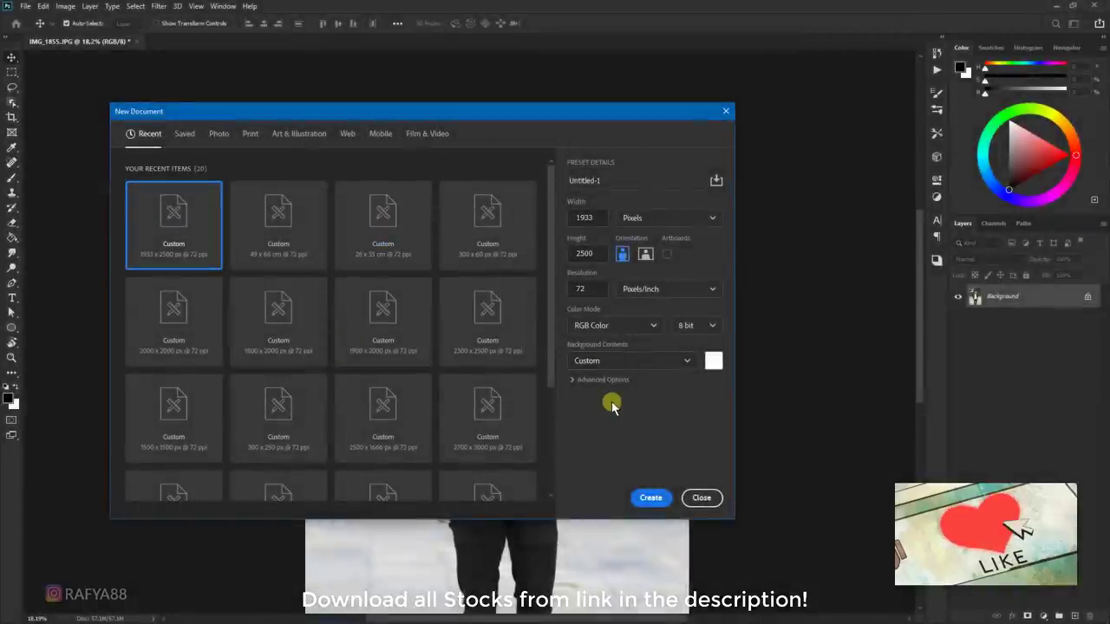
# - Create the blank white 1933 × 2500 px, 72 ppi document and return to IMG_1855.JPG
pyautogui.click(651, 498)
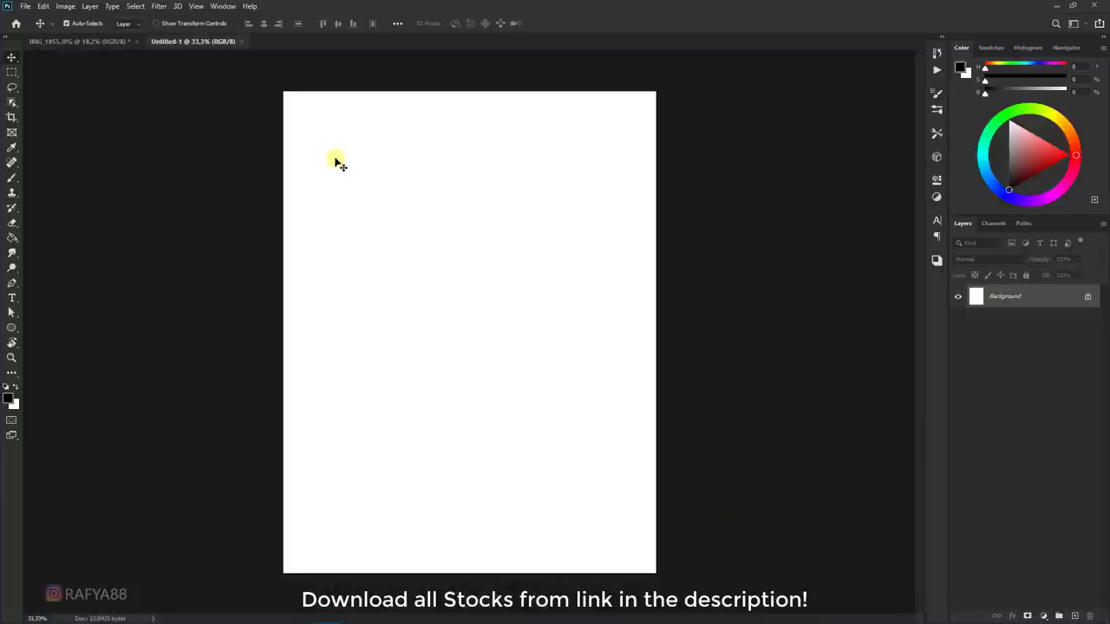
pyautogui.click(102, 42)
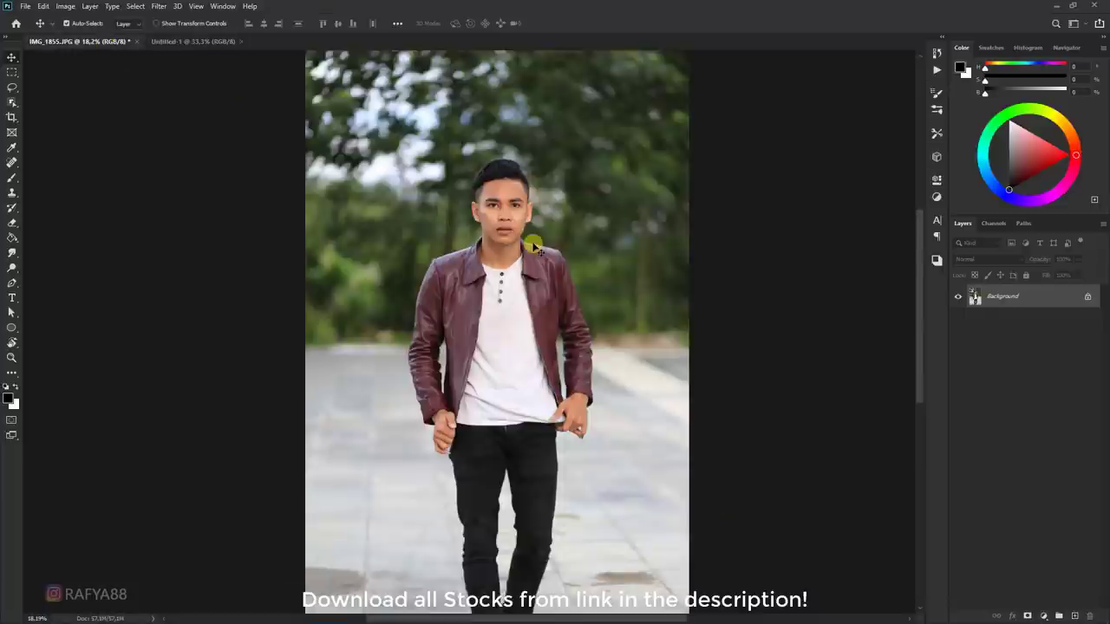
# - Zoom in on the man's face and duplicate the photo layer as Layer 1
pyautogui.press('z')
pyautogui.moveTo(553, 252); pyautogui.dragTo(556, 246)
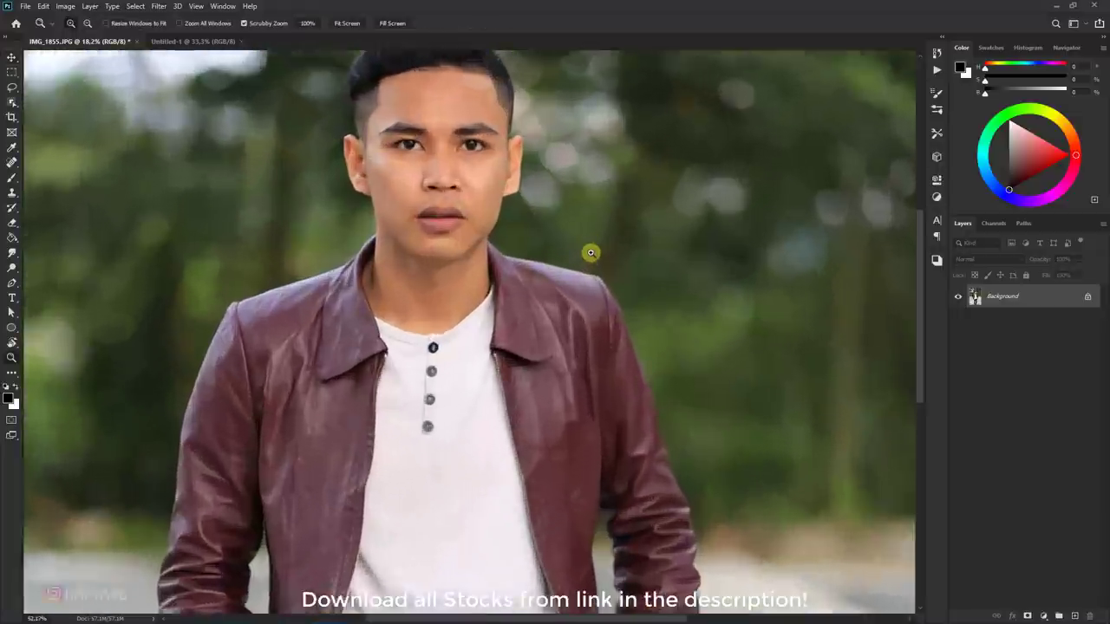
pyautogui.press('v')
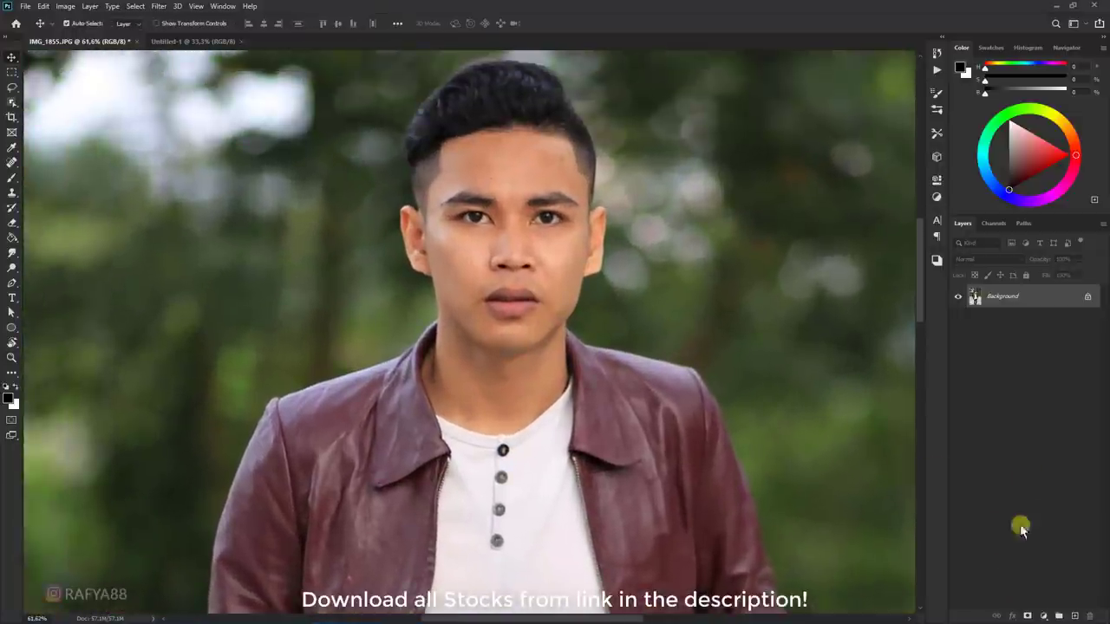
pyautogui.hotkey('ctrl', 'j')
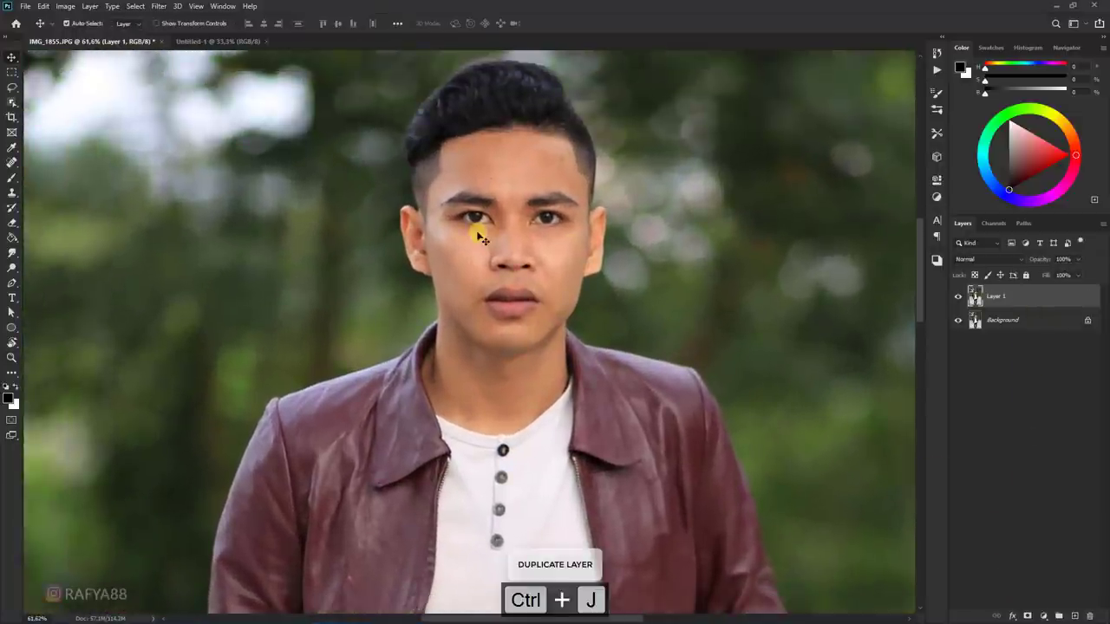
pyautogui.scroll(1, 469, 233)
# - Spot-heal the blemishes on the man's cheek and forehead
pyautogui.rightClick(14, 176)
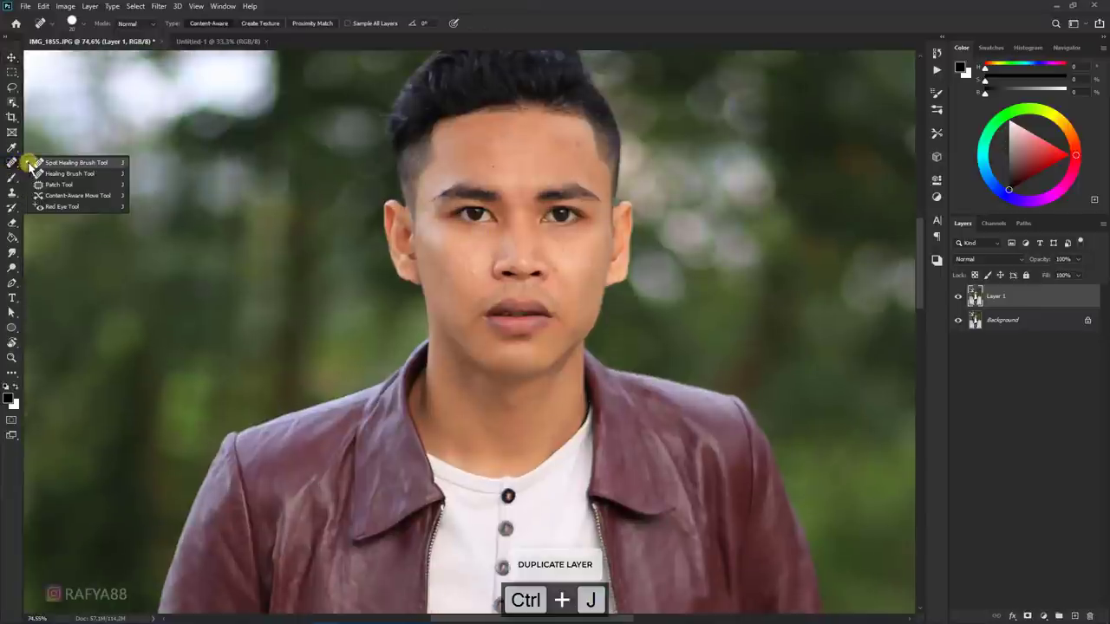
pyautogui.click(35, 160)
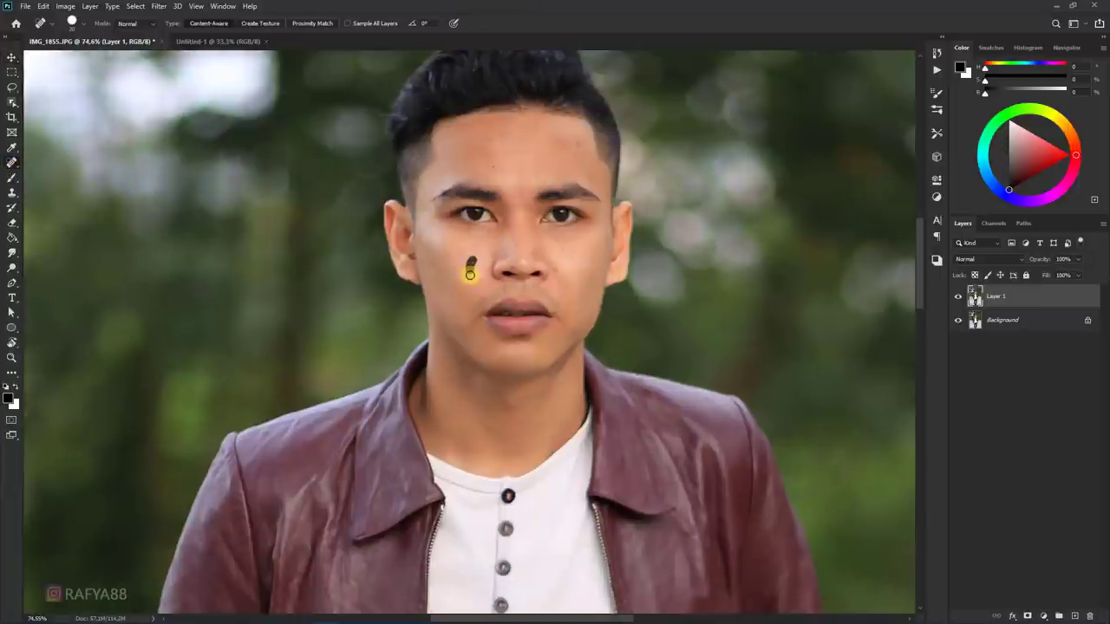
pyautogui.moveTo(469, 274); pyautogui.dragTo(469, 275)
pyautogui.click(578, 143)
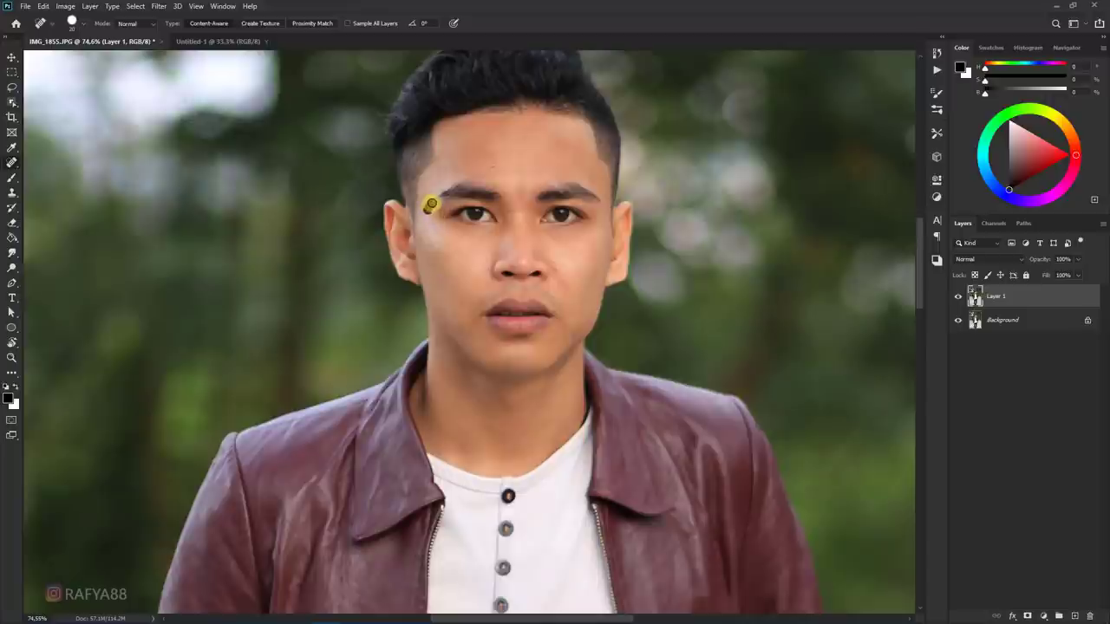
pyautogui.scroll(-1, 527, 166)
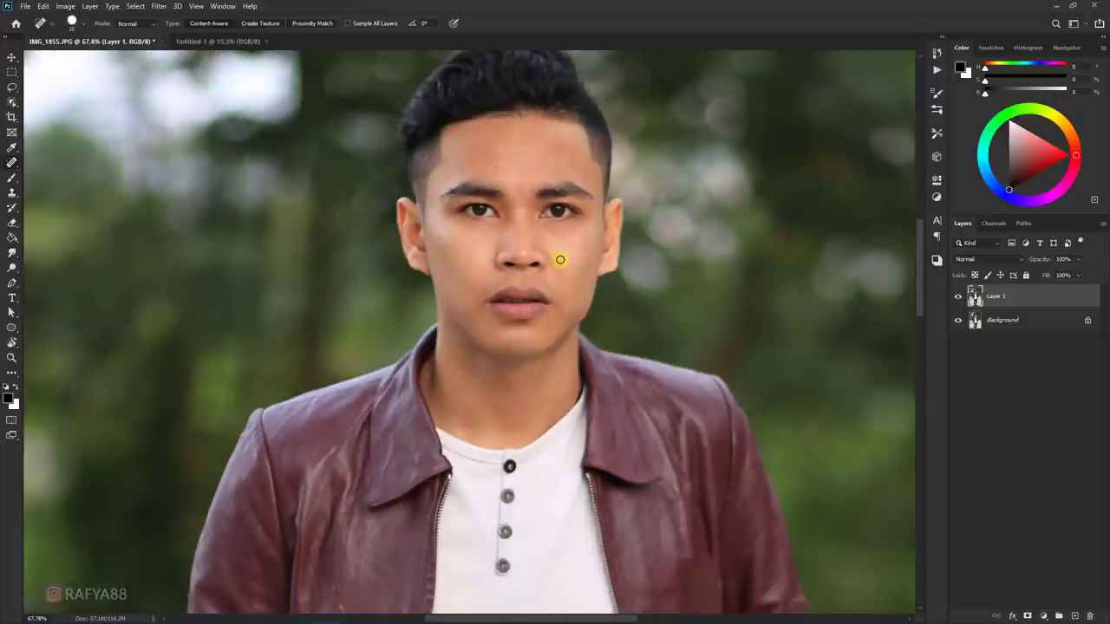
pyautogui.scroll(-5, 512, 242)
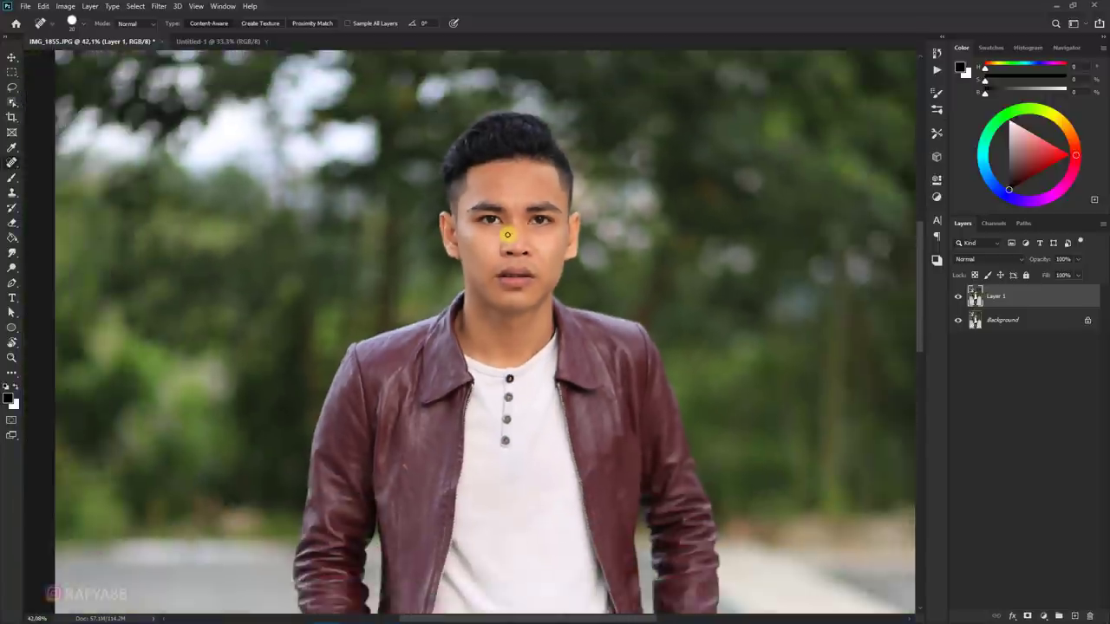
pyautogui.scroll(-2, 508, 233)
pyautogui.scroll(-5, 508, 233)
pyautogui.scroll(-2, 507, 233)
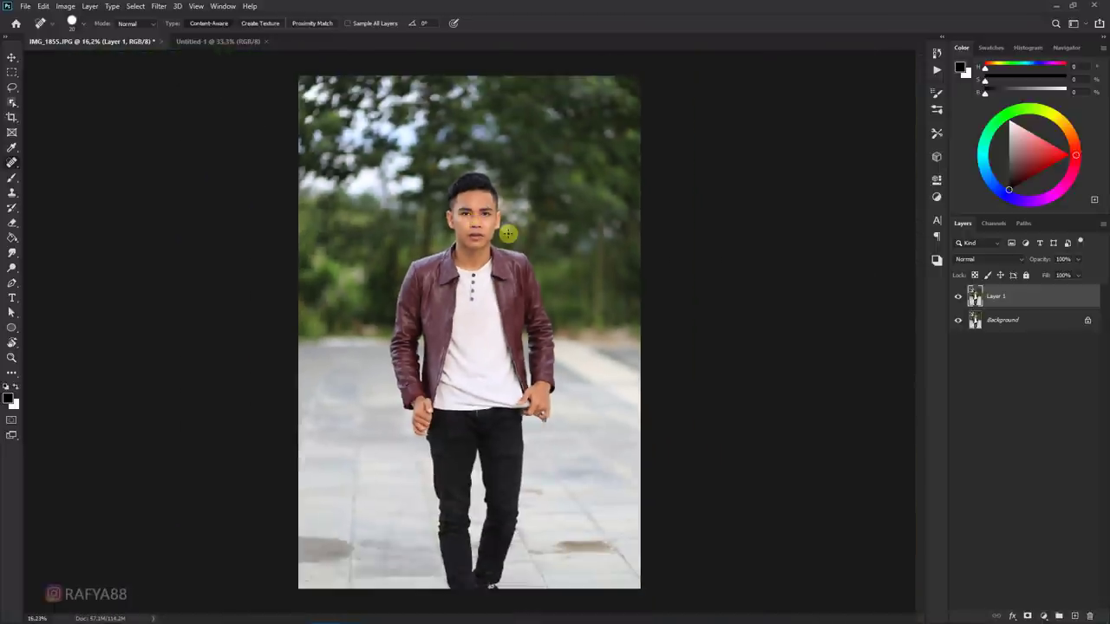
# - Crop the photo to a near-square frame showing the man from head to waist
pyautogui.press('c')
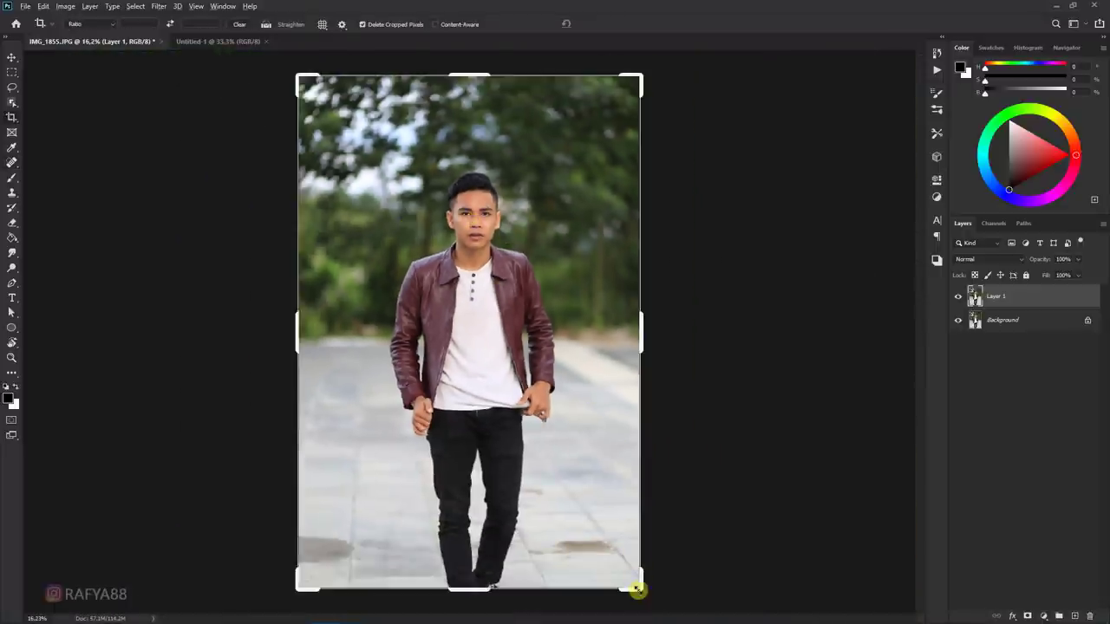
pyautogui.moveTo(638, 589); pyautogui.dragTo(581, 461)
pyautogui.moveTo(483, 349); pyautogui.dragTo(478, 397)
pyautogui.moveTo(579, 462); pyautogui.dragTo(571, 449)
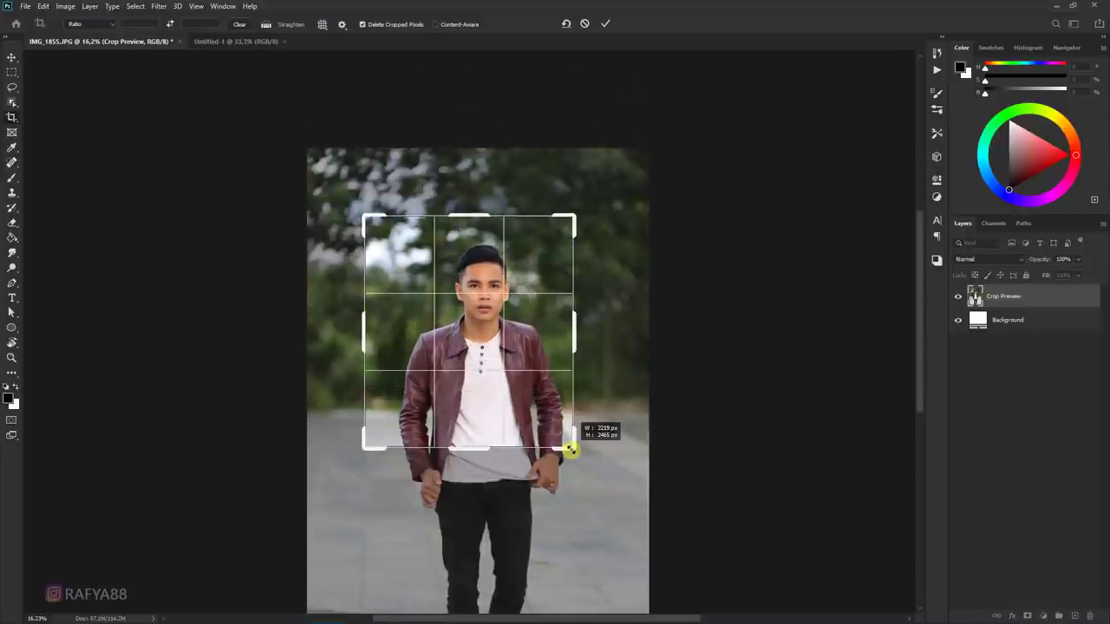
pyautogui.doubleClick(529, 413)
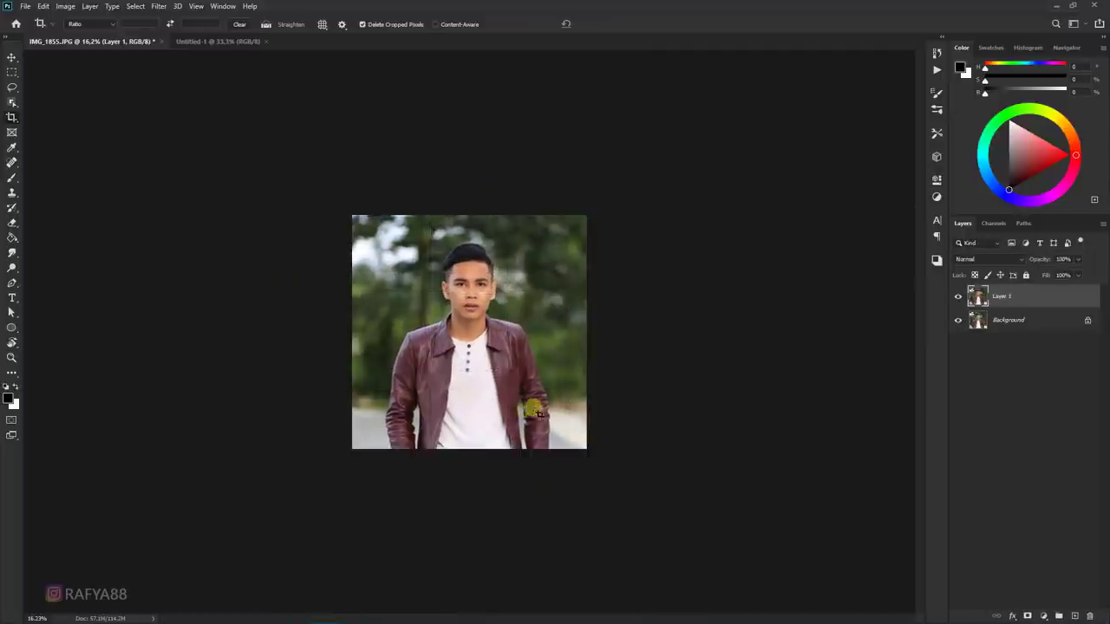
pyautogui.scroll(2, 470, 281)
pyautogui.scroll(2, 476, 285)
pyautogui.scroll(-1, 481, 291)
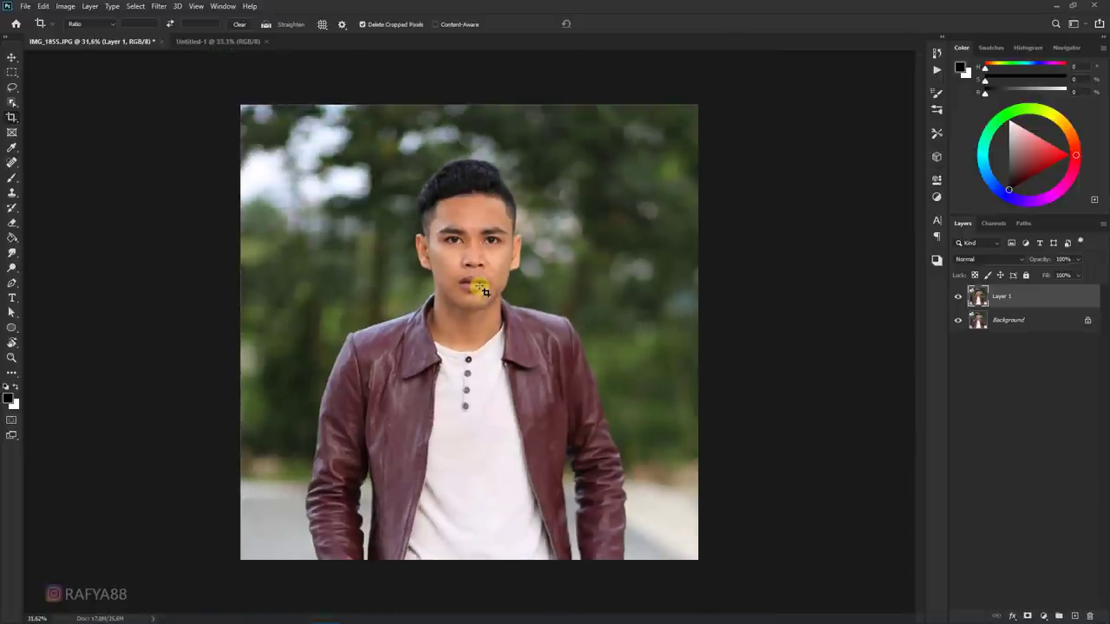
pyautogui.scroll(-1, 481, 291)
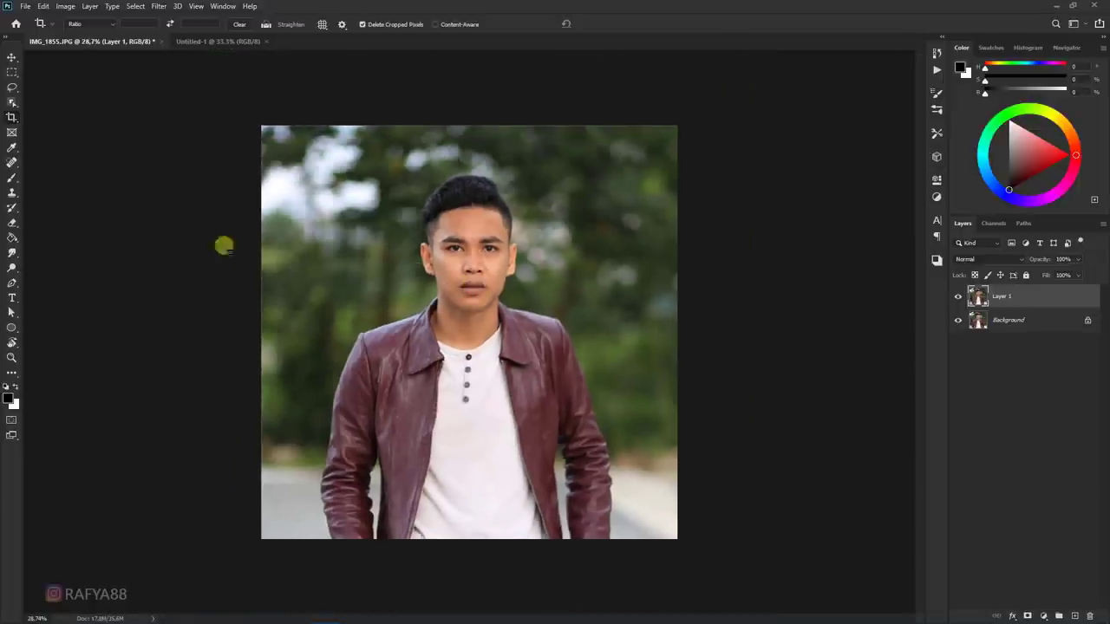
# - Auto-select the man with Object Selection and refine the left-arm edge with the Lasso
pyautogui.click(12, 103)
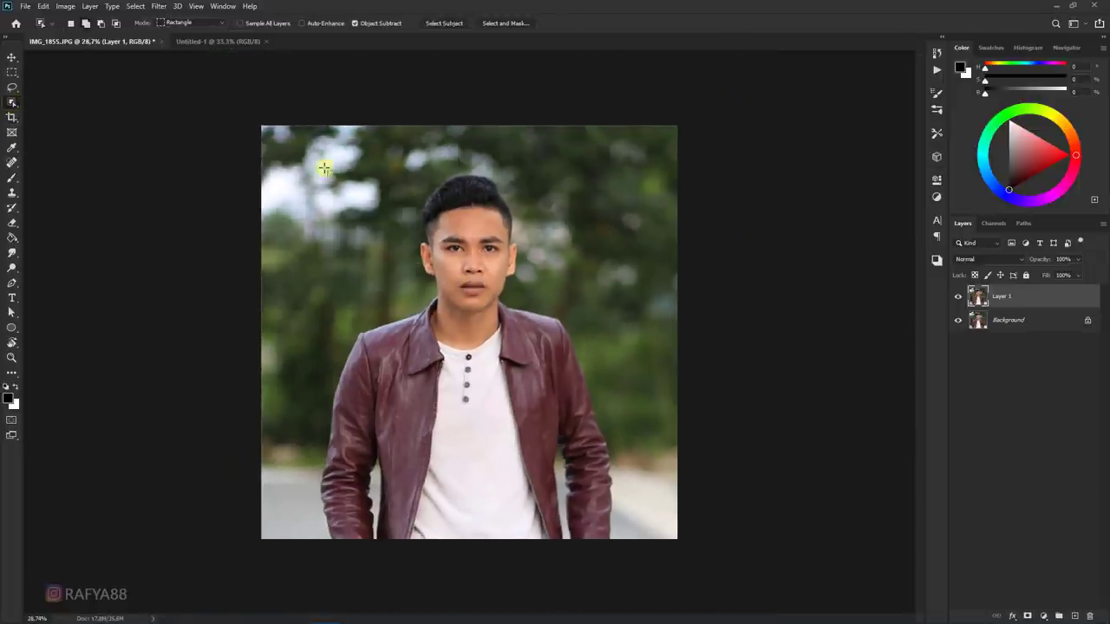
pyautogui.moveTo(304, 160); pyautogui.dragTo(621, 541)
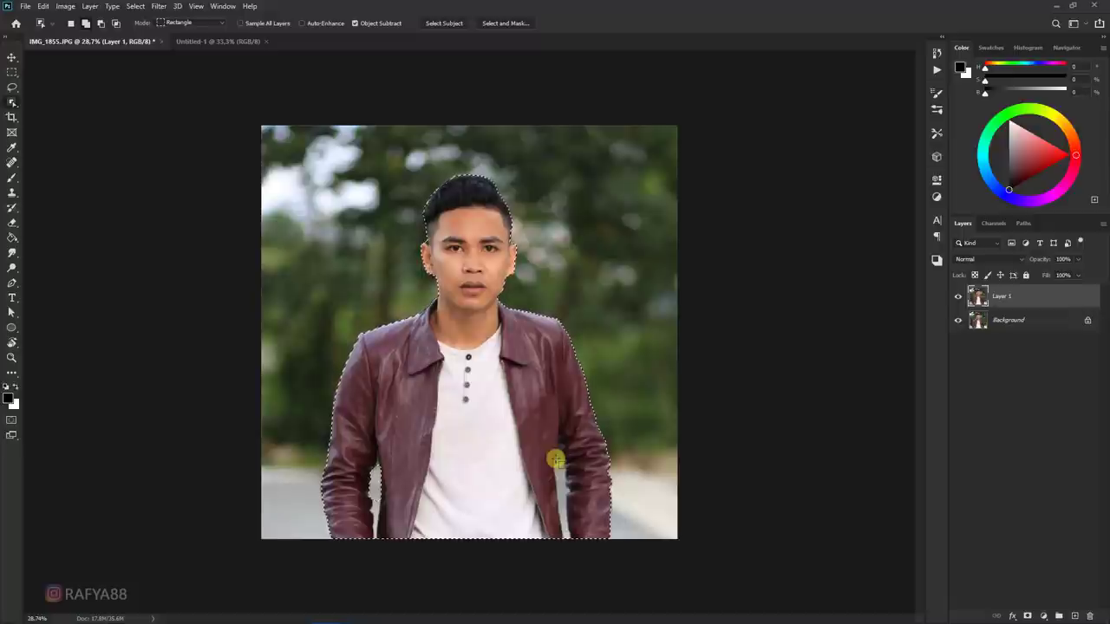
pyautogui.rightClick(10, 87)
pyautogui.click(49, 87)
pyautogui.scroll(3, 433, 430)
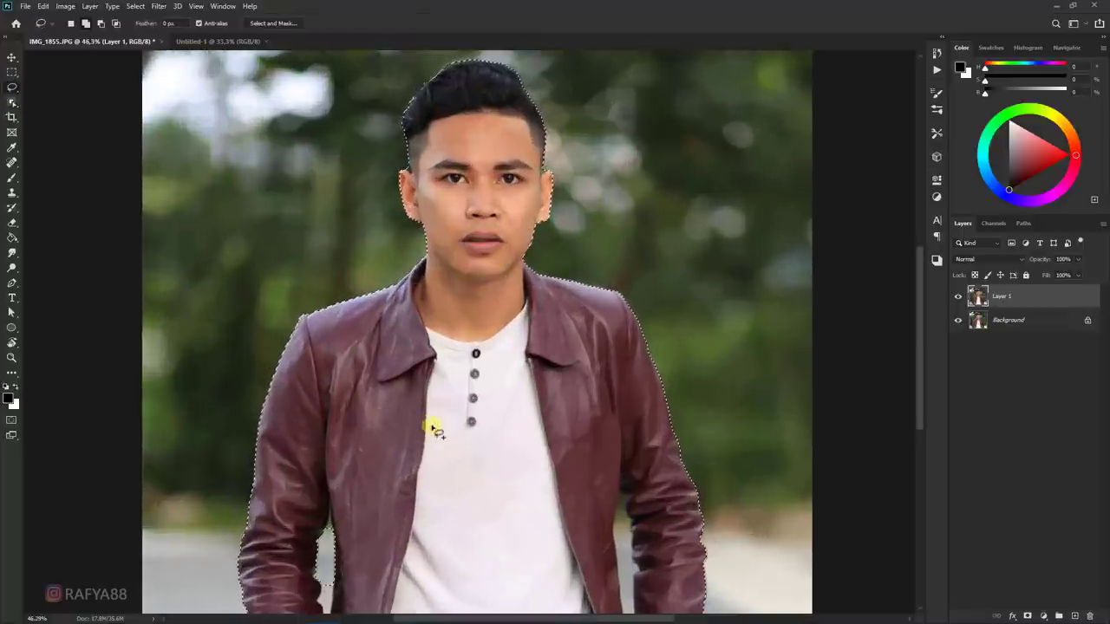
pyautogui.scroll(2, 434, 429)
pyautogui.scroll(3, 347, 373)
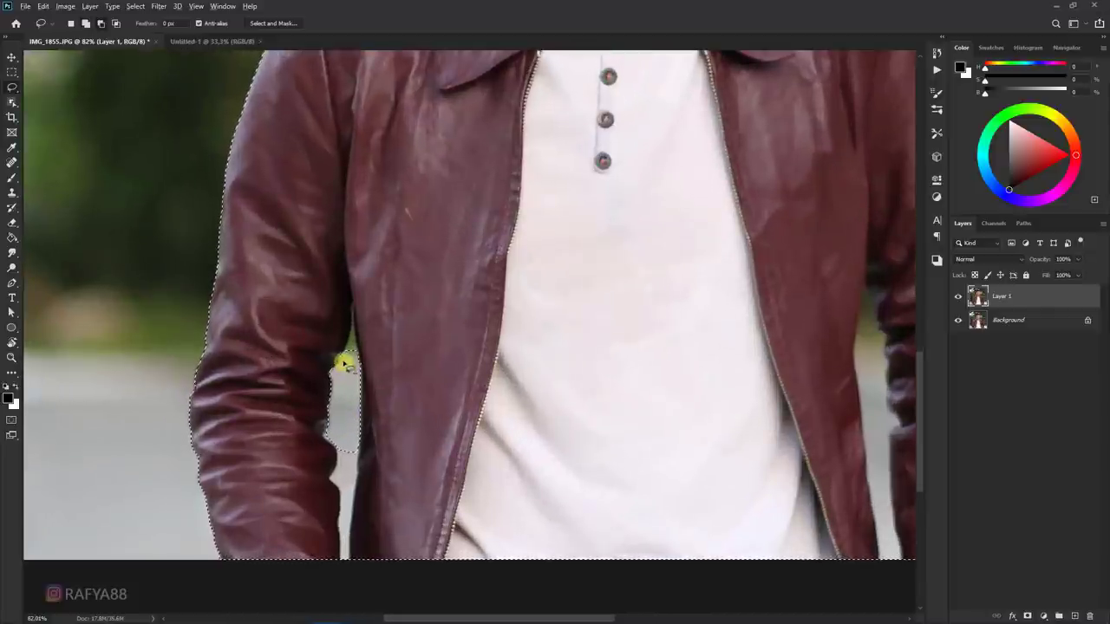
pyautogui.moveTo(350, 310)
pyautogui.mouseDown()
pyautogui.moveTo(351, 562)
pyautogui.moveTo(352, 416)
pyautogui.mouseUp()
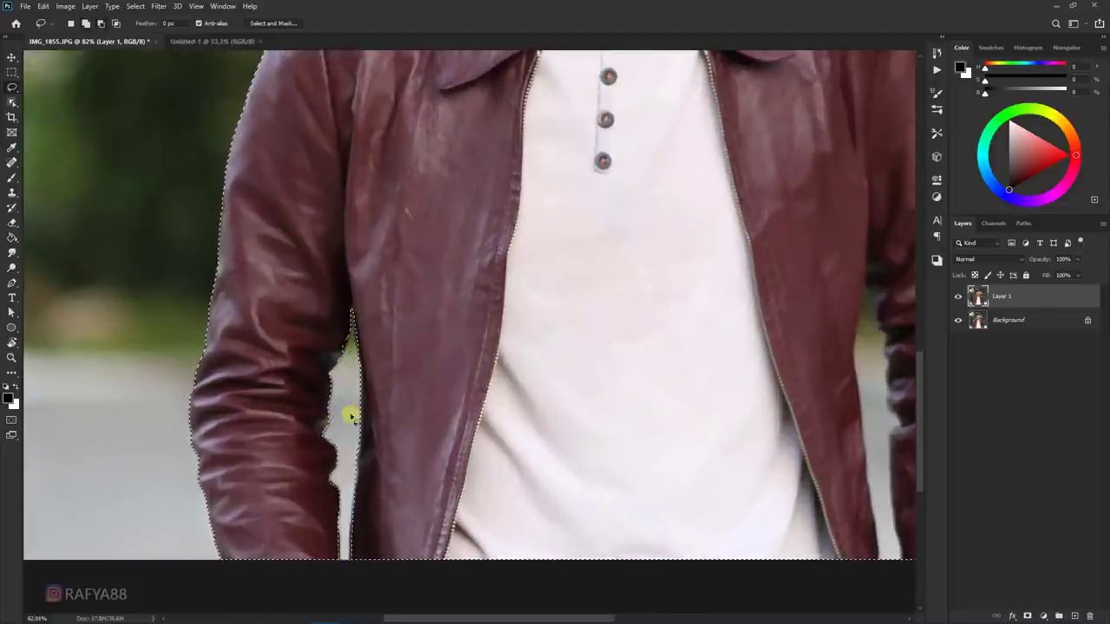
# - Refine the selection along the right arm and undo the stray edit near the ear
pyautogui.scroll(-1, 485, 360)
pyautogui.moveTo(616, 299)
pyautogui.mouseDown()
pyautogui.moveTo(638, 469)
pyautogui.moveTo(620, 466)
pyautogui.moveTo(613, 310)
pyautogui.moveTo(602, 359)
pyautogui.moveTo(637, 536)
pyautogui.mouseUp()
pyautogui.scroll(5, 638, 536)
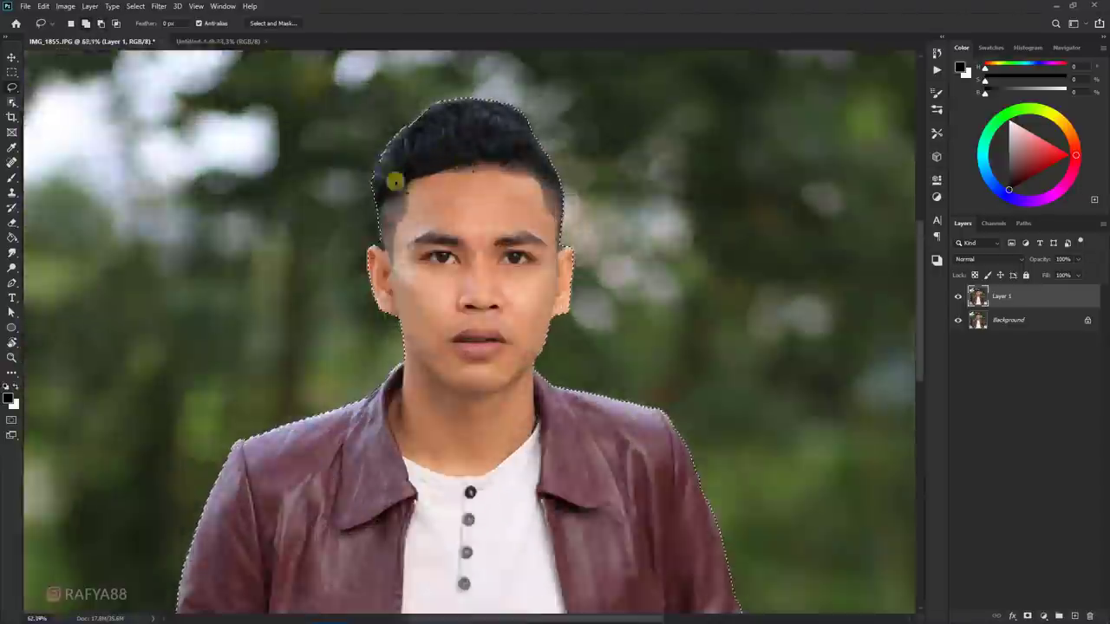
pyautogui.scroll(3, 391, 268)
pyautogui.hotkey('ctrl', 'z')
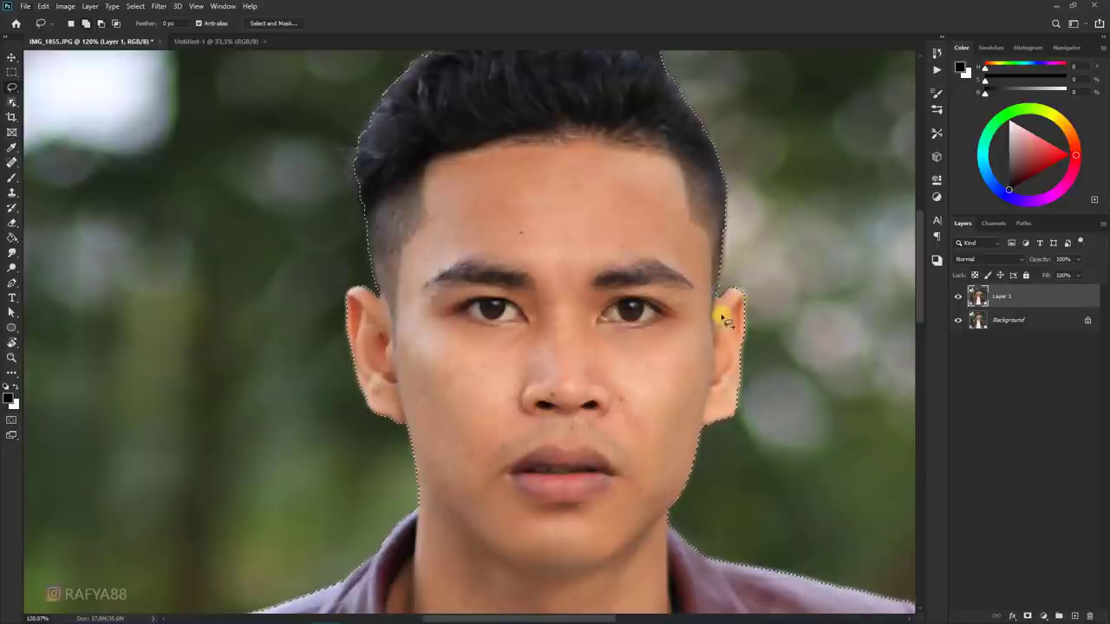
pyautogui.hotkey('ctrl', '0')
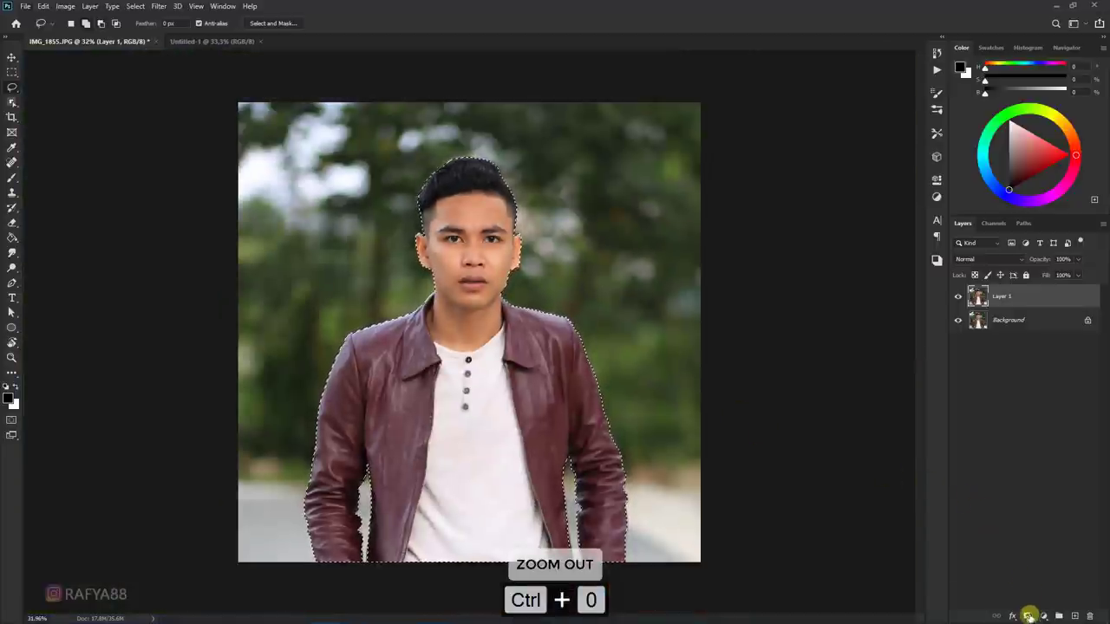
# - Add a layer mask to Layer 1 from the selection and hide the Background layer
pyautogui.click(1028, 616)
pyautogui.click(958, 320)
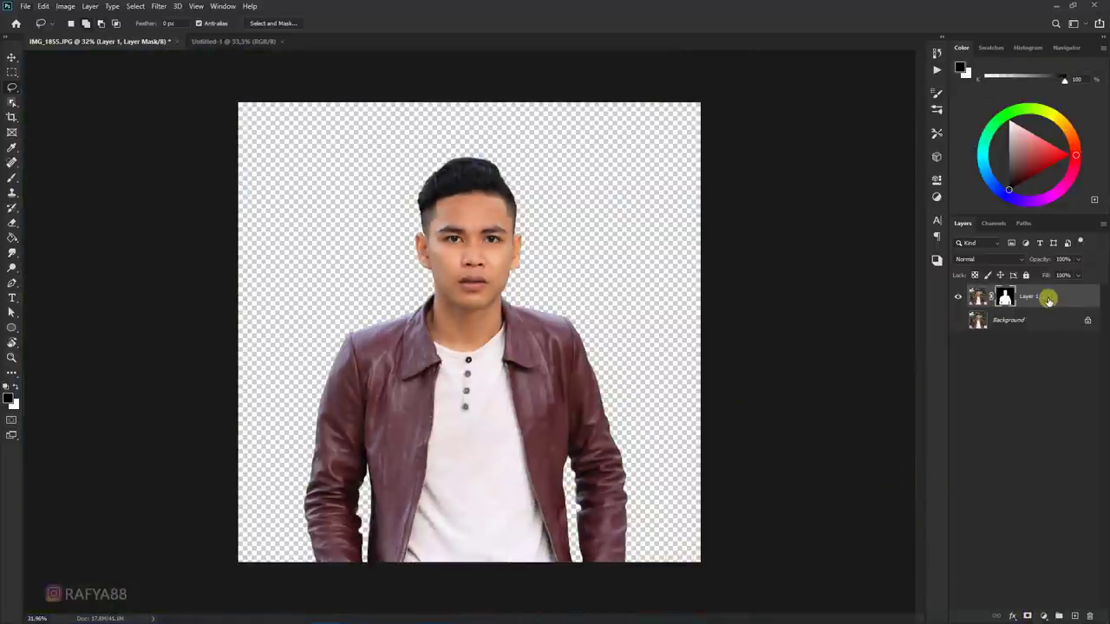
pyautogui.click(1049, 298)
# - Move the masked man into Untitled-1 and scale him to fit the white canvas
pyautogui.press('v')
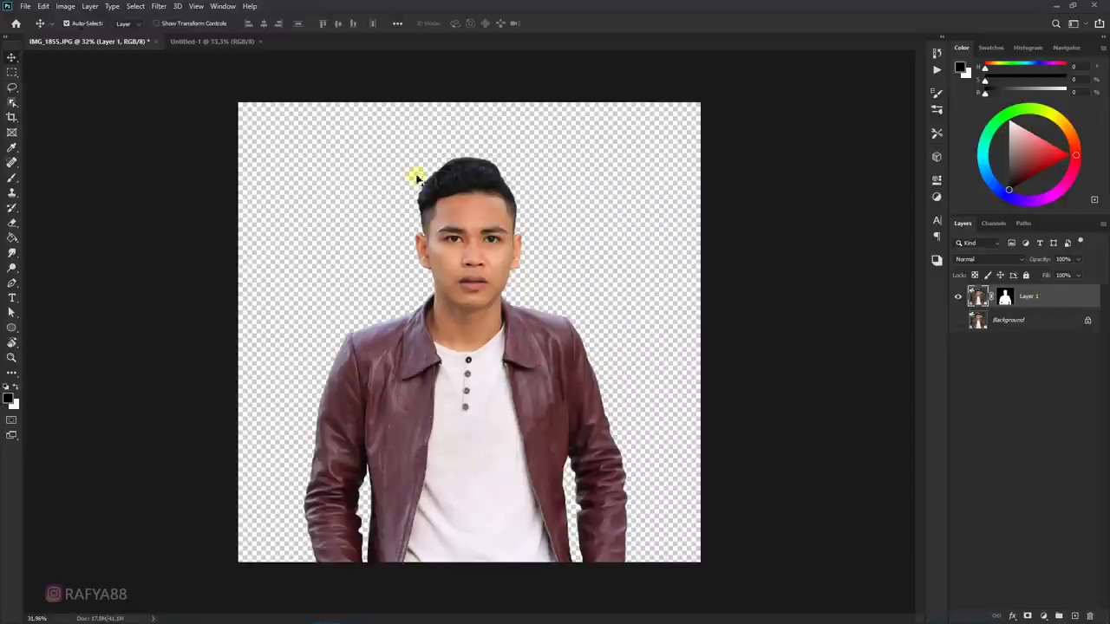
pyautogui.moveTo(417, 173)
pyautogui.mouseDown()
pyautogui.moveTo(232, 45)
pyautogui.moveTo(483, 291)
pyautogui.moveTo(478, 353)
pyautogui.mouseUp()
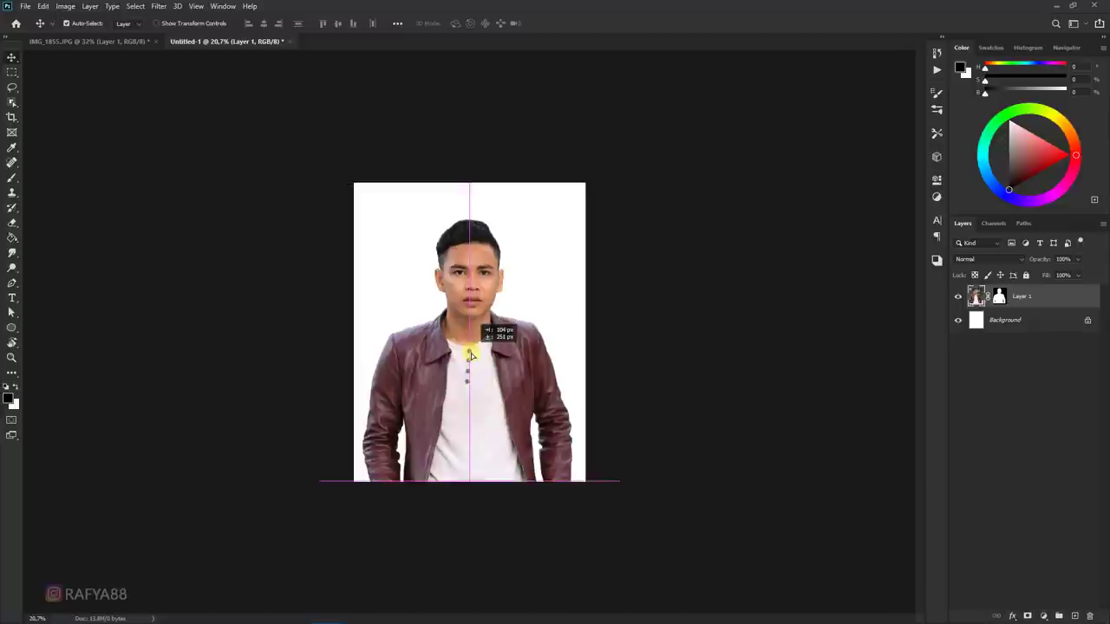
pyautogui.hotkey('ctrl', 't')
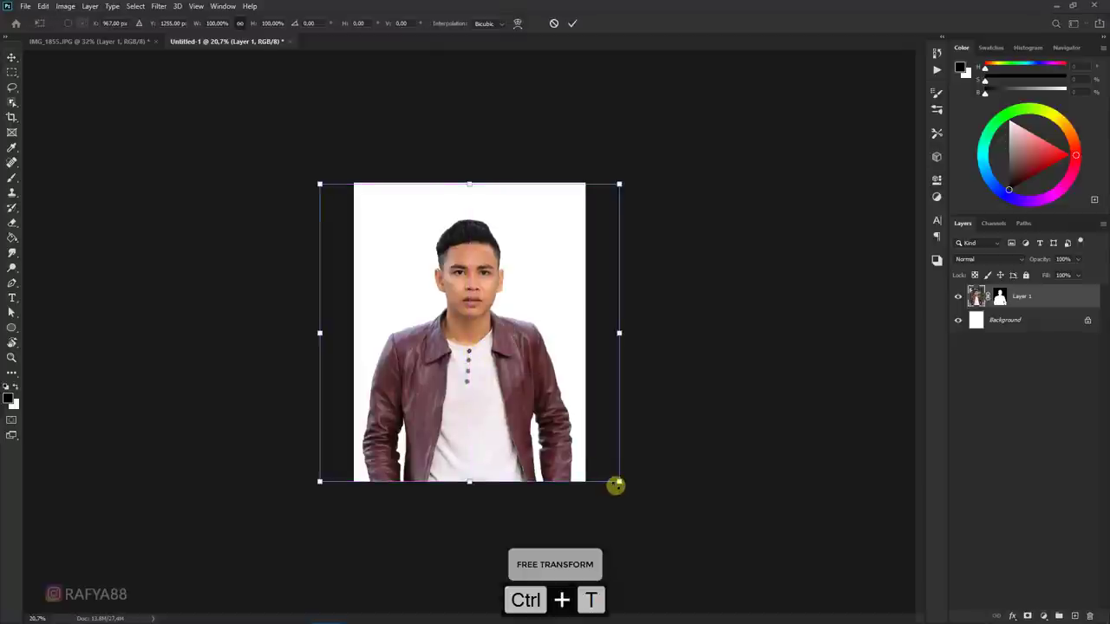
pyautogui.moveTo(616, 486); pyautogui.dragTo(610, 466)
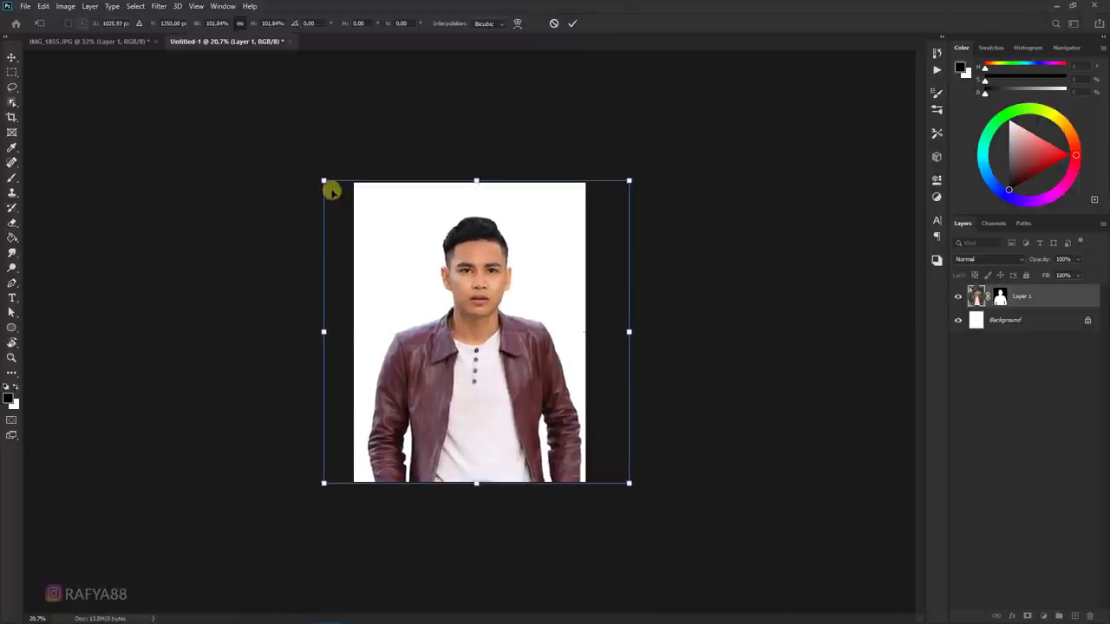
pyautogui.moveTo(323, 182); pyautogui.dragTo(332, 192)
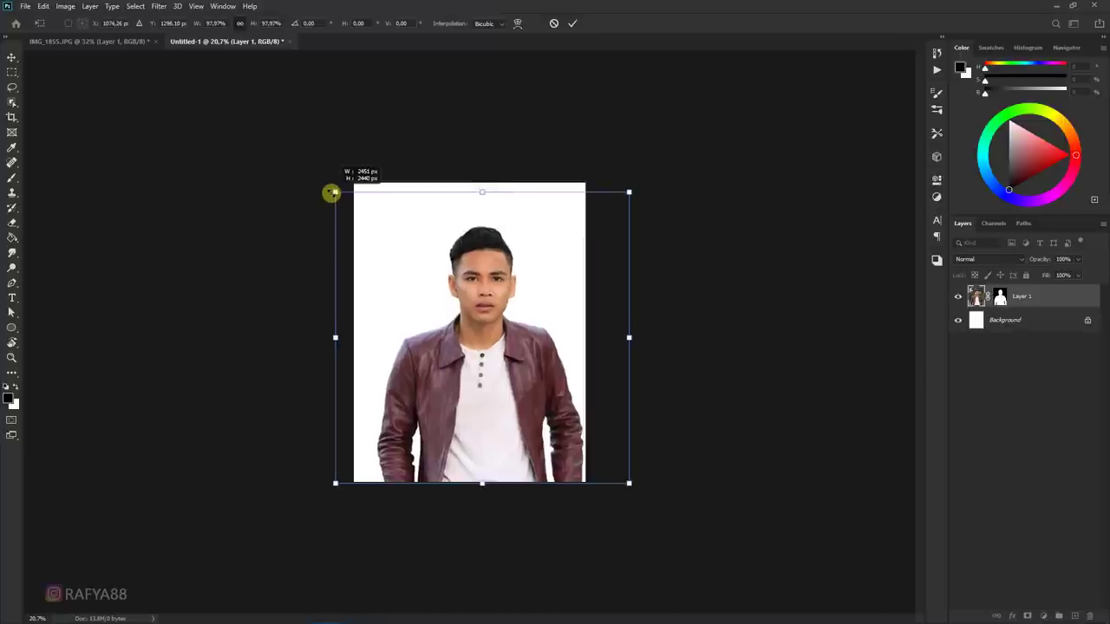
pyautogui.press('Return')
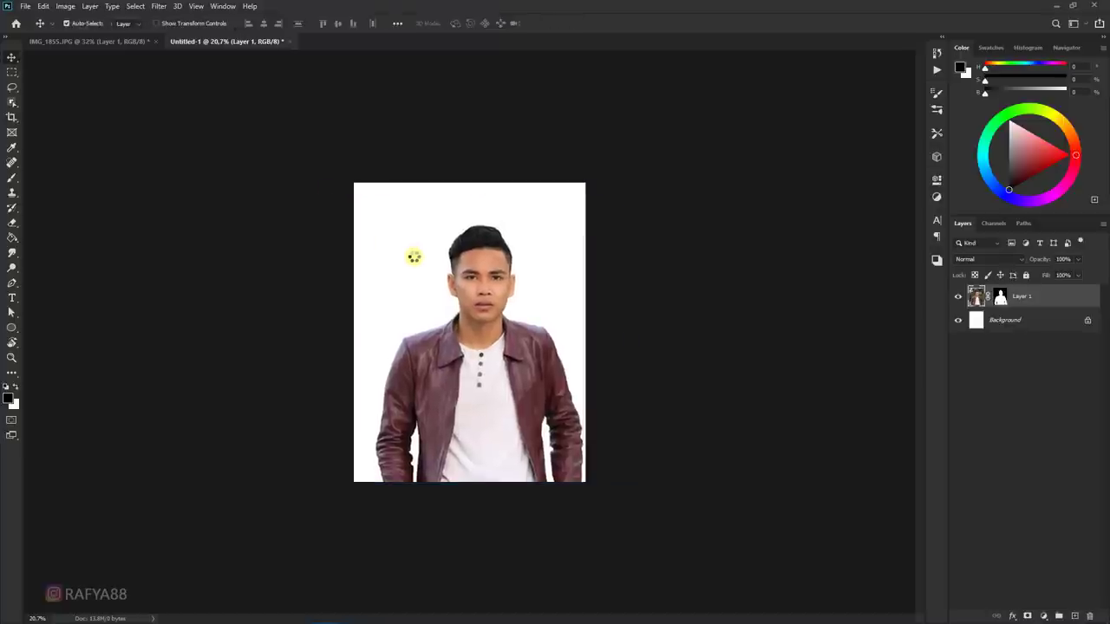
pyautogui.scroll(3, 425, 260)
pyautogui.scroll(3, 485, 269)
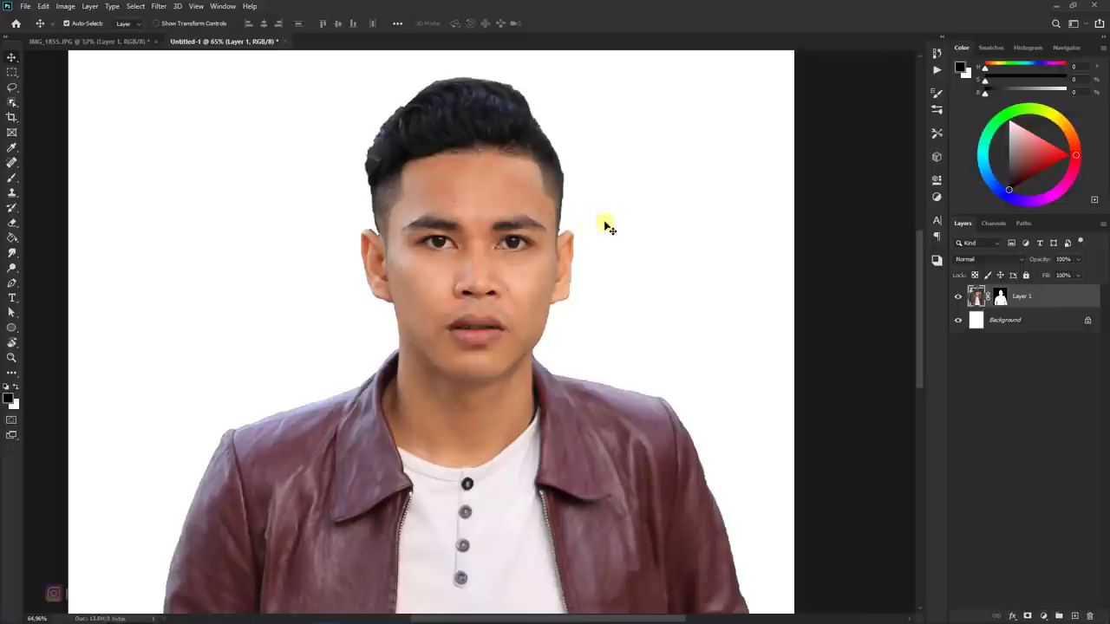
# - Refine Layer 1's mask in Select and Mask: Radius 1 px, Shift Edge -51%, hairline brushed
pyautogui.click(999, 299)
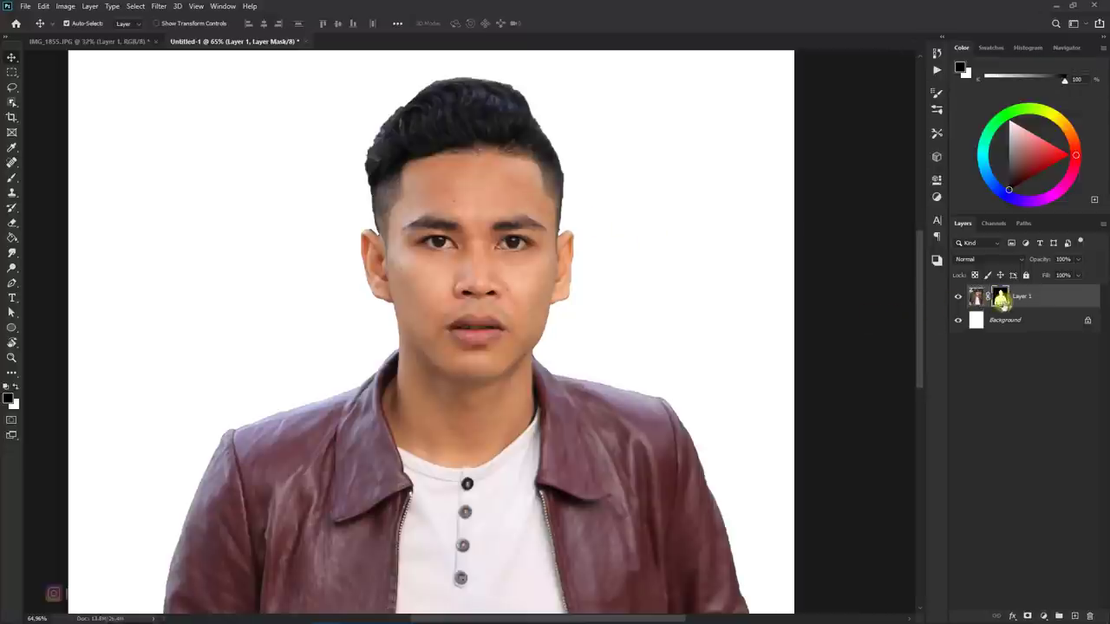
pyautogui.rightClick(1001, 298)
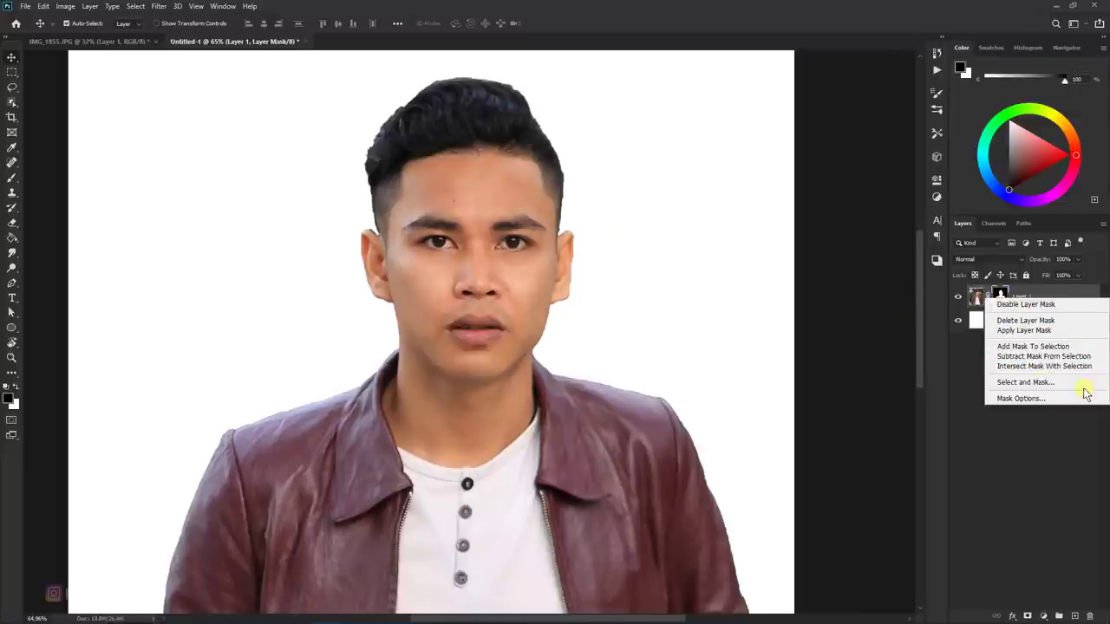
pyautogui.click(1052, 382)
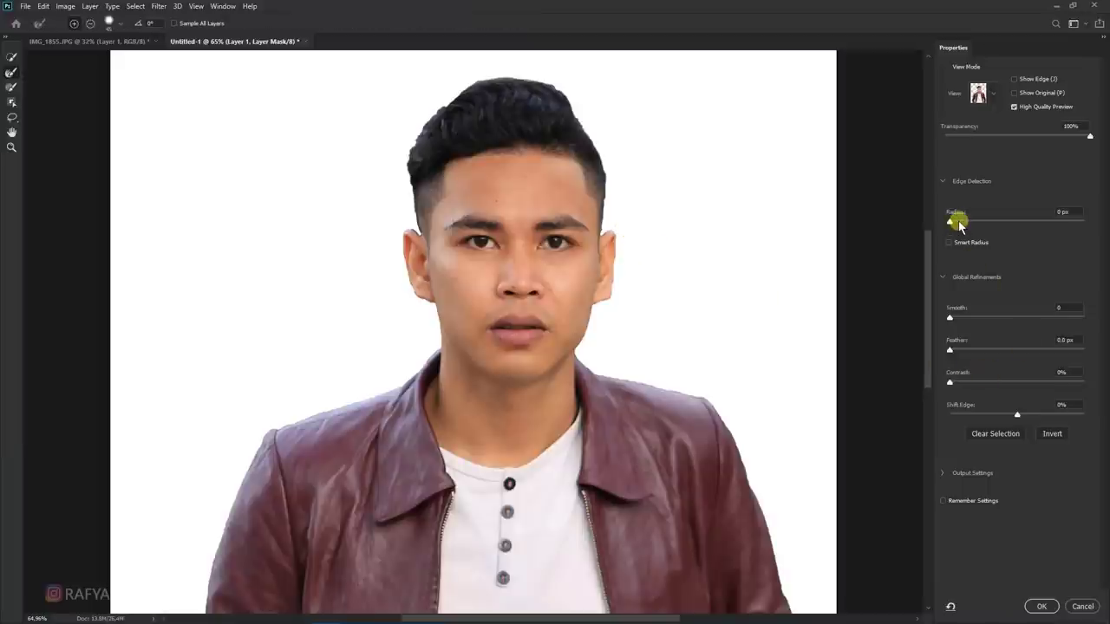
pyautogui.moveTo(1018, 418); pyautogui.dragTo(996, 416)
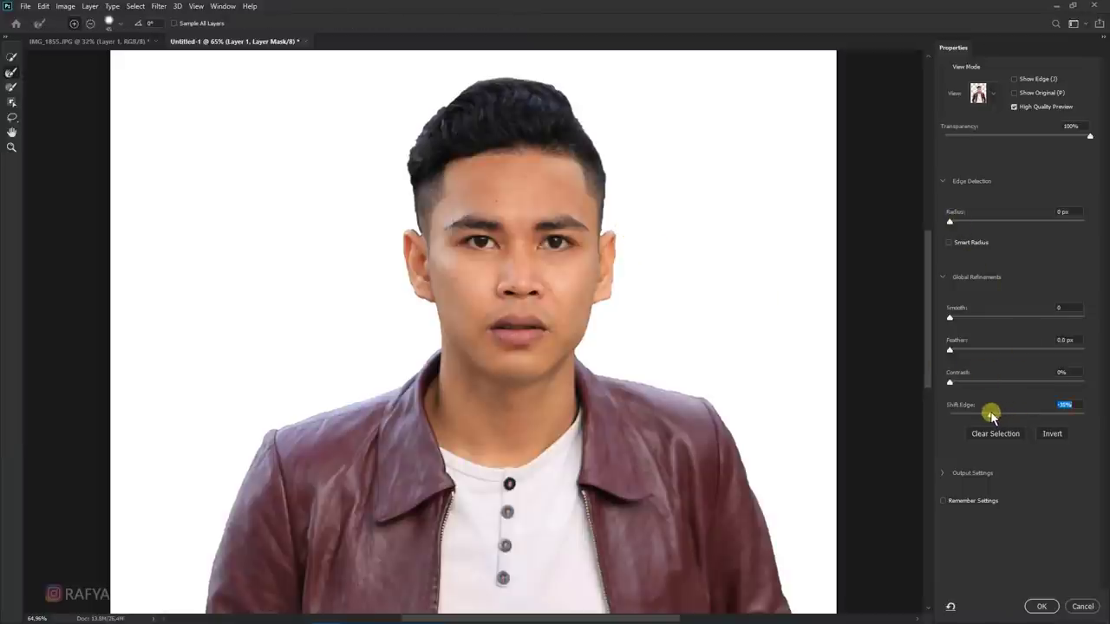
pyautogui.moveTo(949, 222); pyautogui.dragTo(954, 222)
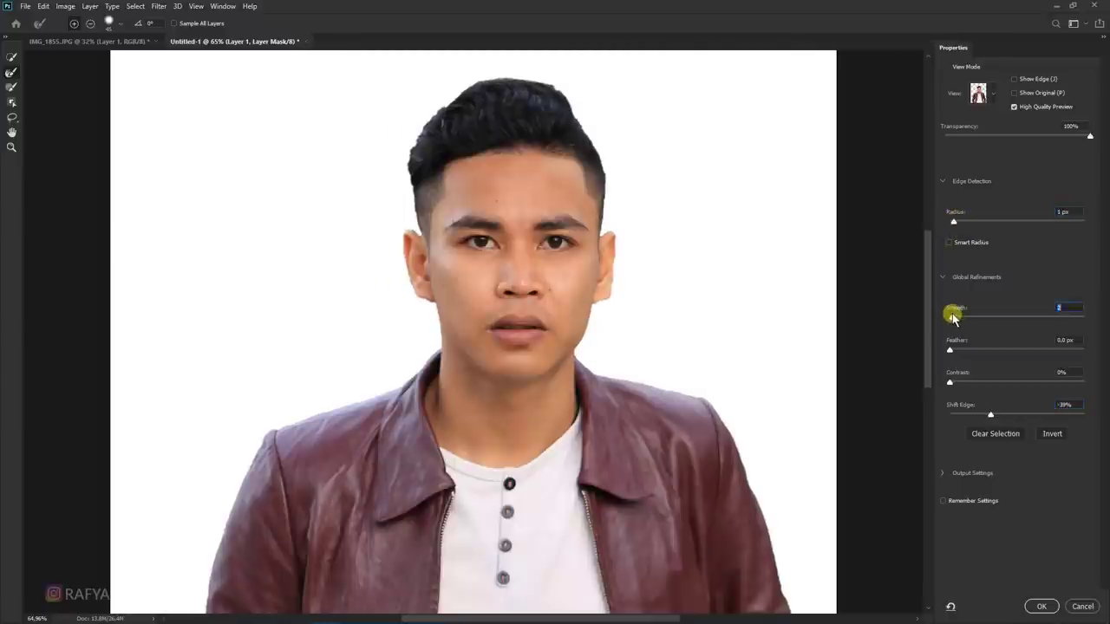
pyautogui.moveTo(989, 409); pyautogui.dragTo(978, 411)
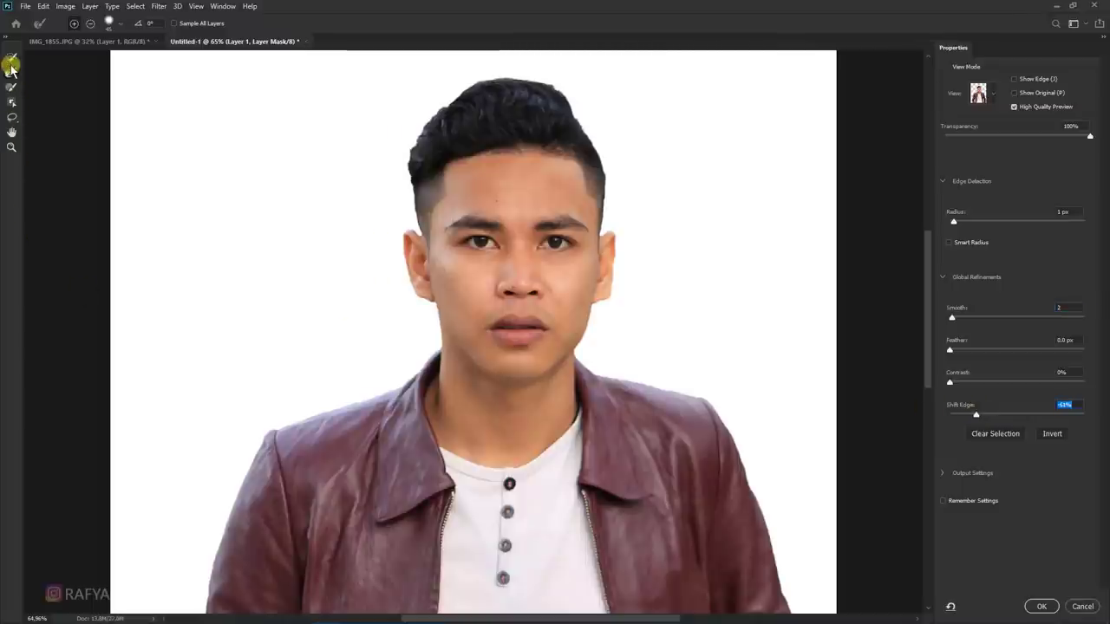
pyautogui.moveTo(405, 155); pyautogui.dragTo(440, 102)
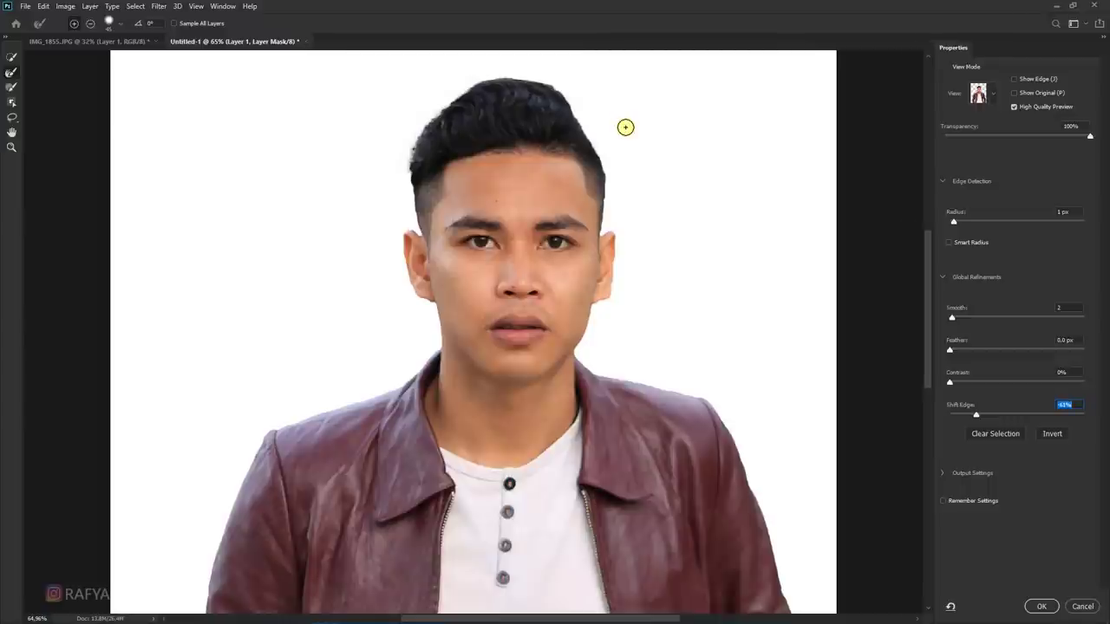
pyautogui.click(1041, 606)
# - Apply Camera Raw to Layer 1: Clarity +54, Temperature -10, Tint +18, Exposure -2.70
pyautogui.scroll(-3, 507, 339)
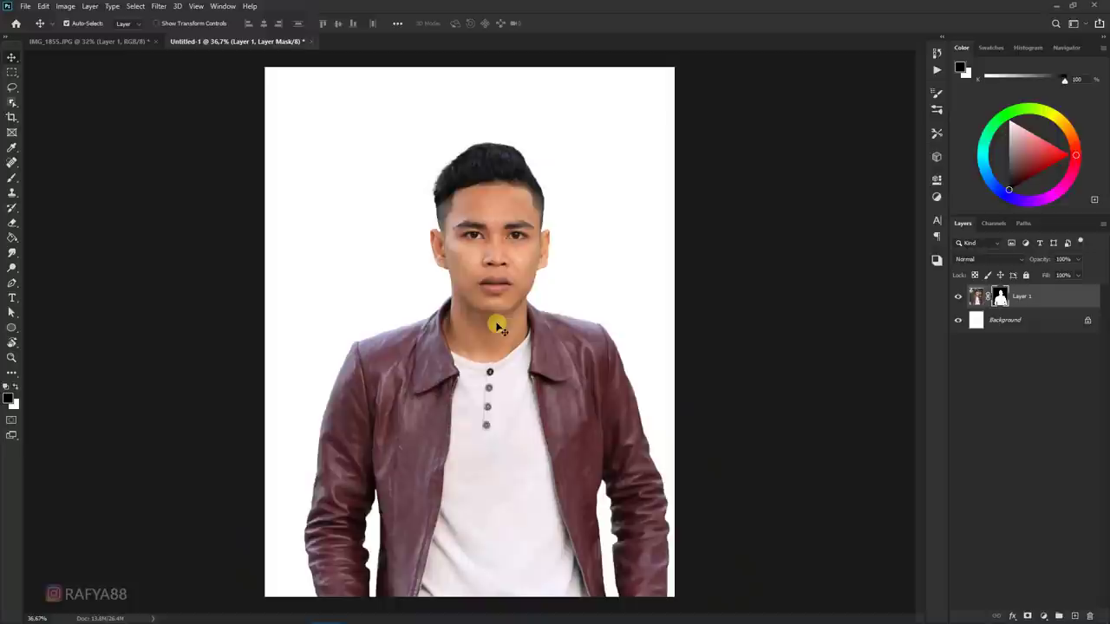
pyautogui.scroll(-2, 506, 330)
pyautogui.scroll(1, 506, 317)
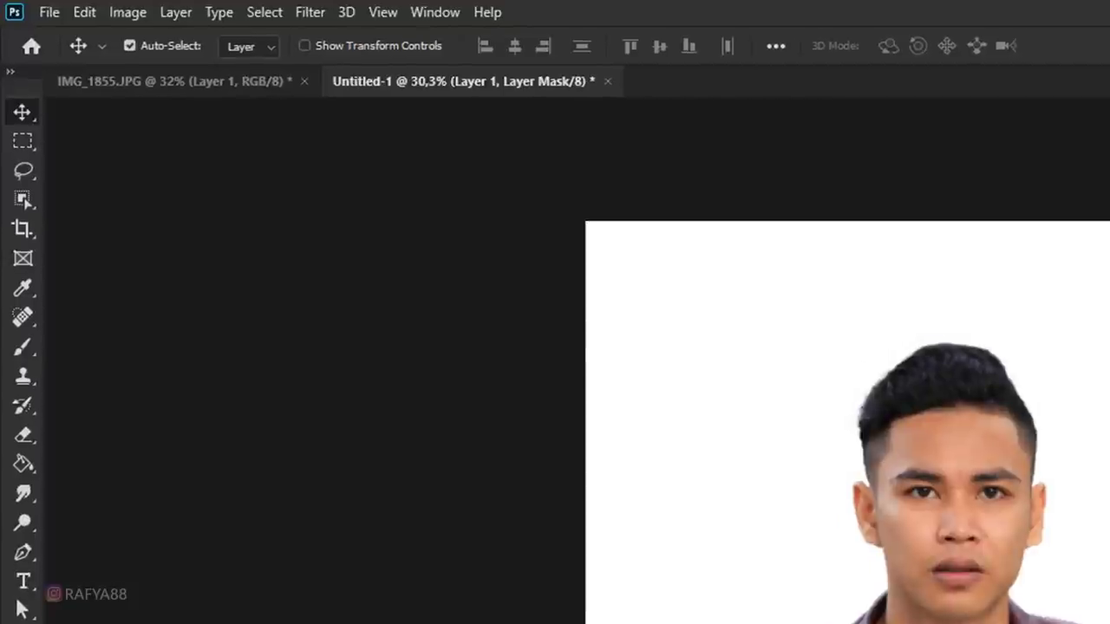
pyautogui.hotkey('ctrl', '2')
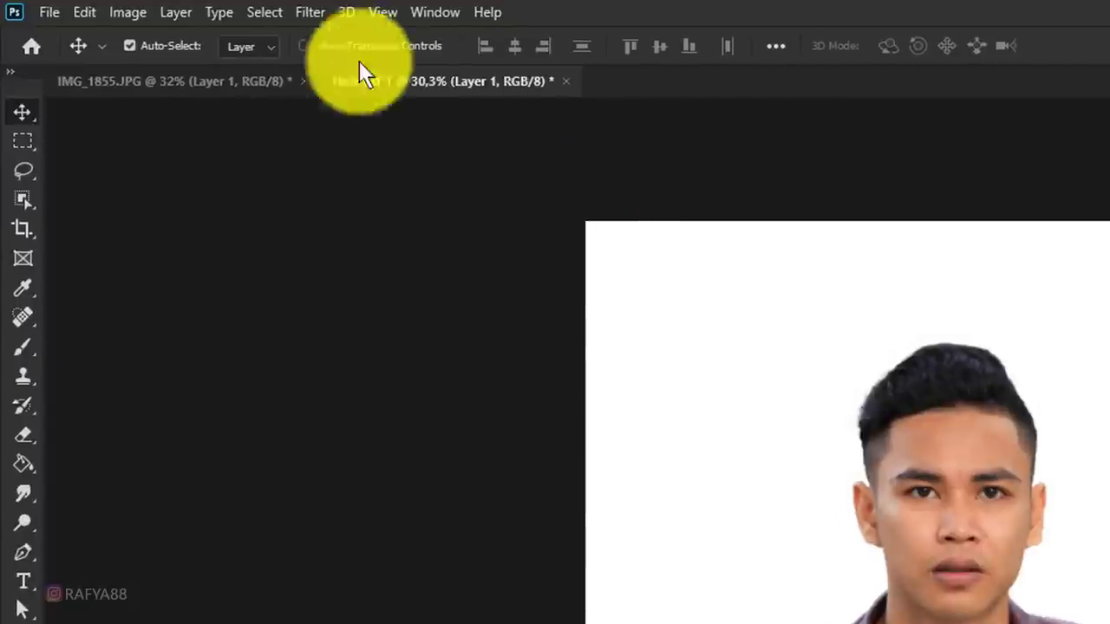
pyautogui.click(314, 12)
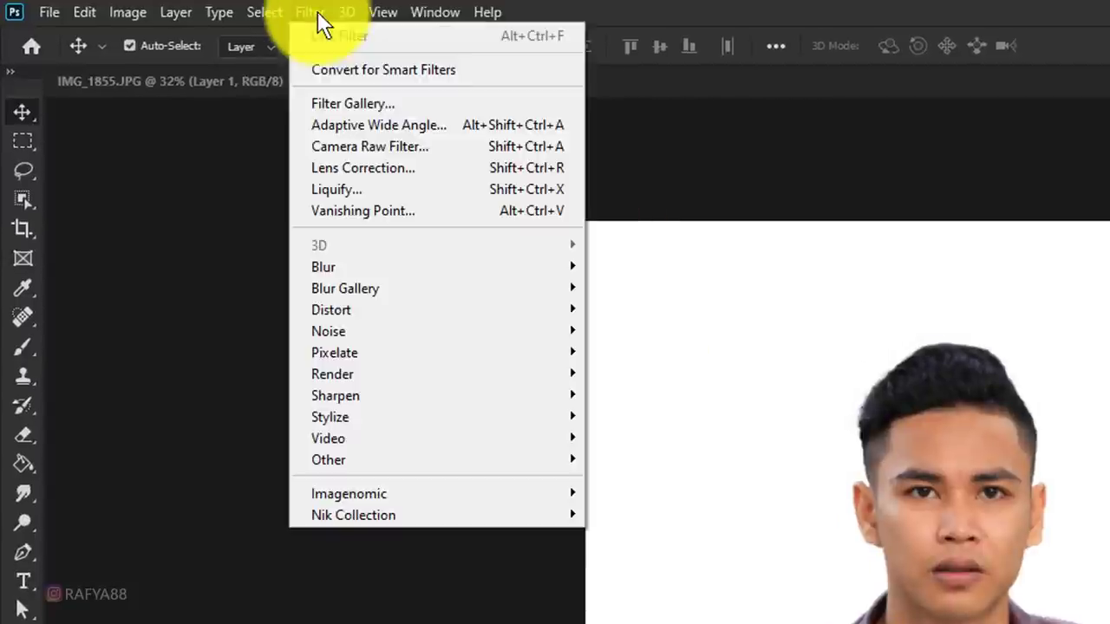
pyautogui.click(423, 150)
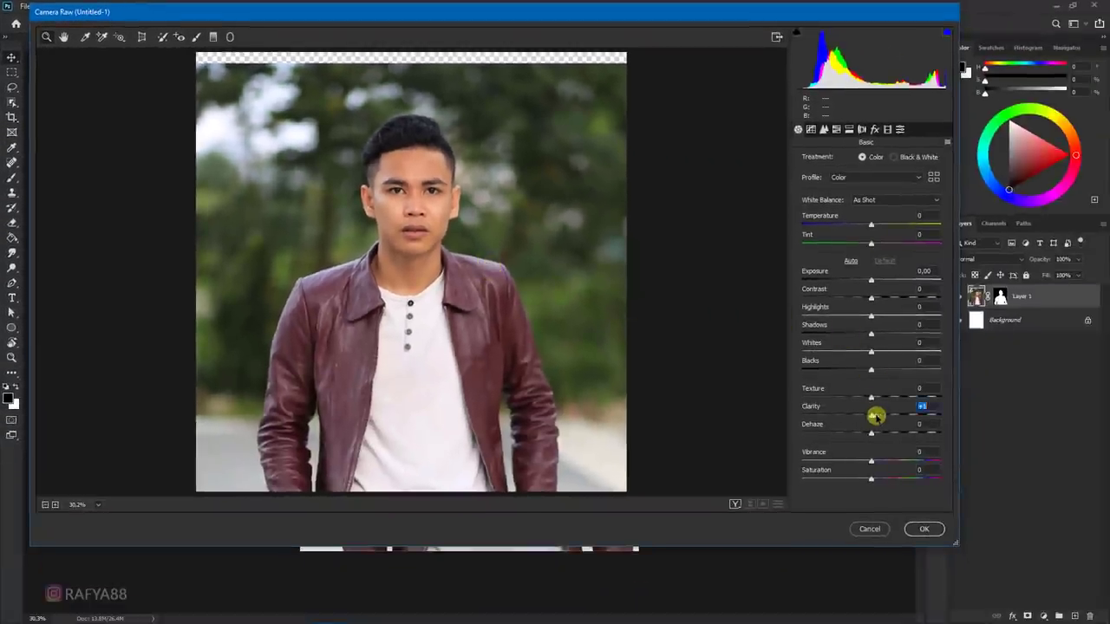
pyautogui.moveTo(876, 416)
pyautogui.mouseDown()
pyautogui.moveTo(920, 418)
pyautogui.moveTo(907, 418)
pyautogui.mouseUp()
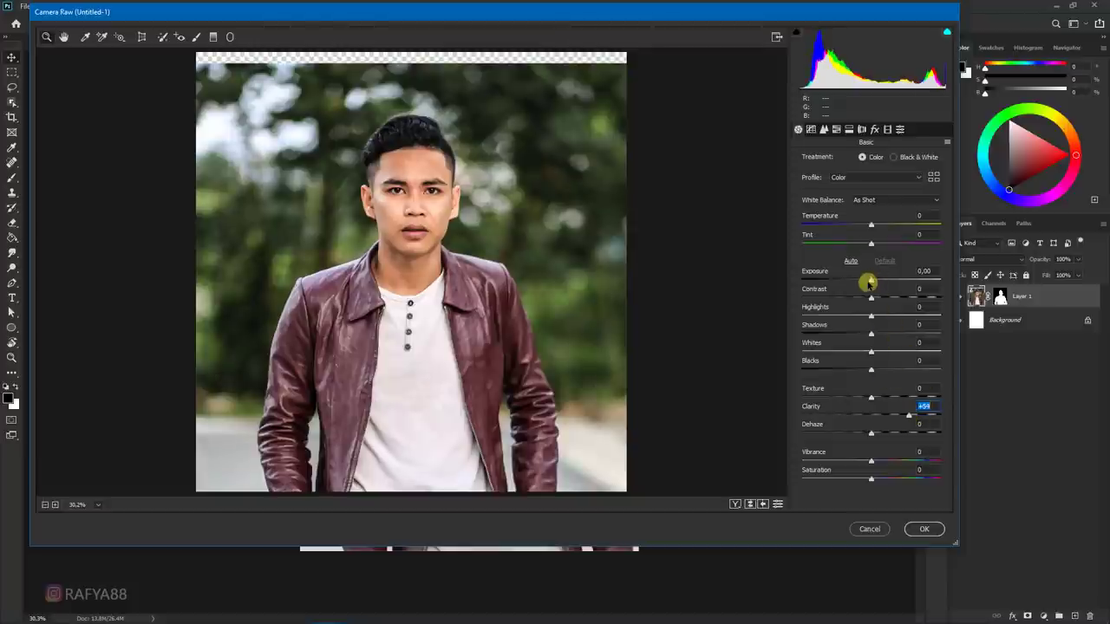
pyautogui.moveTo(864, 227); pyautogui.dragTo(884, 245)
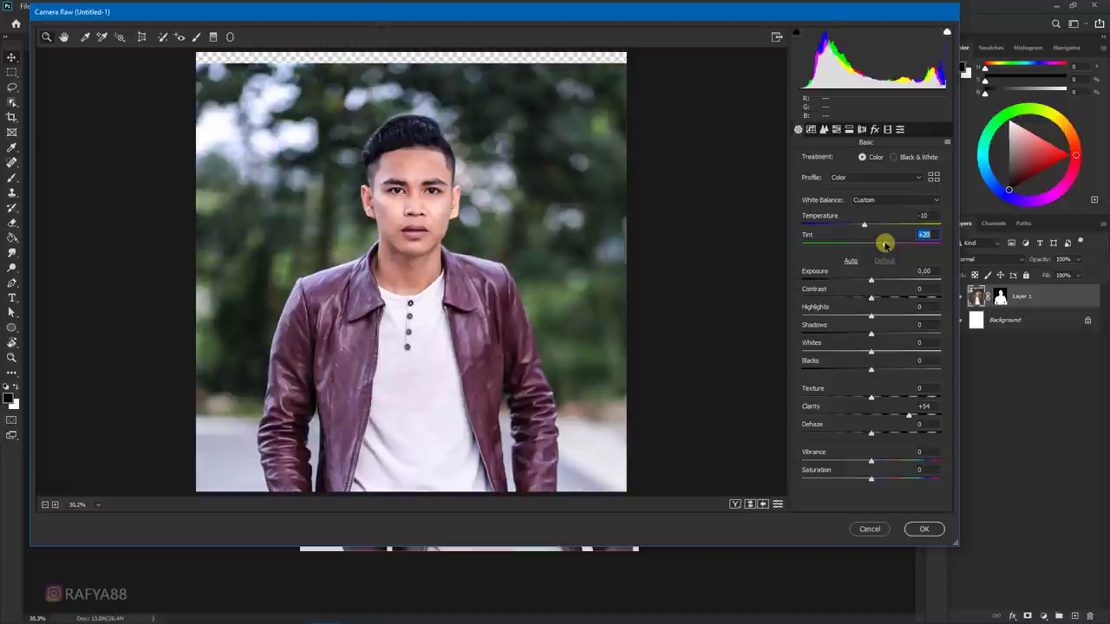
pyautogui.moveTo(871, 281); pyautogui.dragTo(833, 281)
pyautogui.click(872, 328)
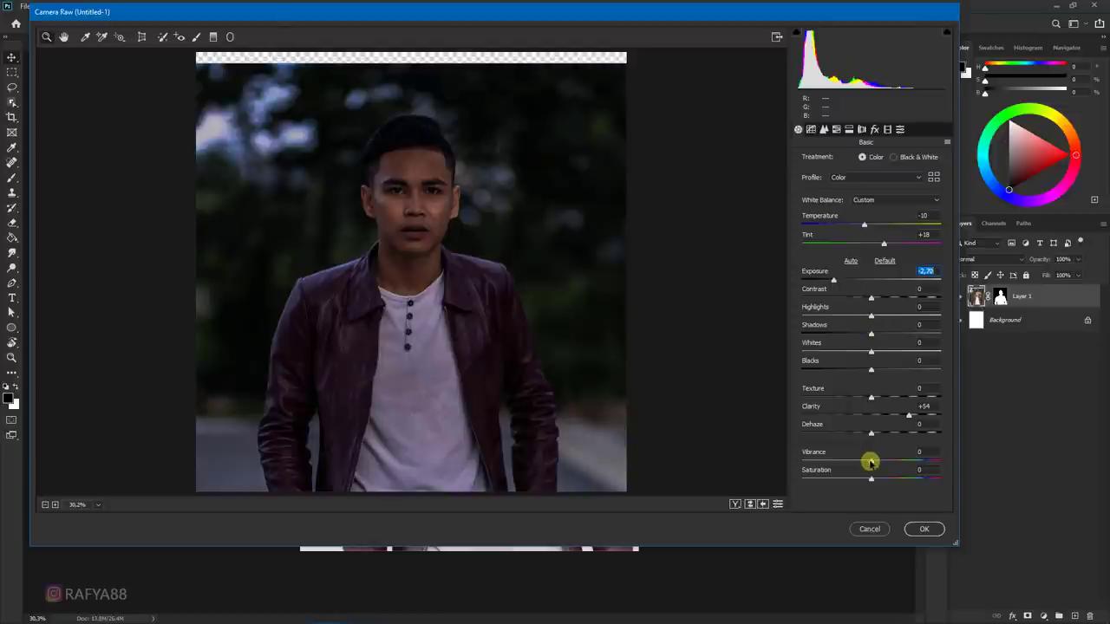
pyautogui.click(921, 529)
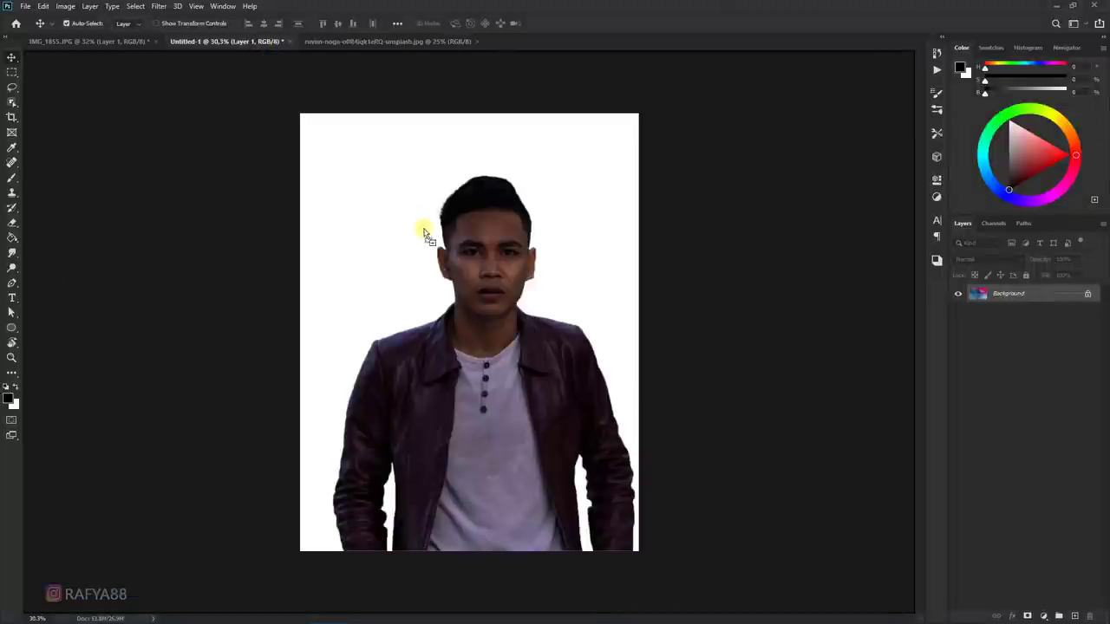
# - Place the smoke image as Layer 2 below the man and scale it to cover the canvas
pyautogui.moveTo(261, 44); pyautogui.dragTo(538, 323)
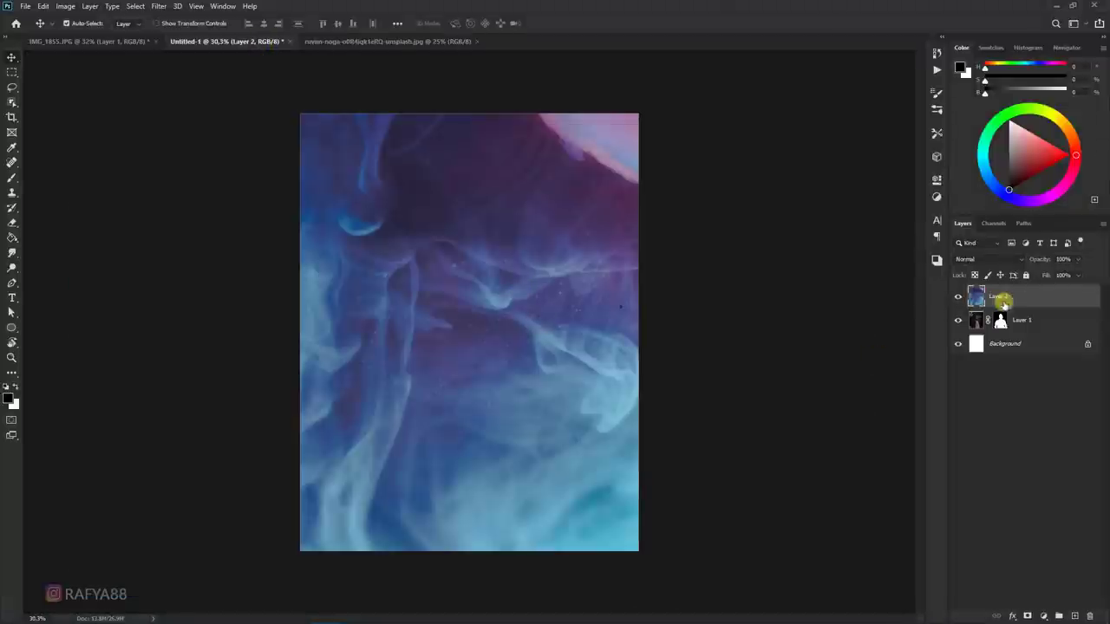
pyautogui.moveTo(1003, 300); pyautogui.dragTo(1004, 322)
pyautogui.scroll(-3, 495, 252)
pyautogui.hotkey('ctrl', 't')
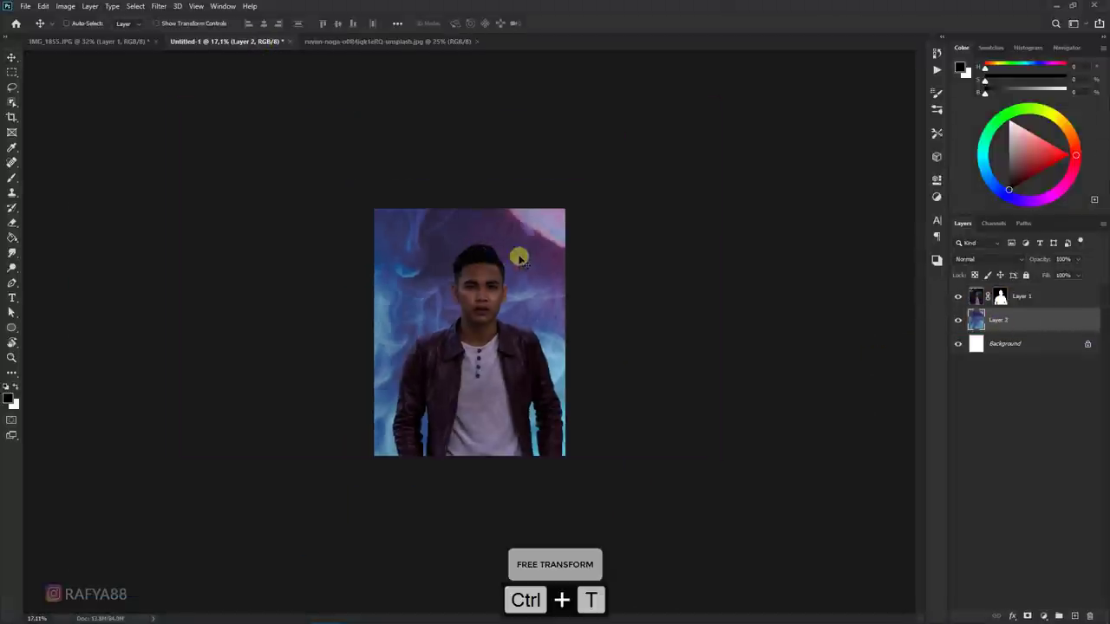
pyautogui.moveTo(714, 114)
pyautogui.mouseDown()
pyautogui.moveTo(604, 233)
pyautogui.moveTo(652, 249)
pyautogui.mouseUp()
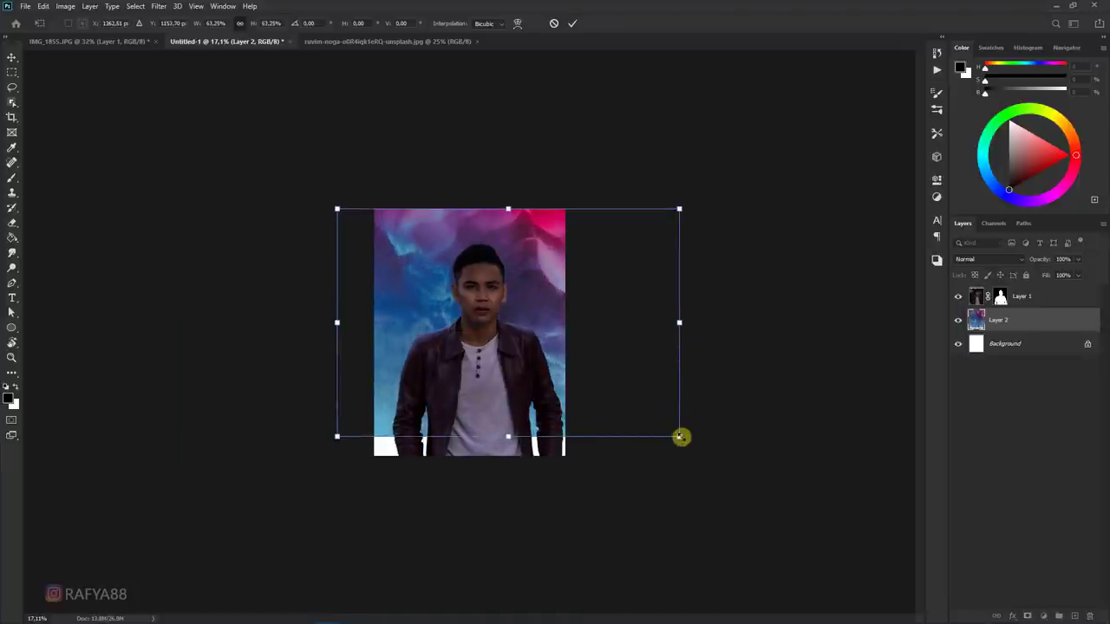
pyautogui.moveTo(681, 437)
pyautogui.mouseDown()
pyautogui.moveTo(662, 450)
pyautogui.moveTo(674, 442)
pyautogui.mouseUp()
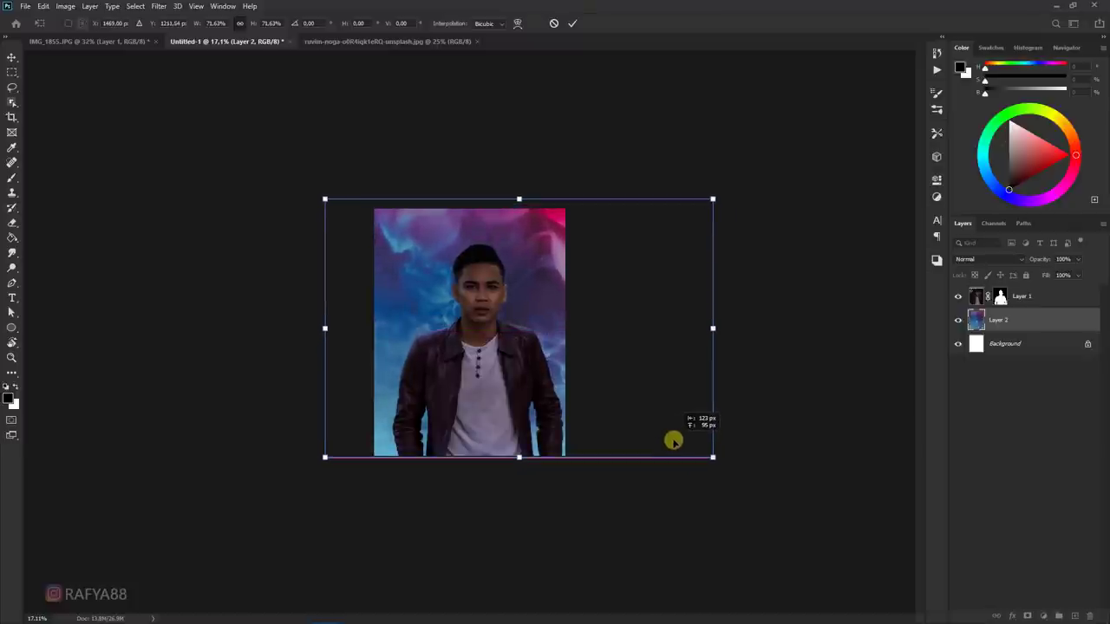
pyautogui.press('Return')
pyautogui.hotkey('ctrl', '0')
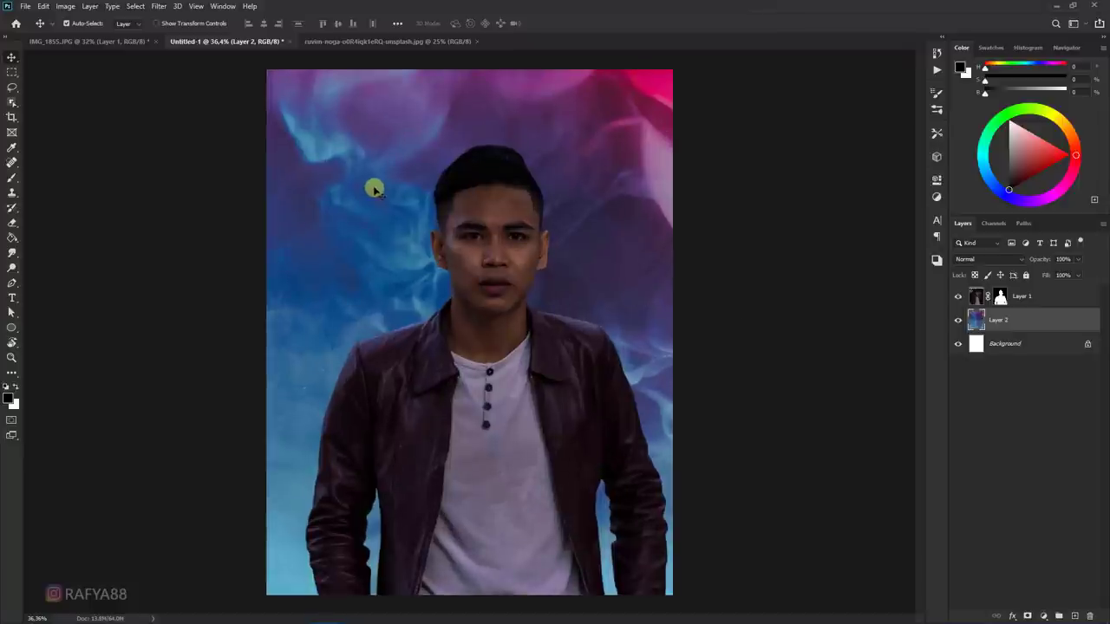
pyautogui.click(159, 7)
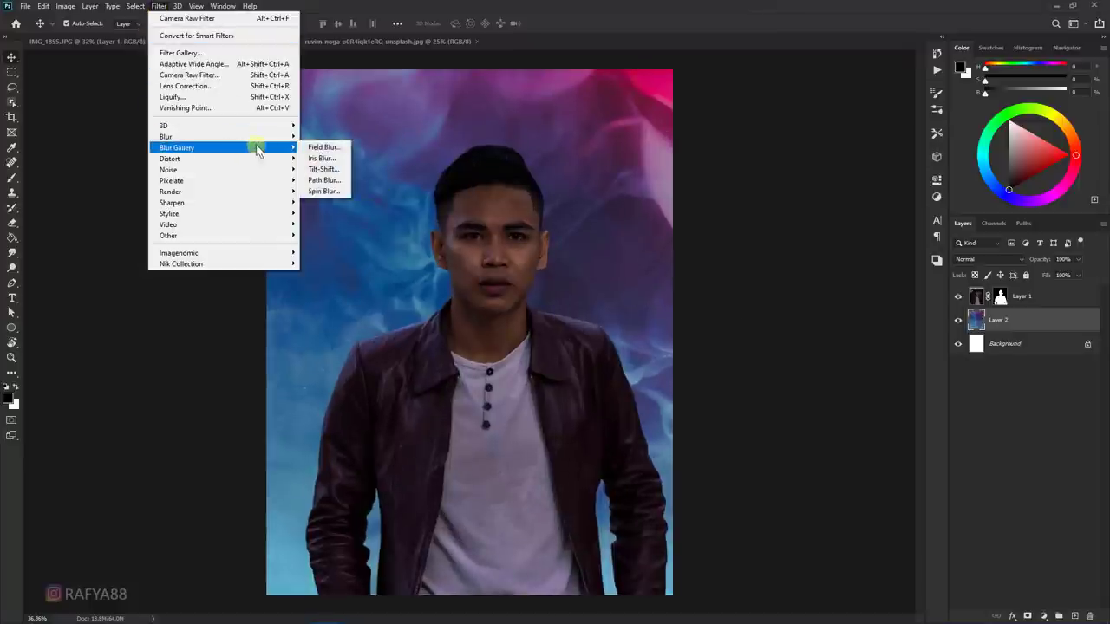
pyautogui.moveTo(166, 137)
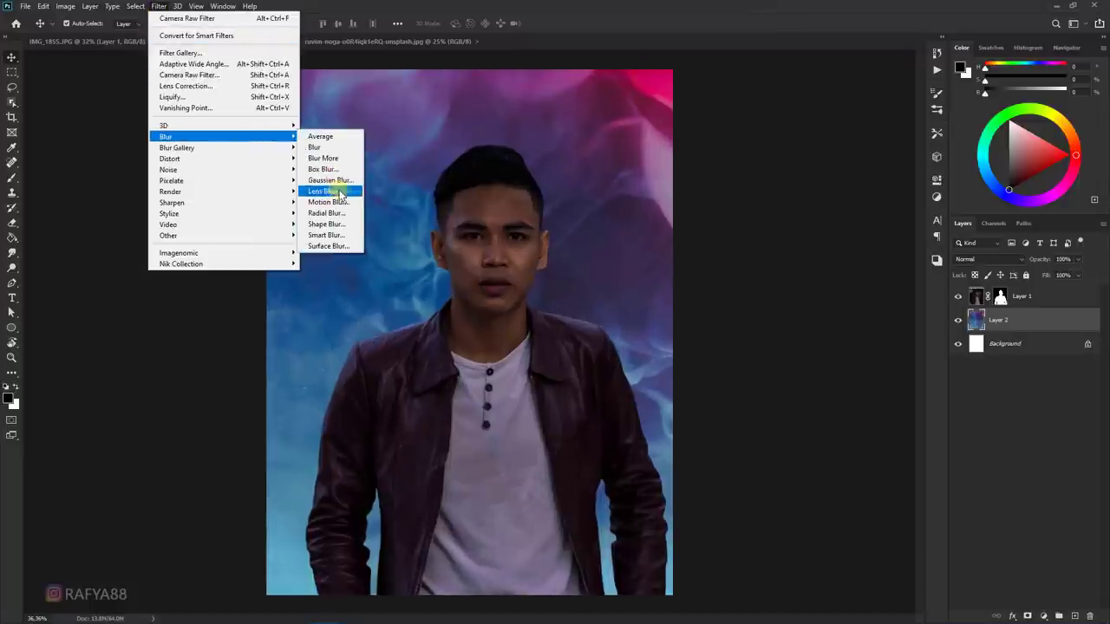
# - Apply a Lens Blur to the smoke background with specular Brightness 74
pyautogui.click(340, 194)
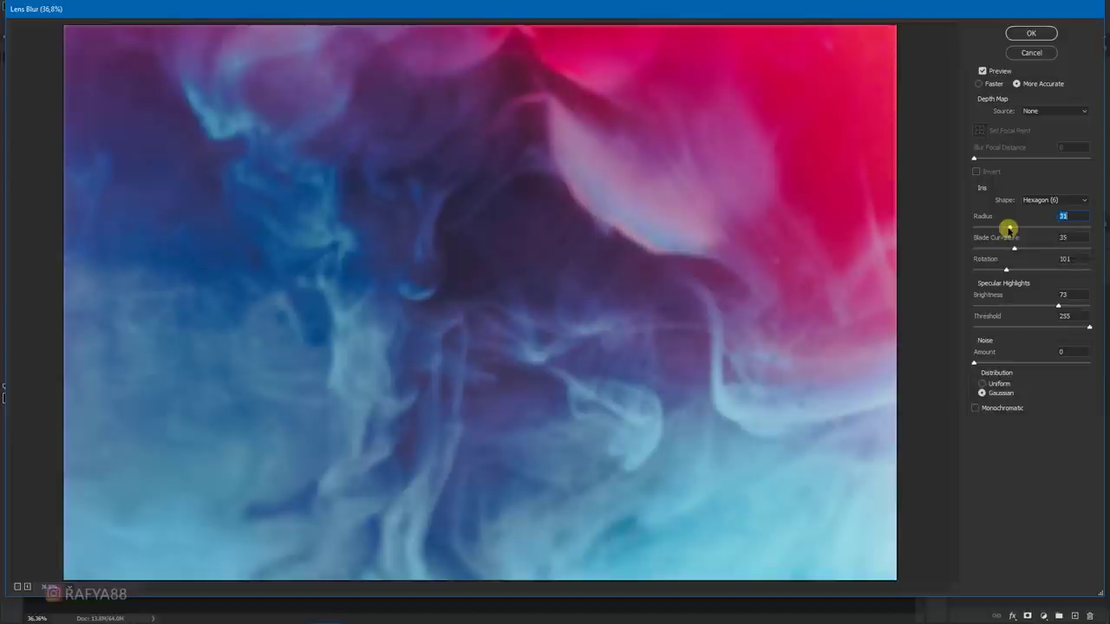
pyautogui.moveTo(1058, 306); pyautogui.dragTo(1059, 307)
pyautogui.click(1029, 34)
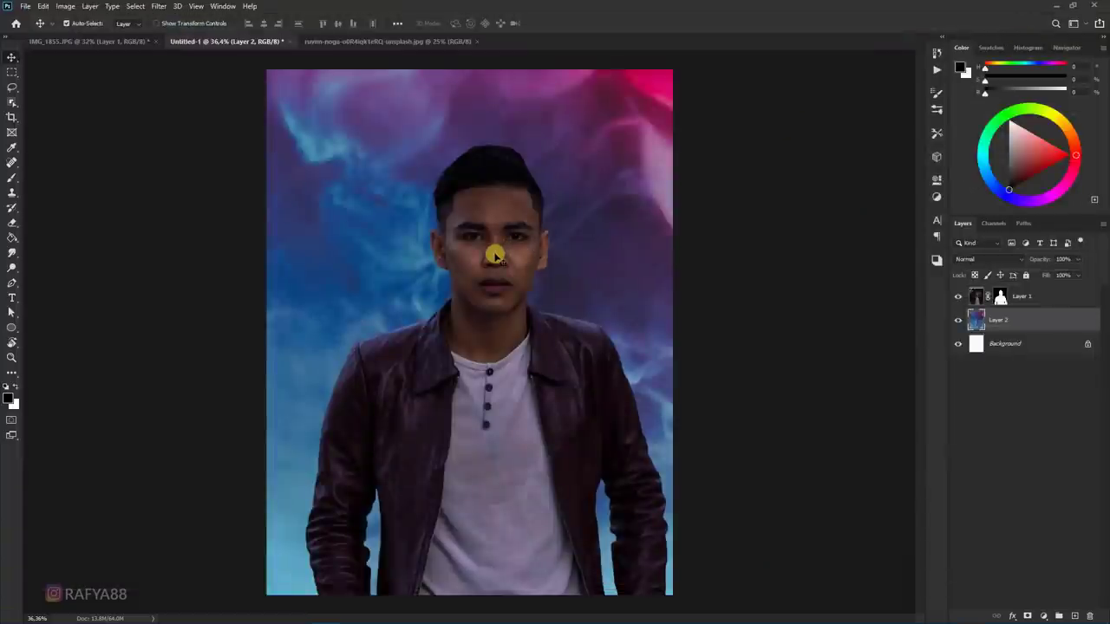
# - Add a black Solid Color fill layer over the background and lower its opacity
pyautogui.click(1045, 616)
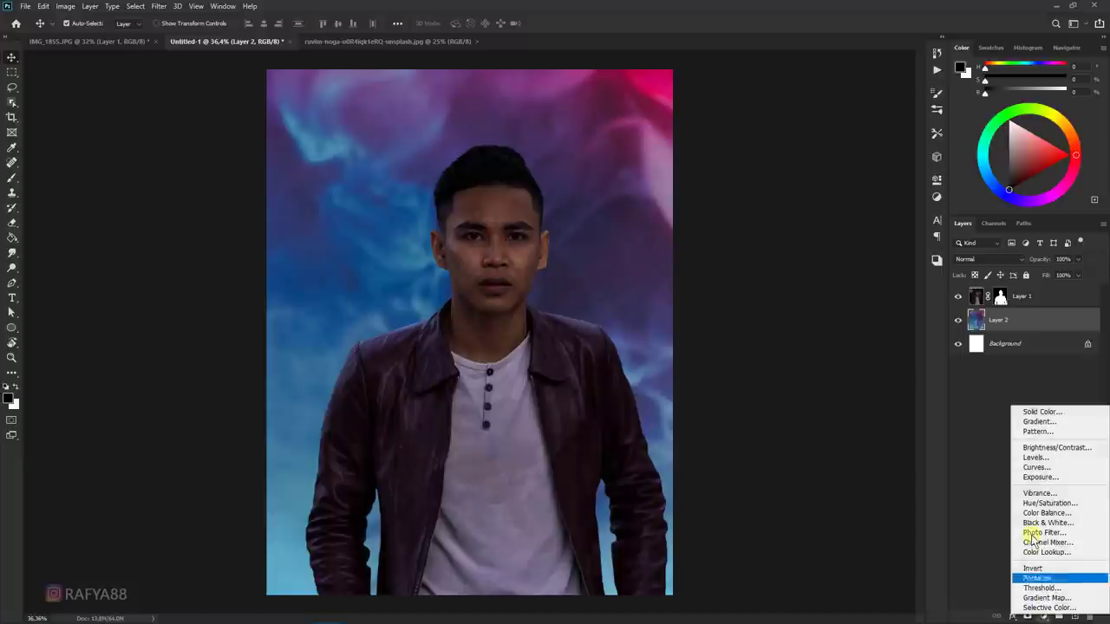
pyautogui.click(1035, 411)
pyautogui.moveTo(639, 423); pyautogui.dragTo(637, 434)
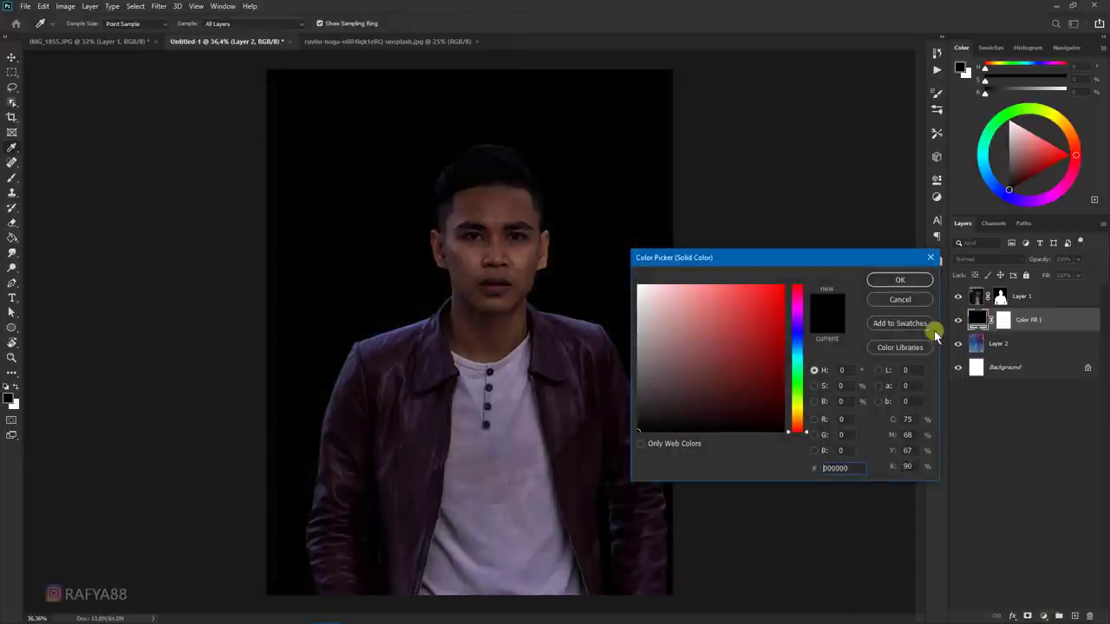
pyautogui.click(907, 281)
pyautogui.moveTo(1034, 262); pyautogui.dragTo(1033, 262)
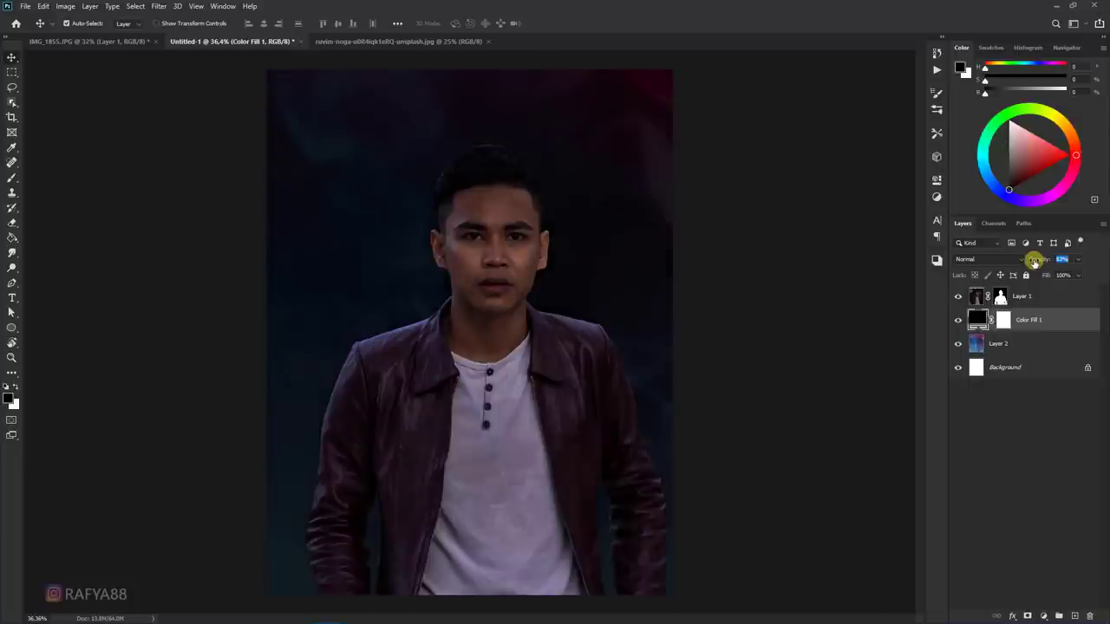
# - Paint the fill layer's mask with a large black brush to reveal blue left of the face
pyautogui.click(1004, 320)
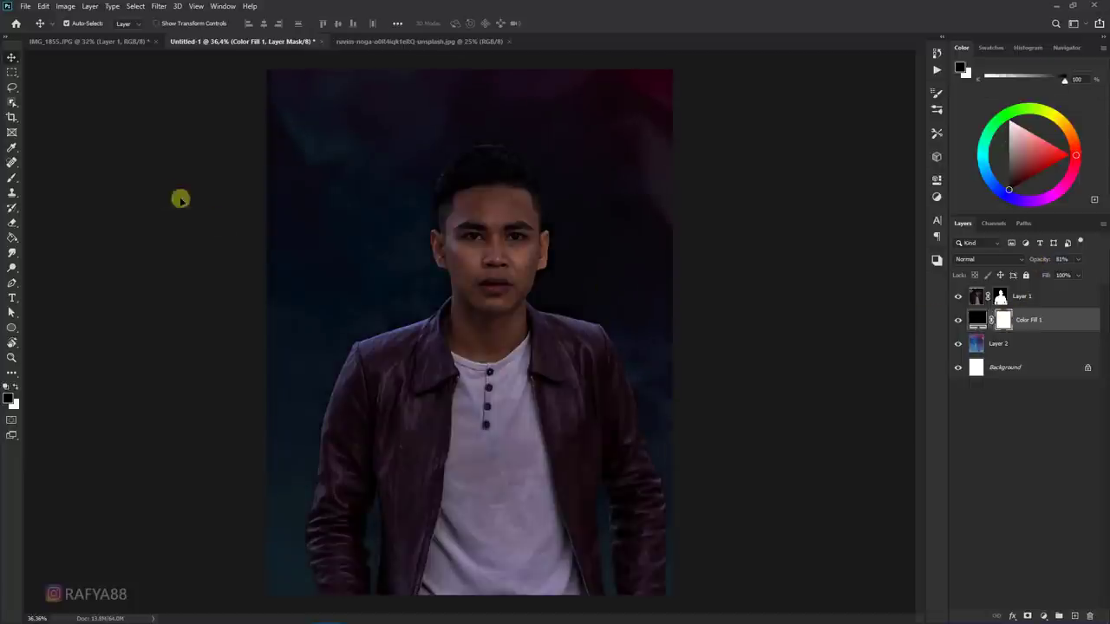
pyautogui.rightClick(8, 183)
pyautogui.click(52, 180)
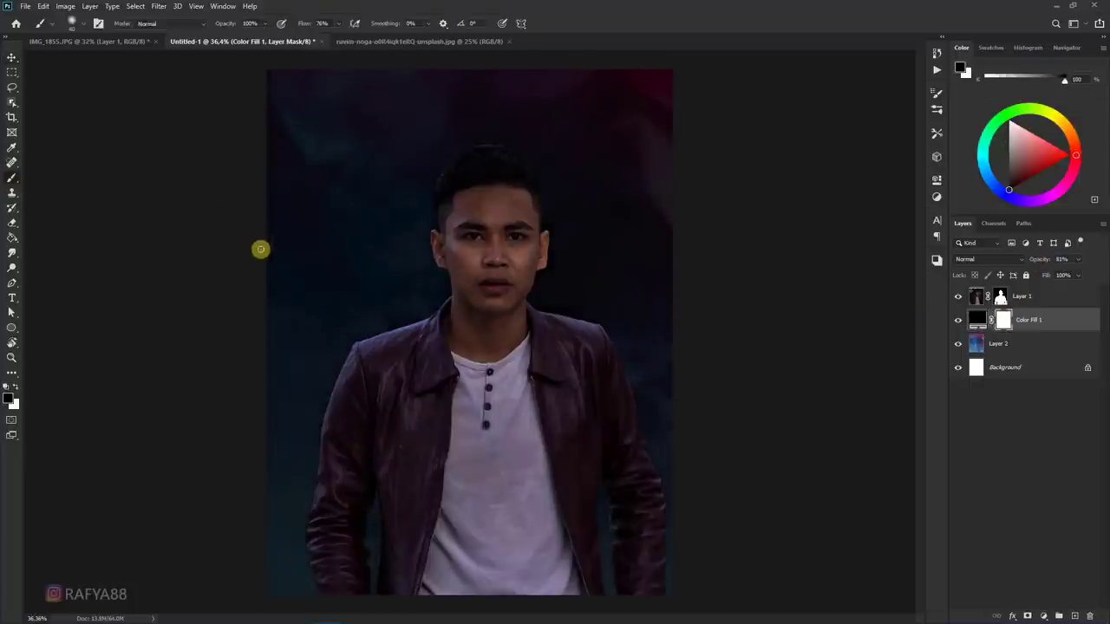
pyautogui.press(']')
pyautogui.press(']')
pyautogui.press(']')
pyautogui.click(16, 388)
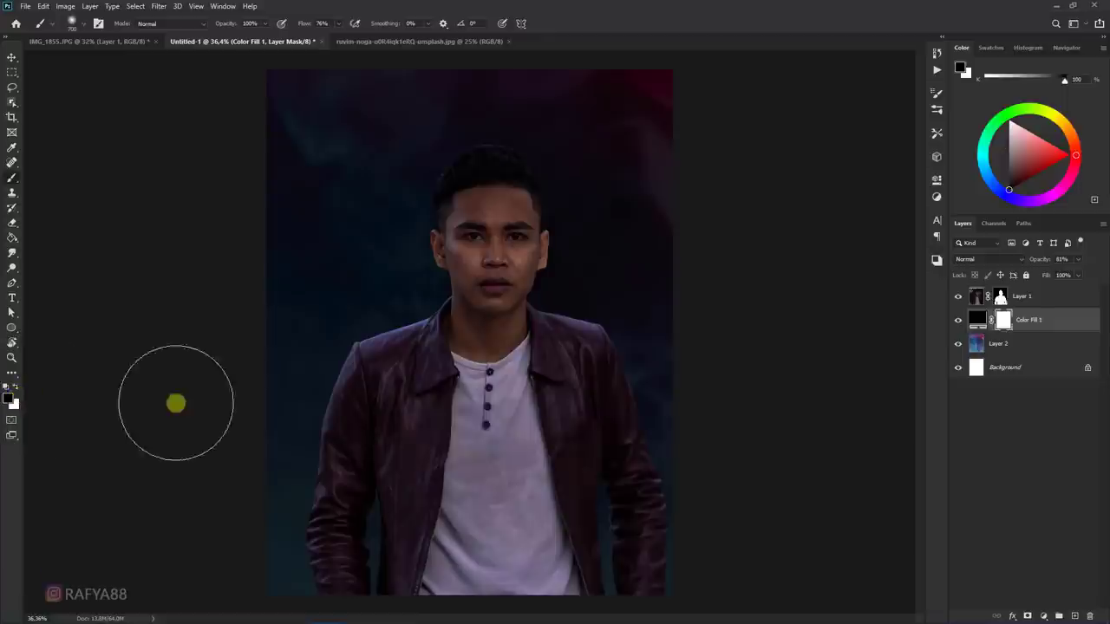
pyautogui.press(']')
pyautogui.press(']')
pyautogui.press(']')
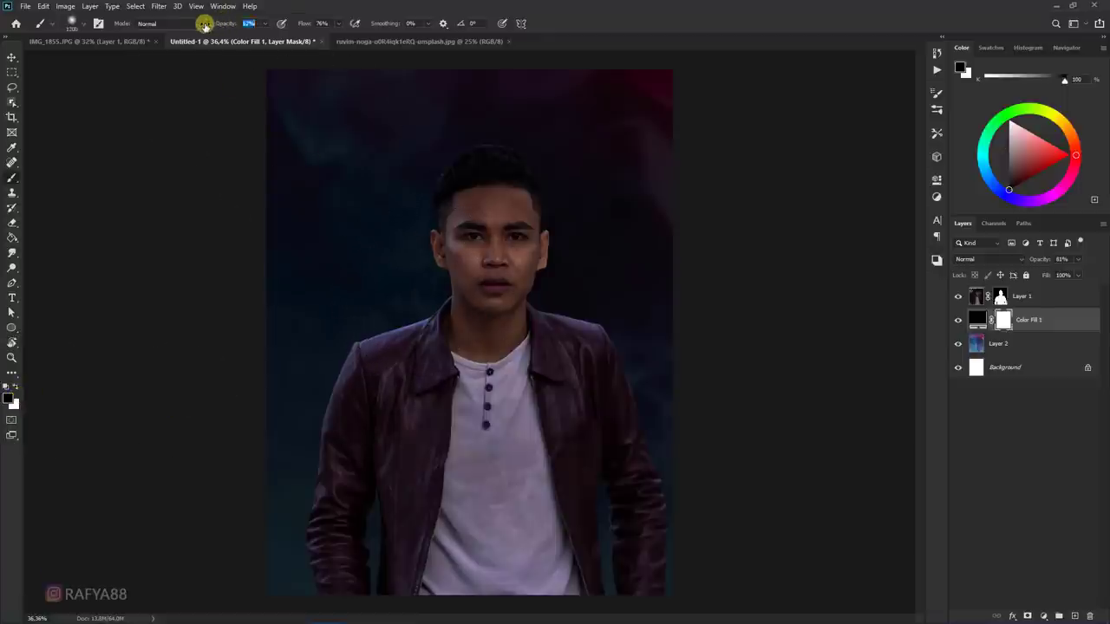
pyautogui.moveTo(364, 261)
pyautogui.mouseDown()
pyautogui.moveTo(458, 300)
pyautogui.moveTo(464, 285)
pyautogui.moveTo(417, 258)
pyautogui.moveTo(526, 290)
pyautogui.moveTo(483, 332)
pyautogui.moveTo(422, 339)
pyautogui.mouseUp()
pyautogui.press(']')
pyautogui.press(']')
pyautogui.press('[')
pyautogui.press('[')
pyautogui.press('[')
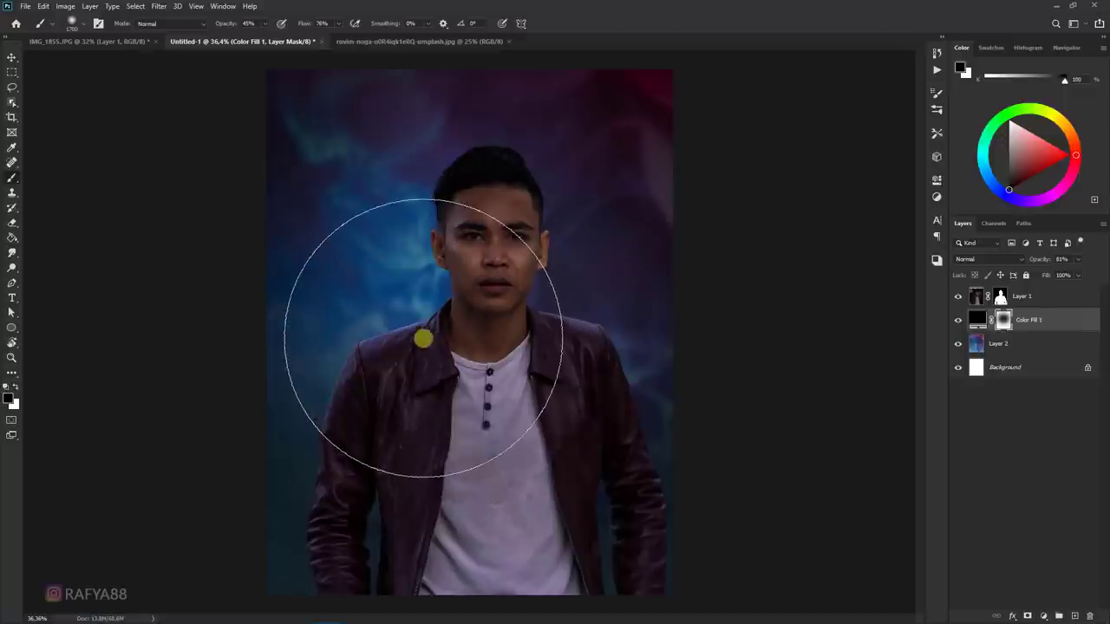
pyautogui.hotkey('ctrl', '-')
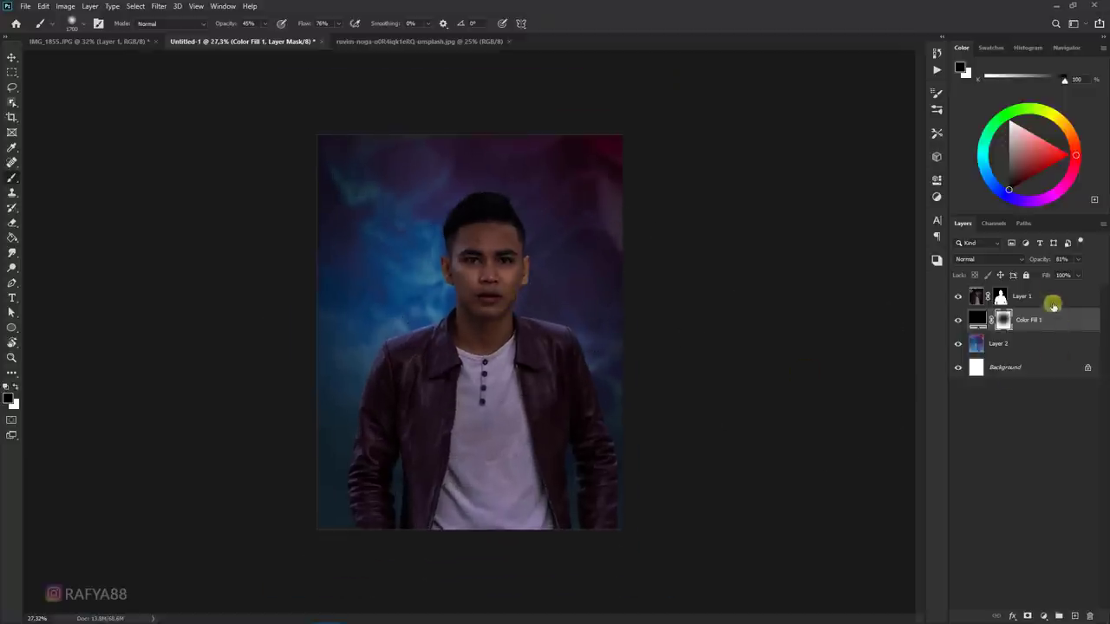
# - Raise the Color Fill 1 layer's opacity to 97%
pyautogui.moveTo(1044, 261); pyautogui.dragTo(1051, 262)
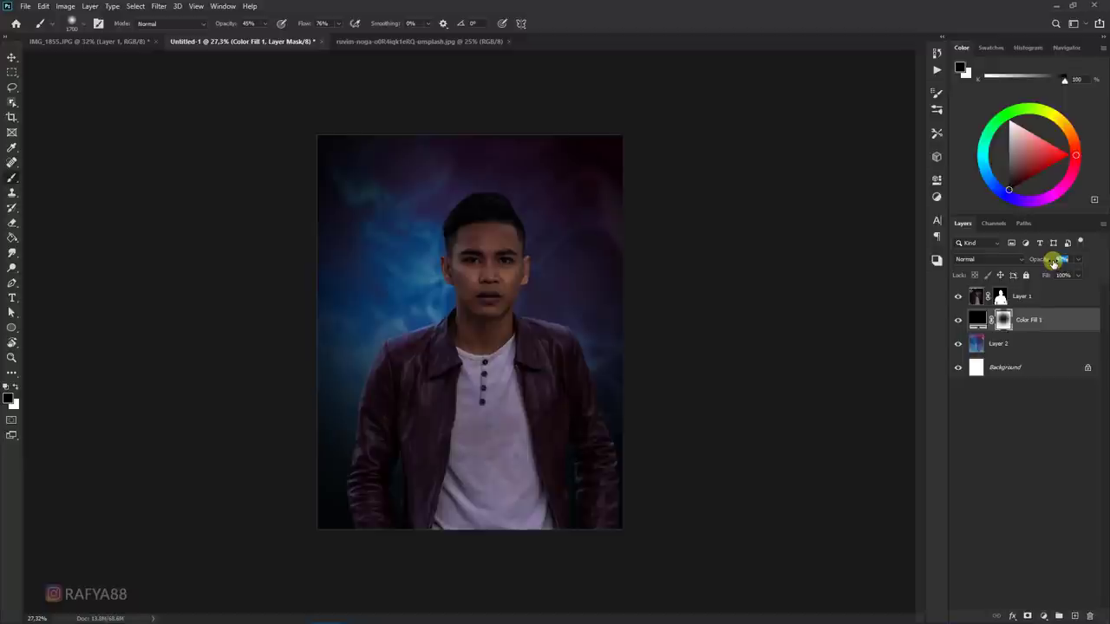
pyautogui.scroll(-2, 589, 243)
pyautogui.scroll(2, 468, 218)
pyautogui.scroll(2, 471, 217)
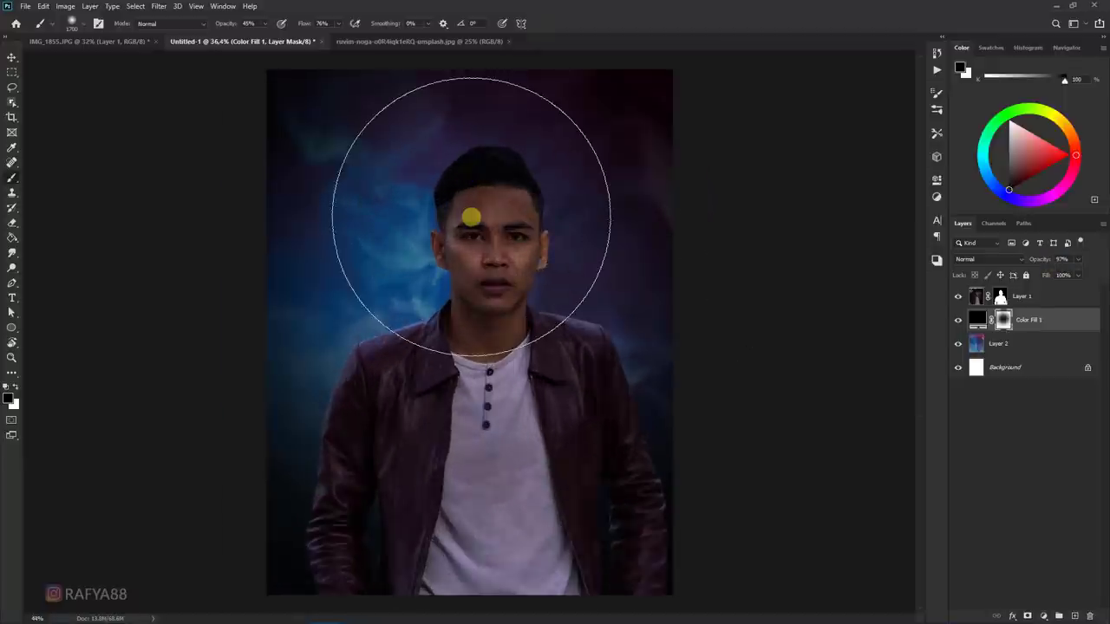
pyautogui.scroll(2, 471, 216)
pyautogui.scroll(-2, 474, 230)
pyautogui.scroll(-1, 474, 240)
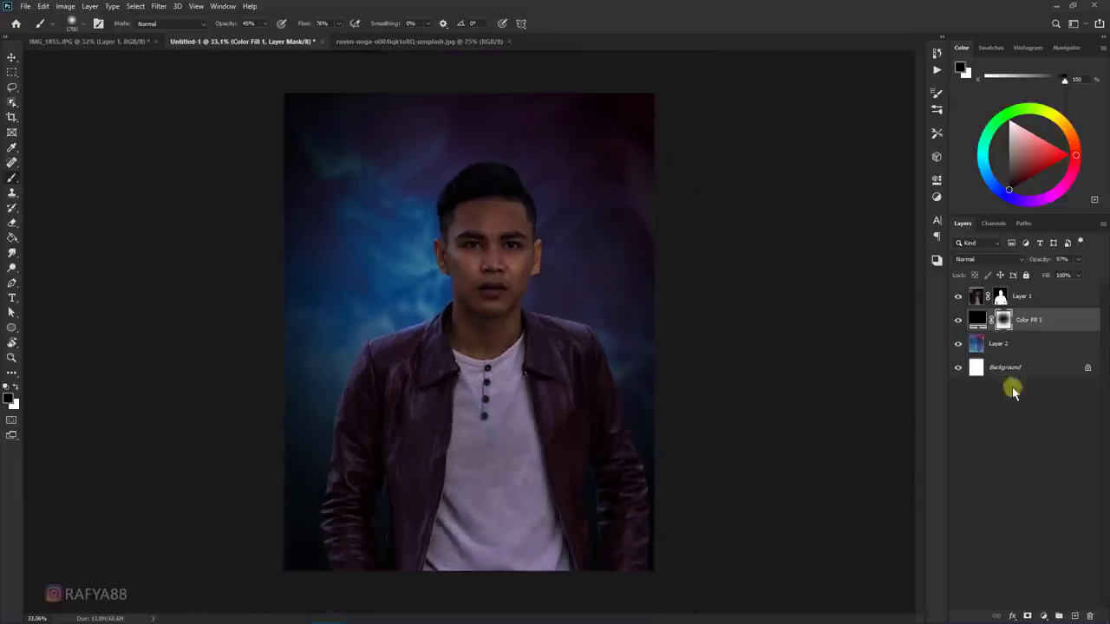
pyautogui.click(1022, 297)
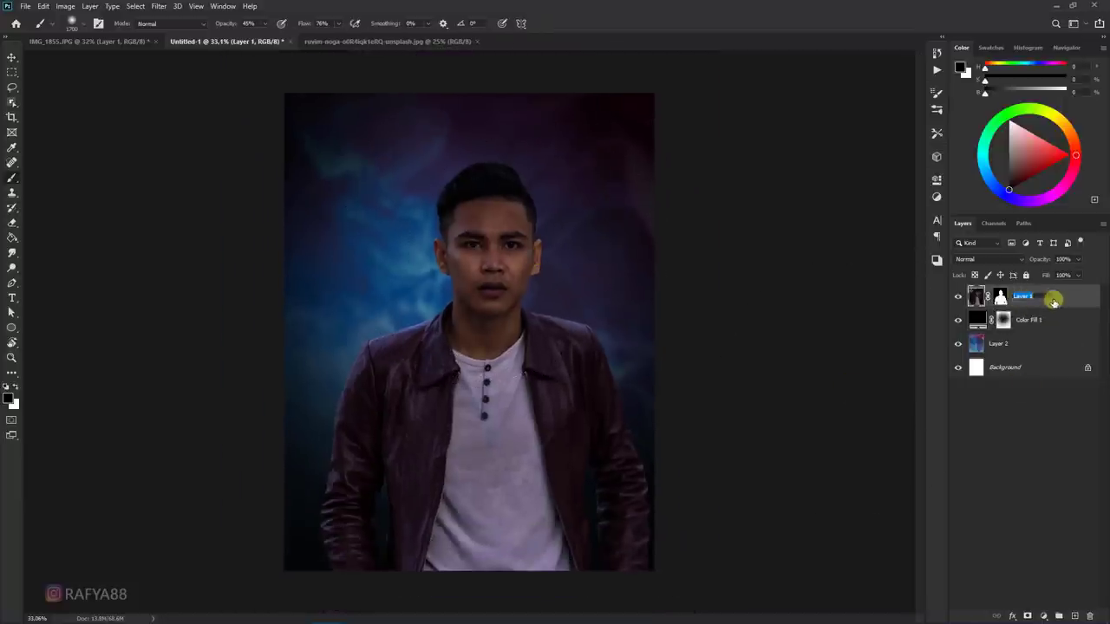
pyautogui.write('man')
# - Name the layer 'man' and clip a Levels adjustment to it, lowering output white to 168
pyautogui.press('Return')
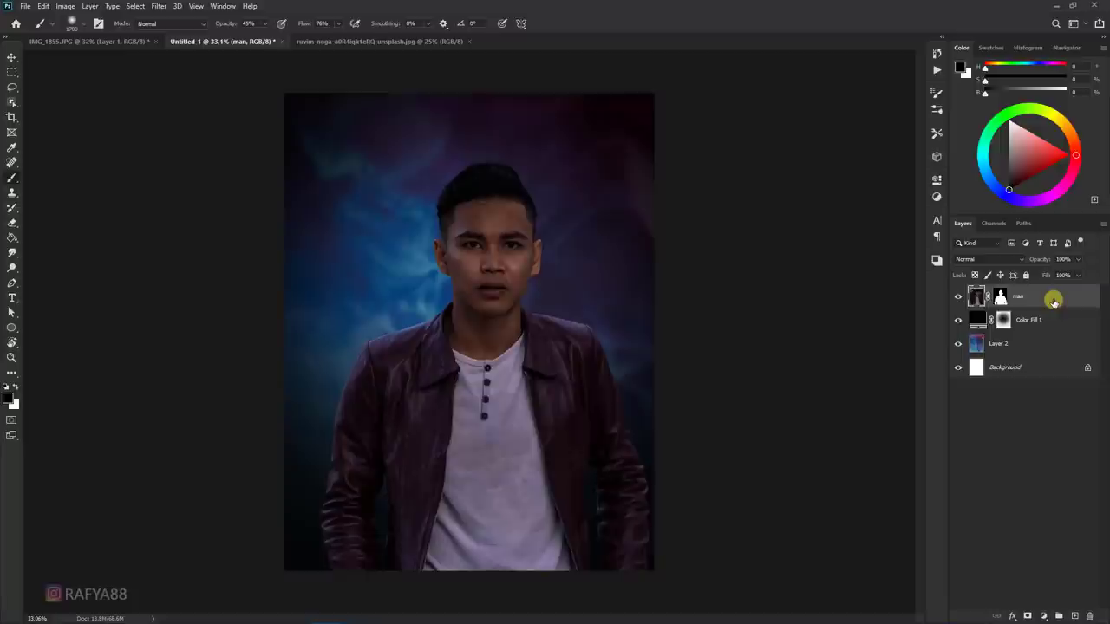
pyautogui.click(1044, 616)
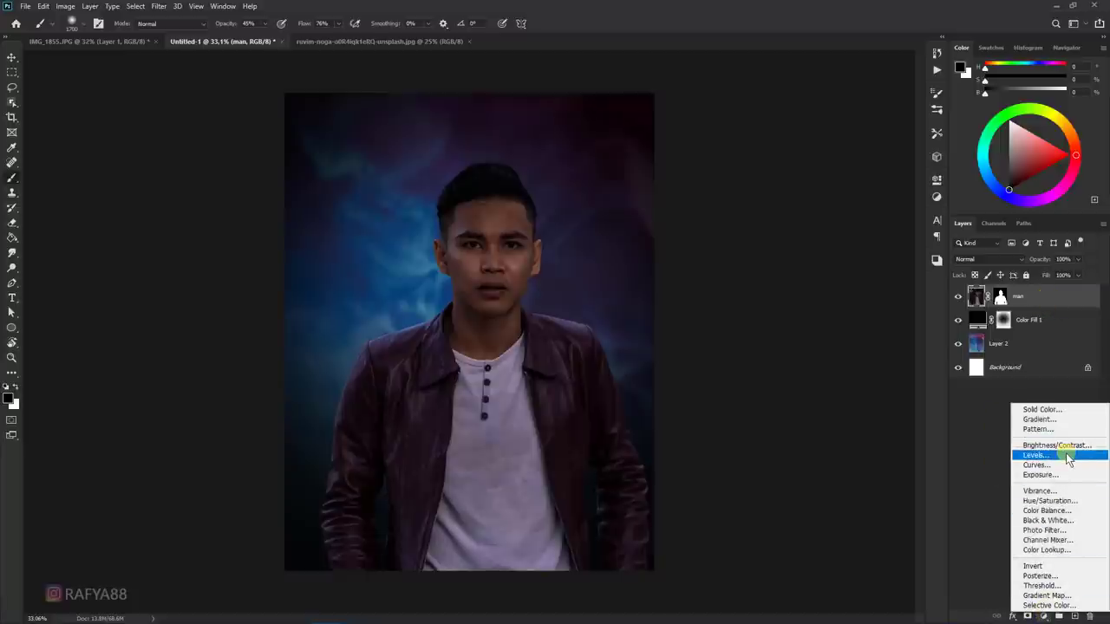
pyautogui.click(1069, 458)
pyautogui.click(839, 416)
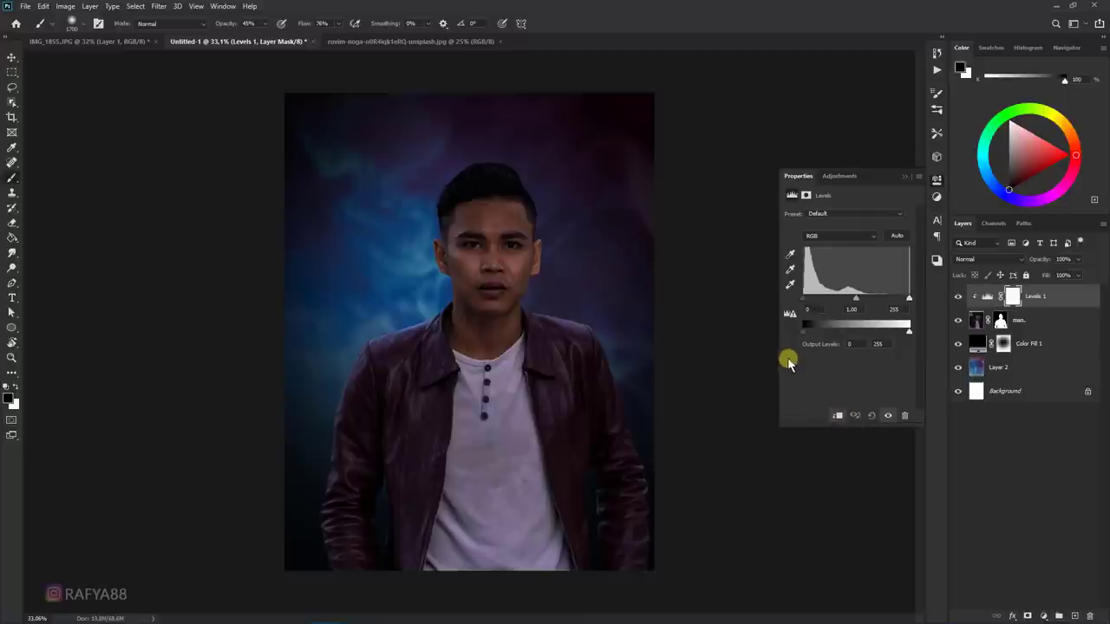
pyautogui.moveTo(778, 356); pyautogui.dragTo(753, 344)
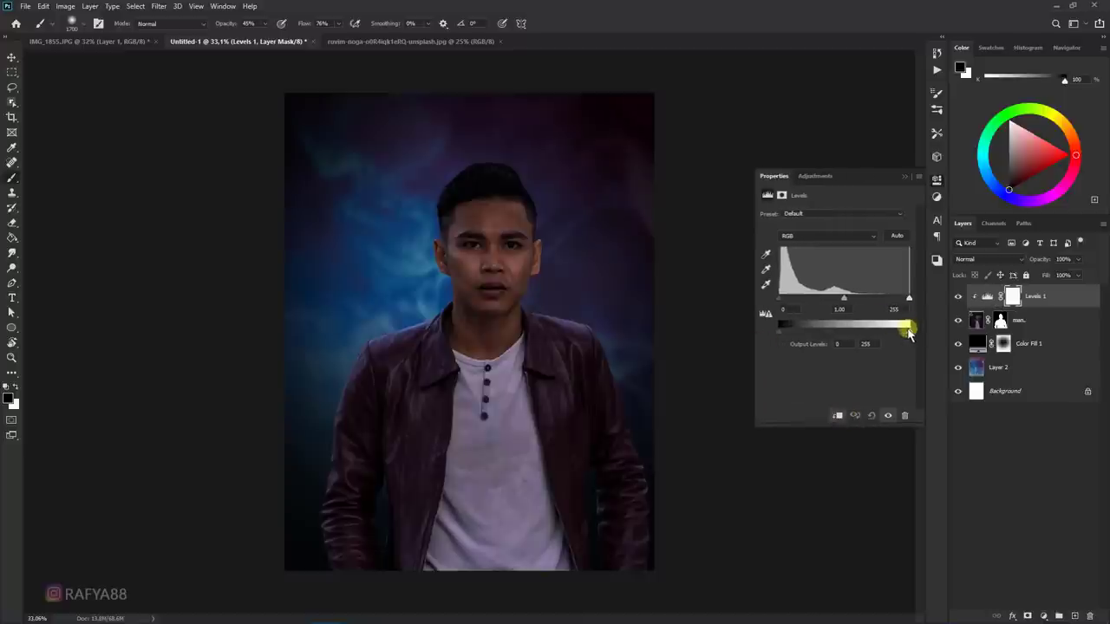
pyautogui.moveTo(909, 332)
pyautogui.mouseDown()
pyautogui.moveTo(865, 327)
pyautogui.moveTo(855, 301)
pyautogui.mouseUp()
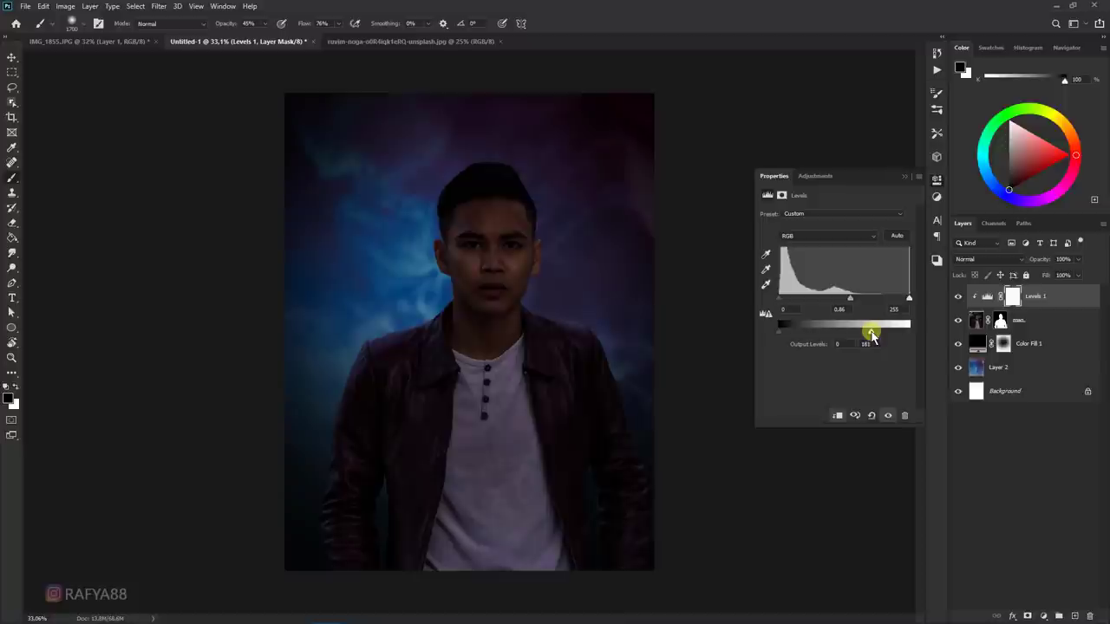
pyautogui.click(911, 171)
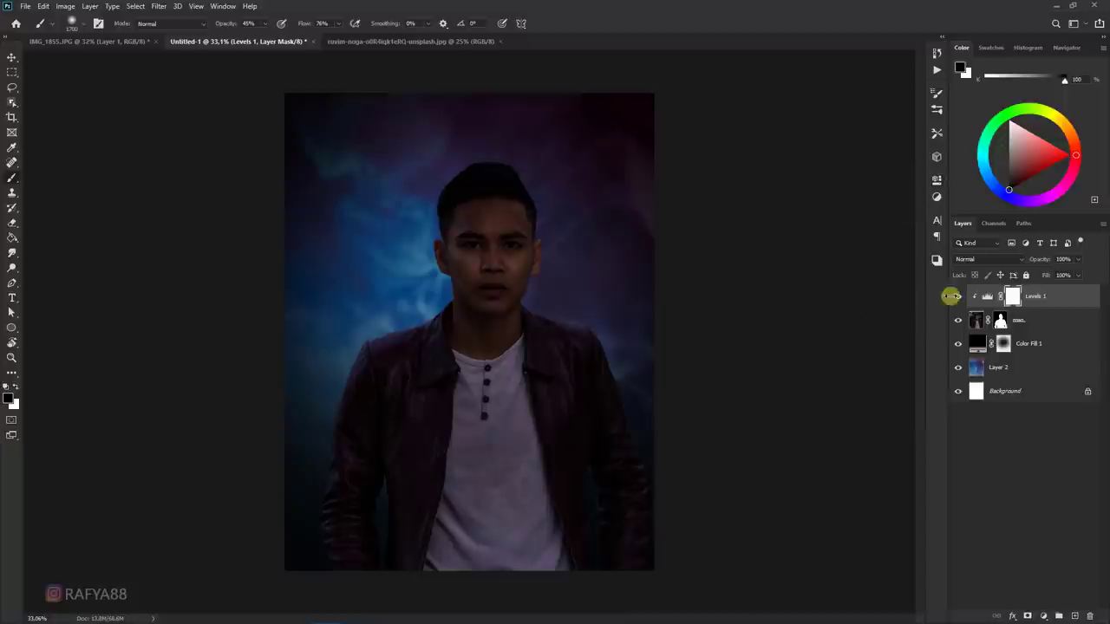
# - Add a Brightness/Contrast adjustment at brightness 144 and invert its mask to hide it
pyautogui.click(1047, 616)
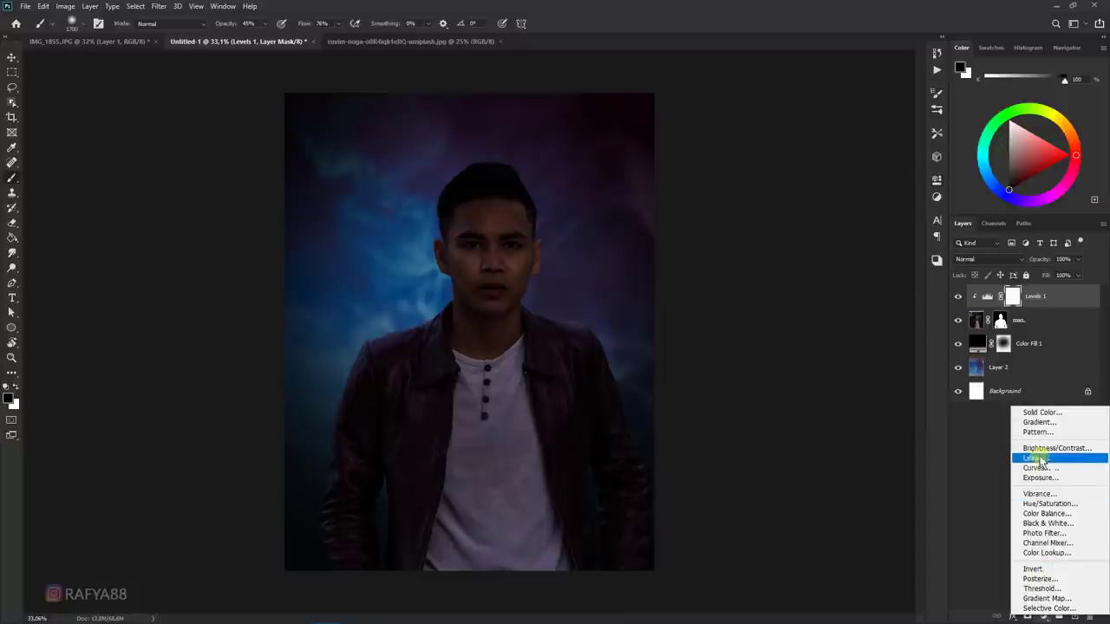
pyautogui.click(1039, 454)
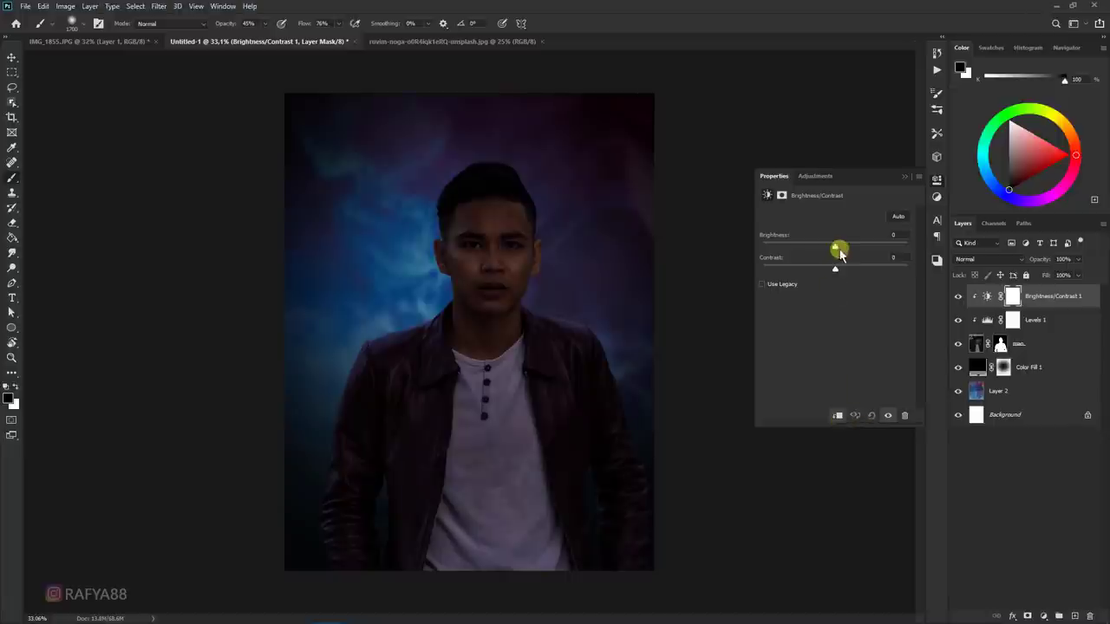
pyautogui.moveTo(835, 246); pyautogui.dragTo(905, 251)
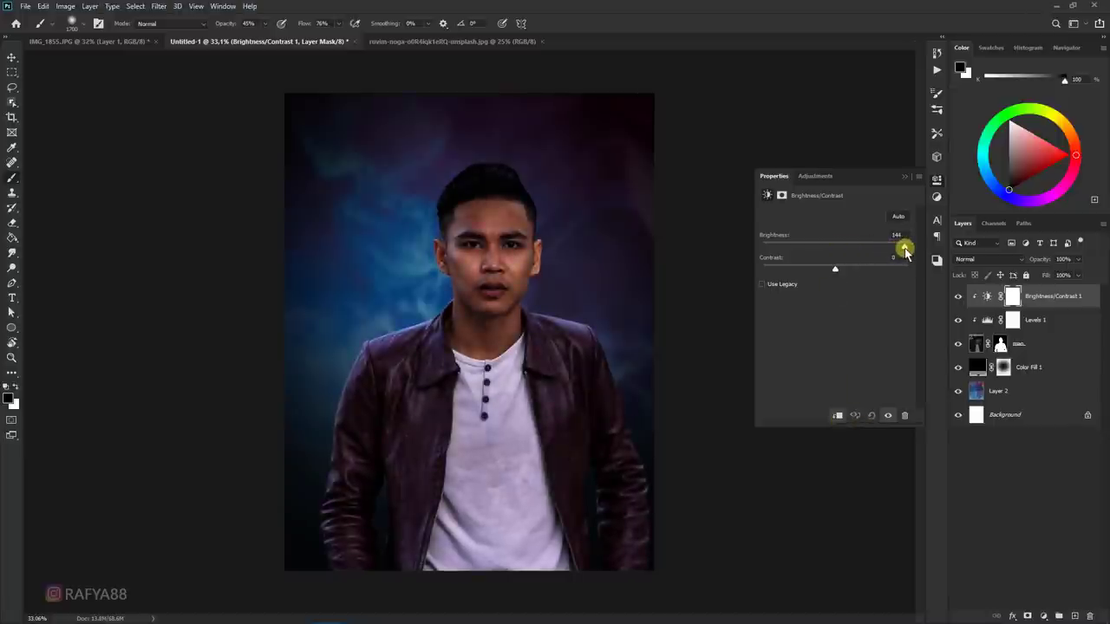
pyautogui.click(911, 173)
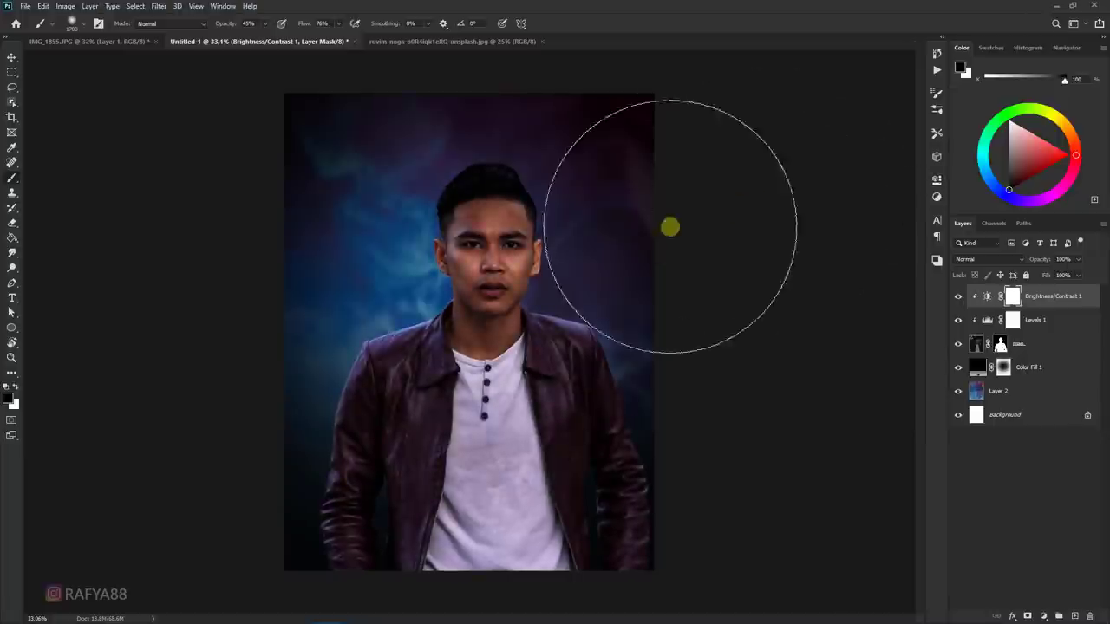
pyautogui.scroll(2, 685, 260)
pyautogui.hotkey('ctrl', 'i')
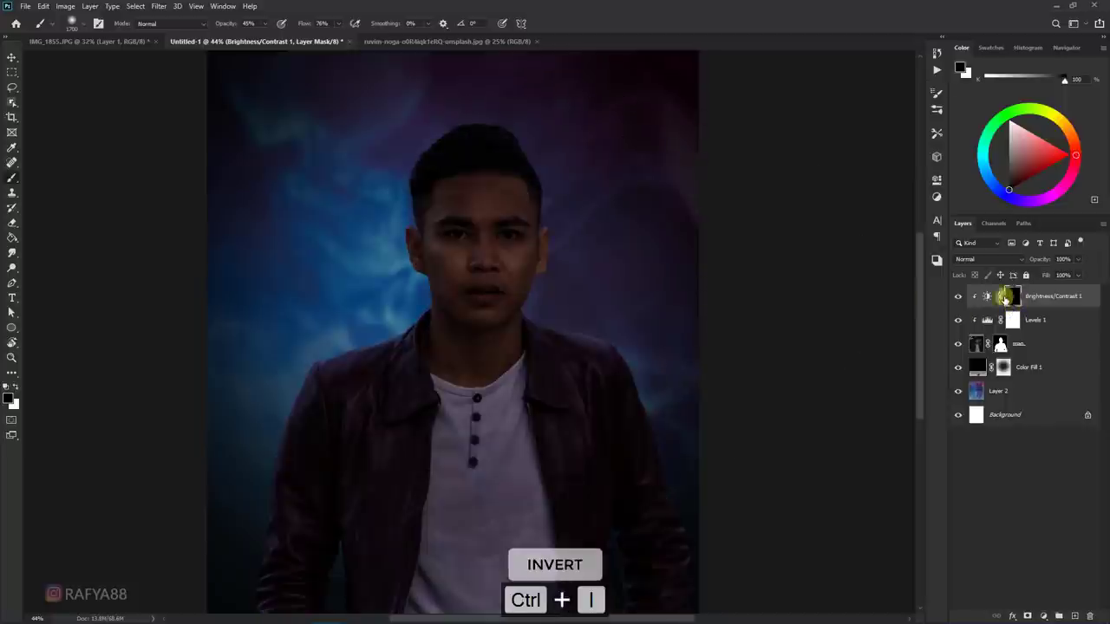
pyautogui.scroll(1, 295, 277)
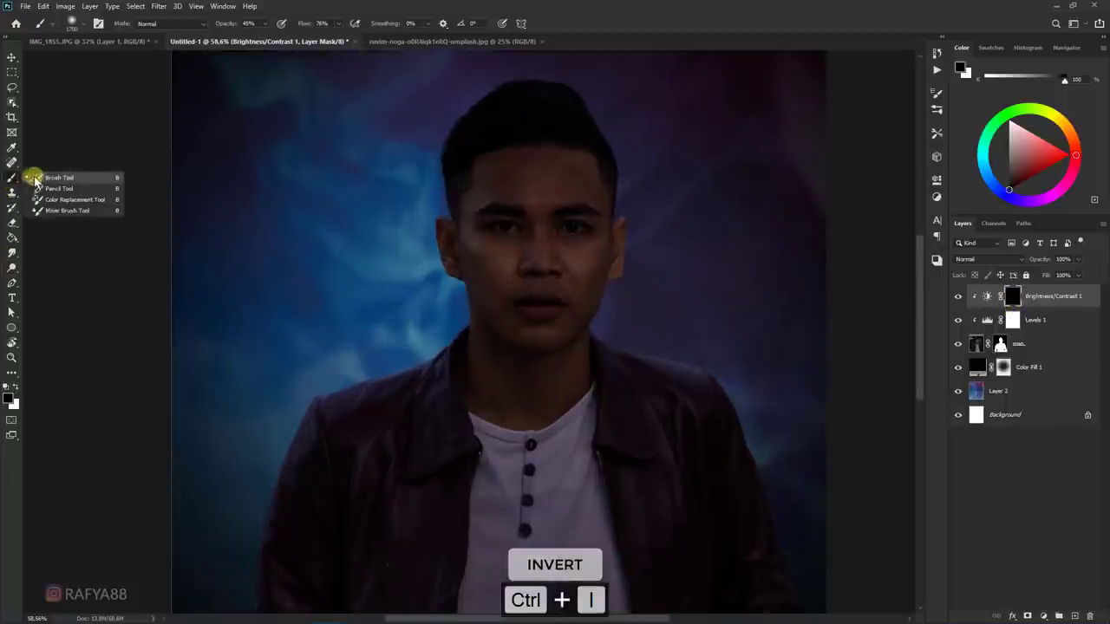
# - Set up a soft brush at size 250 and 24% opacity for painting the mask
pyautogui.click(14, 385)
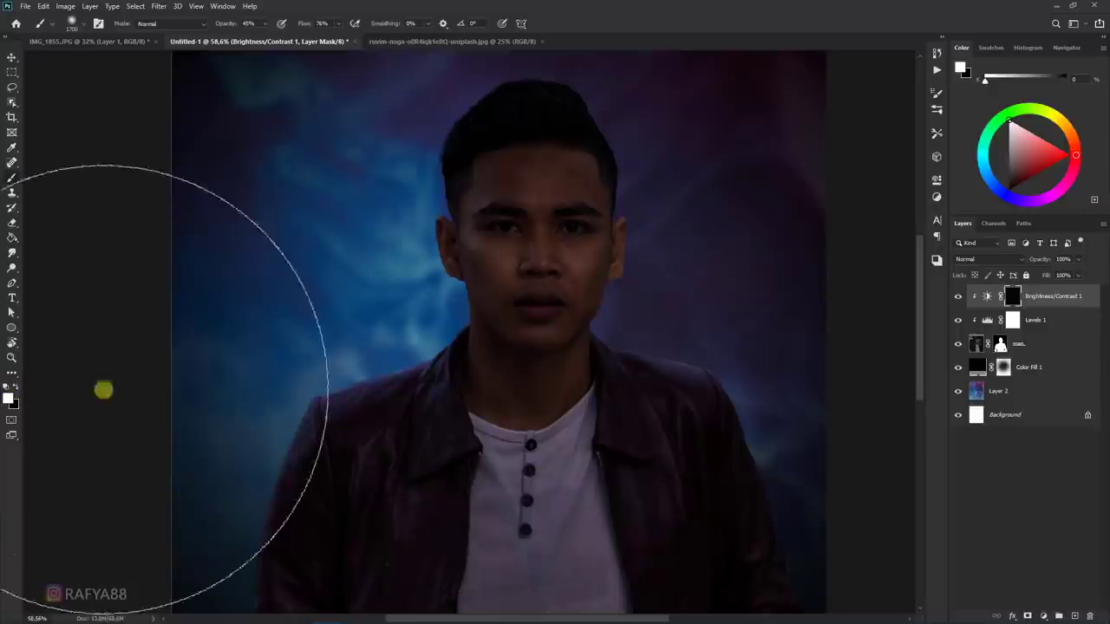
pyautogui.press('[')
pyautogui.press('[')
pyautogui.press('[')
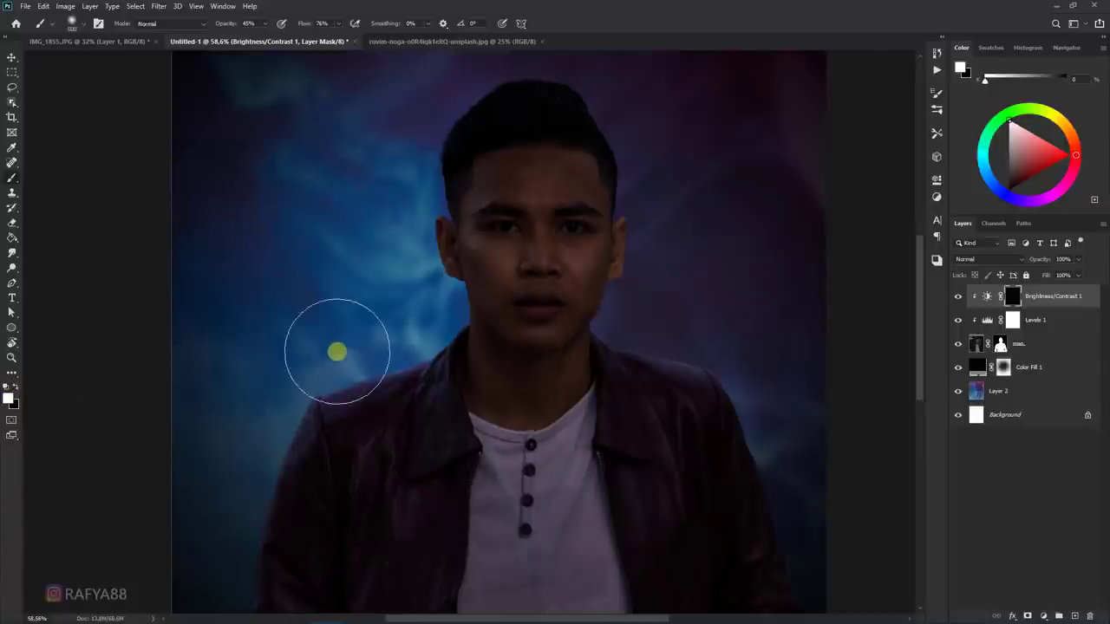
pyautogui.scroll(1, 335, 349)
pyautogui.press('[')
pyautogui.press('[')
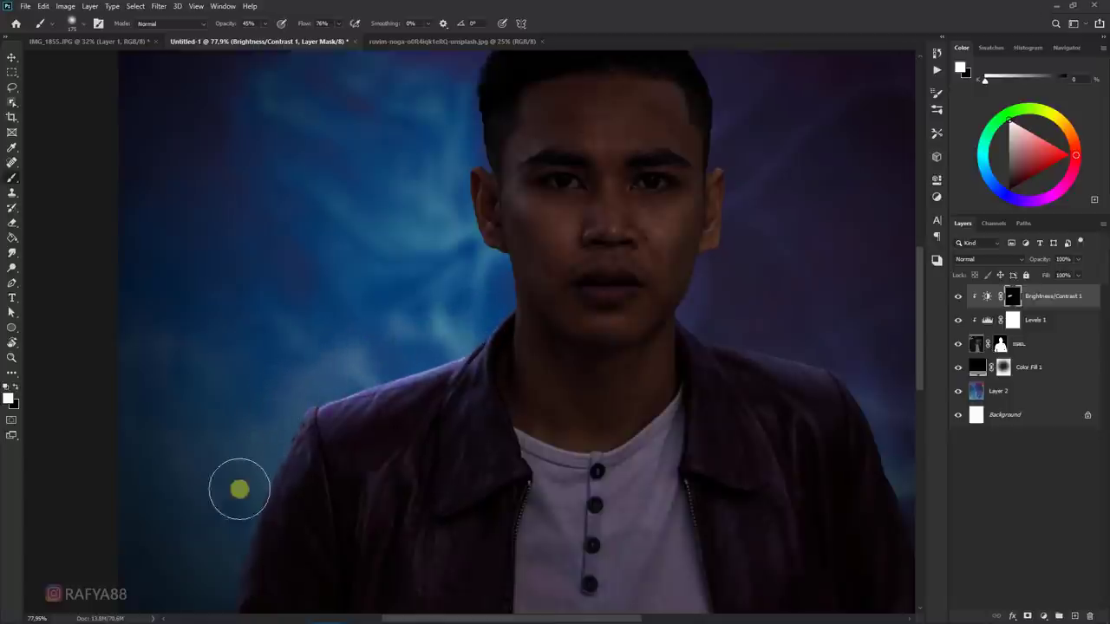
pyautogui.scroll(-3, 290, 426)
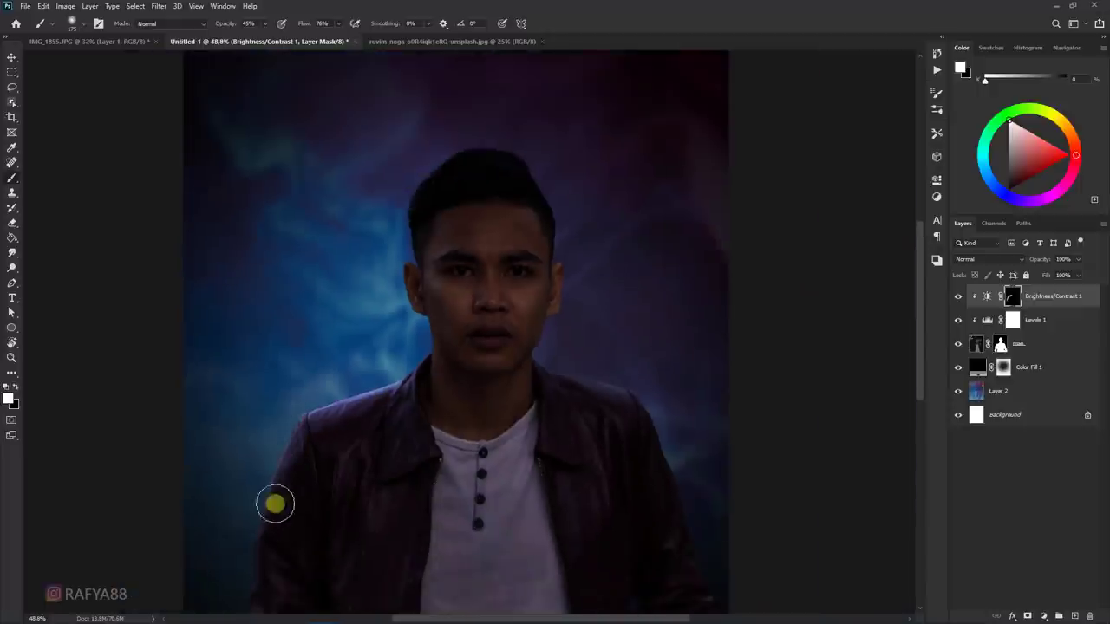
pyautogui.scroll(-3, 275, 503)
pyautogui.scroll(1, 329, 395)
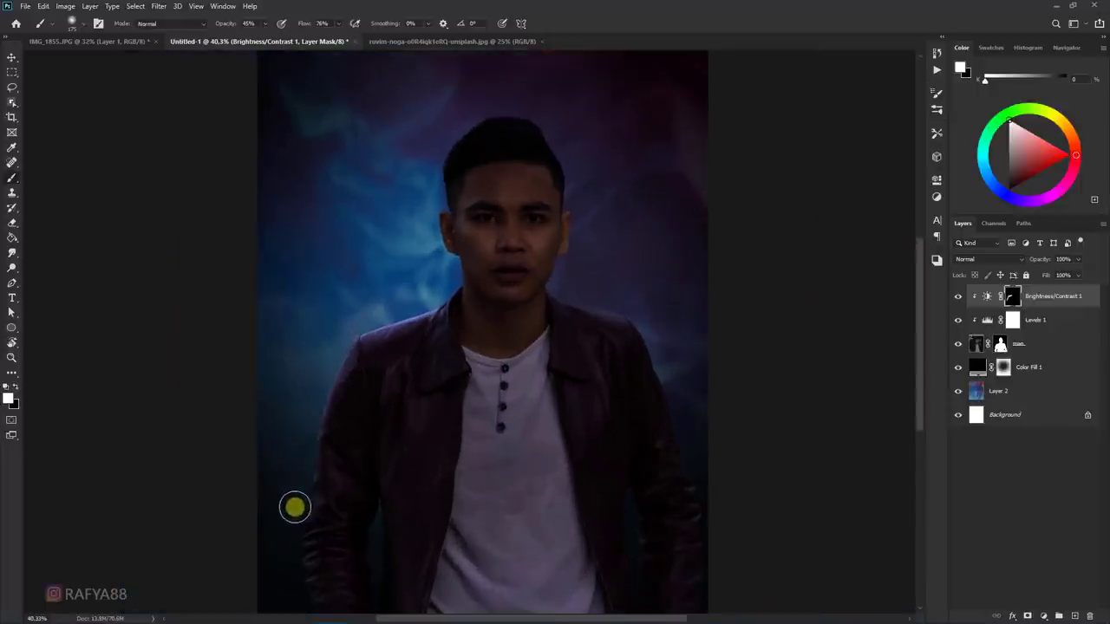
pyautogui.scroll(1, 330, 360)
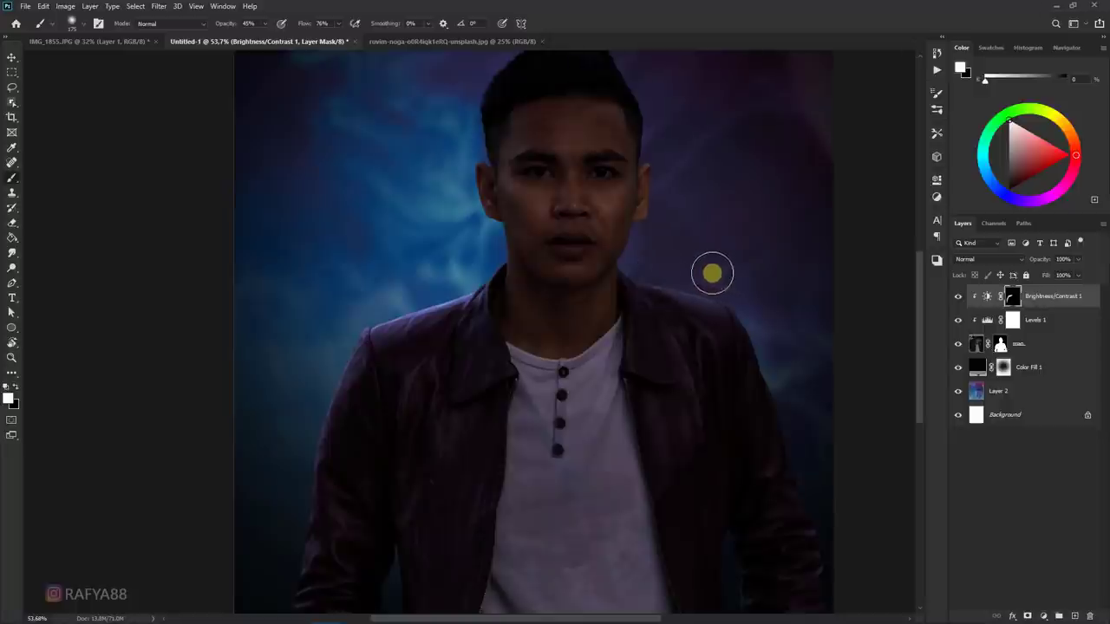
pyautogui.press(']')
pyautogui.press(']')
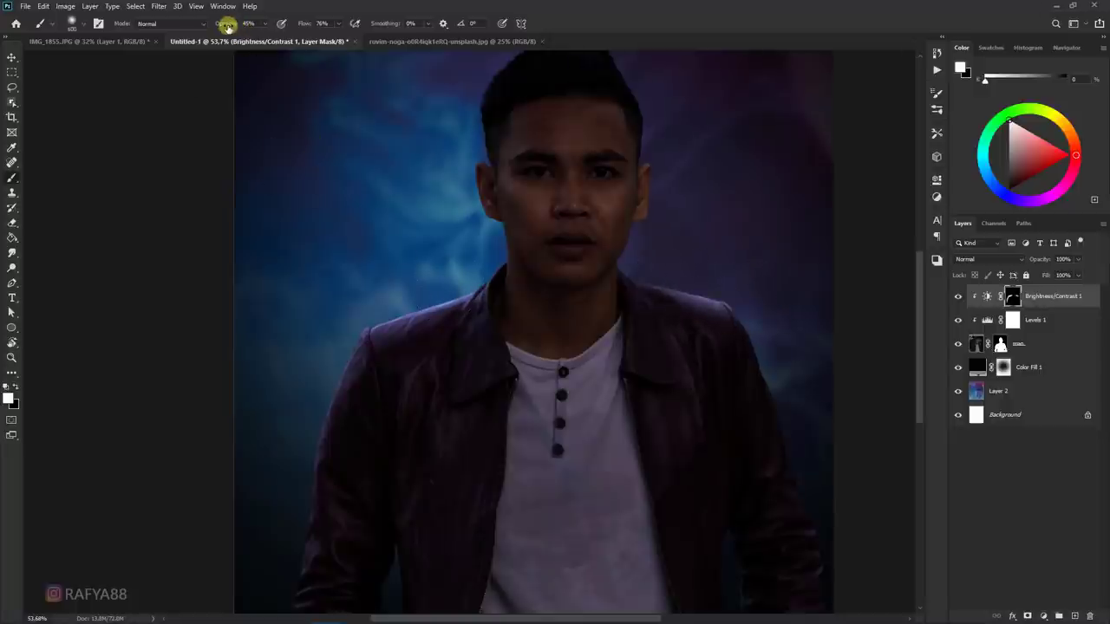
pyautogui.press('Return')
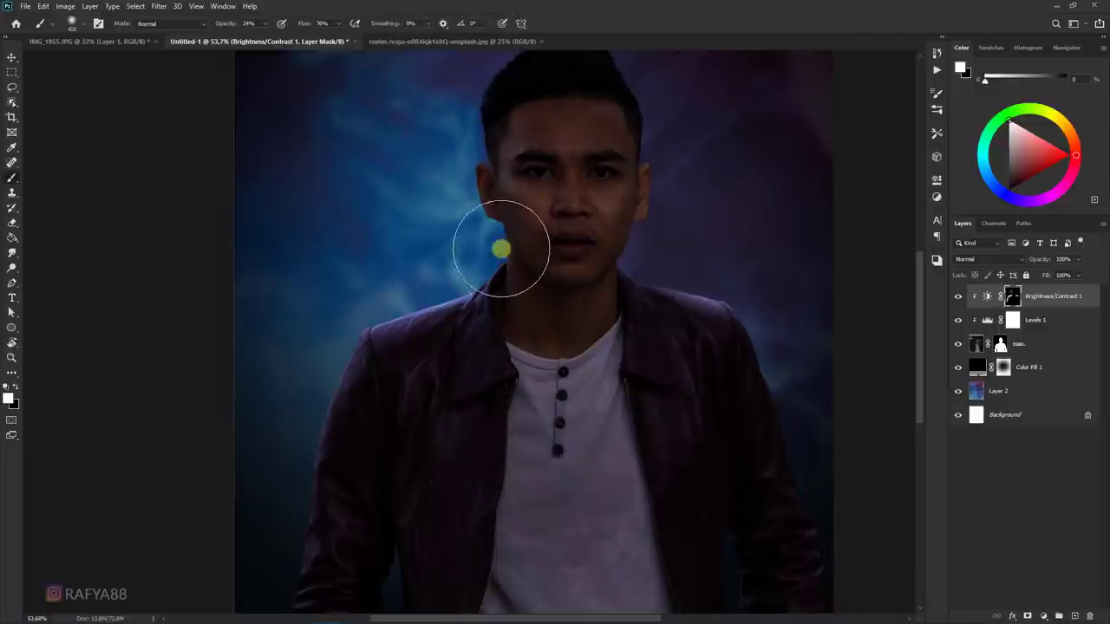
# - Paint the mask along the jacket's right edge, enlarging the brush to 300
pyautogui.press('[')
pyautogui.press('[')
pyautogui.press('[')
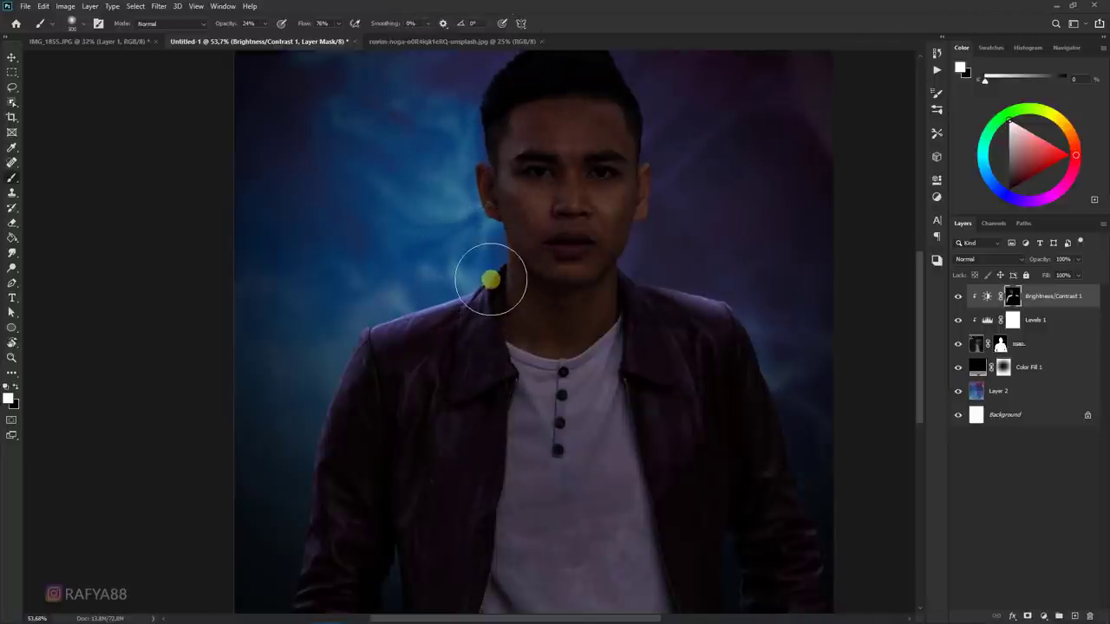
pyautogui.press(']')
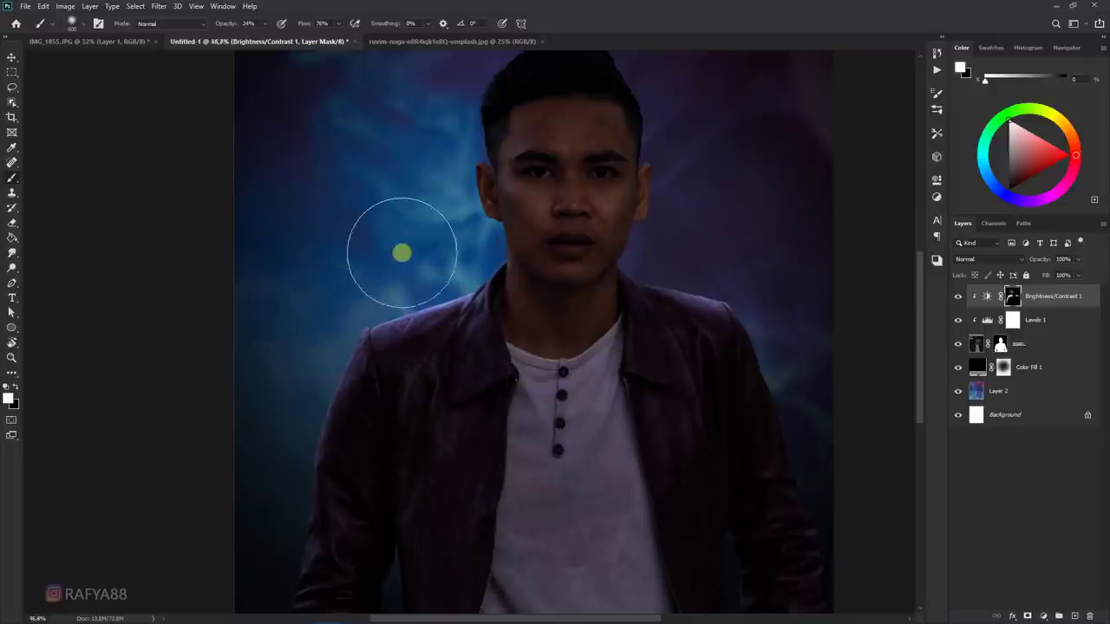
pyautogui.scroll(-5, 420, 347)
pyautogui.scroll(1, 521, 192)
pyautogui.scroll(2, 520, 208)
pyautogui.scroll(1, 446, 255)
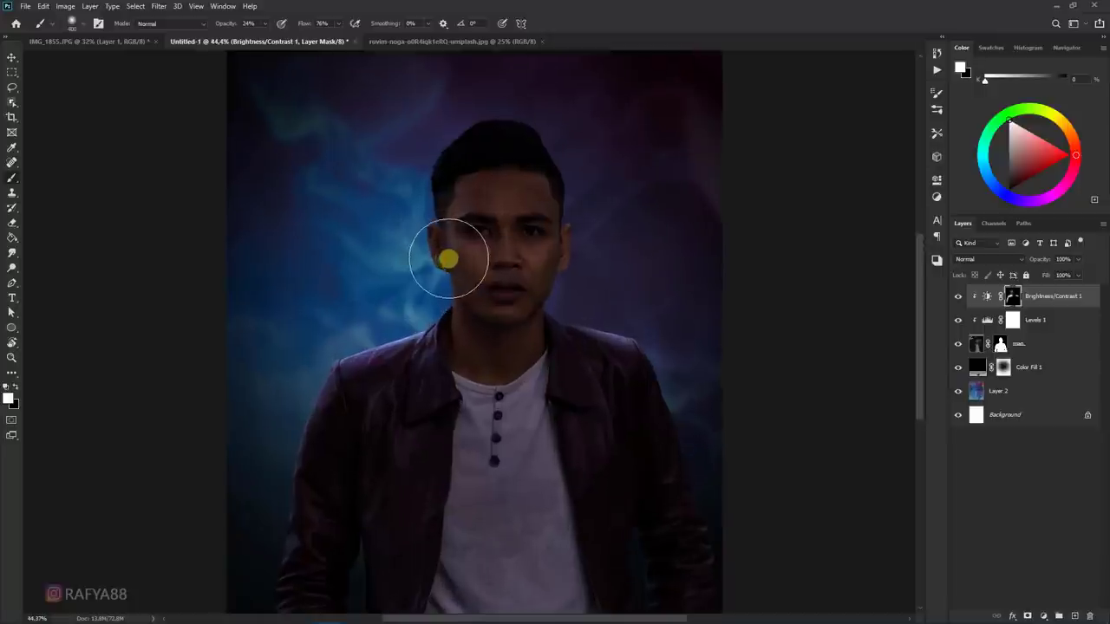
pyautogui.scroll(-2, 421, 317)
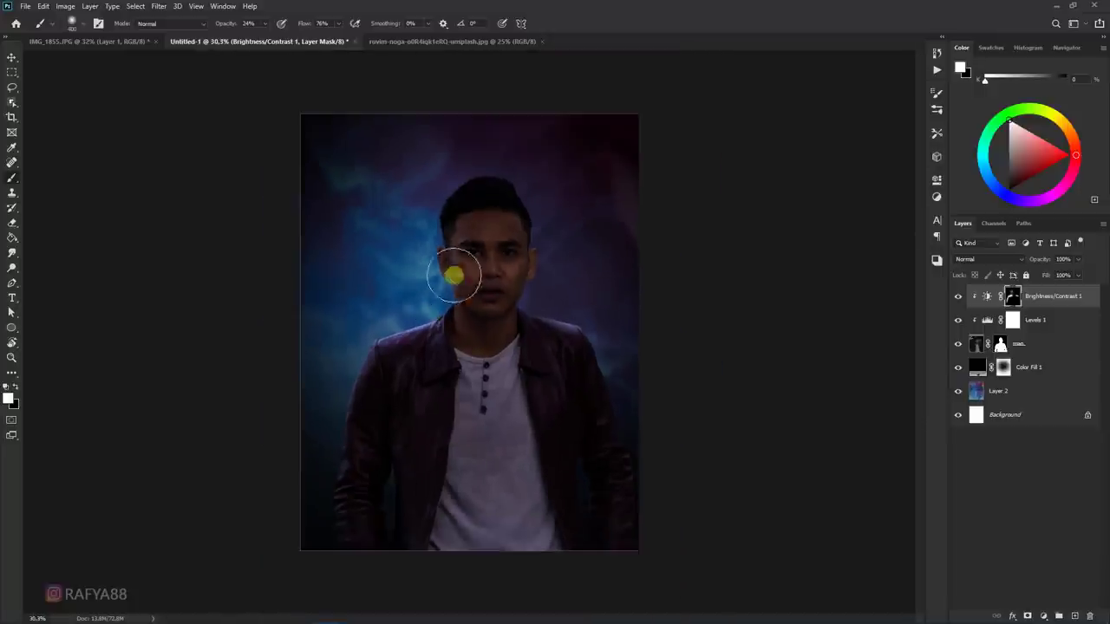
pyautogui.scroll(-2, 458, 265)
pyautogui.scroll(2, 441, 270)
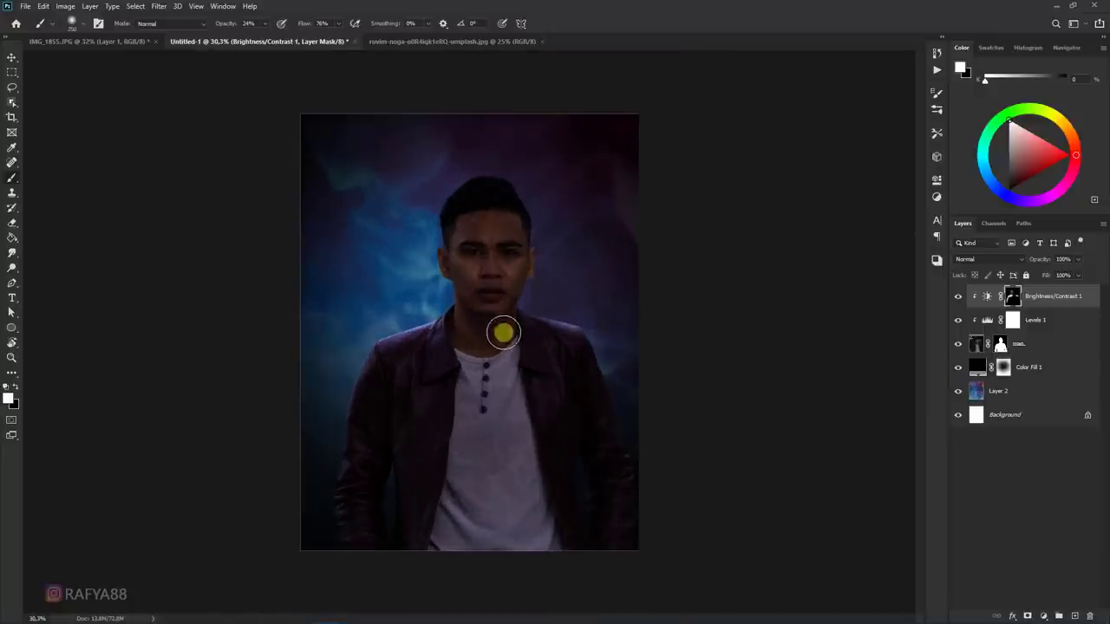
pyautogui.scroll(-2, 486, 269)
pyautogui.scroll(2, 494, 258)
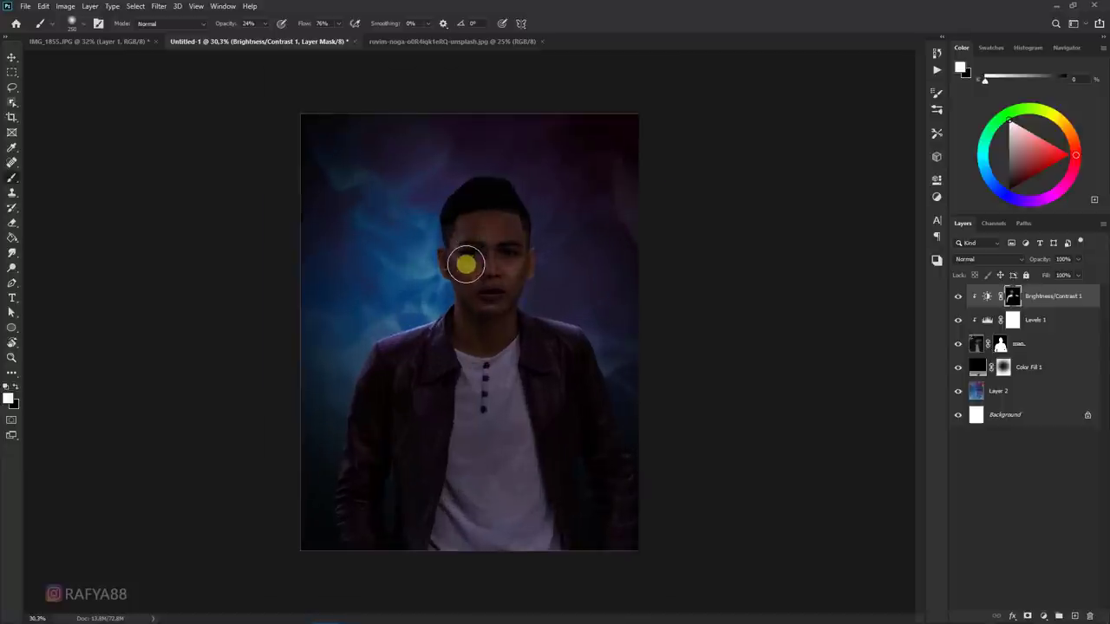
pyautogui.scroll(2, 461, 269)
pyautogui.scroll(-2, 468, 242)
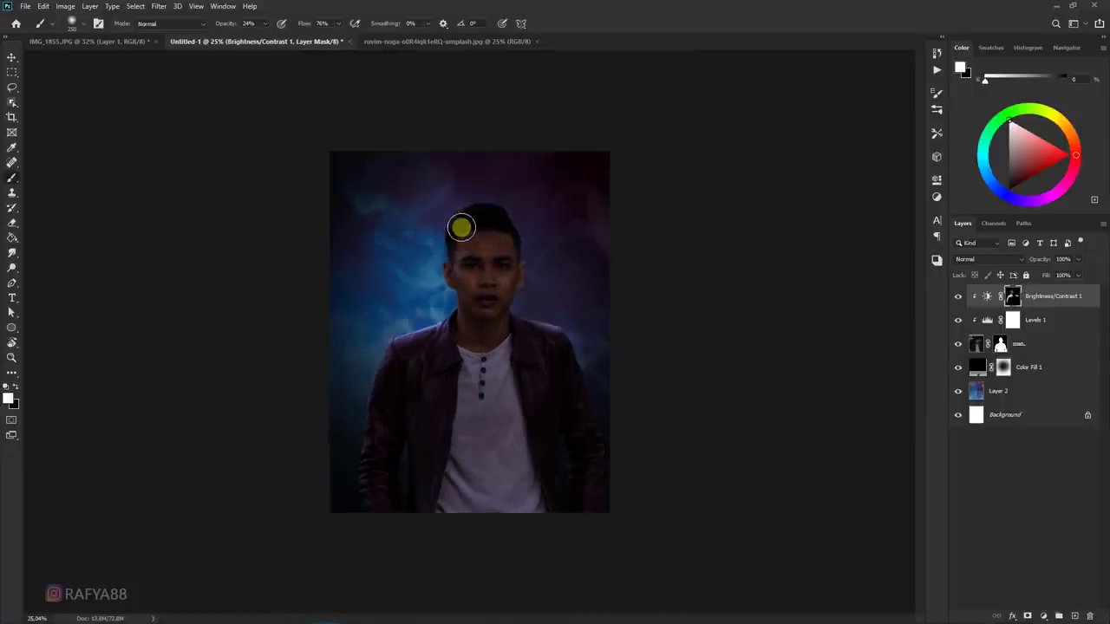
pyautogui.scroll(1, 461, 227)
pyautogui.scroll(1, 634, 421)
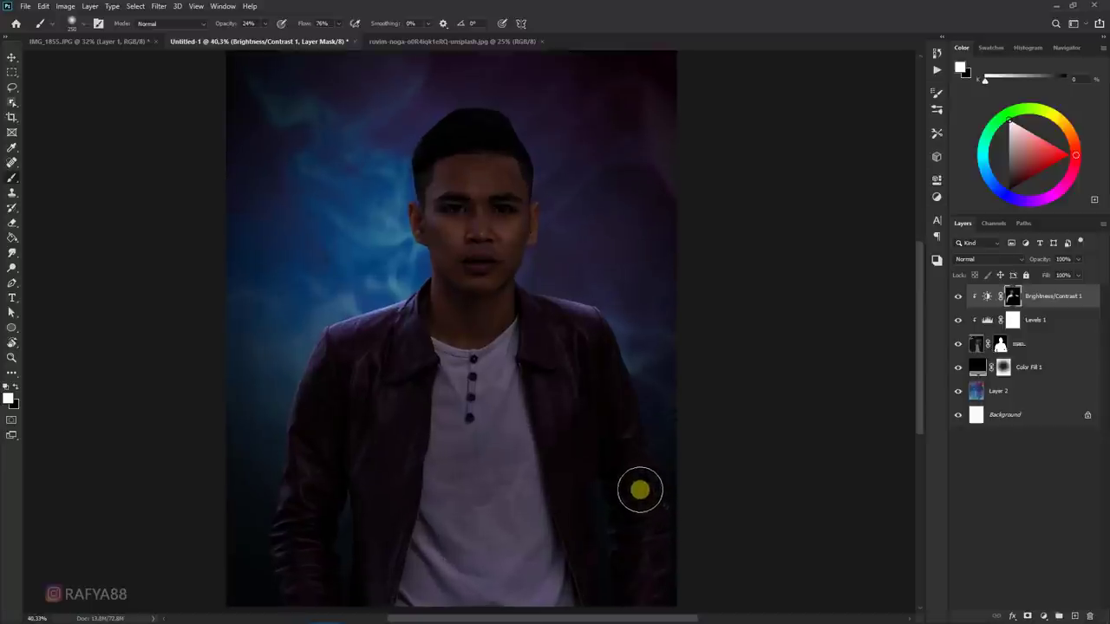
pyautogui.moveTo(639, 491); pyautogui.dragTo(634, 515)
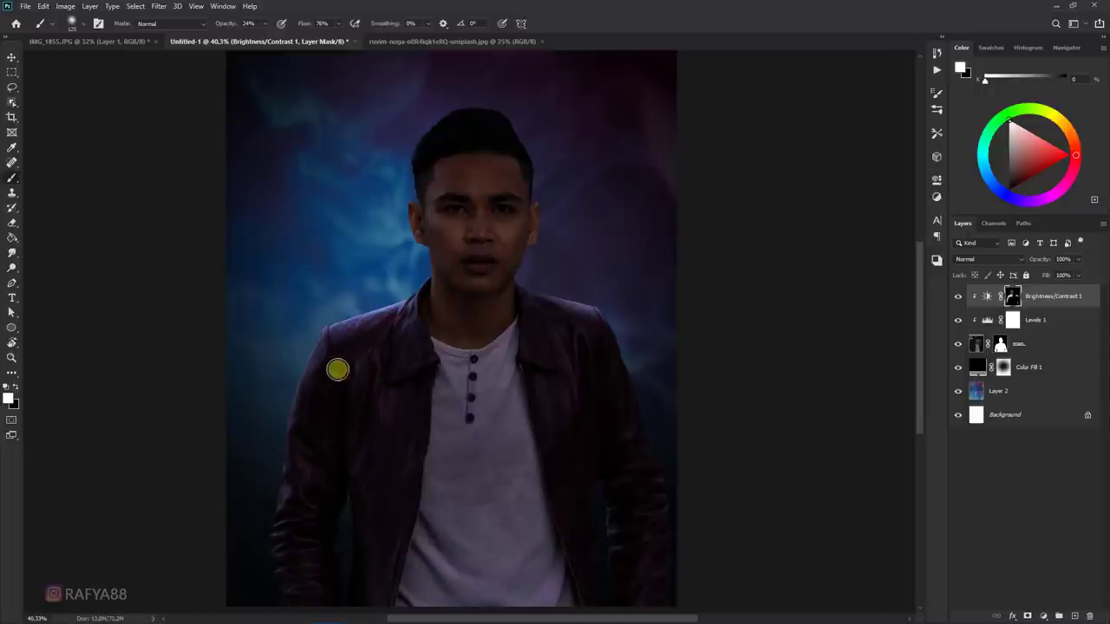
pyautogui.scroll(-2, 337, 370)
pyautogui.scroll(-1, 335, 391)
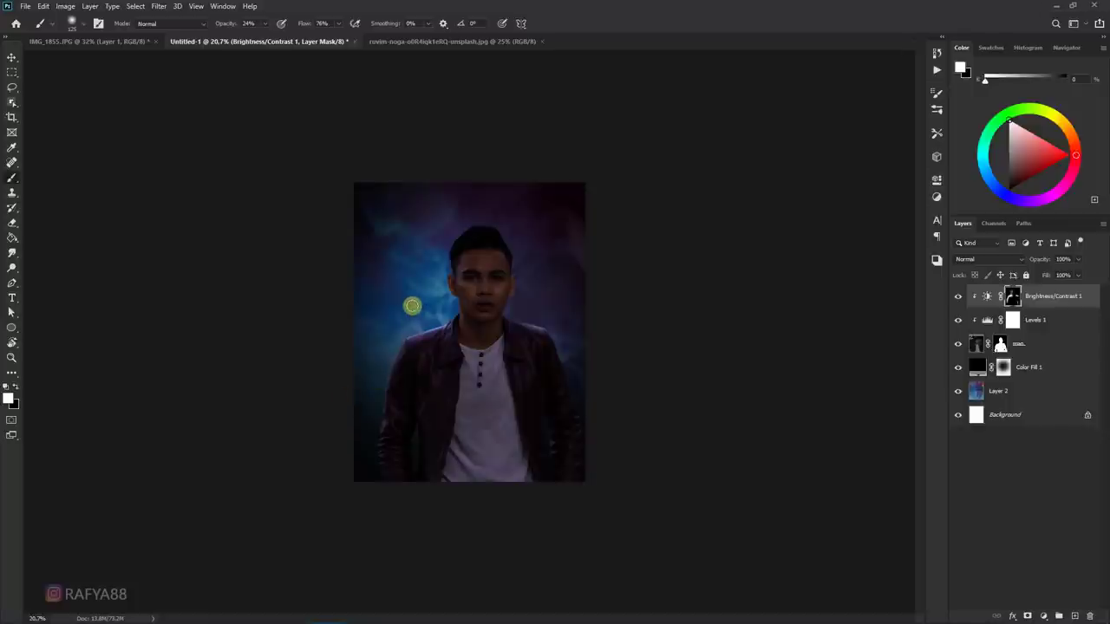
pyautogui.scroll(1, 491, 244)
pyautogui.scroll(1, 492, 231)
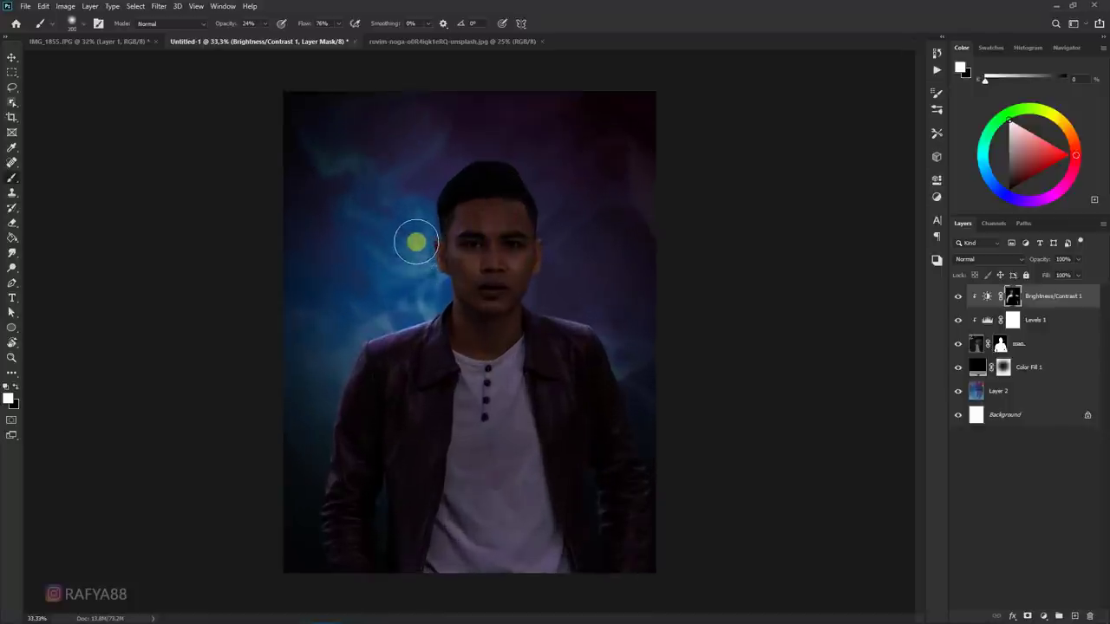
pyautogui.press(']')
pyautogui.press(']')
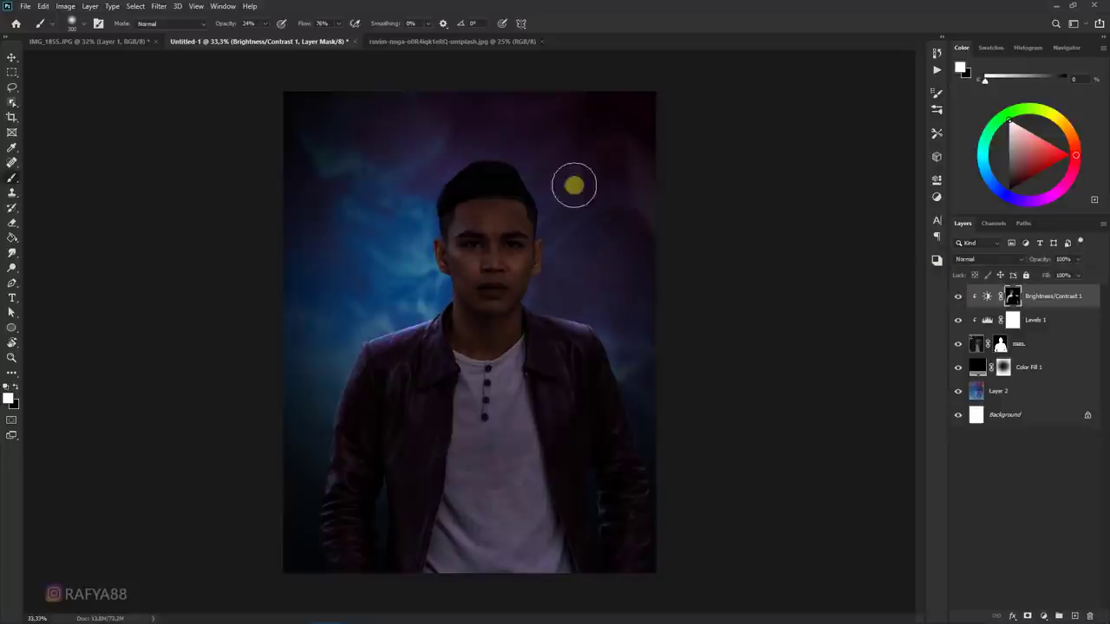
pyautogui.scroll(1, 460, 174)
pyautogui.scroll(-1, 473, 295)
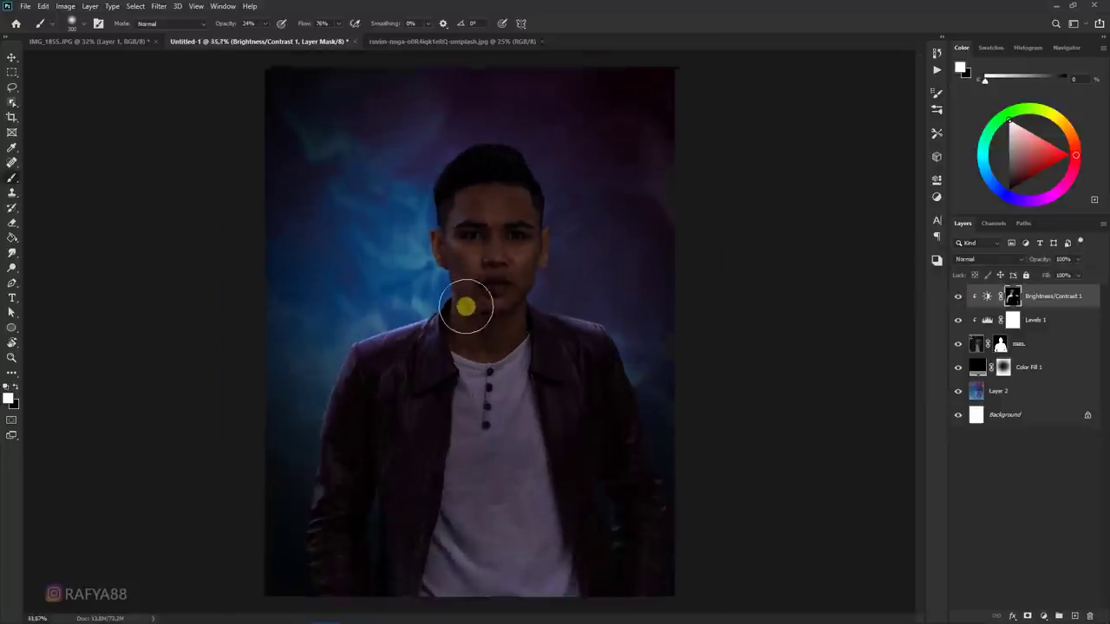
pyautogui.scroll(-1, 485, 260)
pyautogui.scroll(1, 457, 278)
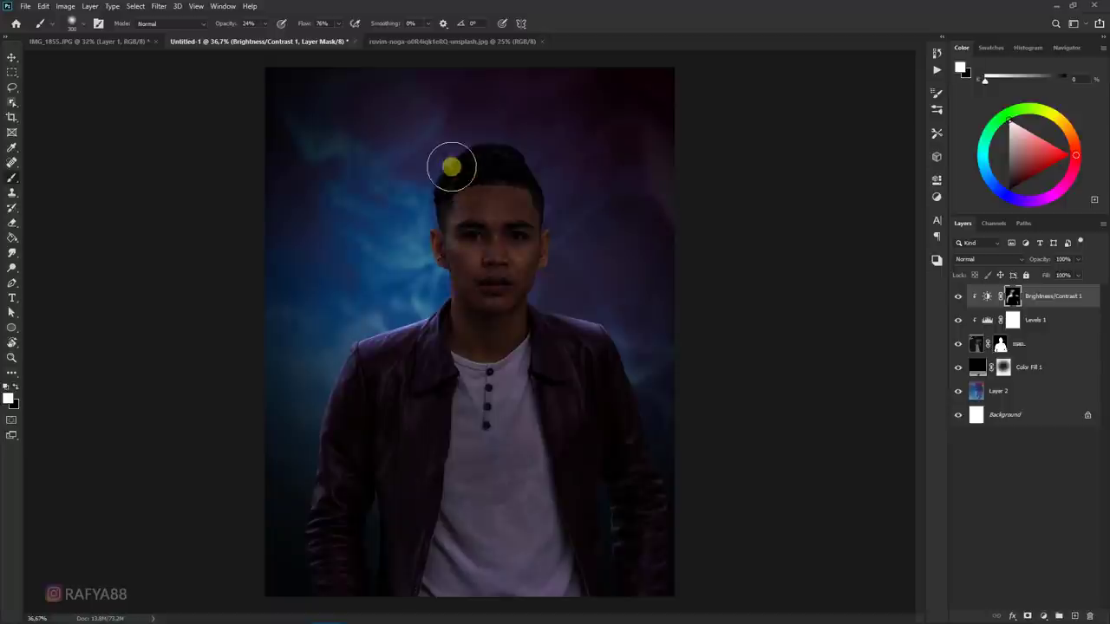
pyautogui.scroll(-1, 462, 356)
pyautogui.scroll(-1, 466, 369)
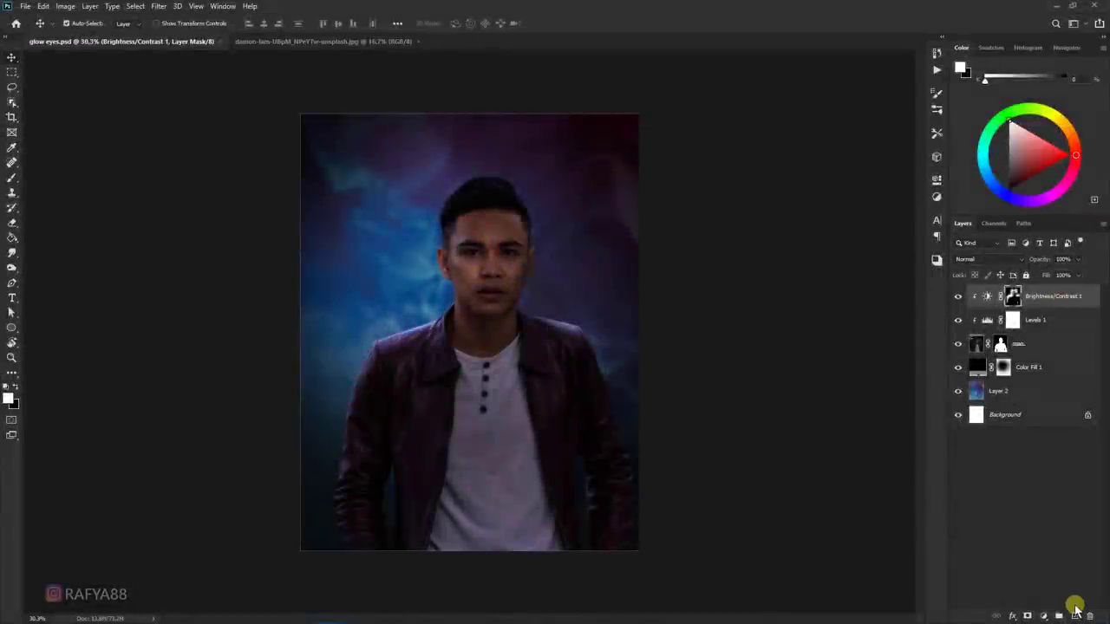
# - Add a new Layer 3 clipped to the layers beneath, set to Color Dodge
pyautogui.click(1076, 616)
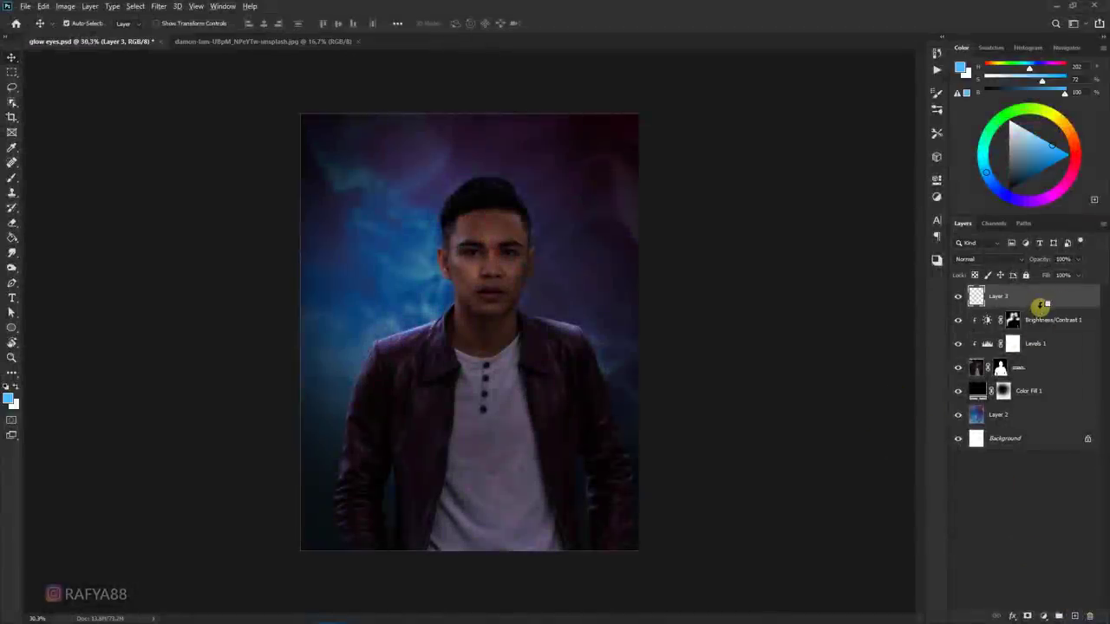
pyautogui.keyDown('alt'); pyautogui.click(1040, 307); pyautogui.keyUp('alt')
pyautogui.hotkey('ctrl', '+')
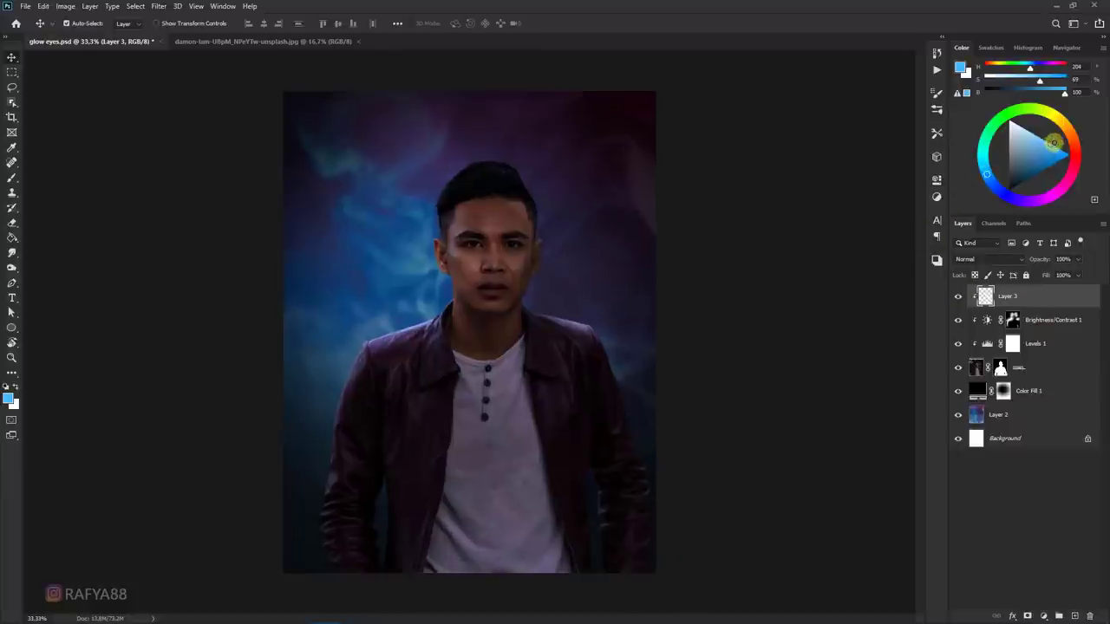
pyautogui.scroll(2, 546, 281)
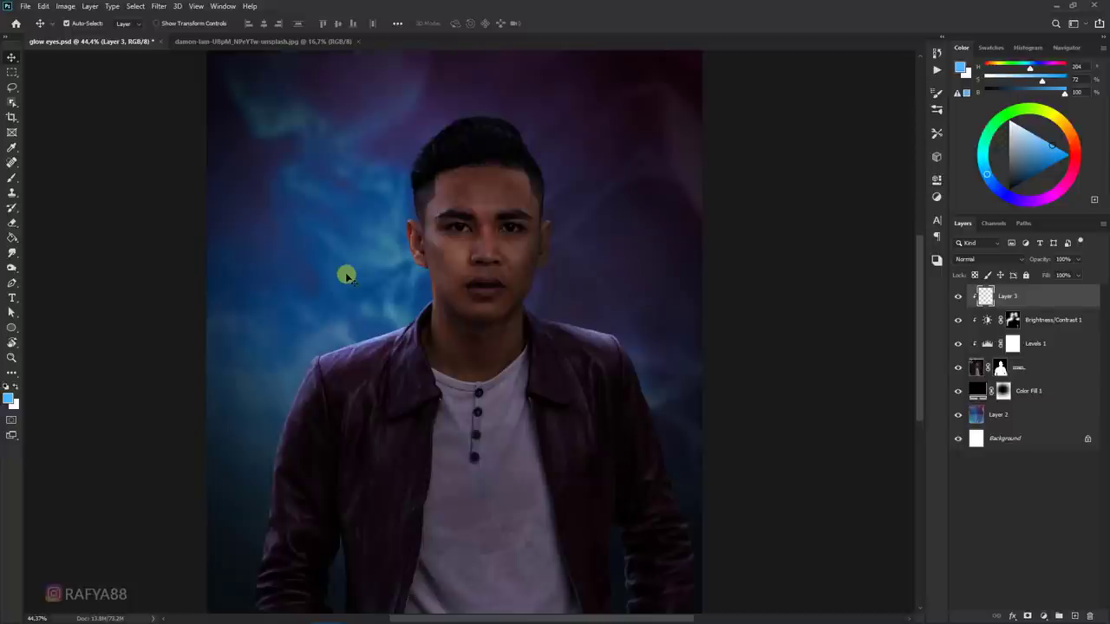
pyautogui.press('b')
pyautogui.scroll(2, 412, 285)
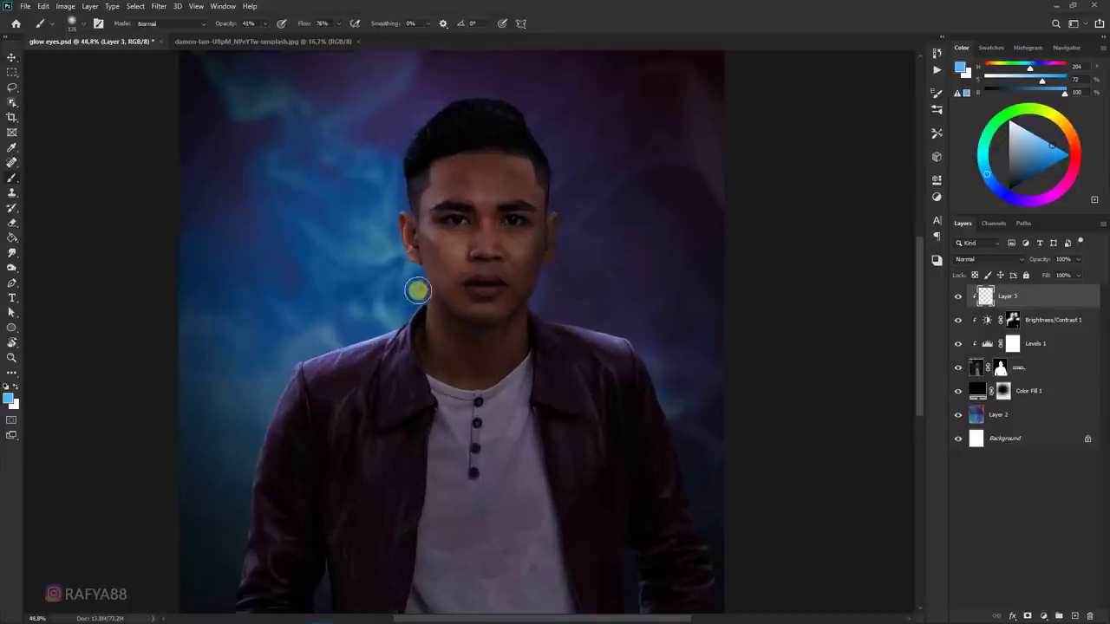
pyautogui.scroll(1, 412, 284)
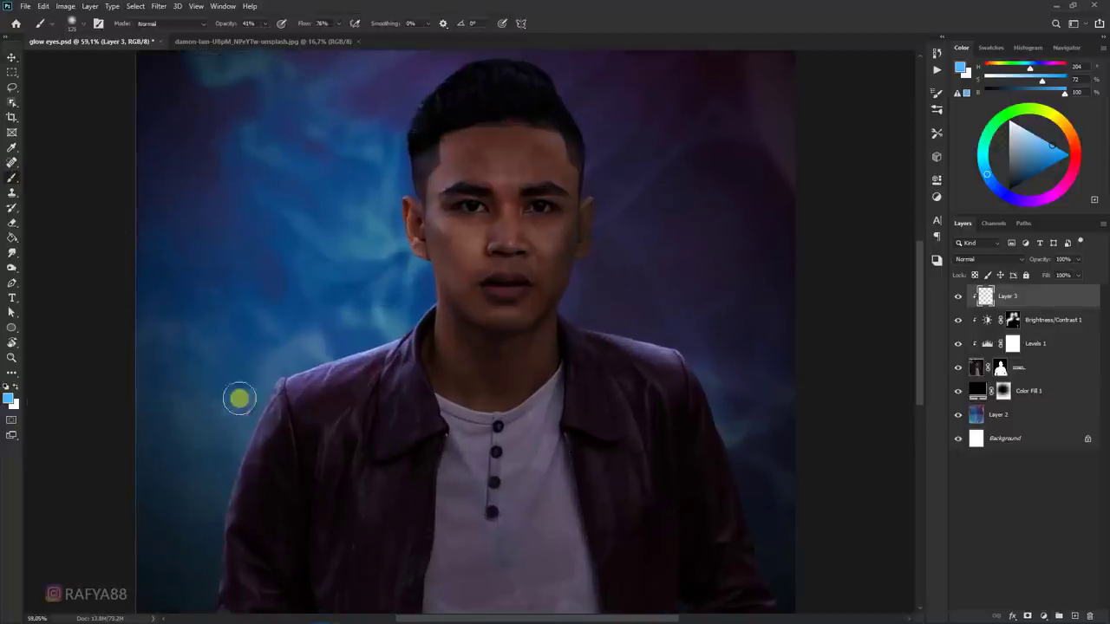
pyautogui.scroll(1, 237, 397)
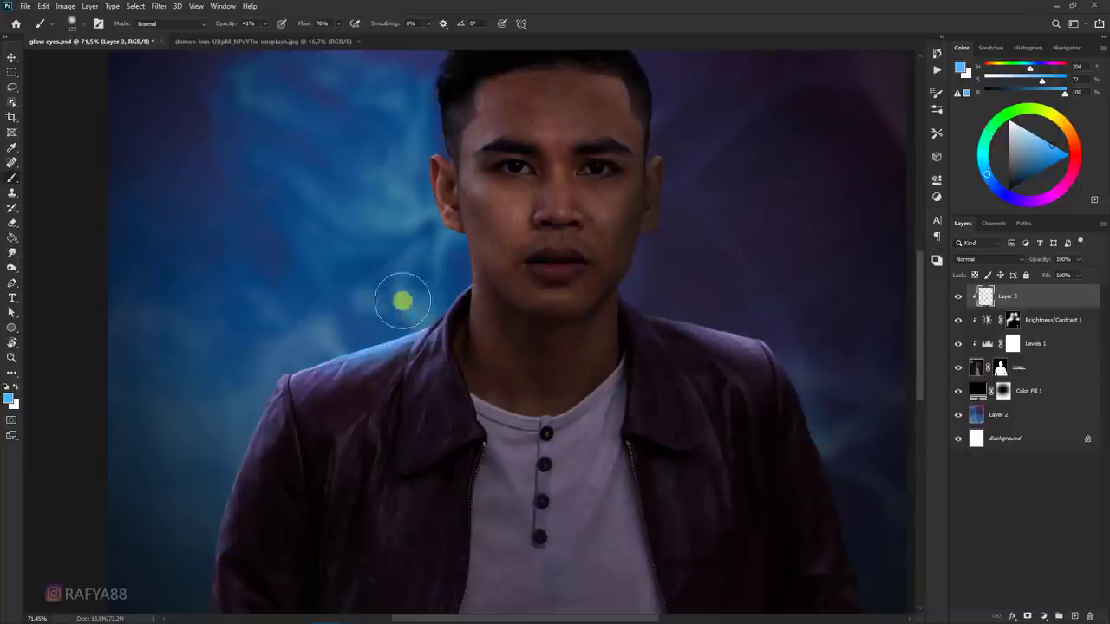
pyautogui.click(985, 258)
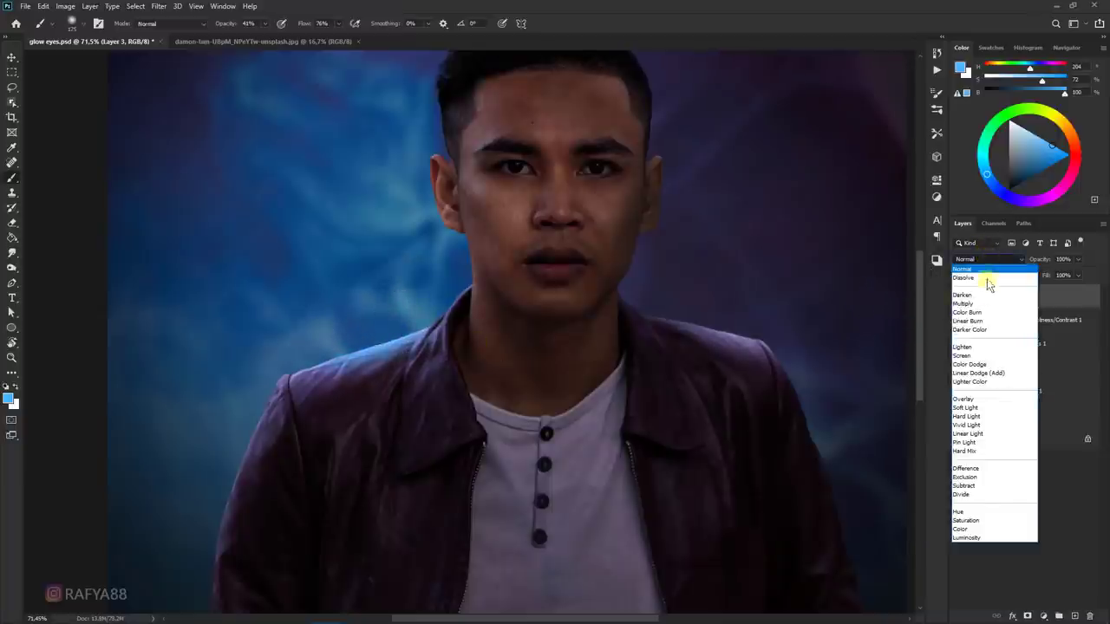
pyautogui.click(989, 365)
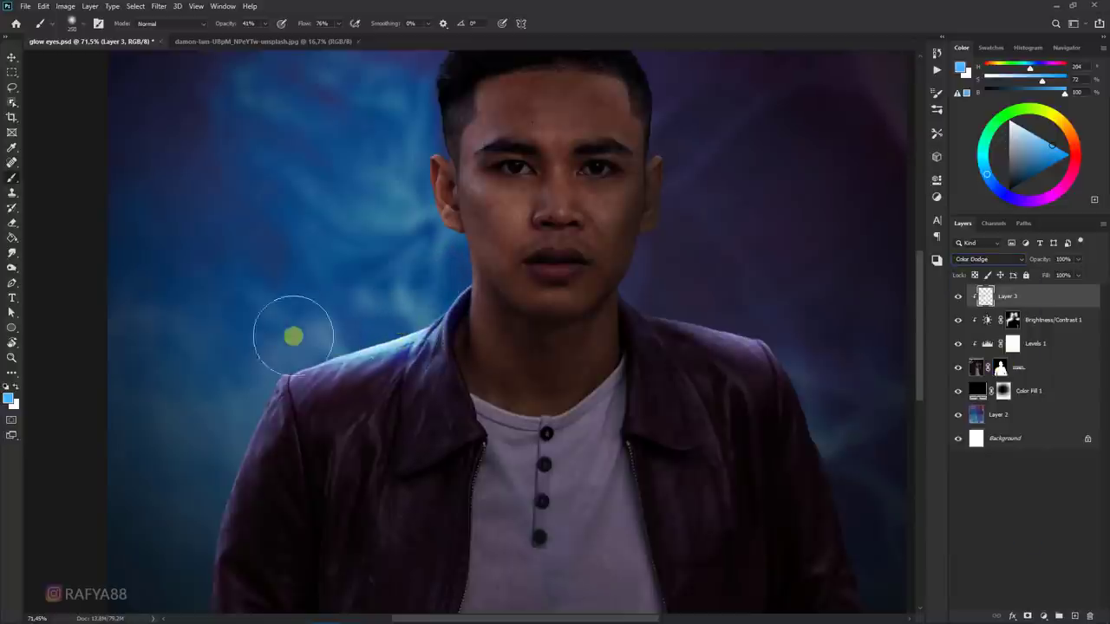
# - Paint a soft blue glow on the background left of the shoulder
pyautogui.scroll(-2, 275, 339)
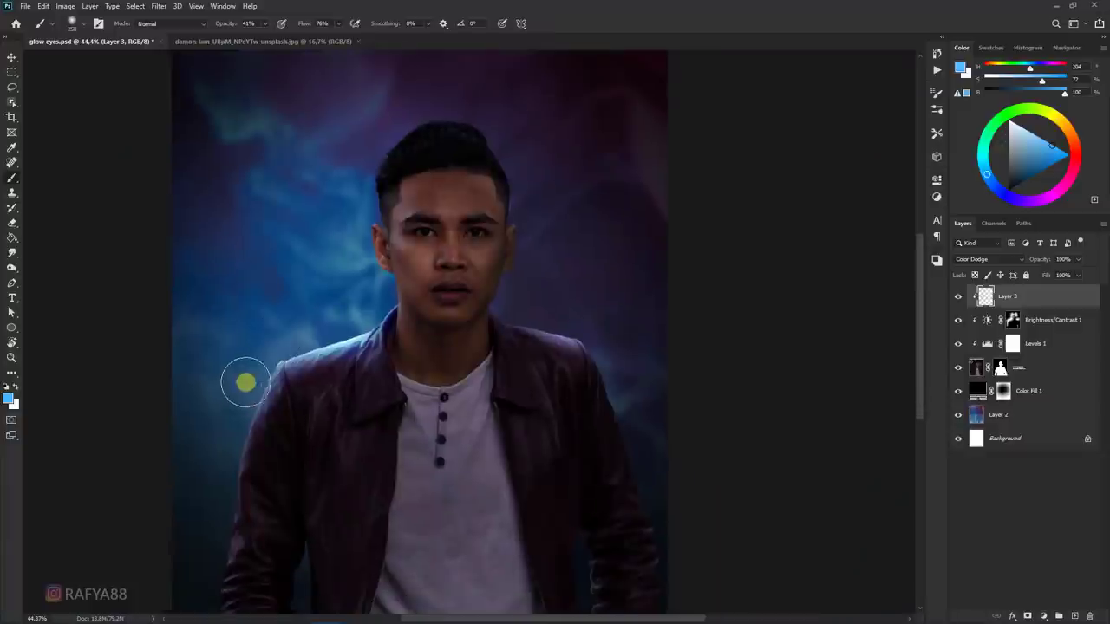
pyautogui.moveTo(203, 515)
pyautogui.mouseDown()
pyautogui.moveTo(287, 320)
pyautogui.moveTo(320, 307)
pyautogui.mouseUp()
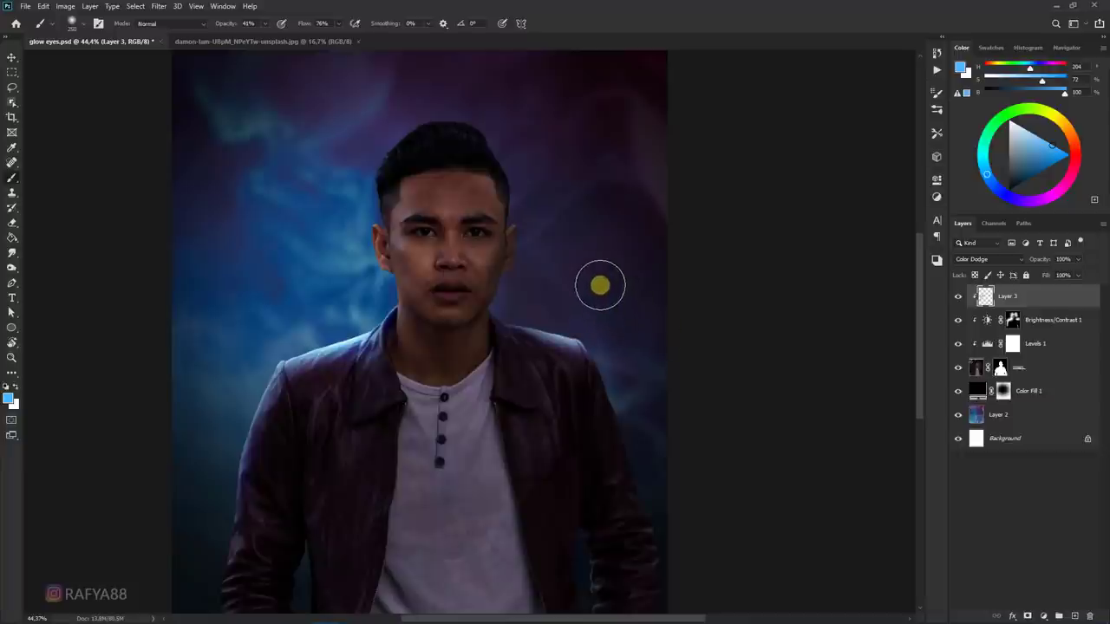
pyautogui.scroll(-2, 590, 278)
pyautogui.scroll(-2, 538, 261)
pyautogui.scroll(2, 550, 312)
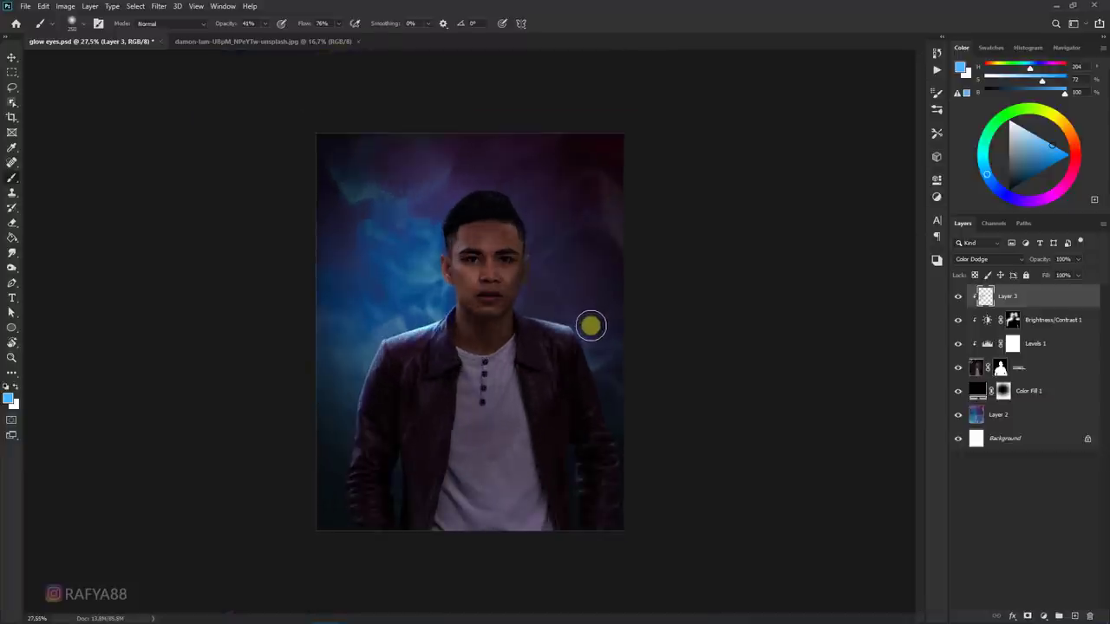
pyautogui.scroll(1, 490, 295)
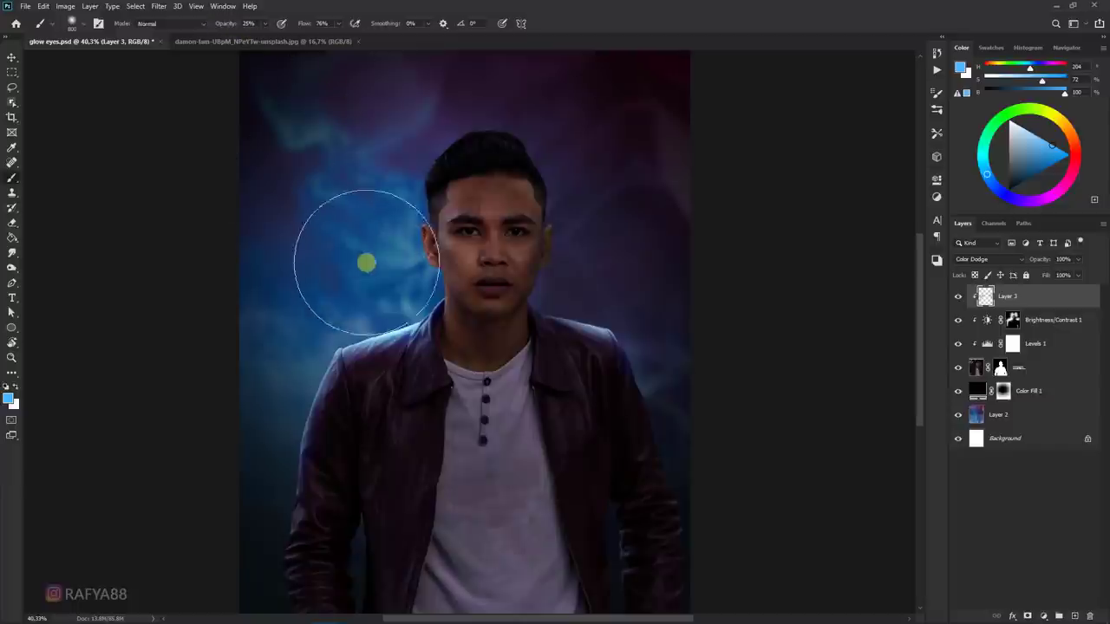
pyautogui.scroll(3, 430, 308)
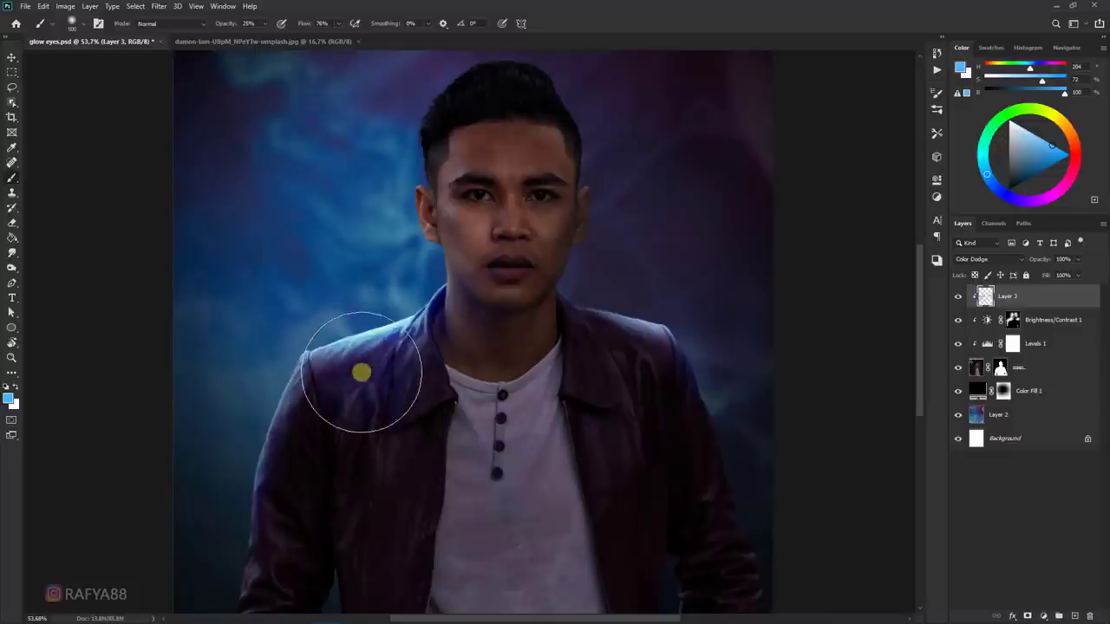
pyautogui.scroll(-3, 550, 275)
pyautogui.scroll(2, 426, 237)
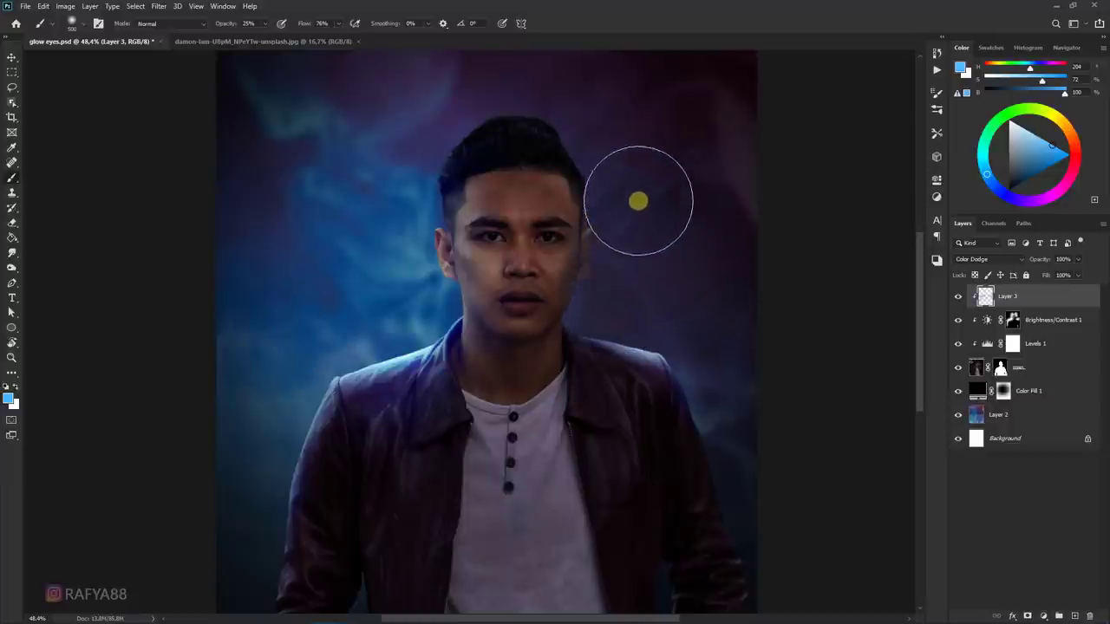
pyautogui.scroll(-3, 698, 217)
pyautogui.scroll(2, 607, 208)
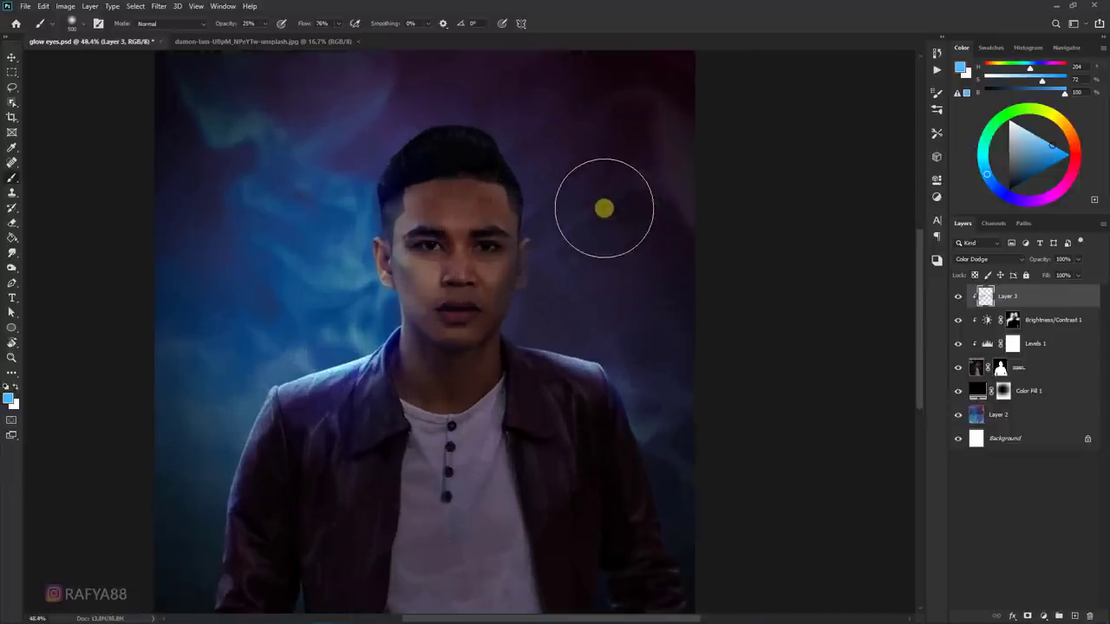
pyautogui.scroll(2, 563, 205)
pyautogui.scroll(2, 486, 234)
# - Paint blue glow over both eyes, then reset colours to black and white
pyautogui.moveTo(459, 266); pyautogui.dragTo(463, 264)
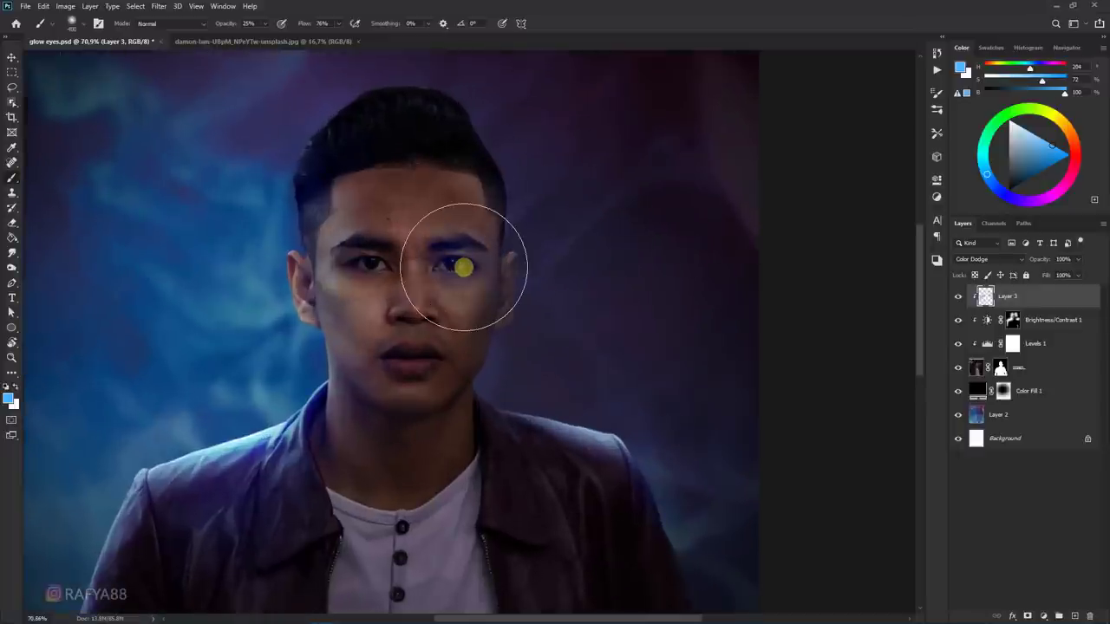
pyautogui.moveTo(328, 272); pyautogui.dragTo(408, 247)
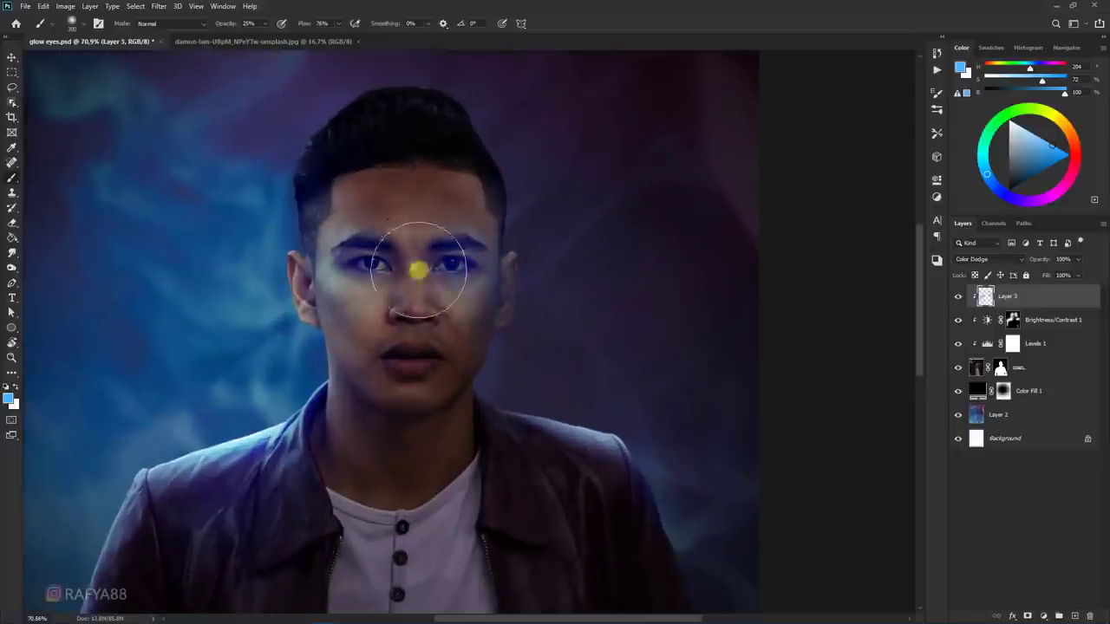
pyautogui.scroll(-2, 520, 246)
pyautogui.scroll(-2, 568, 238)
pyautogui.scroll(1, 564, 234)
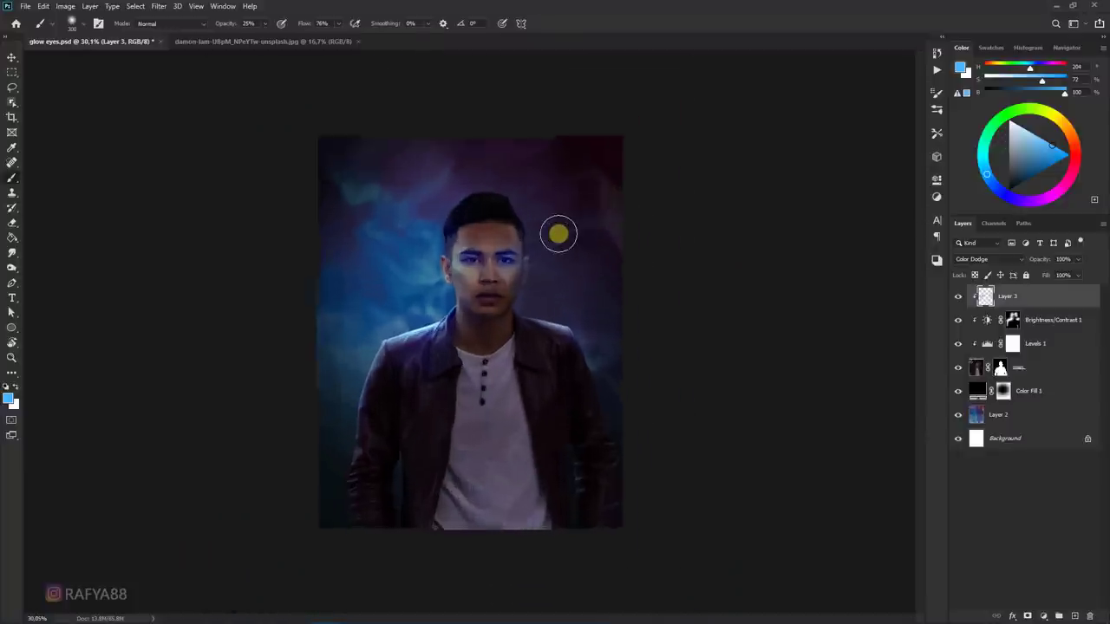
pyautogui.scroll(2, 555, 225)
pyautogui.scroll(-3, 555, 217)
pyautogui.press('d')
pyautogui.press('v')
pyautogui.scroll(2, 468, 283)
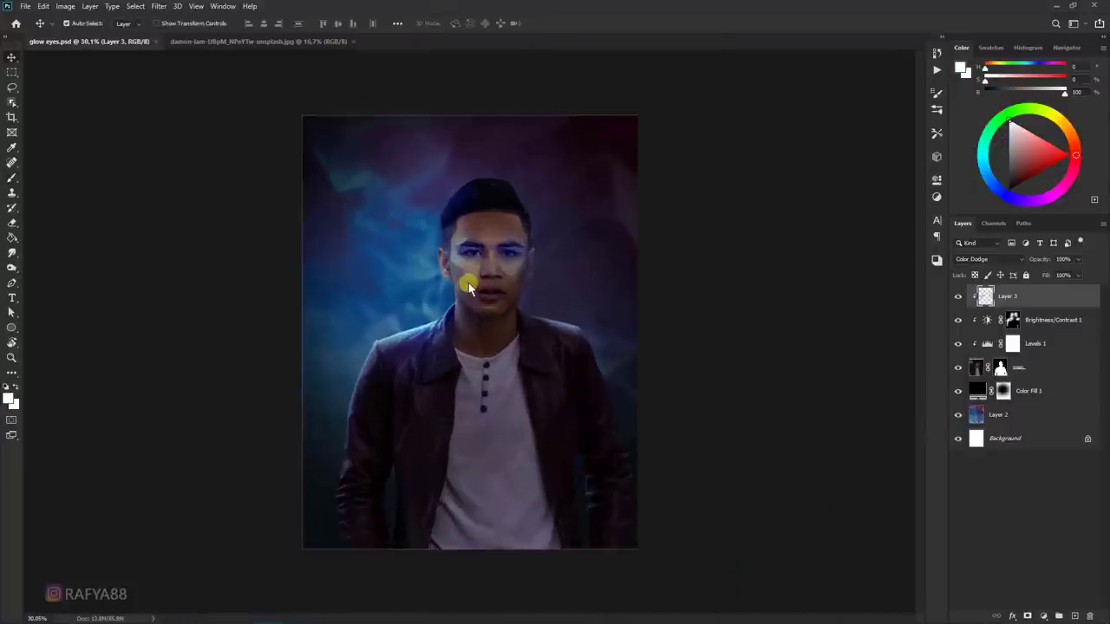
pyautogui.scroll(1, 469, 283)
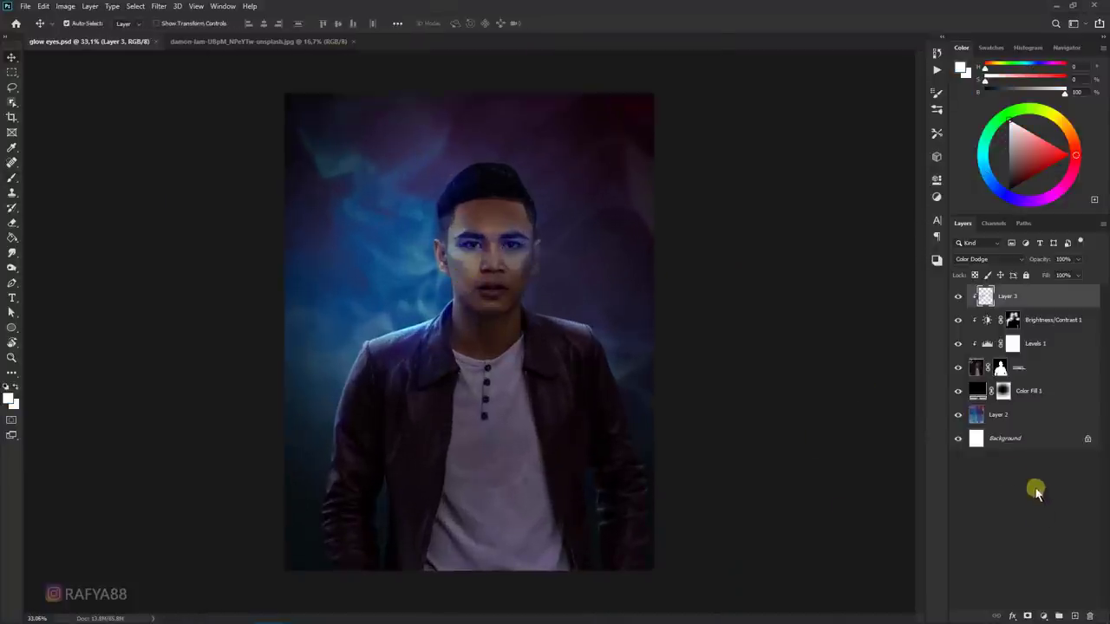
# - Add a new layer and set the Pen tool to Shape mode with white fill
pyautogui.click(1075, 616)
pyautogui.scroll(1, 411, 199)
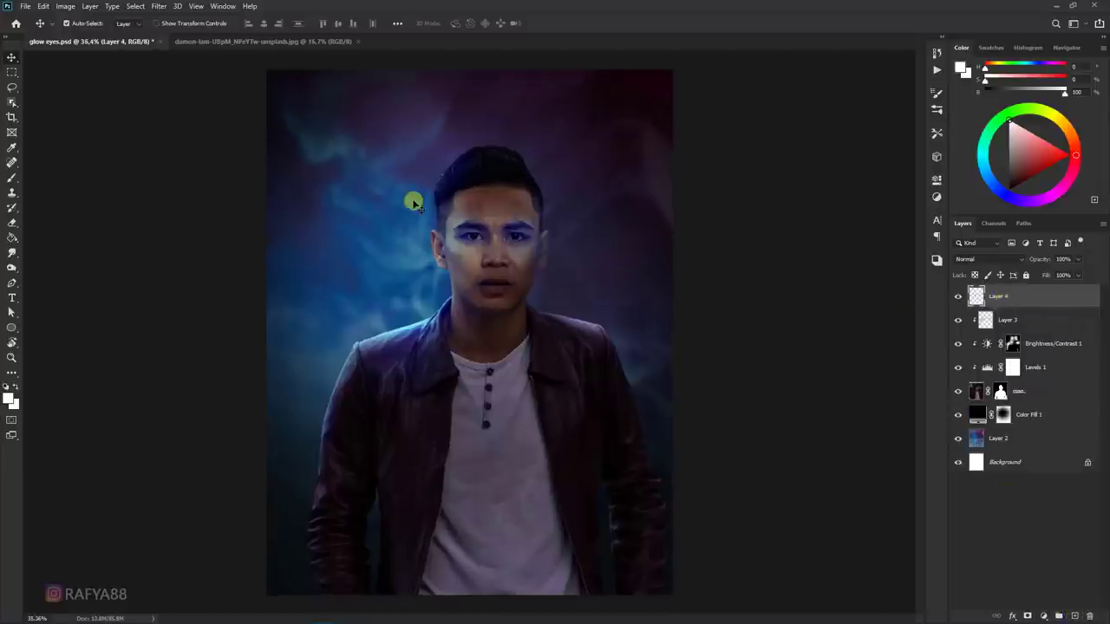
pyautogui.scroll(2, 391, 189)
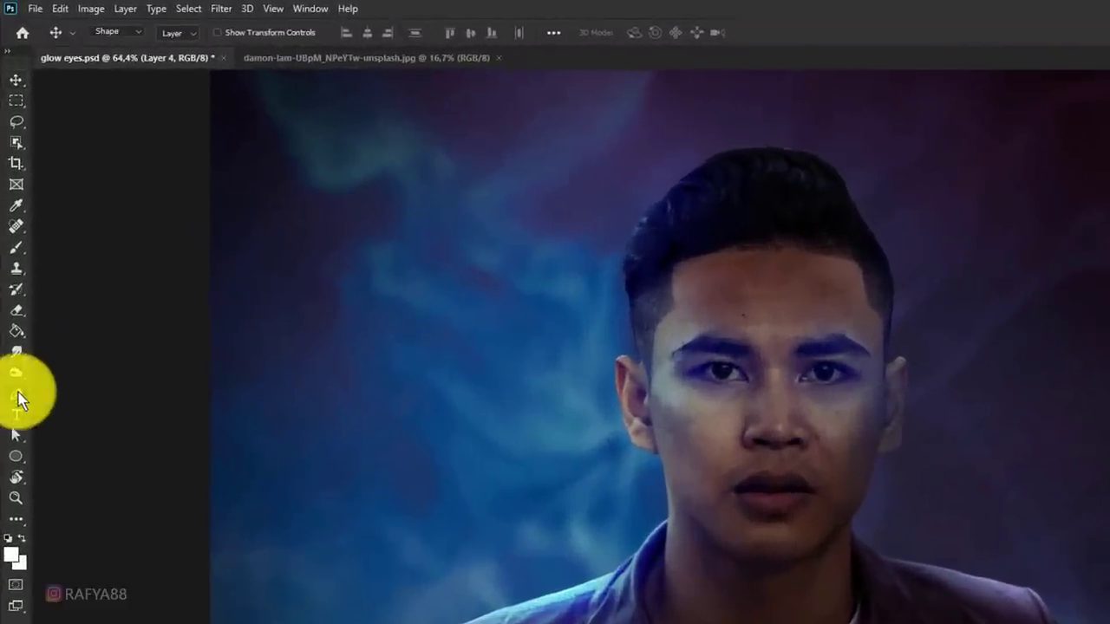
pyautogui.click(21, 345)
pyautogui.rightClick(21, 345)
pyautogui.click(61, 344)
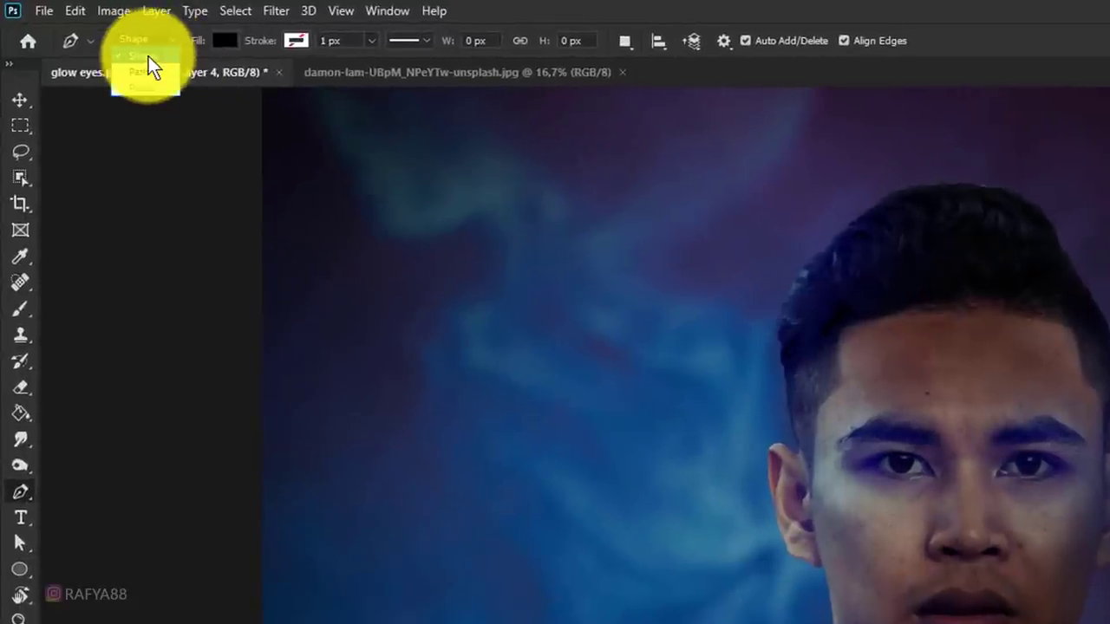
pyautogui.click(148, 57)
pyautogui.click(217, 40)
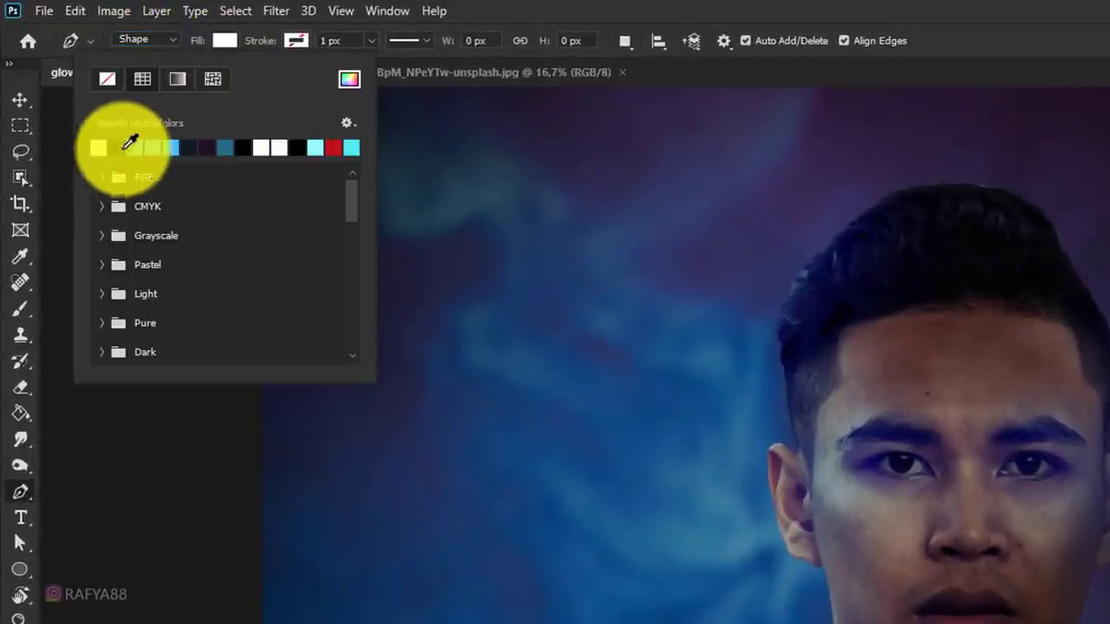
pyautogui.click(118, 148)
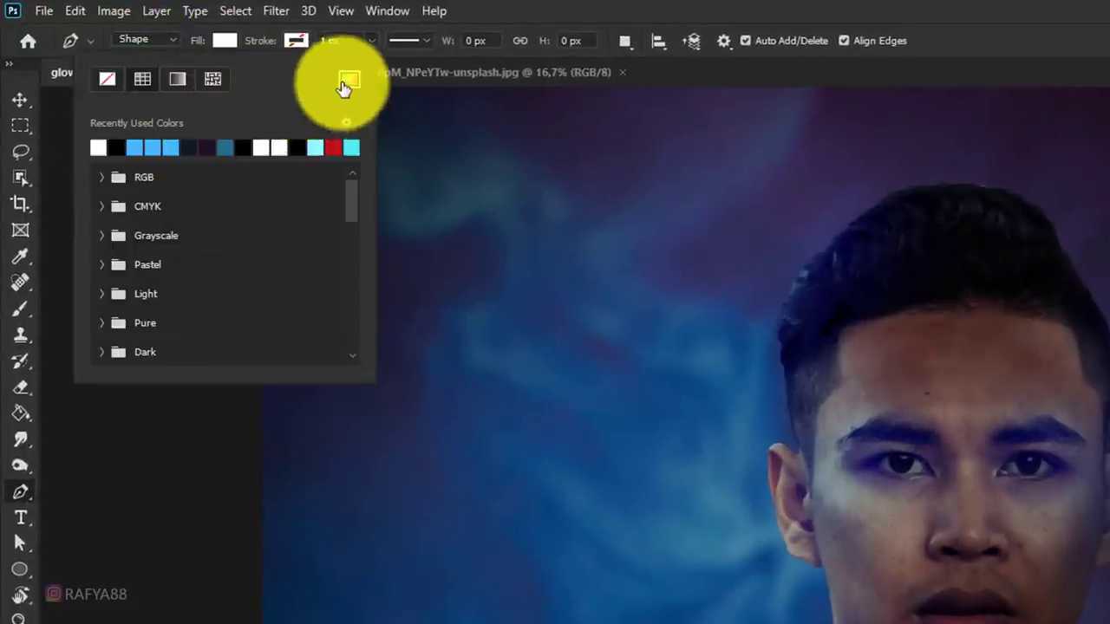
pyautogui.click(297, 40)
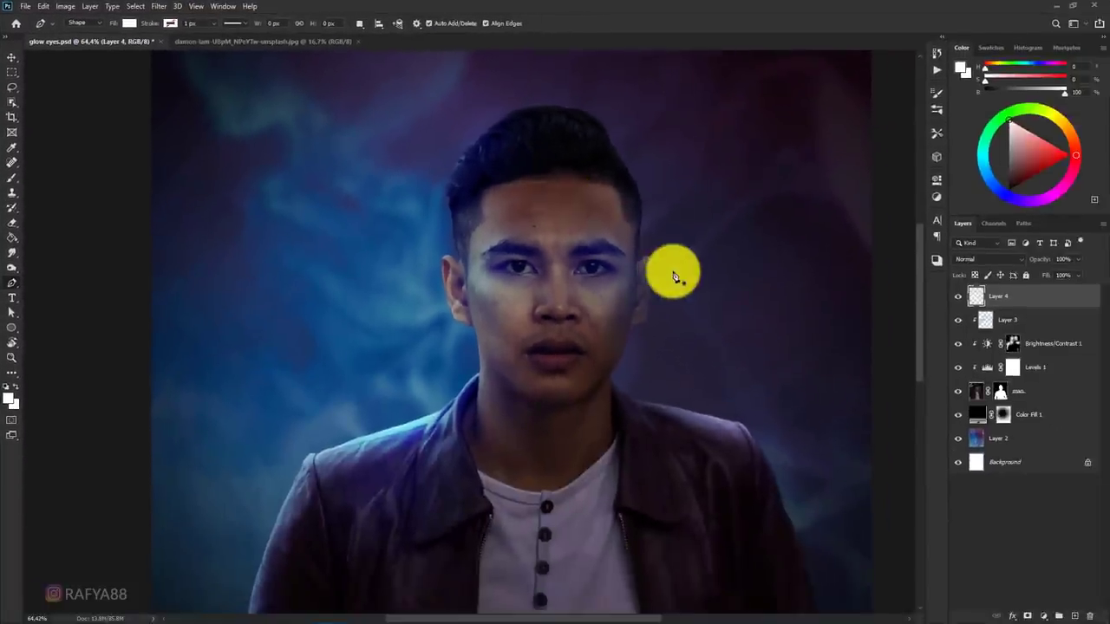
# - Zoom in on the eyes and draw a closed white almond shape over the first eye
pyautogui.press('z')
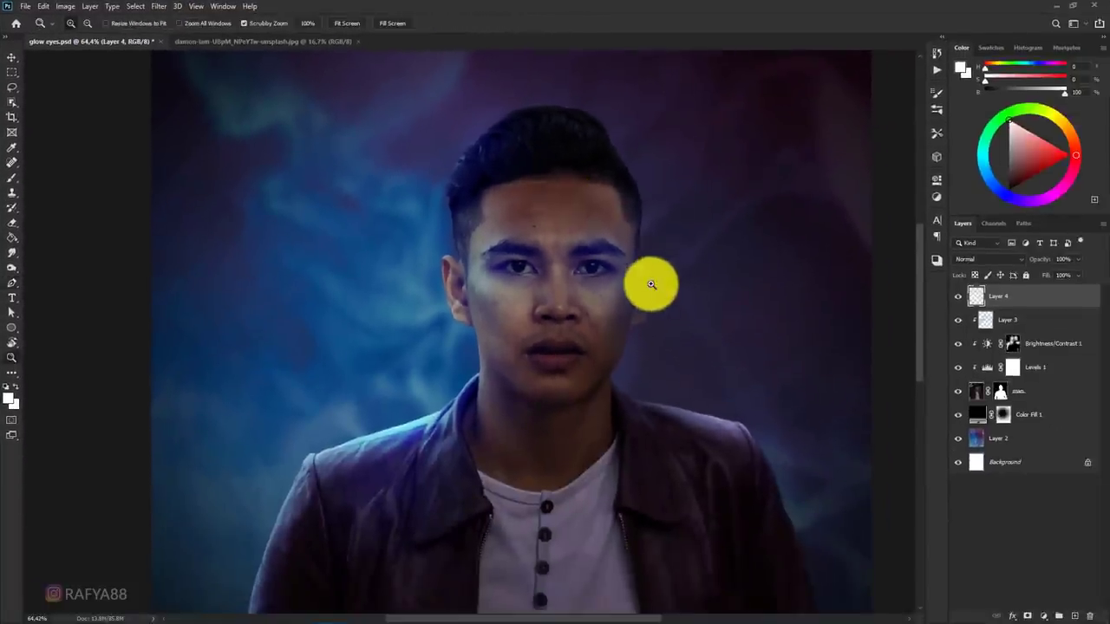
pyautogui.moveTo(646, 280); pyautogui.dragTo(693, 261)
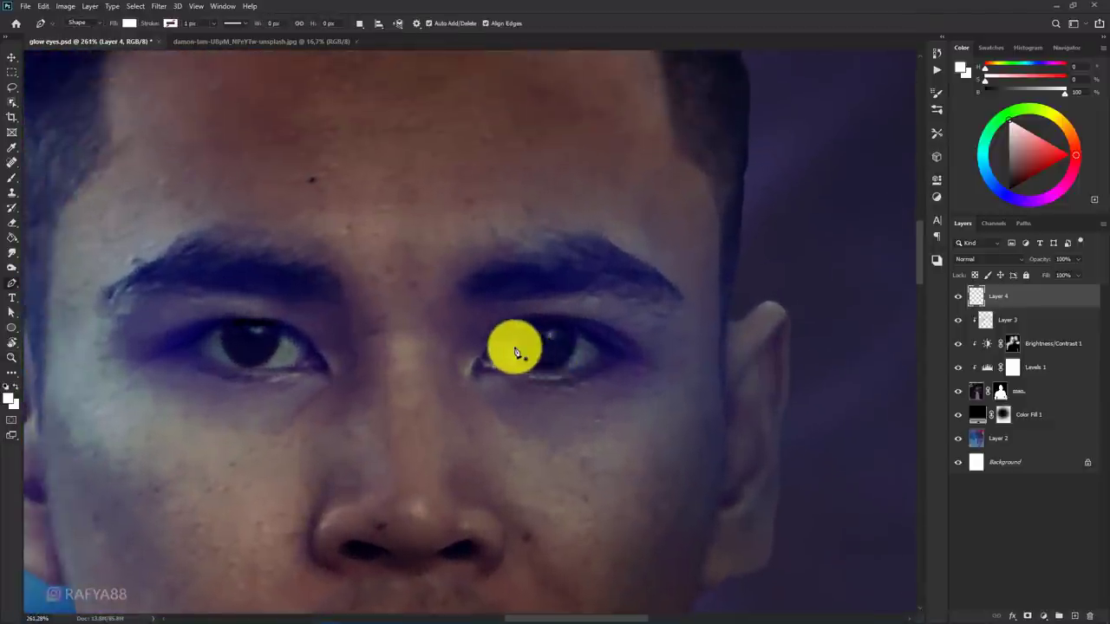
pyautogui.click(513, 347)
pyautogui.press('p')
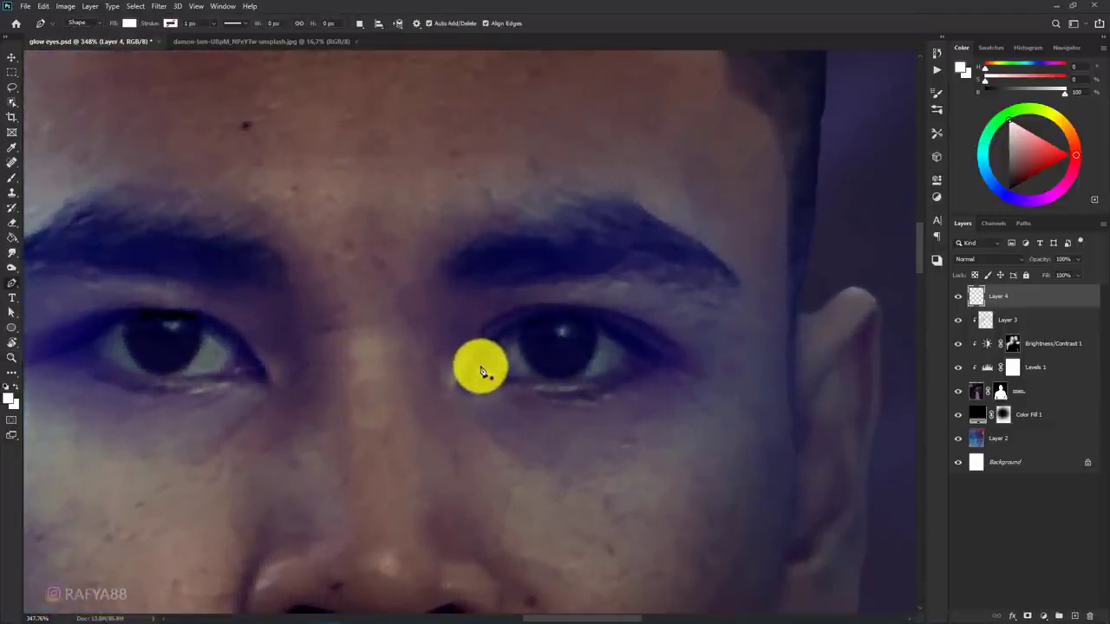
pyautogui.click(479, 364)
pyautogui.moveTo(567, 318); pyautogui.dragTo(626, 327)
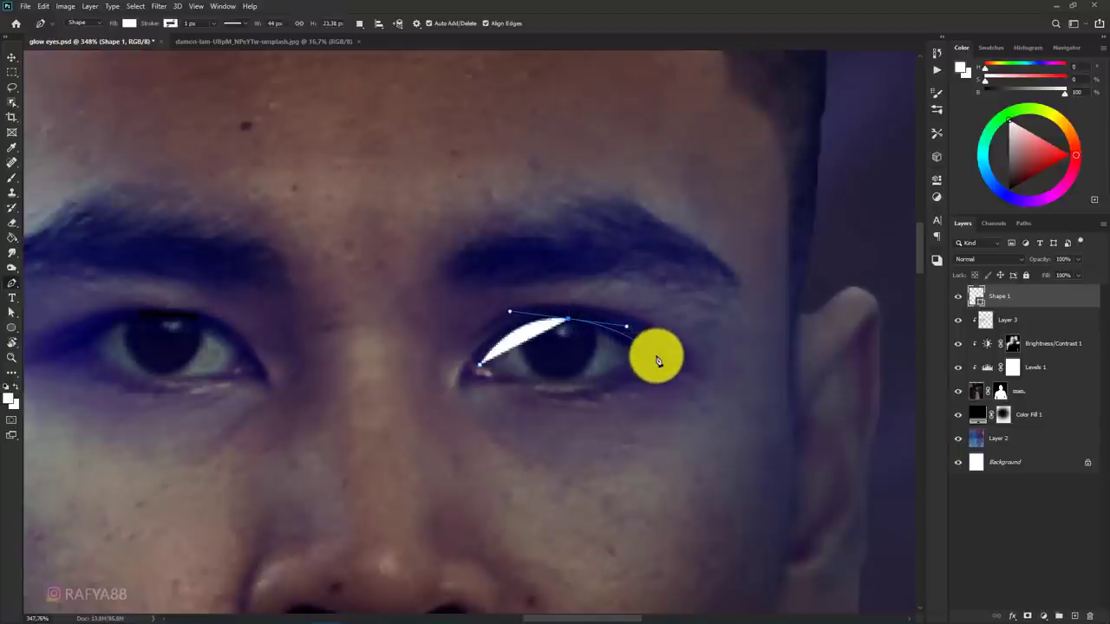
pyautogui.moveTo(652, 363)
pyautogui.mouseDown()
pyautogui.moveTo(603, 383)
pyautogui.moveTo(484, 372)
pyautogui.mouseUp()
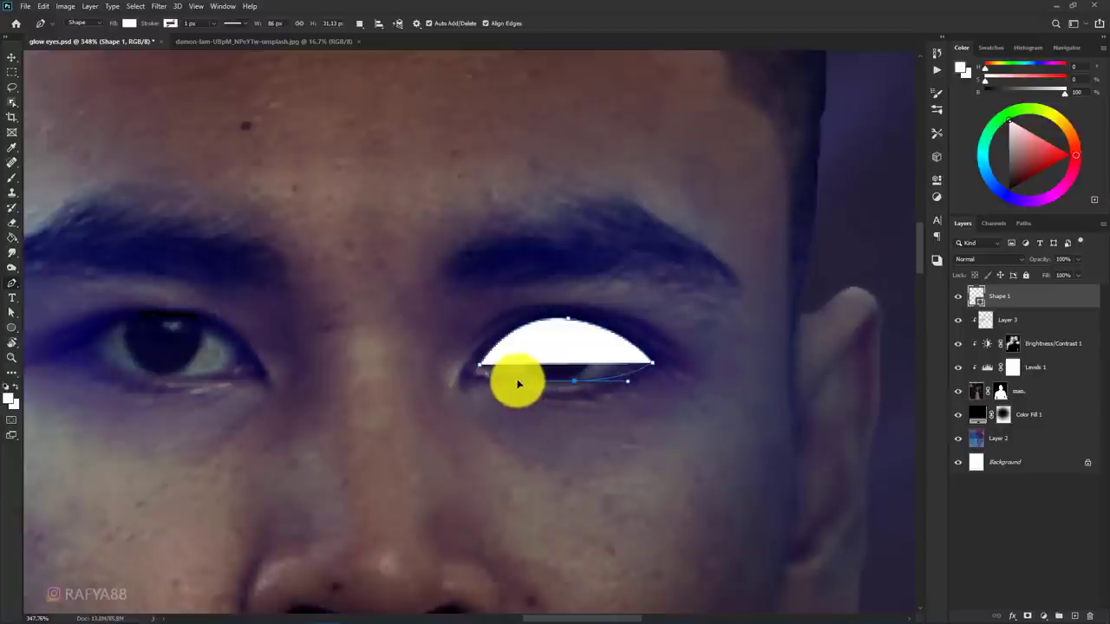
pyautogui.click(484, 372)
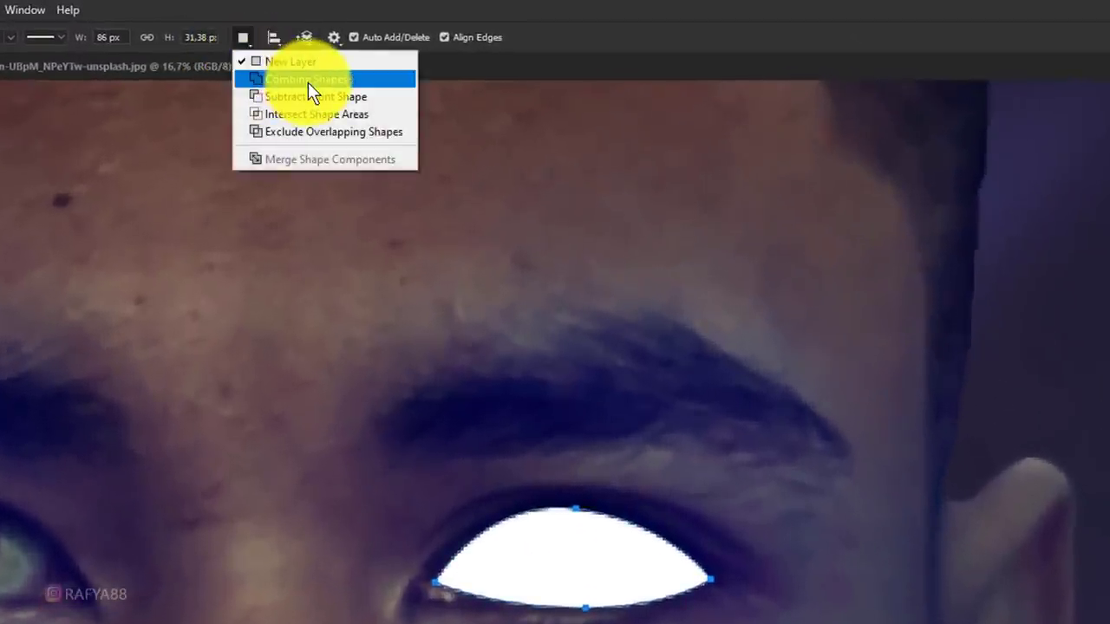
# - Combine a second closed white almond shape over the other eye
pyautogui.click(308, 82)
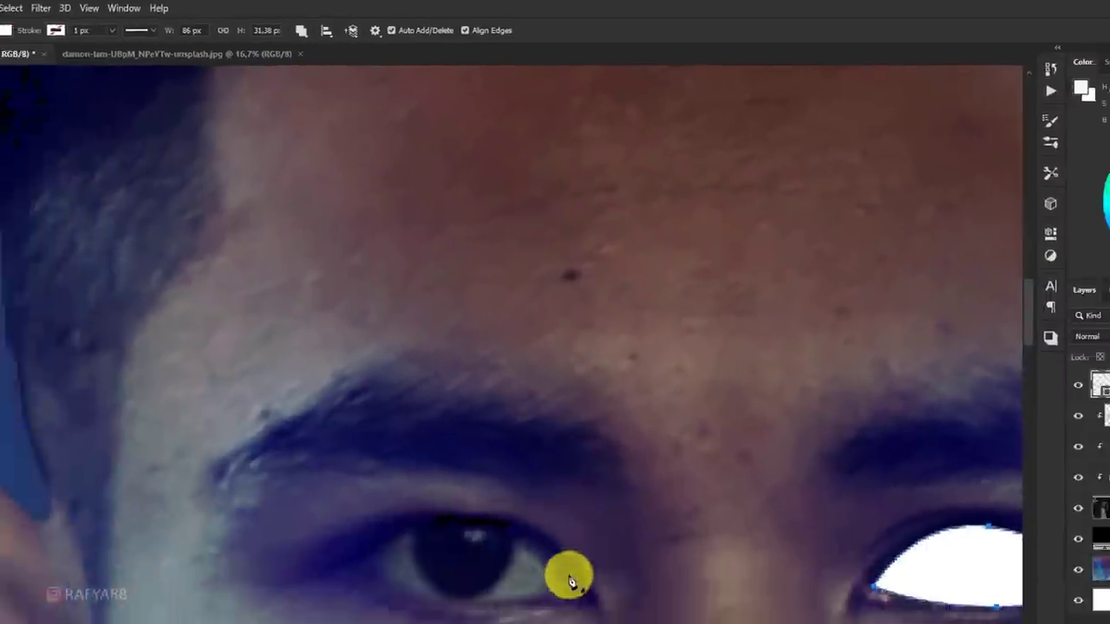
pyautogui.moveTo(569, 578); pyautogui.dragTo(568, 453)
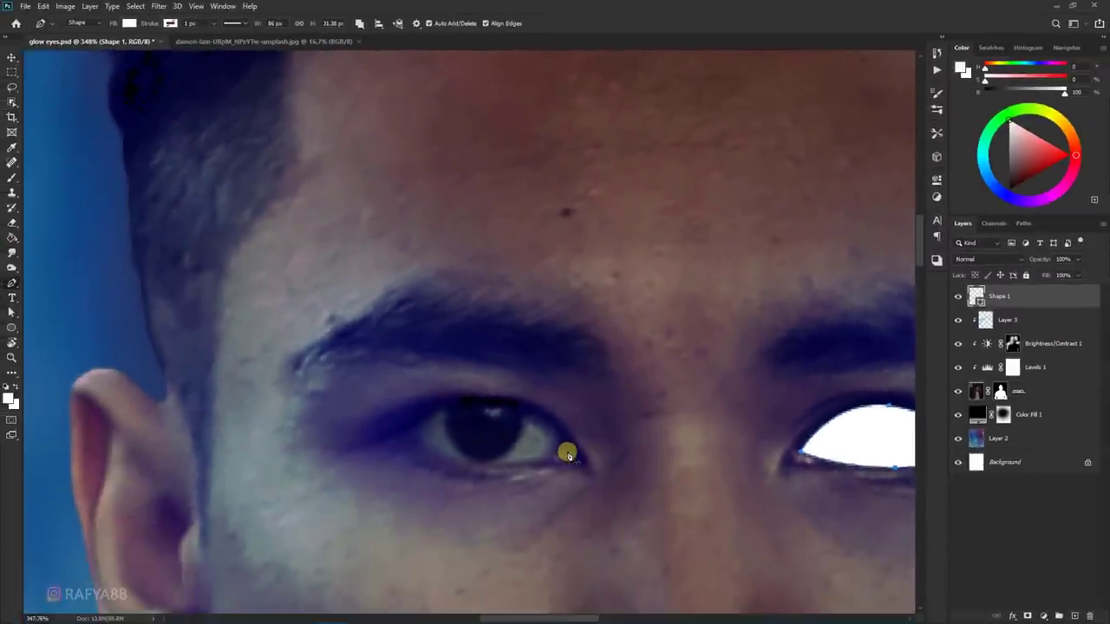
pyautogui.moveTo(496, 407); pyautogui.dragTo(434, 403)
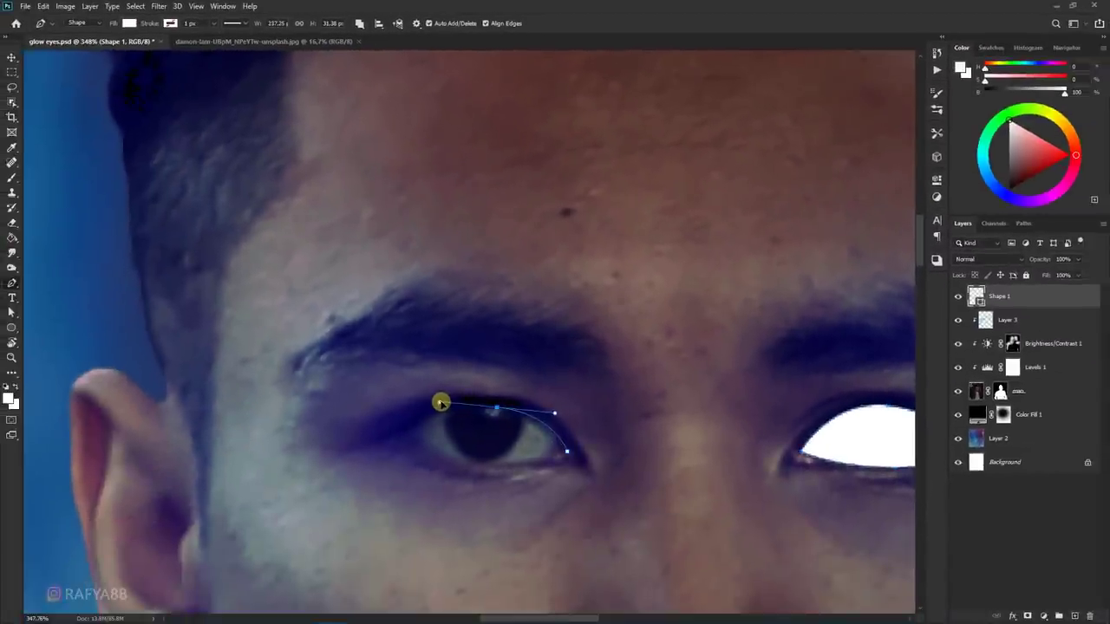
pyautogui.click(412, 432)
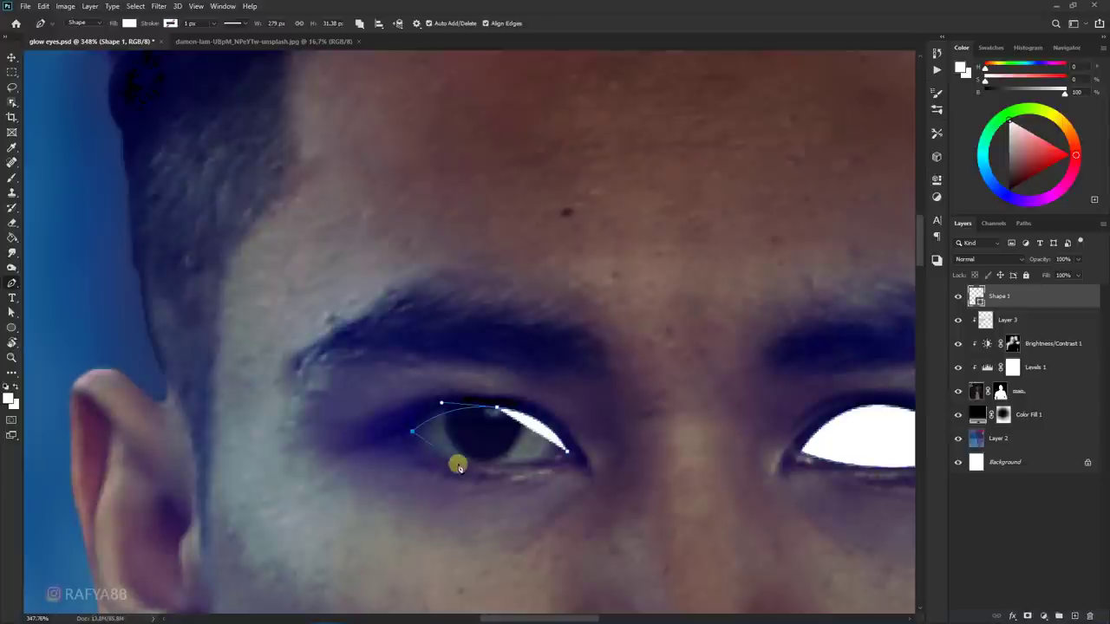
pyautogui.moveTo(468, 462); pyautogui.dragTo(508, 470)
pyautogui.click(565, 452)
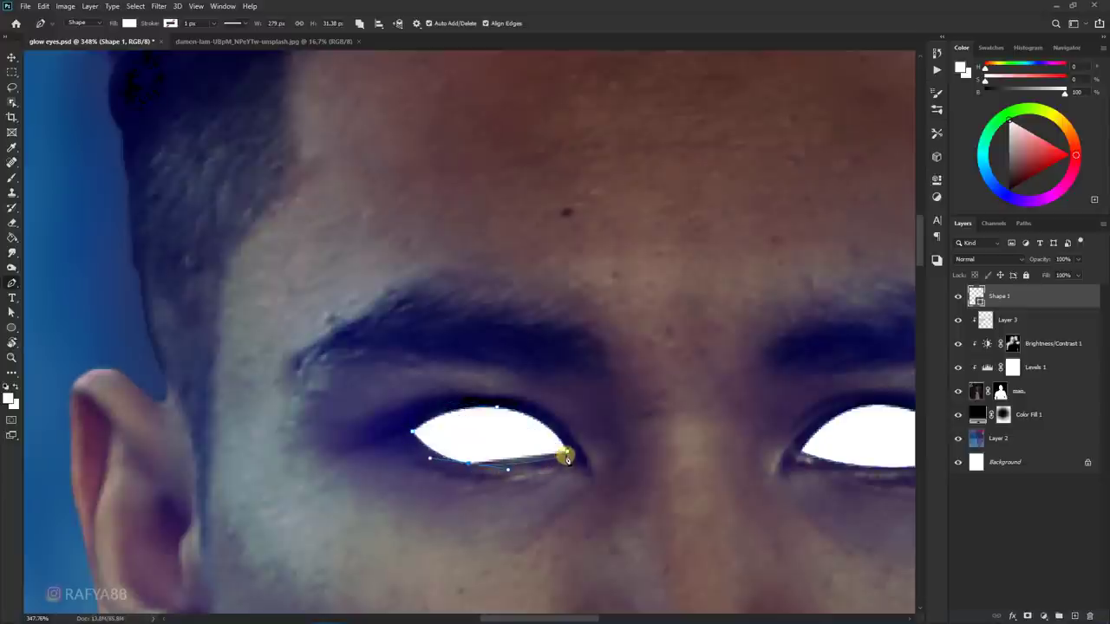
pyautogui.scroll(-5, 532, 402)
pyautogui.scroll(-3, 409, 268)
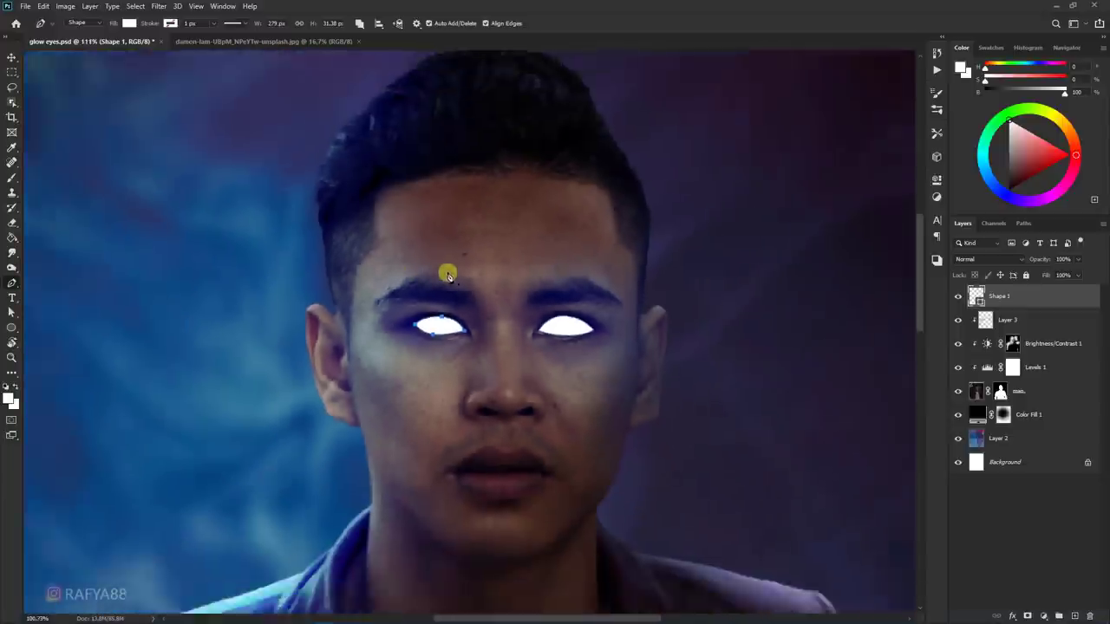
pyautogui.scroll(-1, 448, 269)
pyautogui.scroll(1, 490, 303)
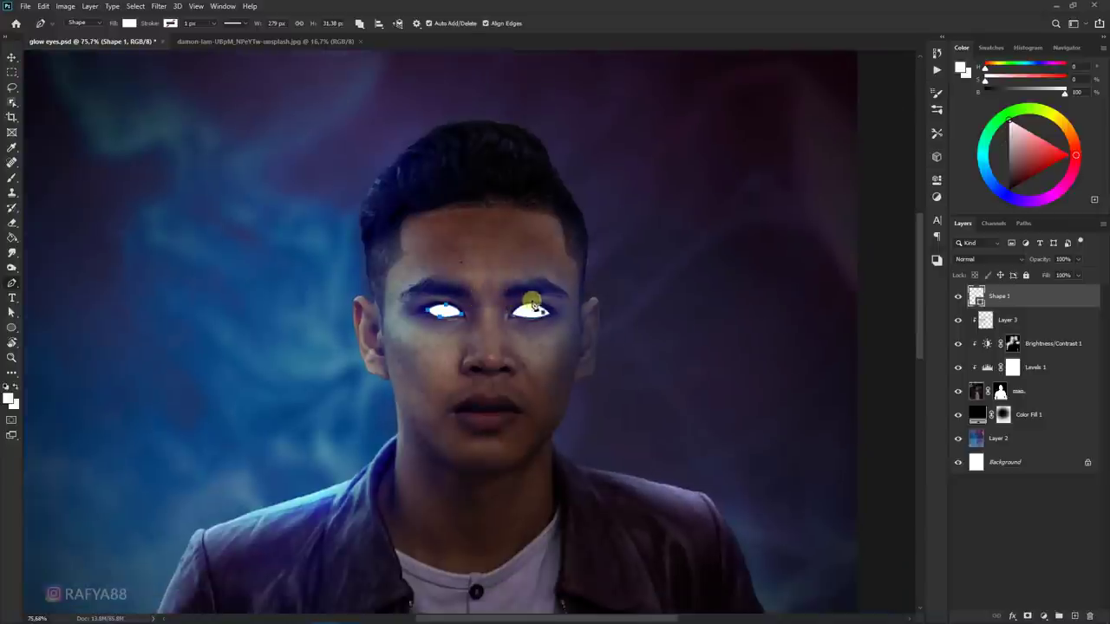
pyautogui.scroll(1, 520, 292)
pyautogui.scroll(4, 508, 282)
pyautogui.scroll(3, 506, 304)
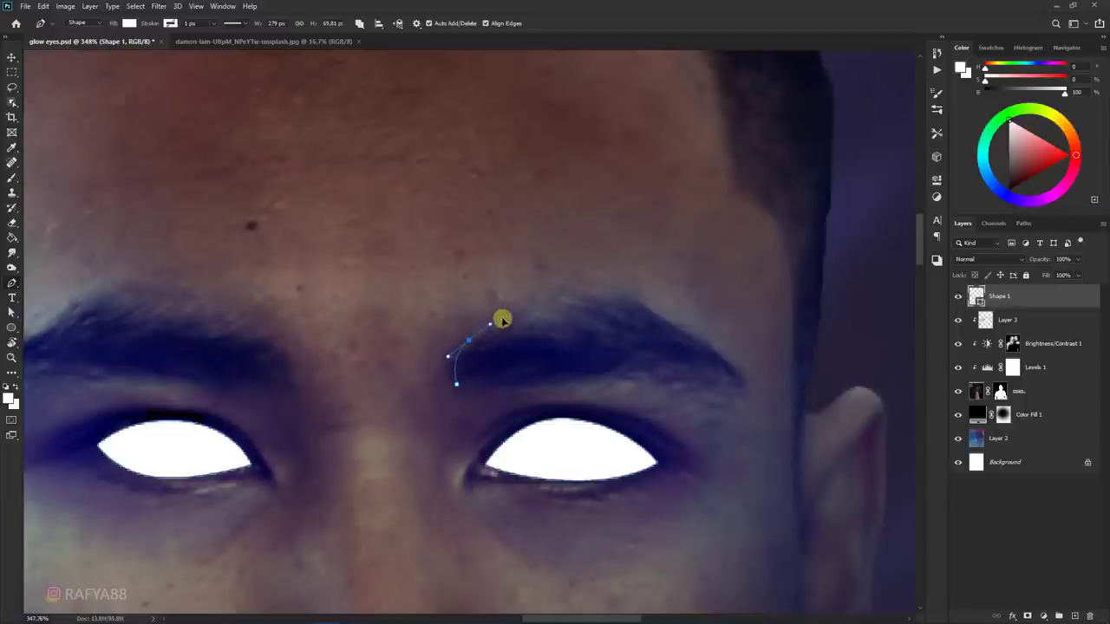
# - Draw a closed white flame-shaped path above the right eyebrow, redoing two misplaced anchors
pyautogui.click(527, 310)
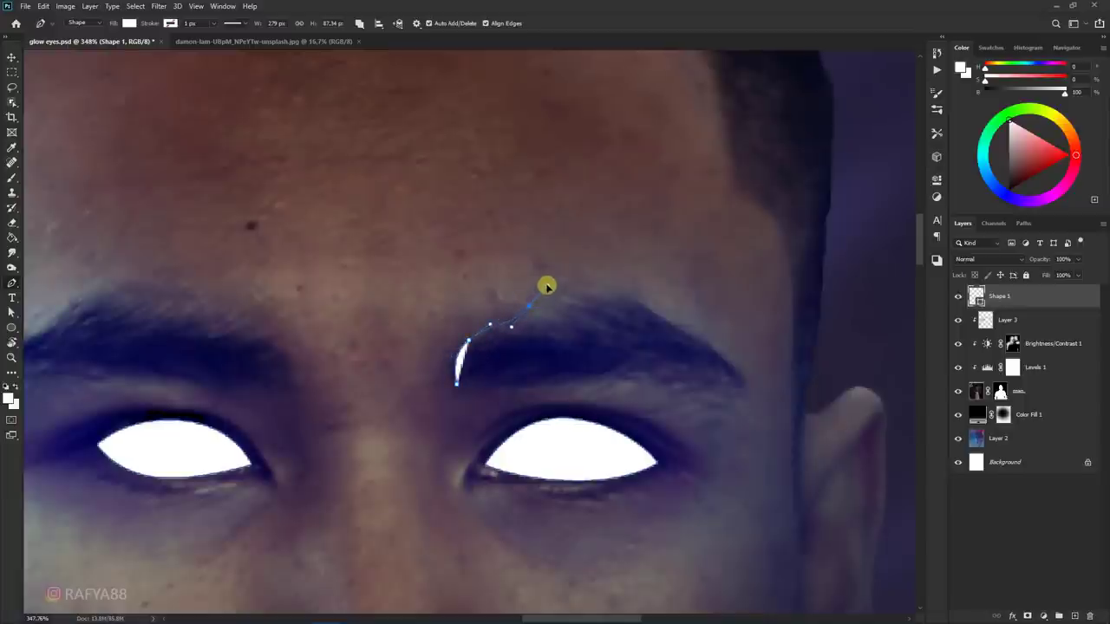
pyautogui.moveTo(504, 337); pyautogui.dragTo(493, 346)
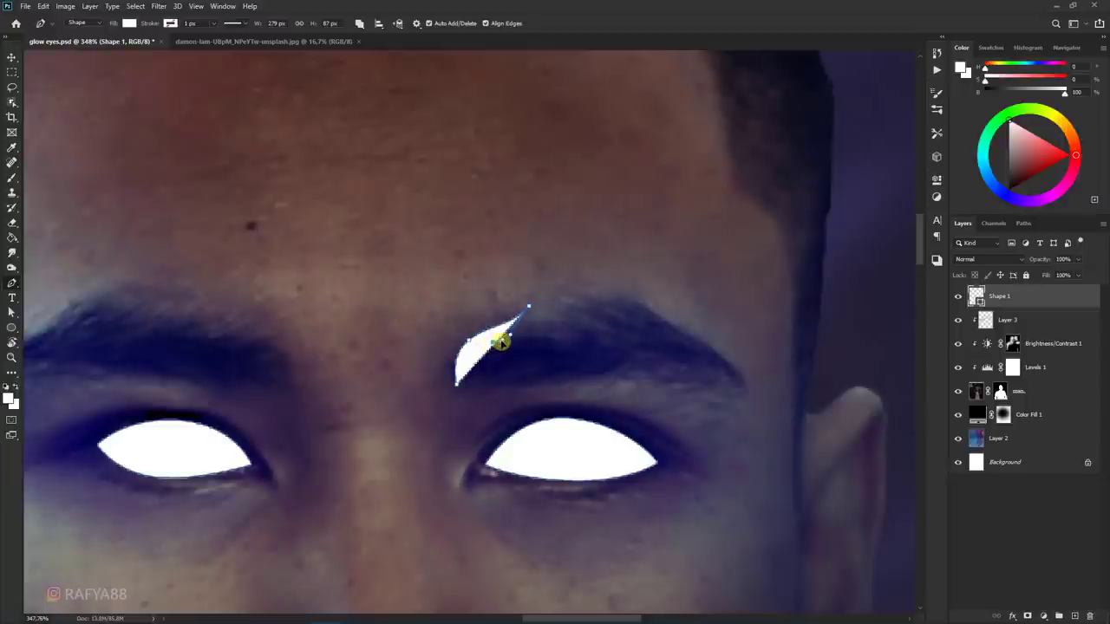
pyautogui.moveTo(564, 308); pyautogui.dragTo(578, 270)
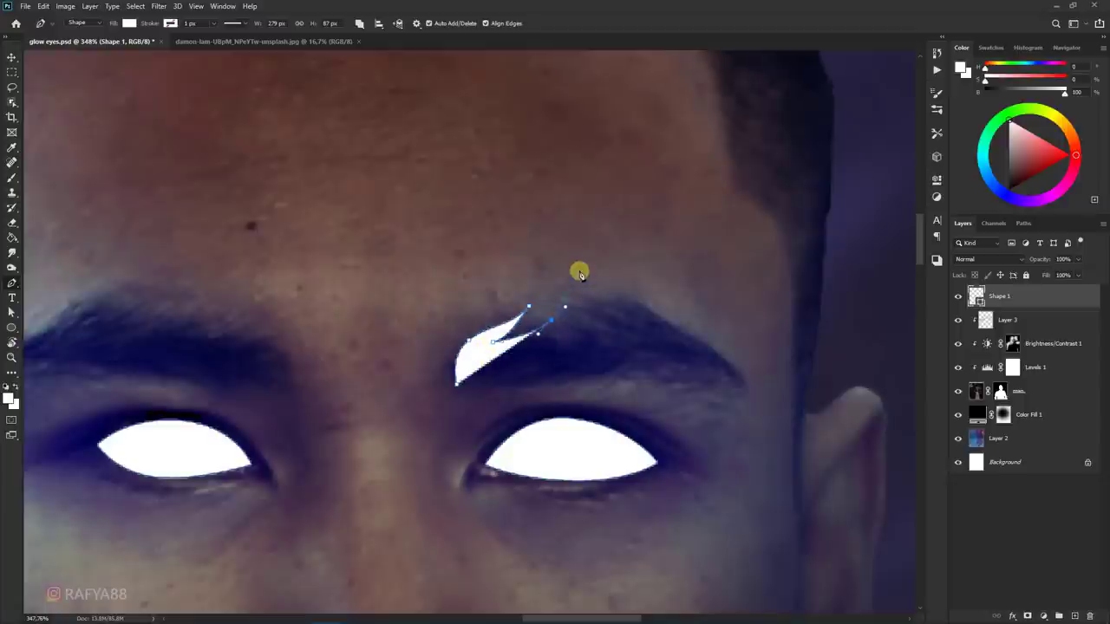
pyautogui.hotkey('ctrl', 'z')
pyautogui.moveTo(555, 316)
pyautogui.mouseDown()
pyautogui.moveTo(592, 290)
pyautogui.moveTo(639, 282)
pyautogui.mouseUp()
pyautogui.moveTo(572, 317); pyautogui.dragTo(570, 359)
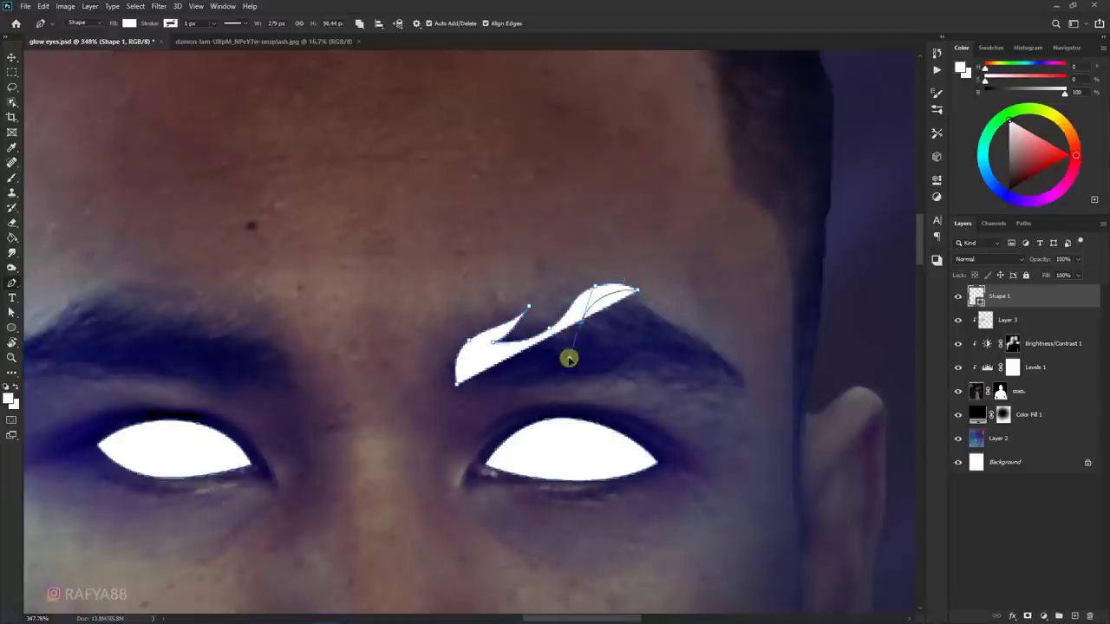
pyautogui.hotkey('ctrl', 'z')
pyautogui.moveTo(598, 324); pyautogui.dragTo(608, 364)
pyautogui.keyDown('alt'); pyautogui.click(599, 324); pyautogui.keyUp('alt')
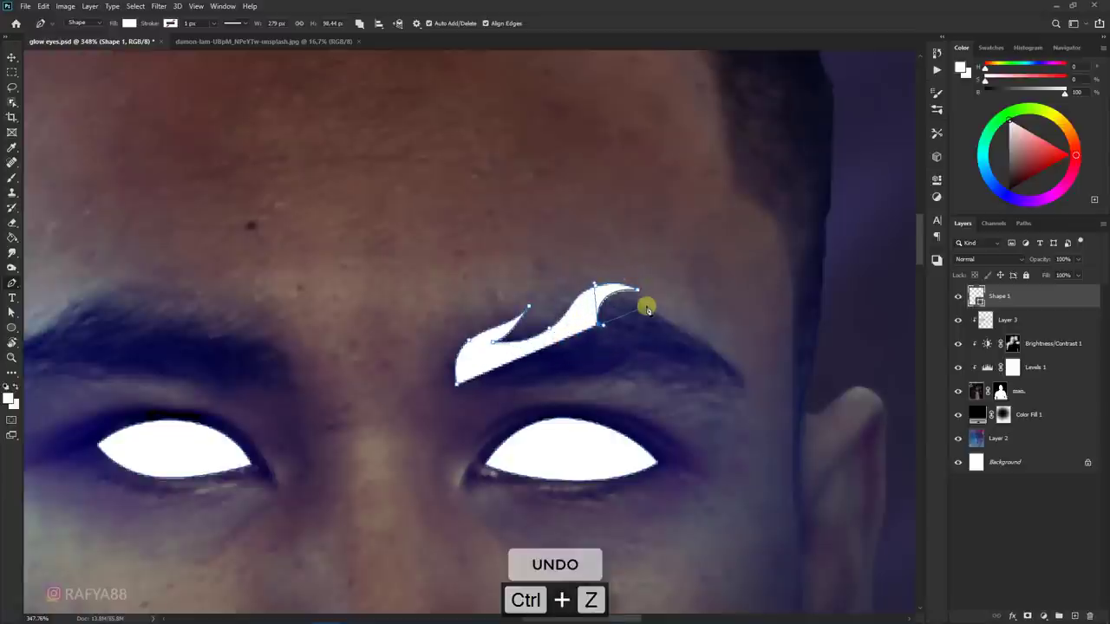
pyautogui.moveTo(707, 320)
pyautogui.mouseDown()
pyautogui.moveTo(670, 328)
pyautogui.moveTo(741, 303)
pyautogui.mouseUp()
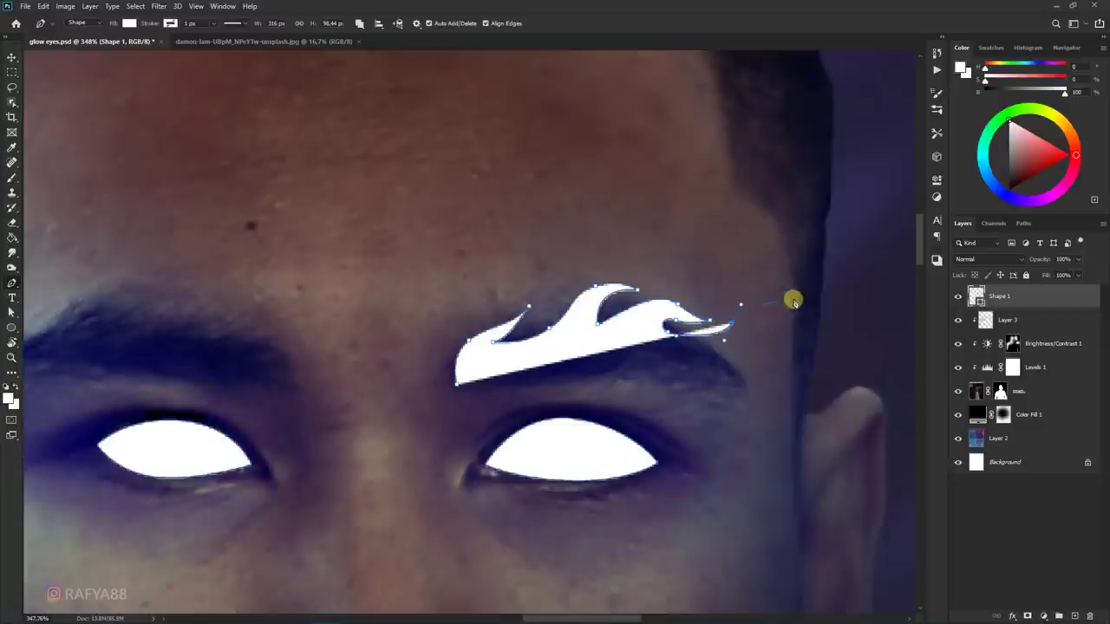
pyautogui.moveTo(817, 317); pyautogui.dragTo(815, 318)
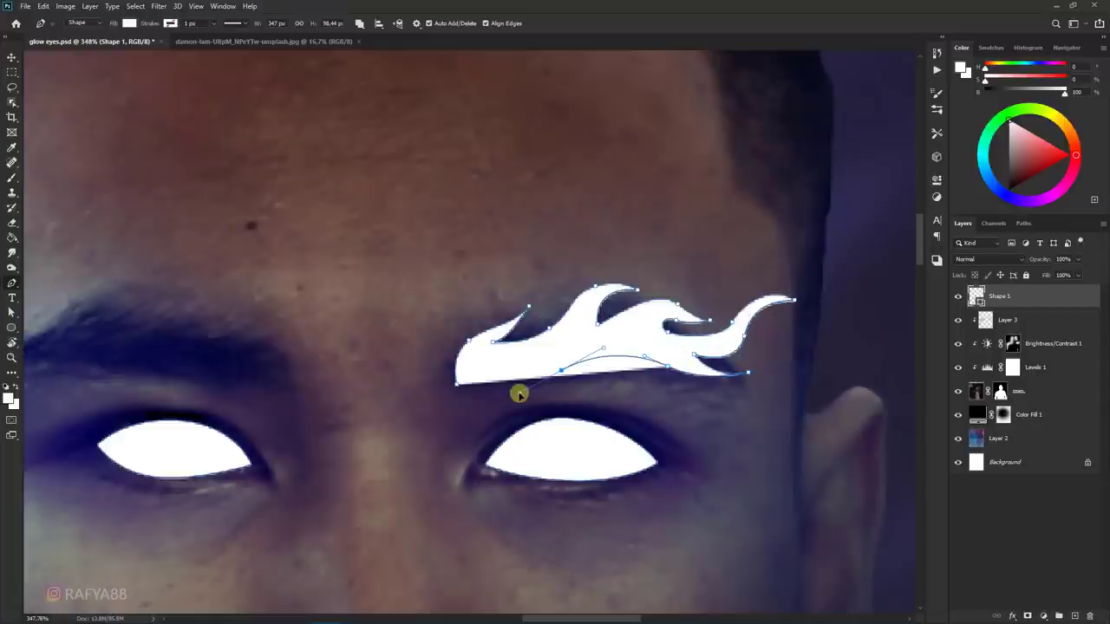
pyautogui.moveTo(521, 391); pyautogui.dragTo(562, 368)
# - Draw the other white flame brow, with a curved tip and peaks reaching the brow's outer end
pyautogui.scroll(-5, 426, 379)
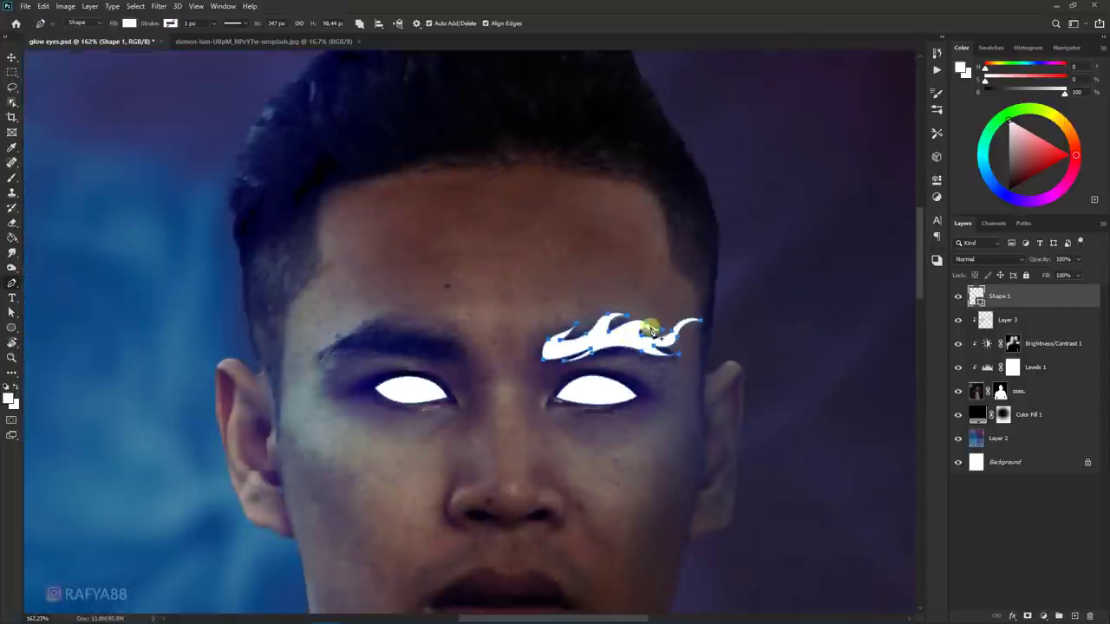
pyautogui.scroll(5, 649, 391)
pyautogui.hotkey('ctrl', 'z')
pyautogui.moveTo(463, 260); pyautogui.dragTo(506, 307)
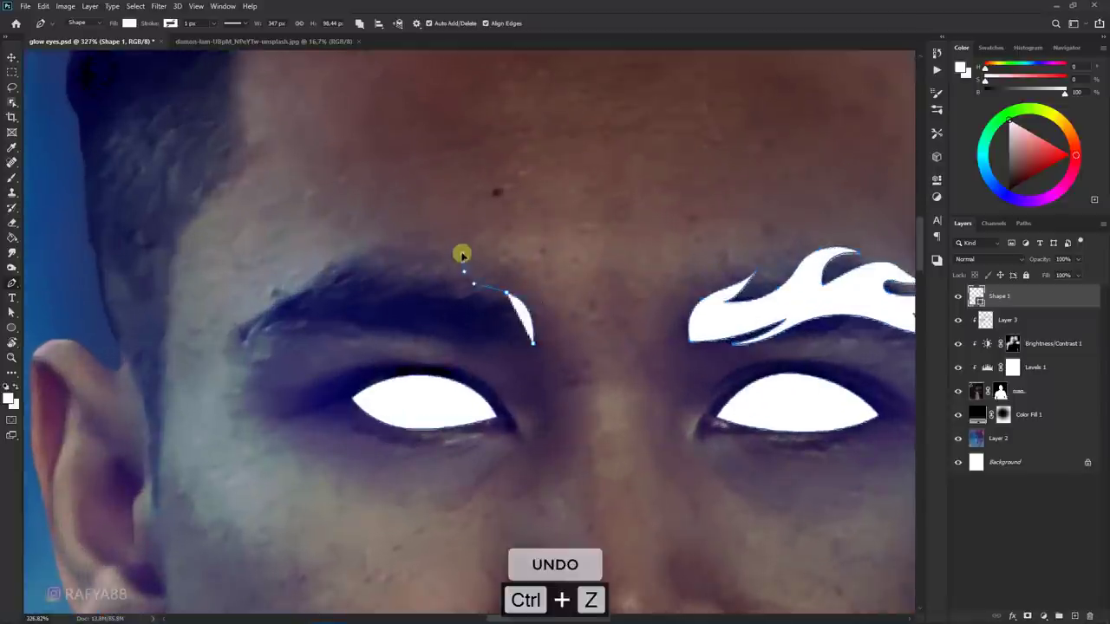
pyautogui.moveTo(446, 290)
pyautogui.mouseDown()
pyautogui.moveTo(434, 279)
pyautogui.moveTo(402, 294)
pyautogui.moveTo(368, 278)
pyautogui.mouseUp()
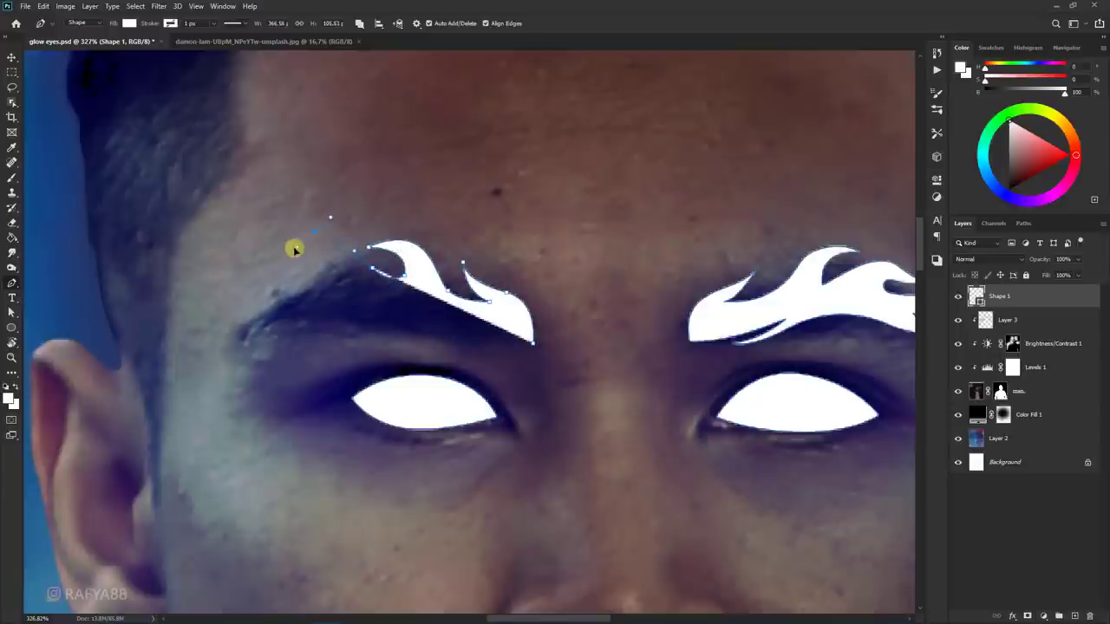
pyautogui.moveTo(288, 258); pyautogui.dragTo(330, 248)
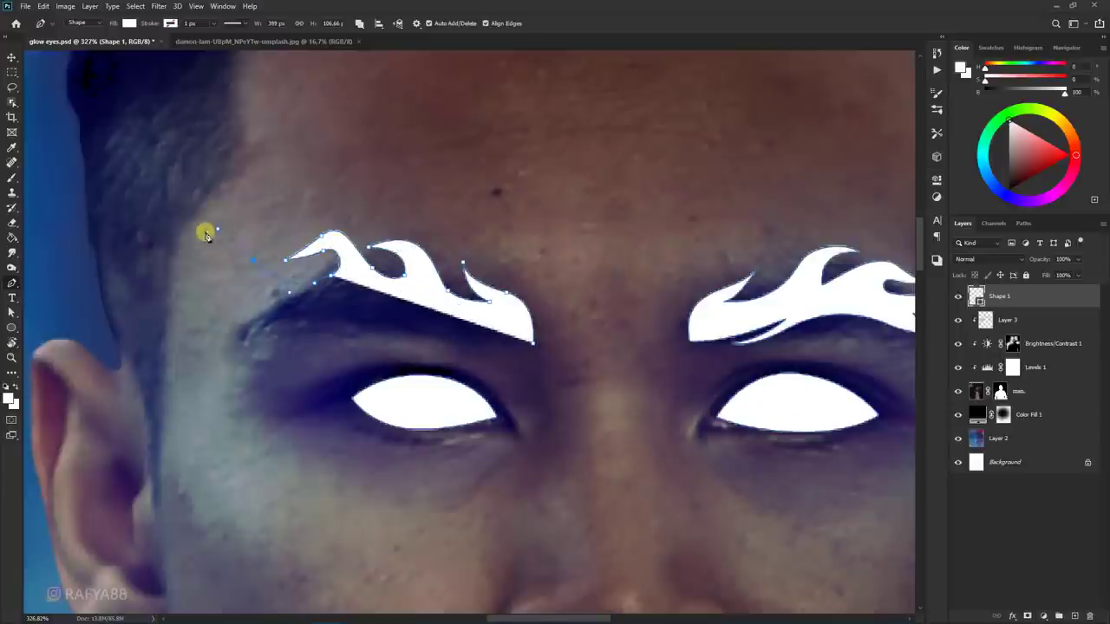
pyautogui.moveTo(186, 253); pyautogui.dragTo(300, 314)
pyautogui.moveTo(231, 322)
pyautogui.mouseDown()
pyautogui.moveTo(286, 340)
pyautogui.moveTo(411, 310)
pyautogui.mouseUp()
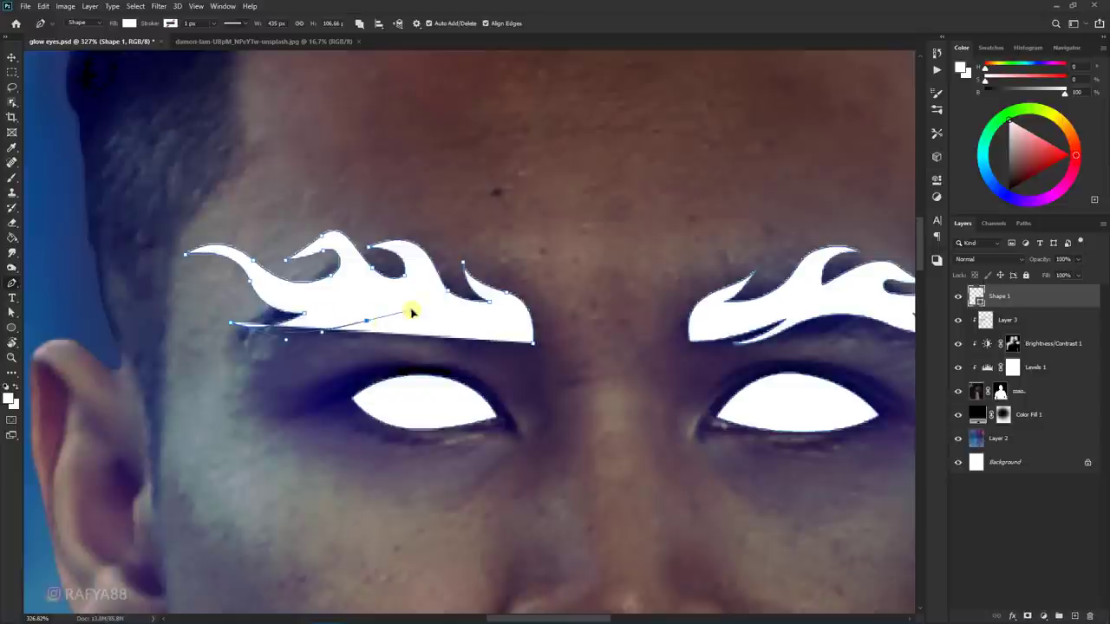
# - Inspect the flame brows and undo the last misplaced anchor change
pyautogui.scroll(-3, 483, 342)
pyautogui.scroll(-2, 636, 223)
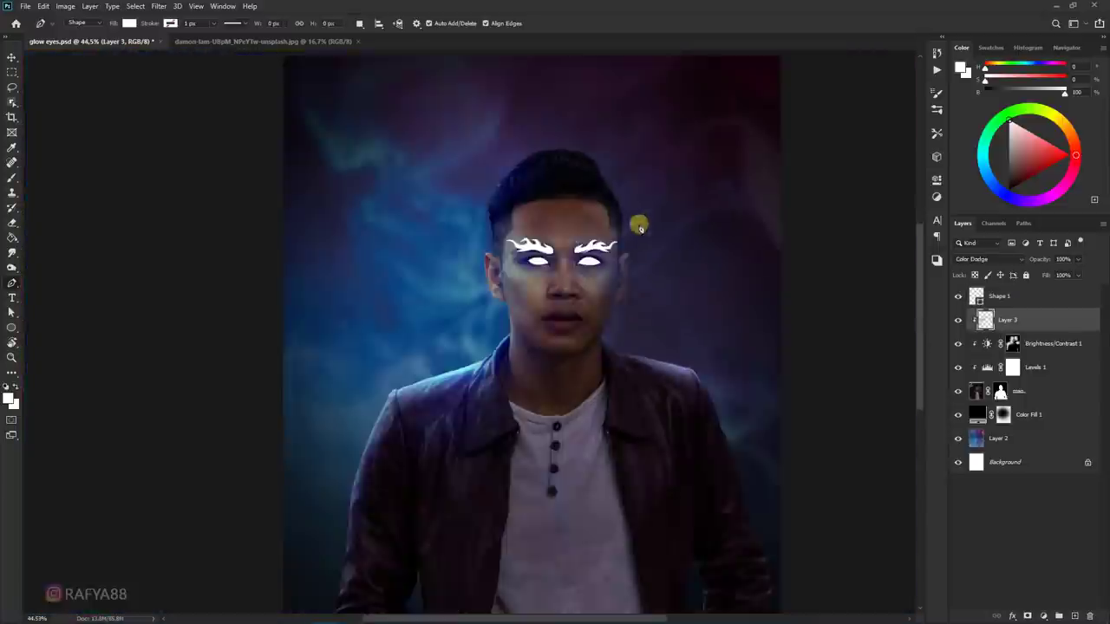
pyautogui.scroll(5, 335, 322)
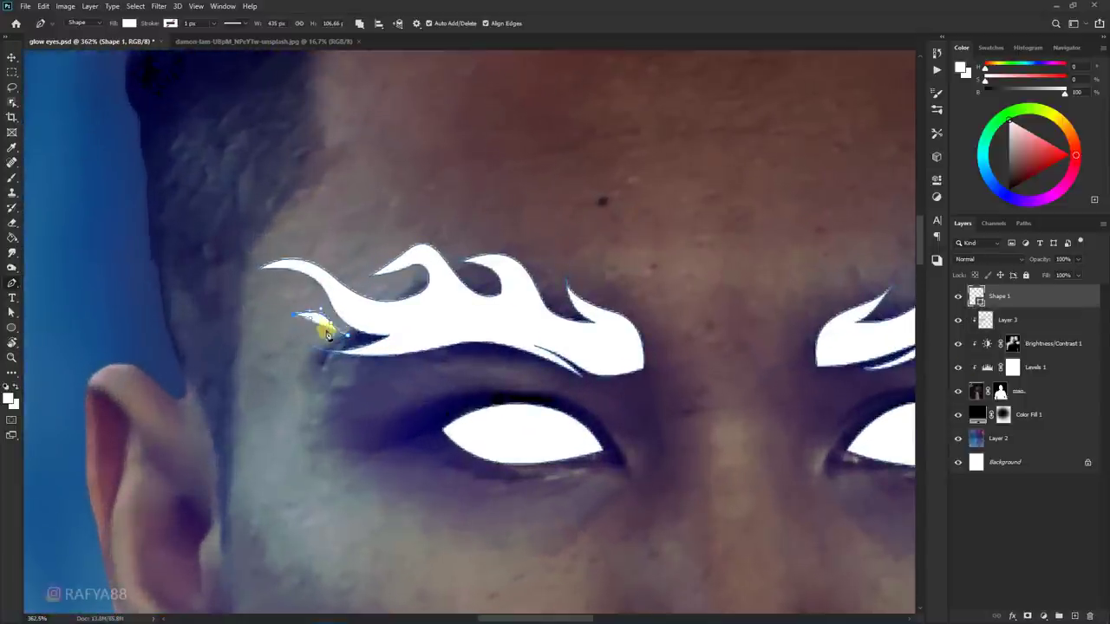
pyautogui.scroll(-3, 367, 321)
pyautogui.scroll(3, 672, 273)
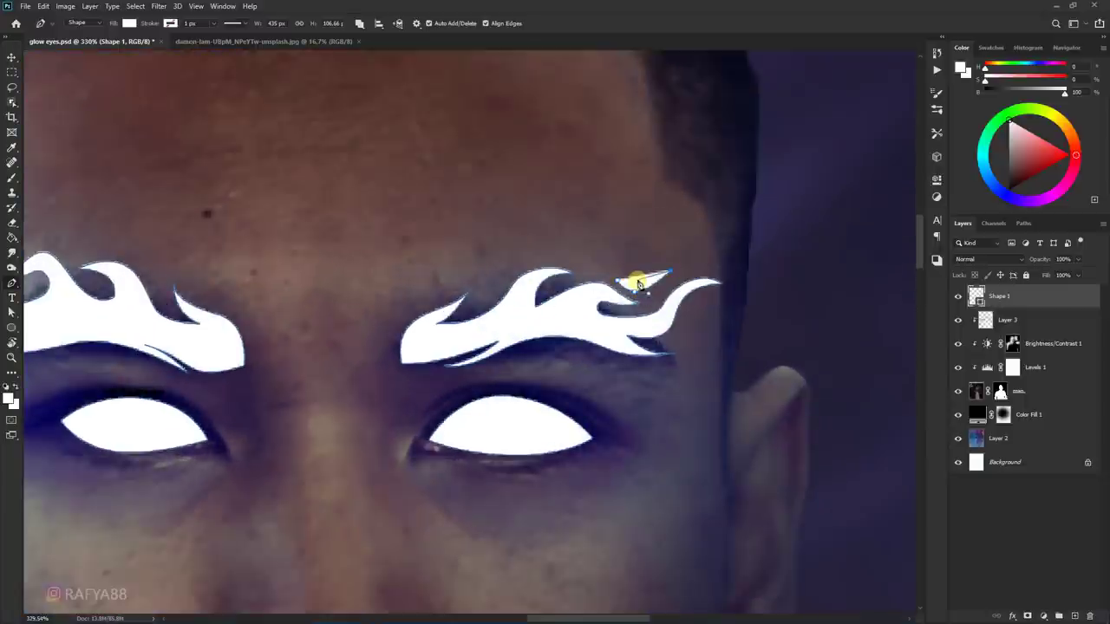
pyautogui.scroll(-3, 397, 206)
pyautogui.scroll(2, 555, 305)
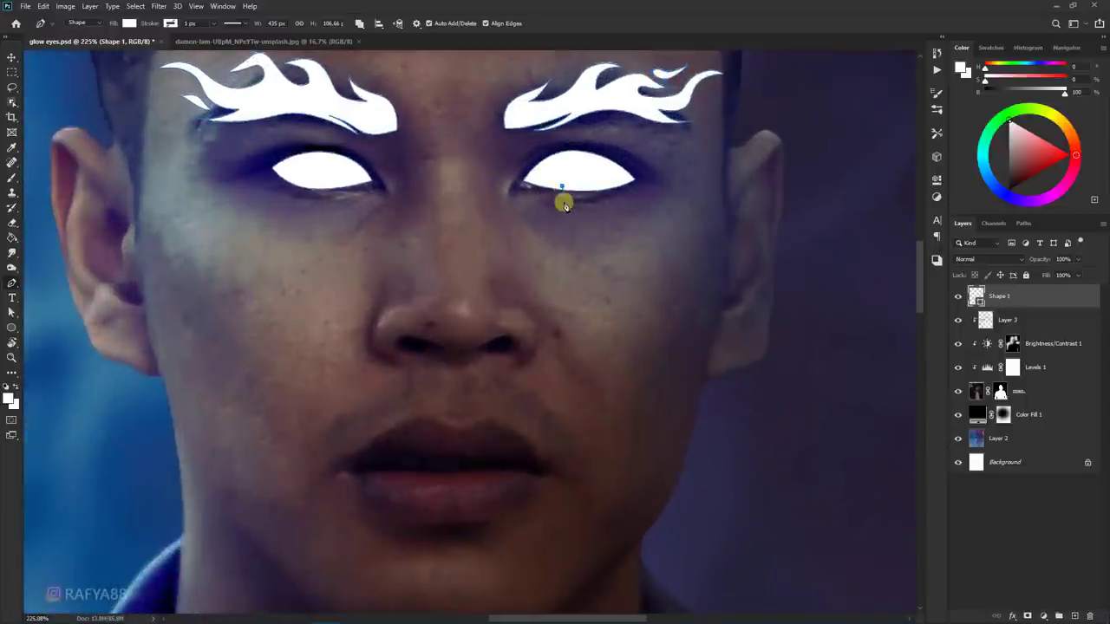
pyautogui.hotkey('ctrl', 'z')
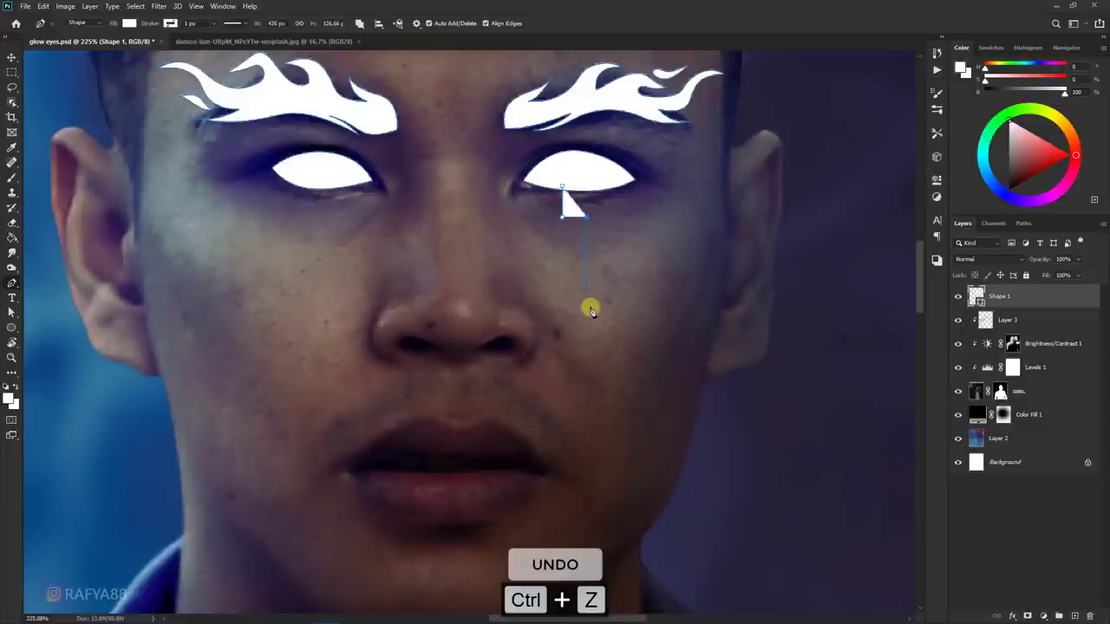
# - Draw a thin stepped white circuit line running down from the right eye toward the jaw
pyautogui.click(587, 310)
pyautogui.click(657, 310)
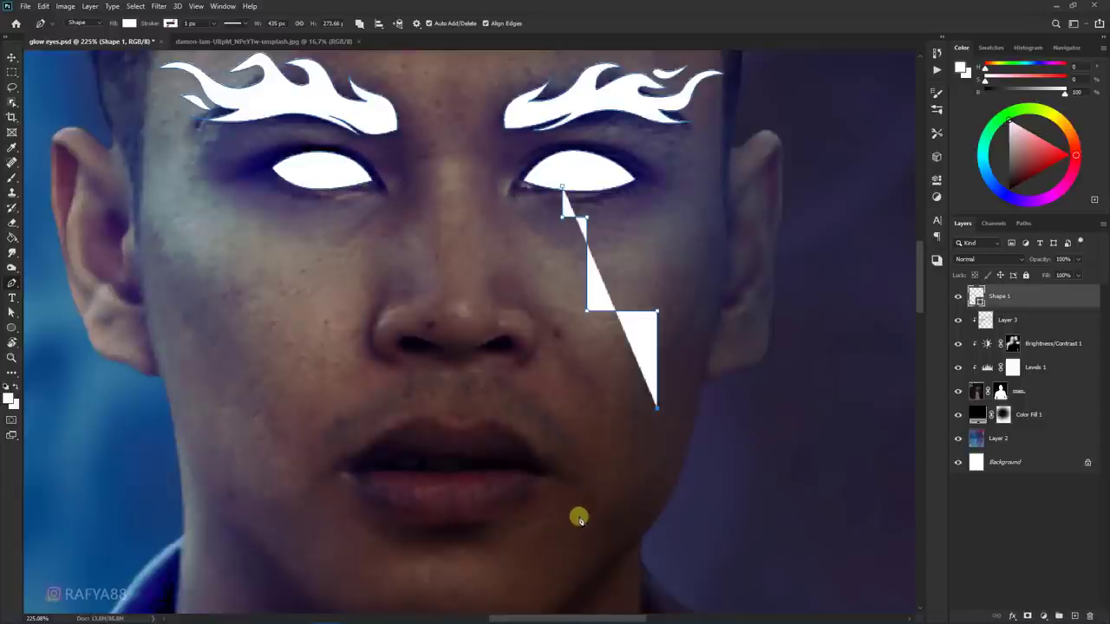
pyautogui.click(578, 486)
pyautogui.moveTo(670, 340); pyautogui.dragTo(668, 302)
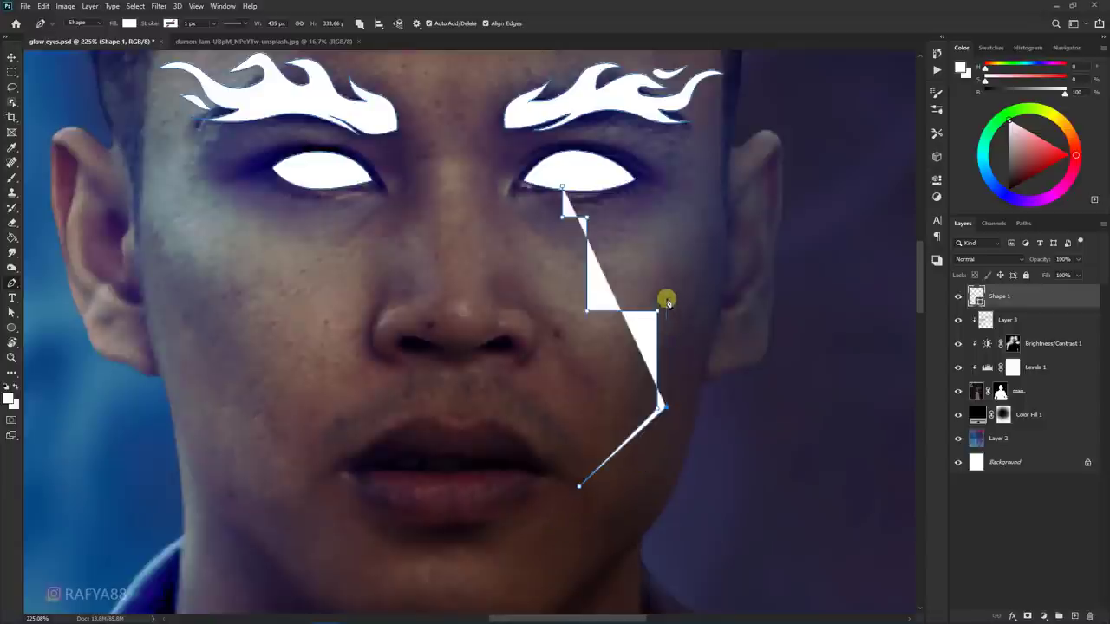
pyautogui.click(598, 301)
pyautogui.moveTo(596, 225)
pyautogui.mouseDown()
pyautogui.moveTo(595, 210)
pyautogui.moveTo(568, 212)
pyautogui.mouseUp()
pyautogui.scroll(-3, 568, 187)
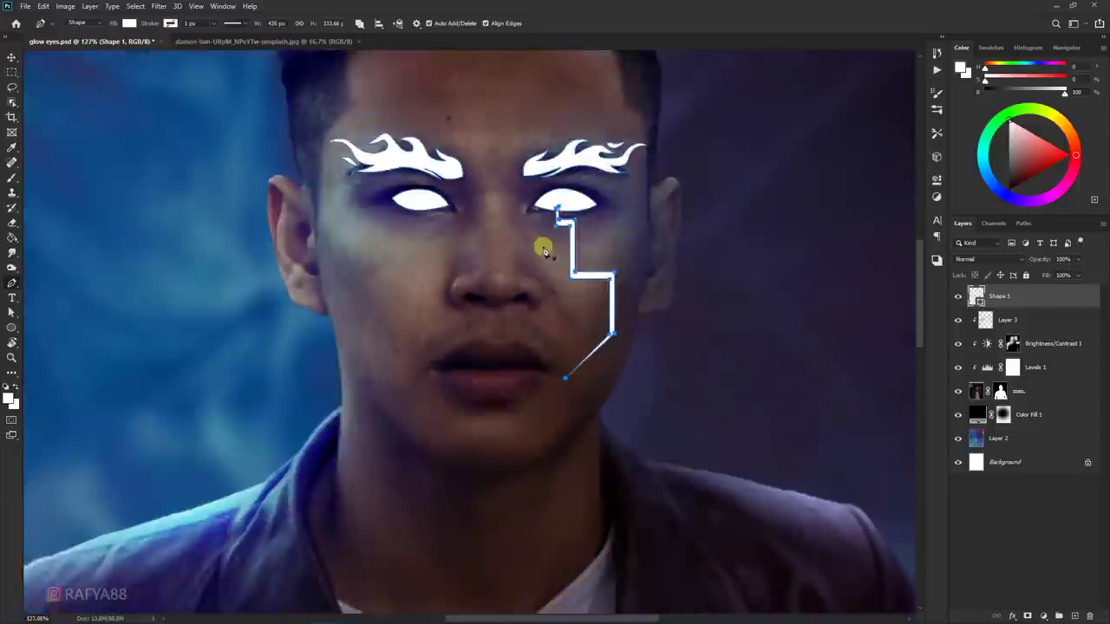
pyautogui.scroll(1, 413, 217)
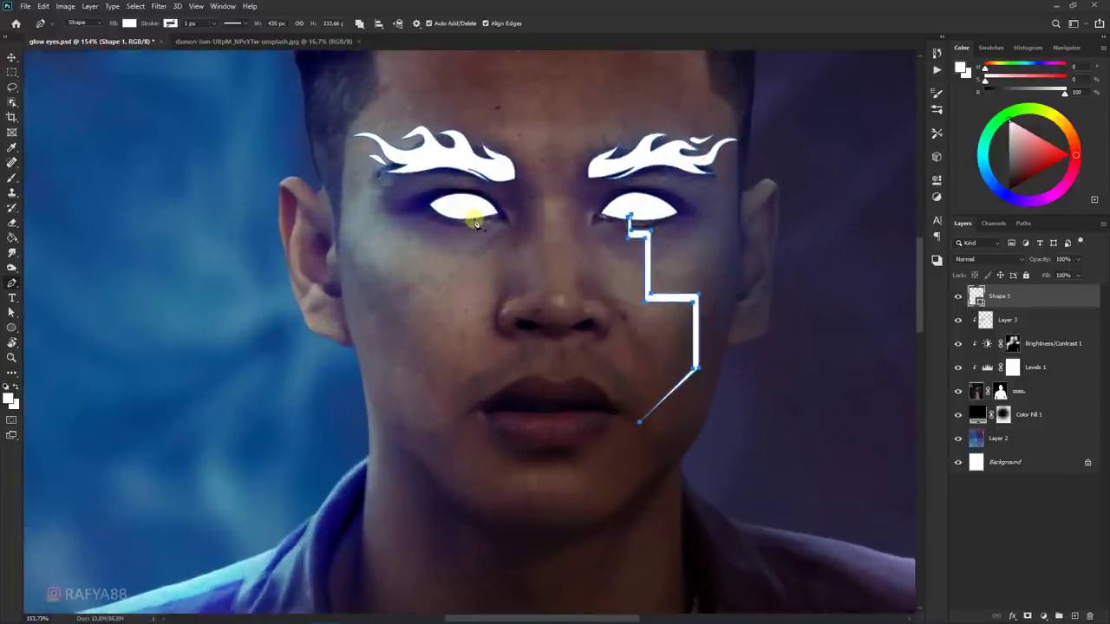
# - Draw a matching stepped white circuit line down the cheek from the left eye
pyautogui.moveTo(476, 236); pyautogui.dragTo(445, 240)
pyautogui.click(435, 236)
pyautogui.click(433, 293)
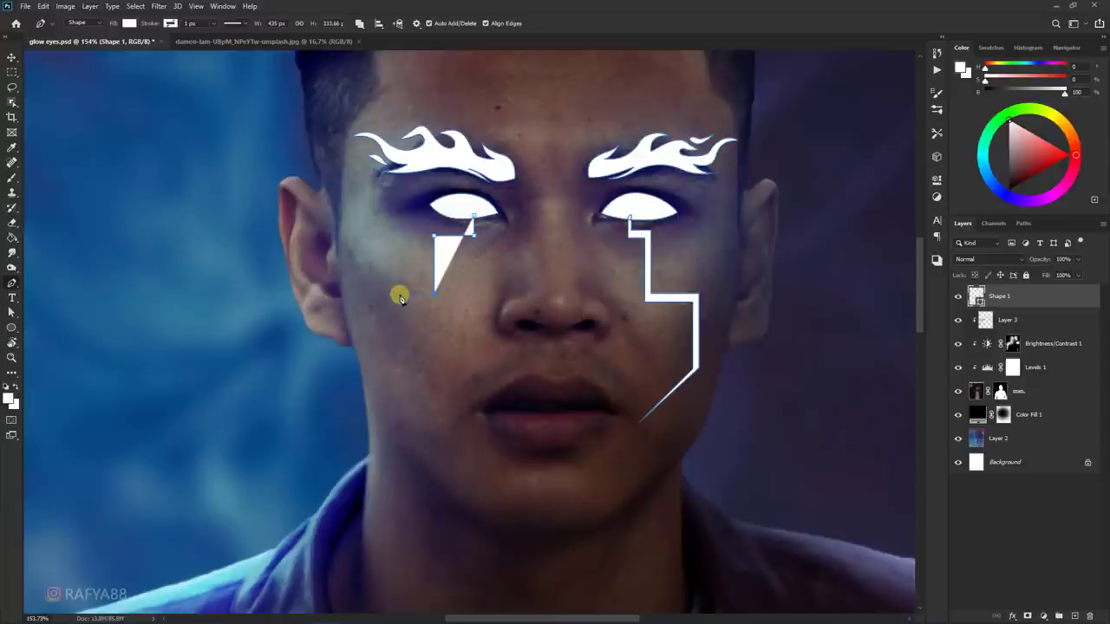
pyautogui.click(396, 297)
pyautogui.click(396, 365)
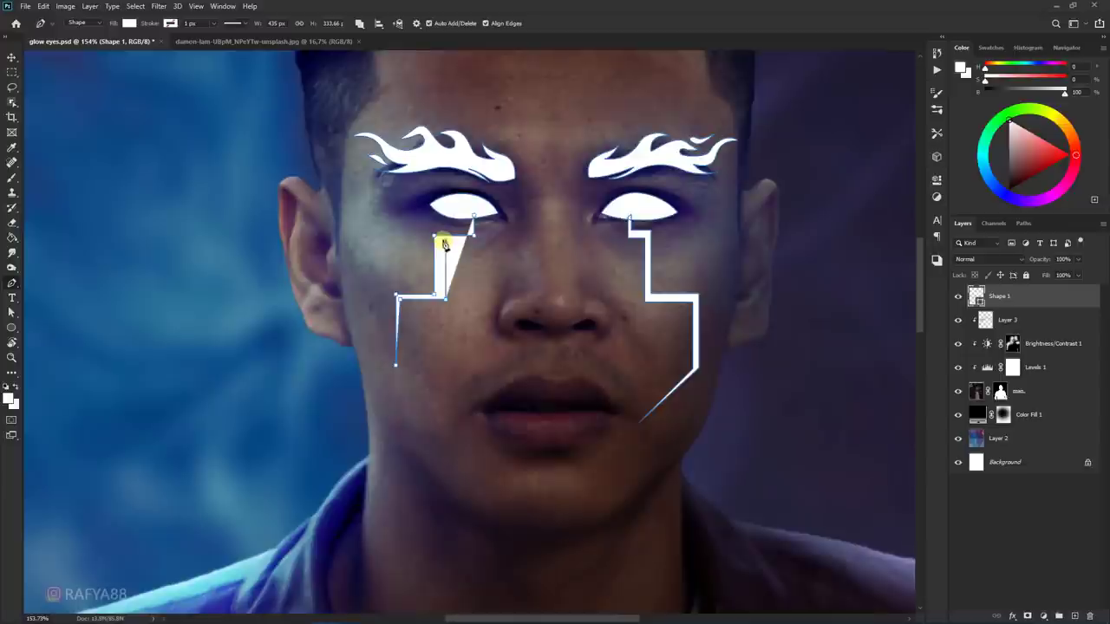
pyautogui.click(441, 238)
pyautogui.keyDown('alt'); pyautogui.scroll(-2, 473, 219); pyautogui.keyUp('alt')
pyautogui.click(1035, 315)
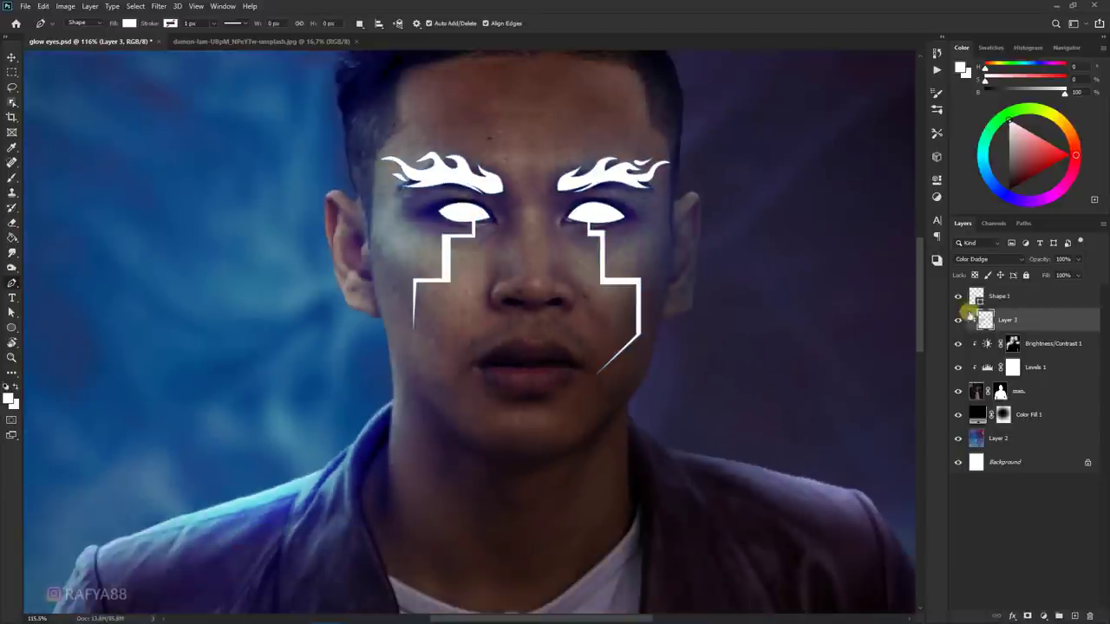
pyautogui.keyDown('alt'); pyautogui.scroll(-4, 518, 246); pyautogui.keyUp('alt')
pyautogui.keyDown('alt'); pyautogui.scroll(-3, 608, 263); pyautogui.keyUp('alt')
pyautogui.keyDown('alt'); pyautogui.scroll(4, 514, 222); pyautogui.keyUp('alt')
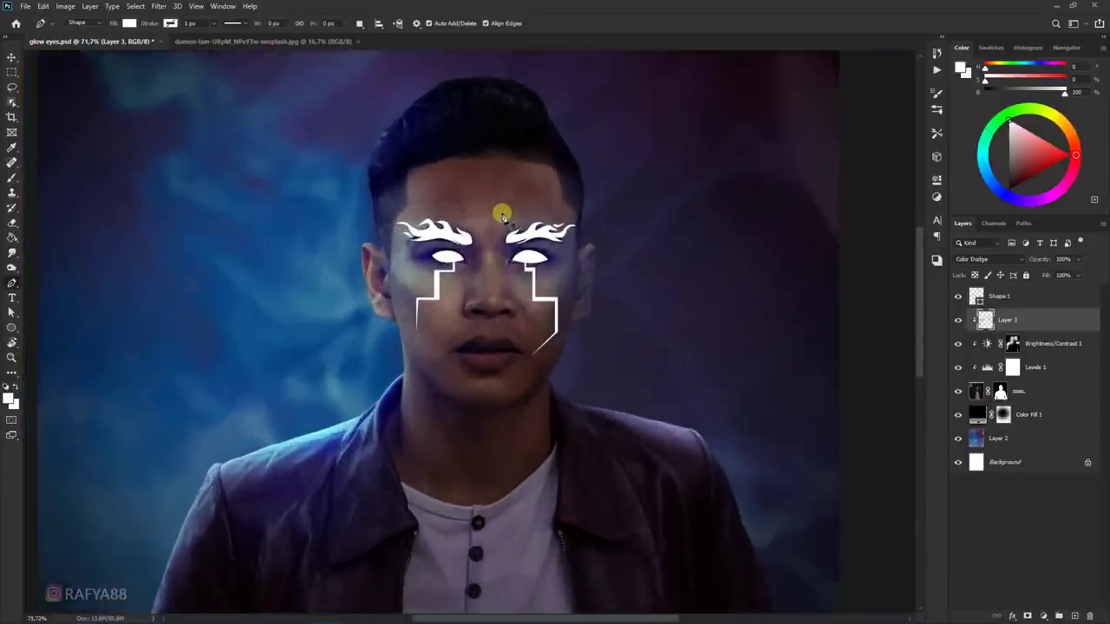
pyautogui.keyDown('alt'); pyautogui.scroll(1, 503, 213); pyautogui.keyUp('alt')
pyautogui.keyDown('alt'); pyautogui.scroll(1, 503, 215); pyautogui.keyUp('alt')
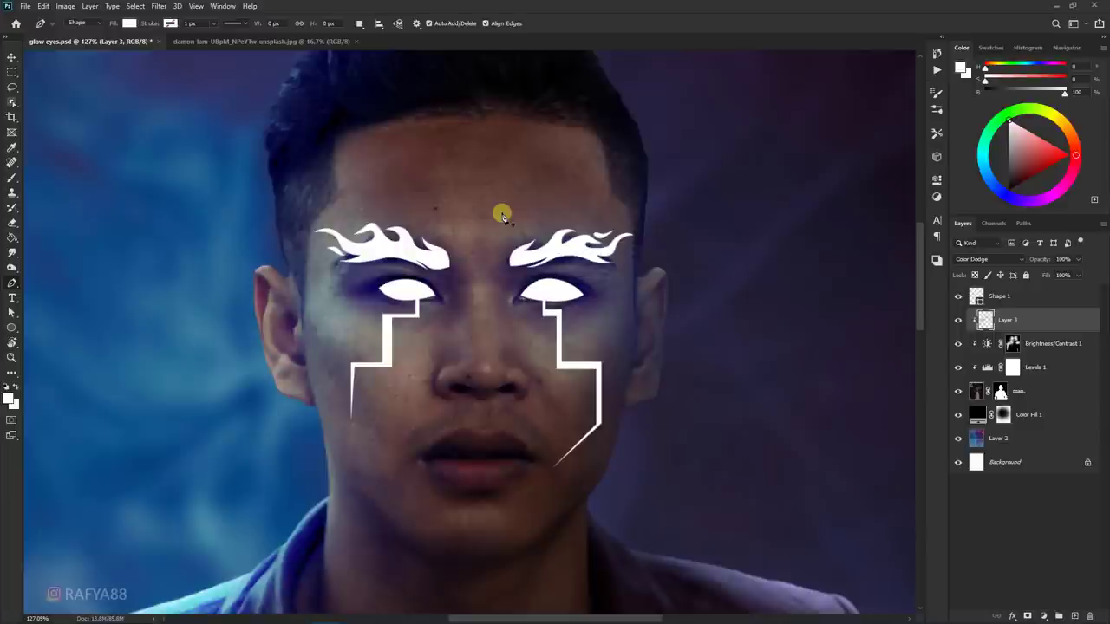
pyautogui.keyDown('alt'); pyautogui.scroll(-2, 503, 213); pyautogui.keyUp('alt')
pyautogui.keyDown('alt'); pyautogui.scroll(-1, 503, 213); pyautogui.keyUp('alt')
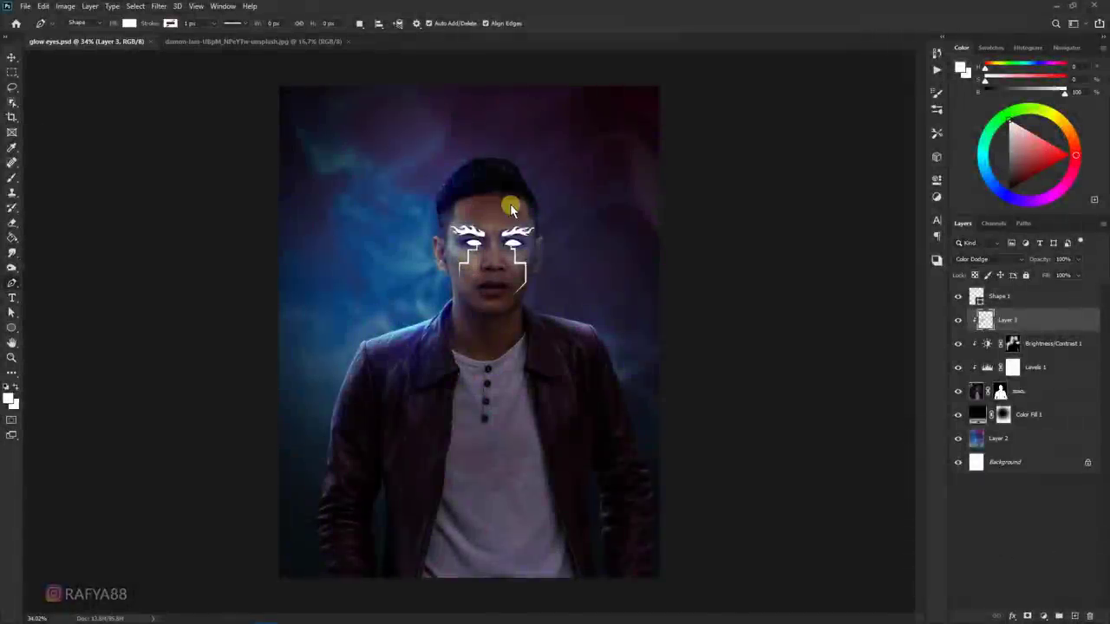
pyautogui.keyDown('alt'); pyautogui.scroll(1, 503, 206); pyautogui.keyUp('alt')
pyautogui.keyDown('alt'); pyautogui.scroll(1, 498, 200); pyautogui.keyUp('alt')
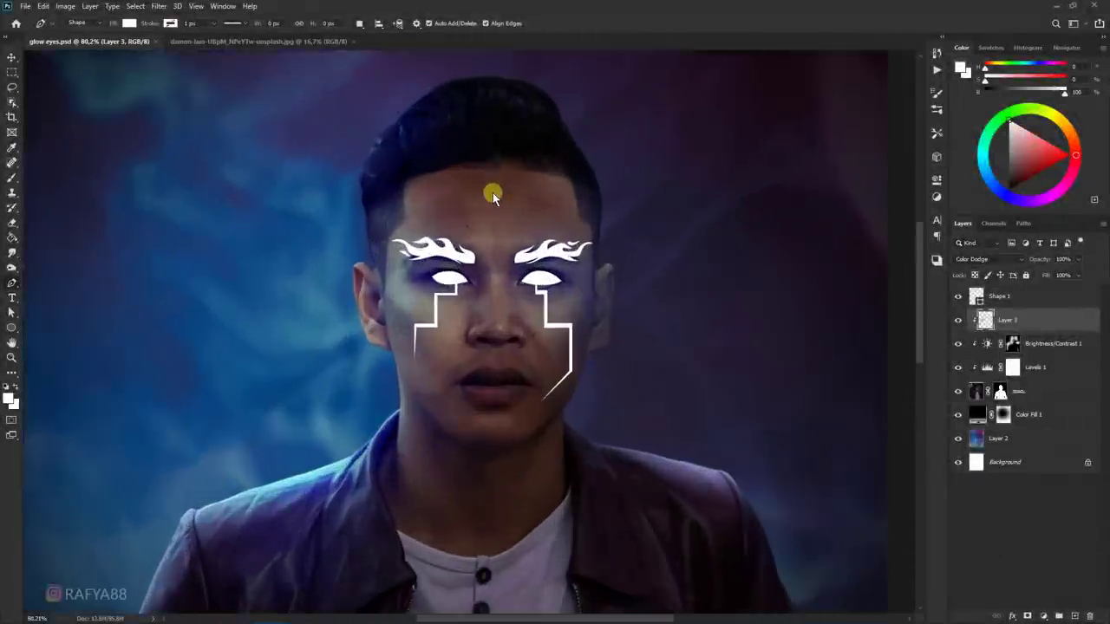
pyautogui.keyDown('alt'); pyautogui.scroll(2, 492, 192); pyautogui.keyUp('alt')
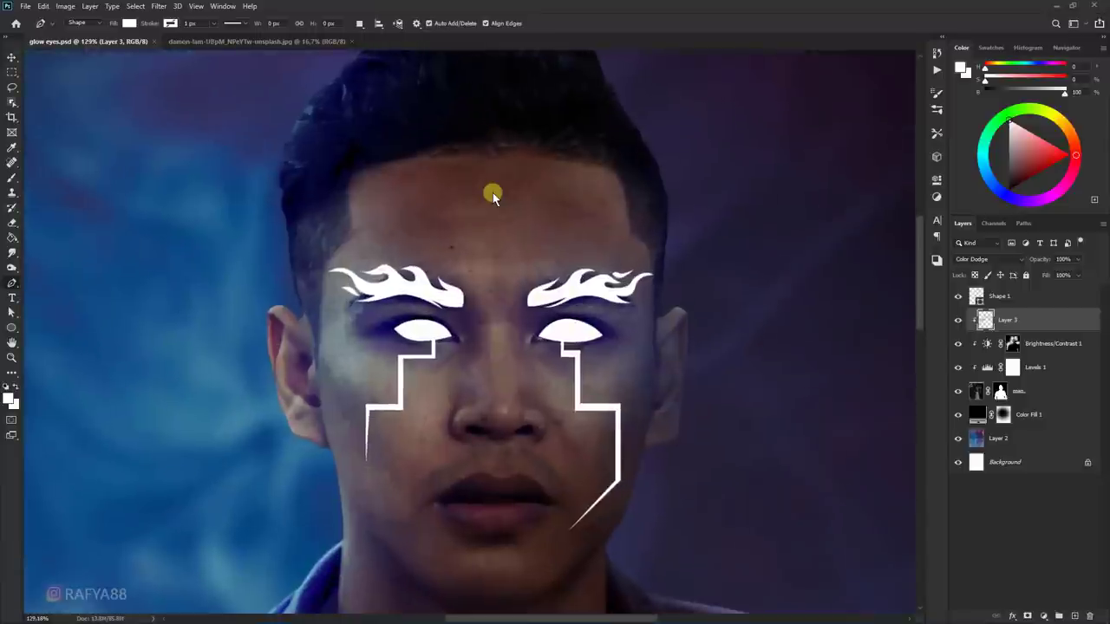
pyautogui.click(1027, 299)
pyautogui.keyDown('alt'); pyautogui.scroll(1, 505, 249); pyautogui.keyUp('alt')
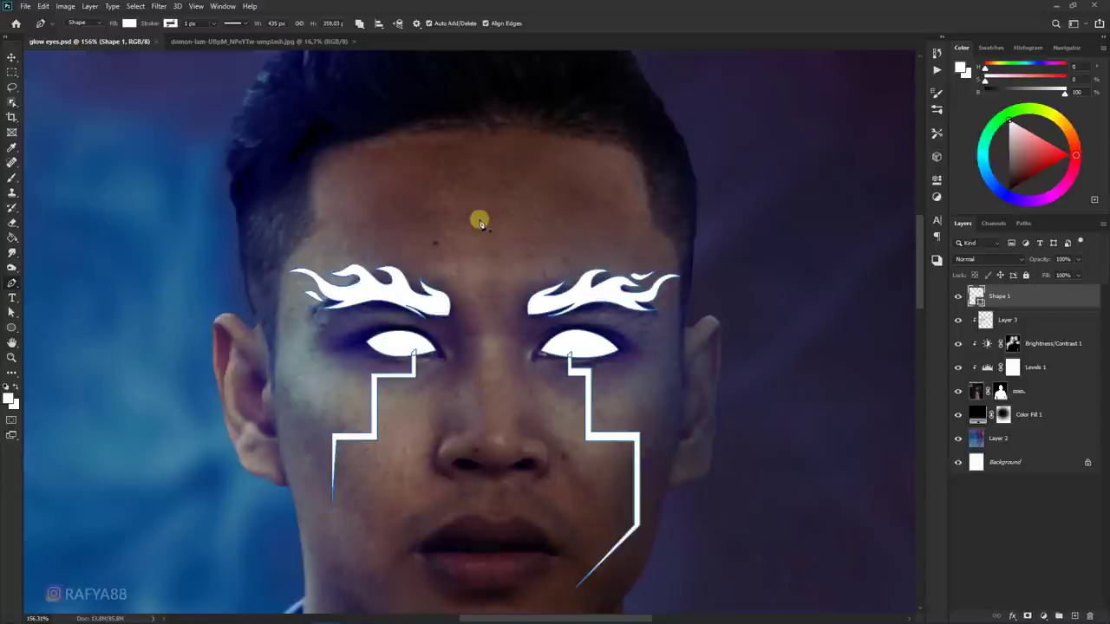
# - Draw a white diamond on the forehead, then narrow and reposition it with Free Transform
pyautogui.click(475, 225)
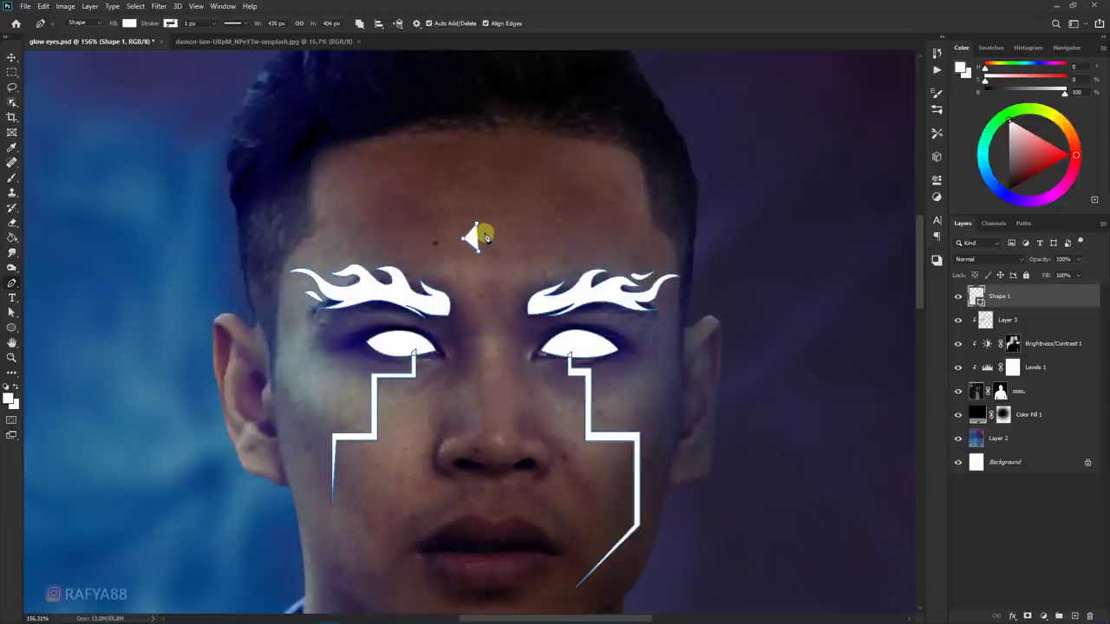
pyautogui.scroll(-5, 539, 227)
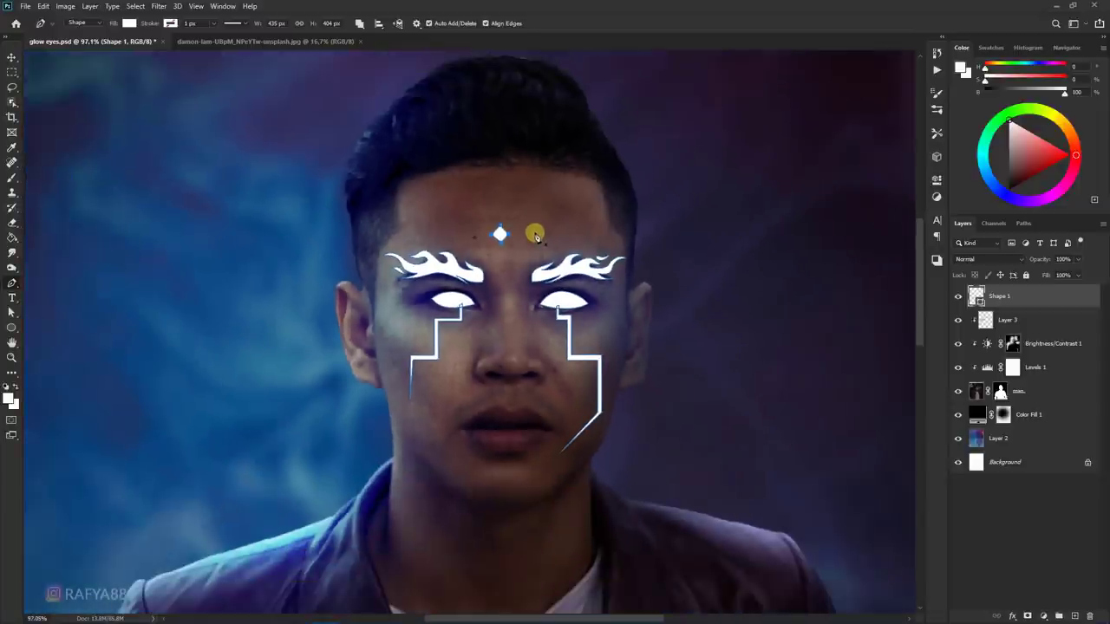
pyautogui.scroll(2, 537, 235)
pyautogui.scroll(3, 516, 245)
pyautogui.hotkey('ctrl', 't')
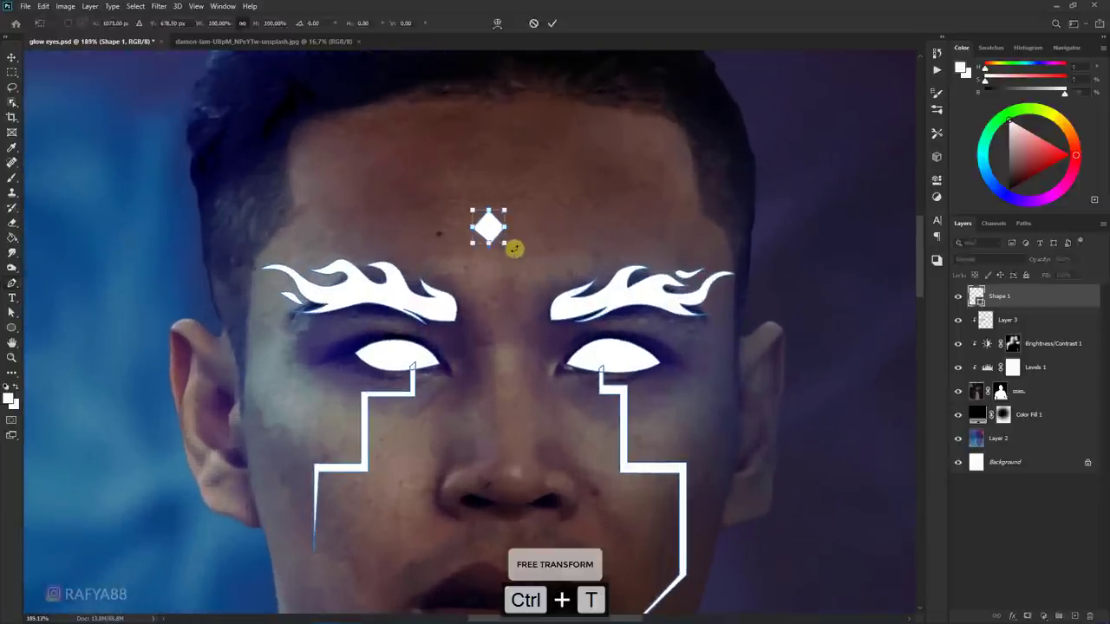
pyautogui.moveTo(506, 246); pyautogui.dragTo(500, 240)
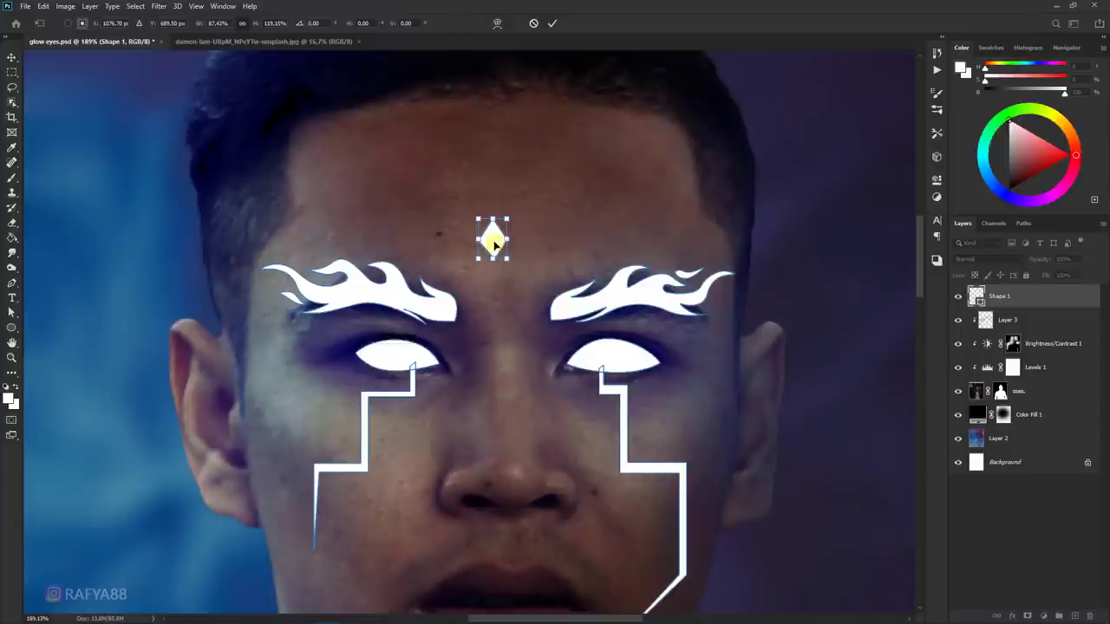
pyautogui.press('Return')
# - Select Layer 3 and try nudging the white shapes, undoing the accidental shift
pyautogui.scroll(-3, 498, 239)
pyautogui.scroll(-1, 572, 239)
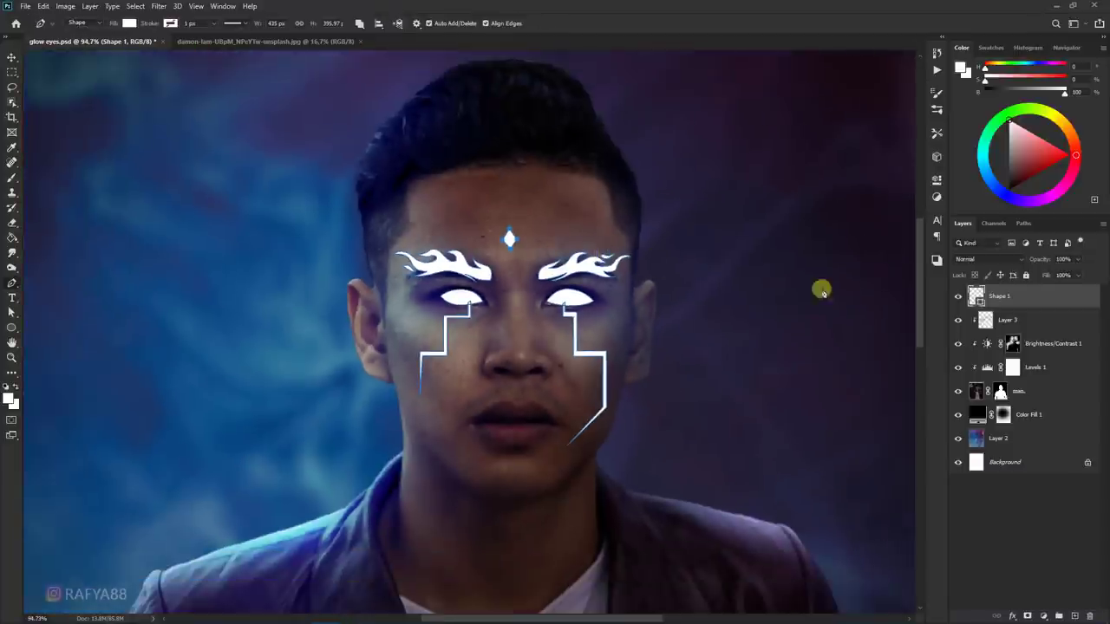
pyautogui.click(1004, 320)
pyautogui.scroll(-2, 585, 213)
pyautogui.scroll(2, 575, 216)
pyautogui.scroll(1, 574, 236)
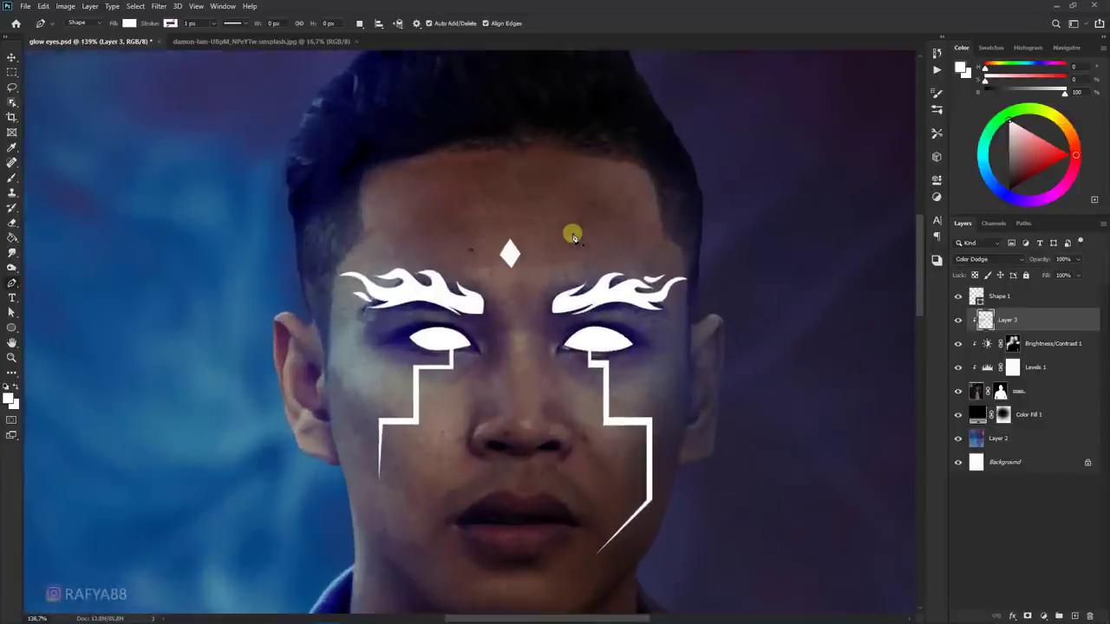
pyautogui.scroll(2, 573, 236)
pyautogui.press('v')
pyautogui.moveTo(502, 259); pyautogui.dragTo(509, 263)
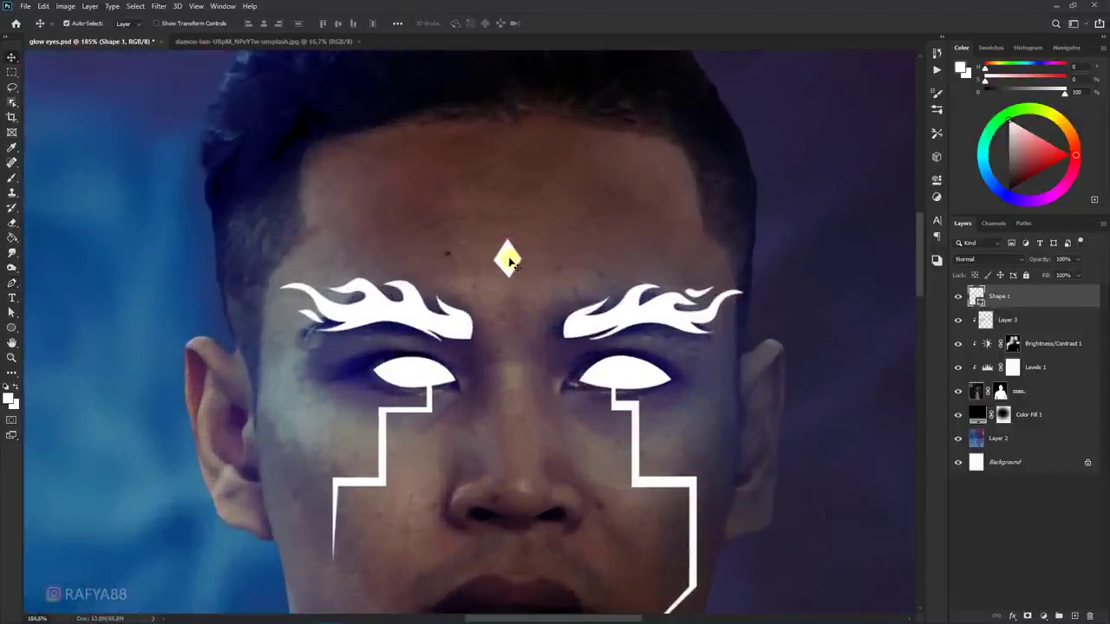
pyautogui.hotkey('ctrl', 'z')
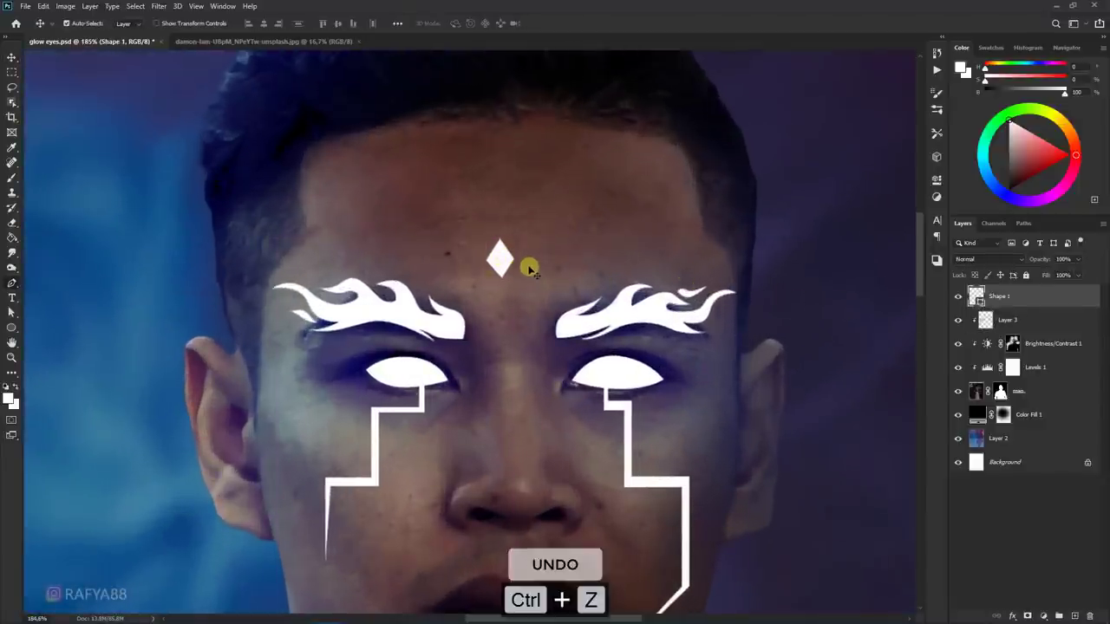
# - Shift the forehead diamond slightly right and down to centre it between the brows
pyautogui.press('p')
pyautogui.hotkey('ctrl', 't')
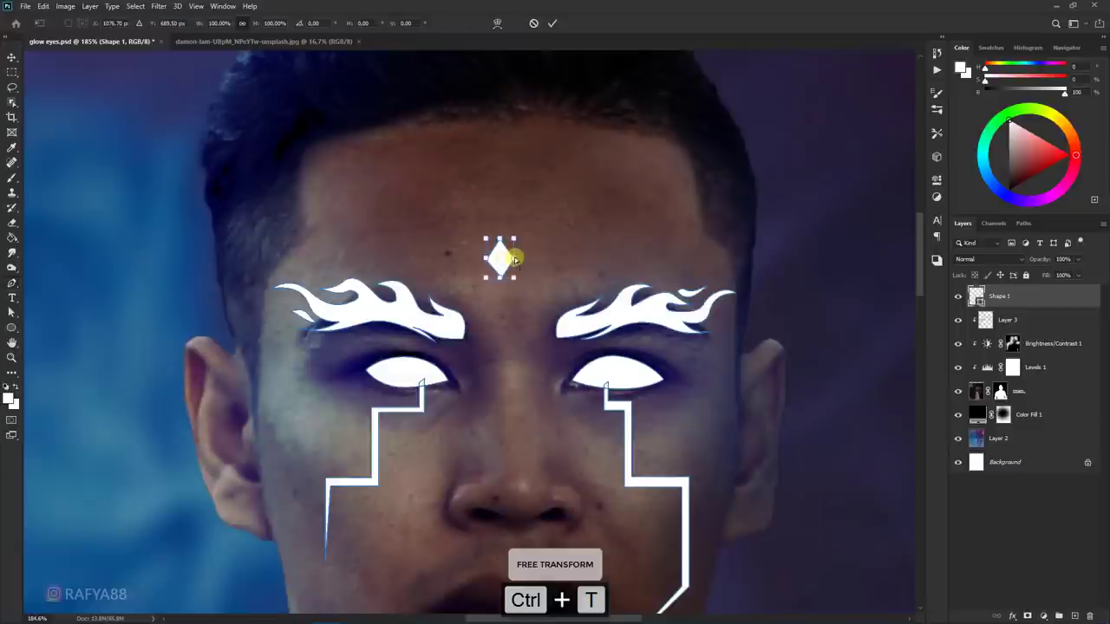
pyautogui.moveTo(504, 260); pyautogui.dragTo(510, 264)
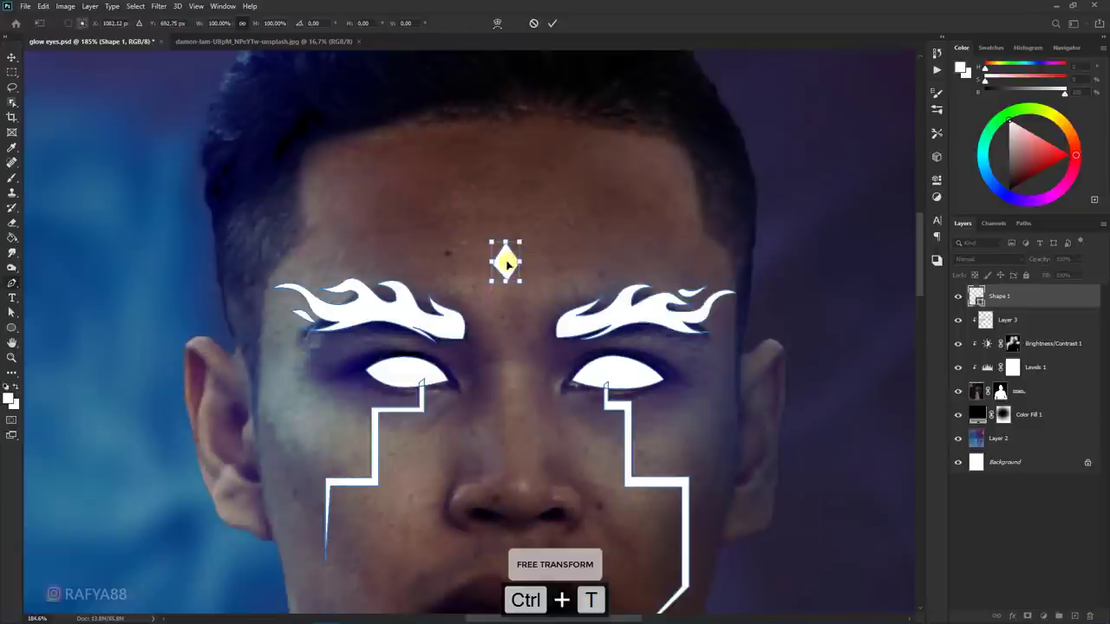
pyautogui.press('Return')
pyautogui.scroll(-3, 681, 208)
pyautogui.scroll(-2, 768, 230)
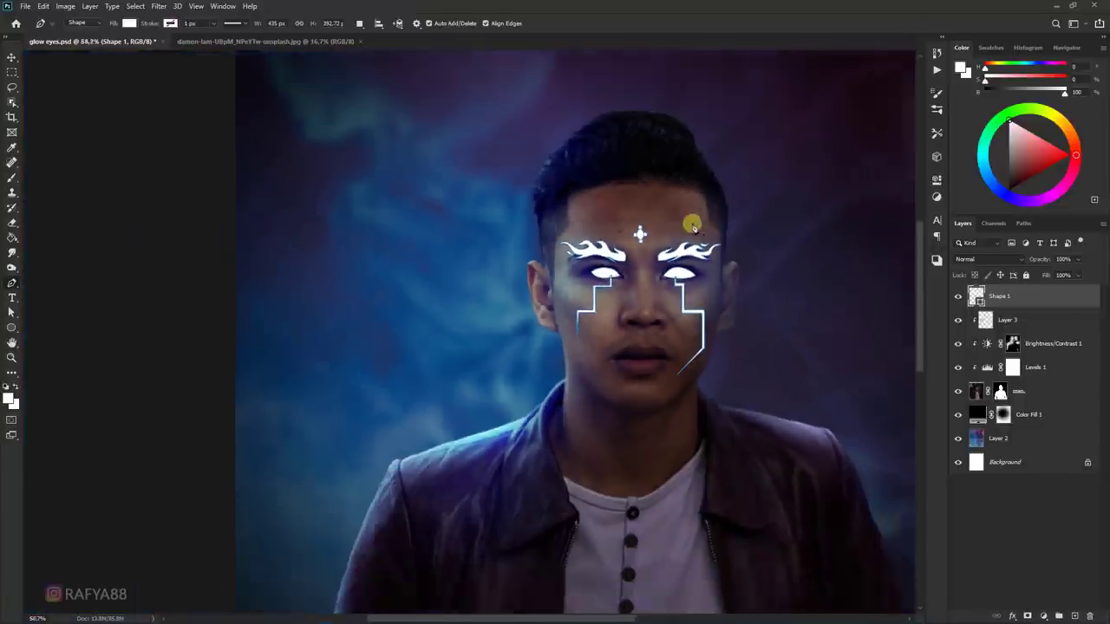
pyautogui.scroll(-1, 691, 218)
pyautogui.scroll(-1, 702, 203)
pyautogui.scroll(-1, 674, 200)
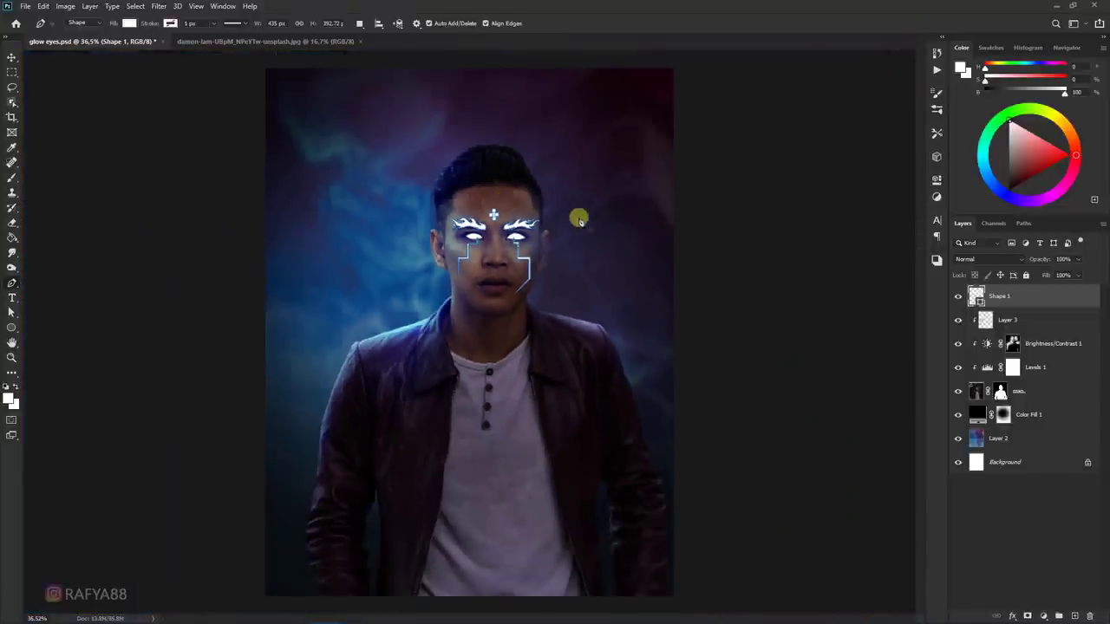
pyautogui.scroll(1, 501, 253)
pyautogui.scroll(2, 482, 210)
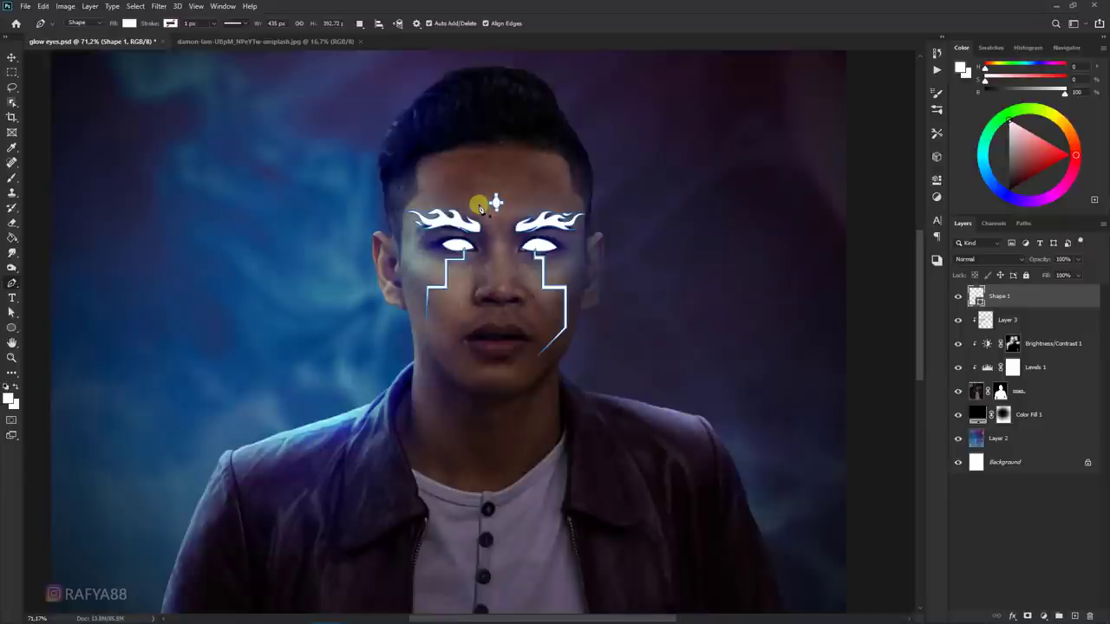
pyautogui.scroll(1, 481, 210)
# - Enable Outer Glow on Shape 1 and choose a bright blue glow colour
pyautogui.rightClick(1037, 297)
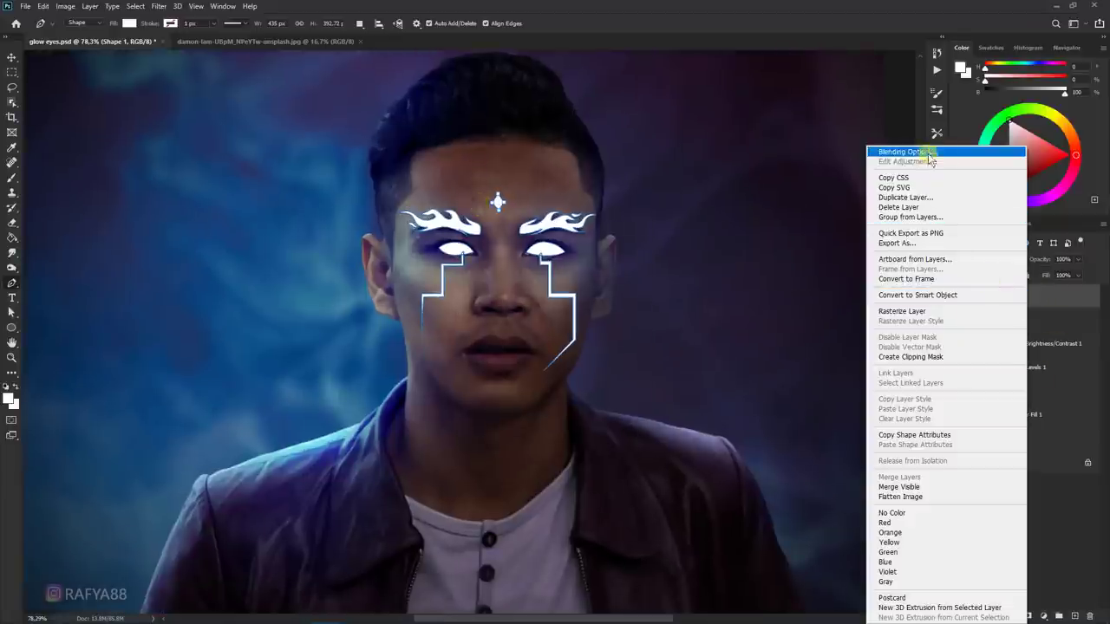
pyautogui.click(950, 152)
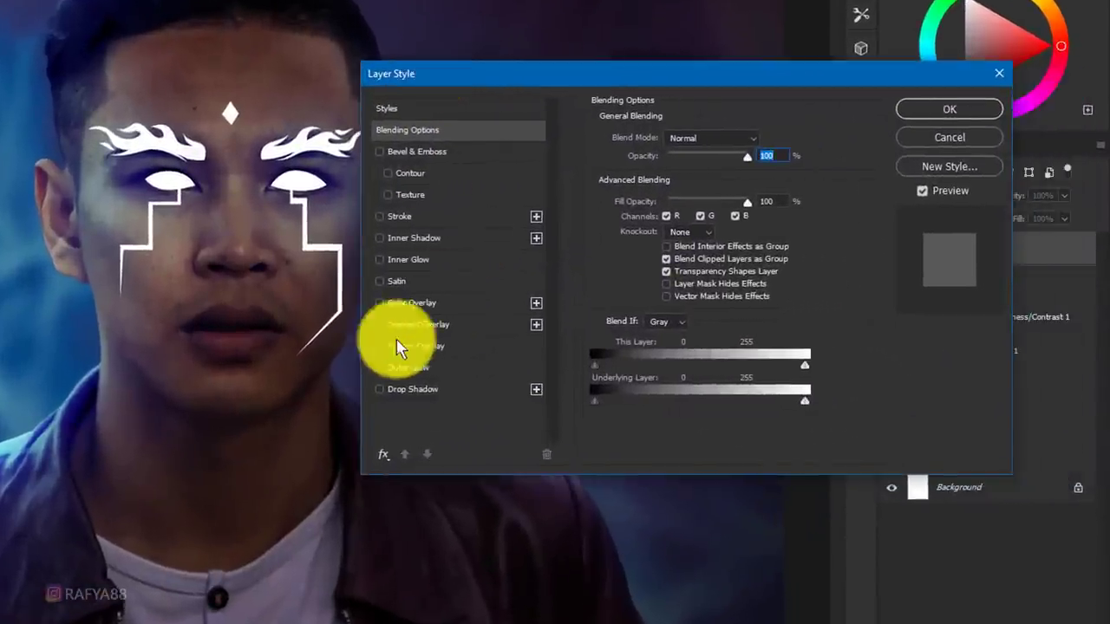
pyautogui.click(433, 372)
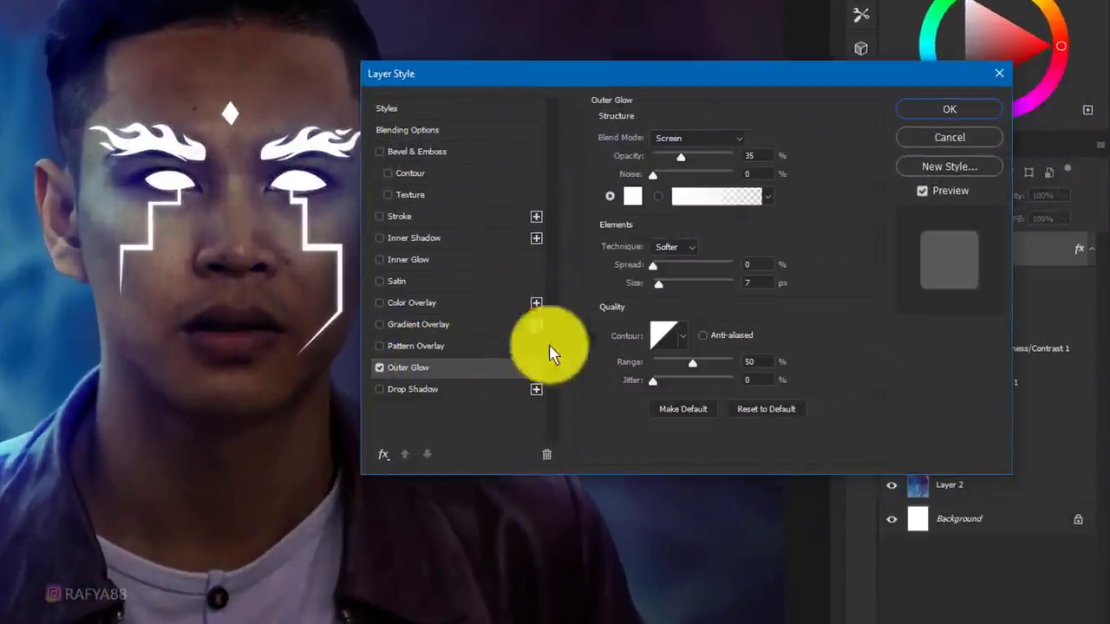
pyautogui.click(633, 196)
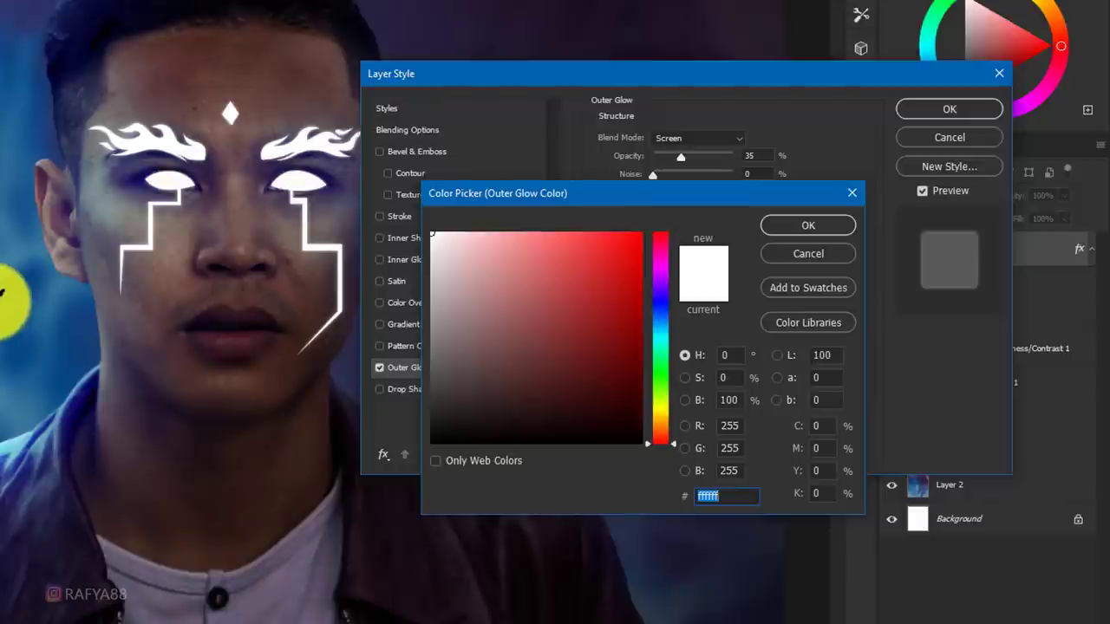
pyautogui.click(17, 286)
pyautogui.moveTo(565, 285); pyautogui.dragTo(610, 241)
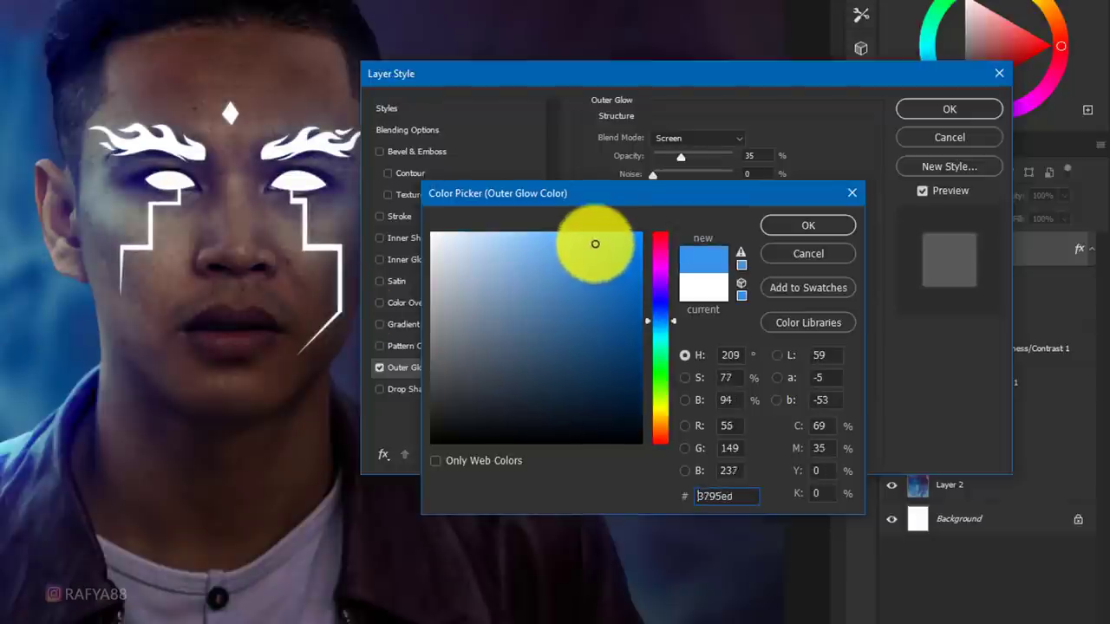
pyautogui.click(662, 325)
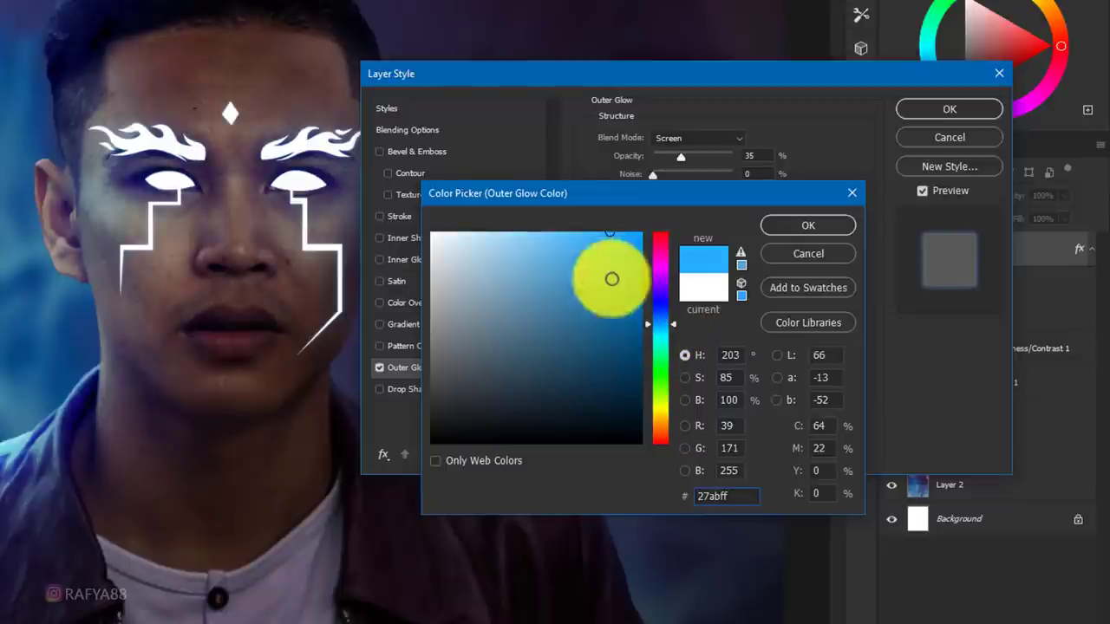
pyautogui.click(601, 232)
pyautogui.click(791, 230)
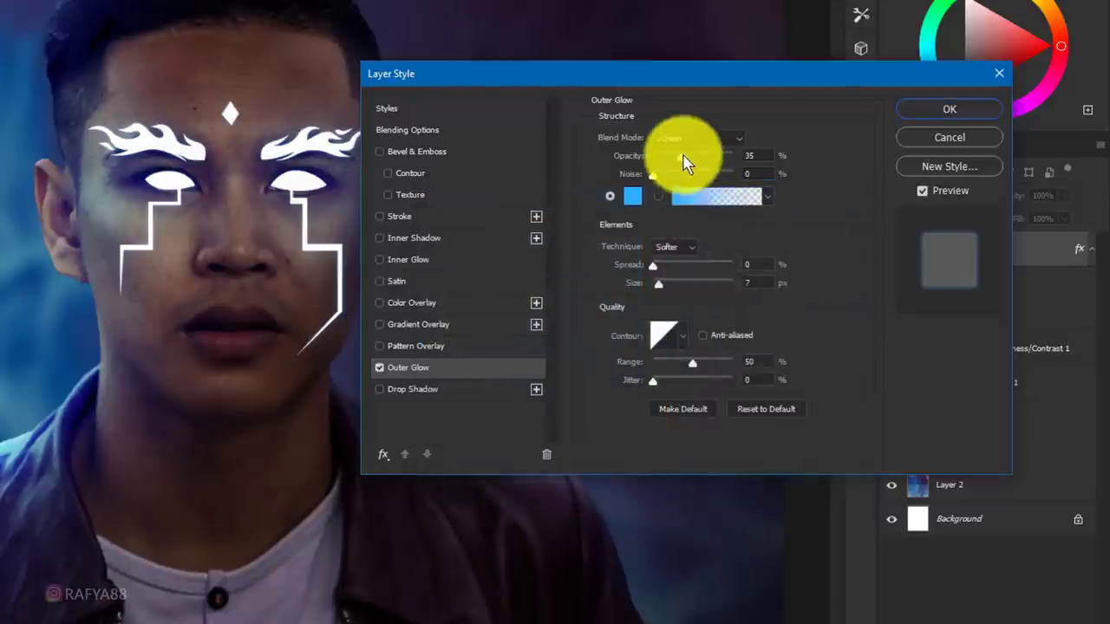
# - Set the outer glow to 100% opacity and 27 px size, and apply it
pyautogui.moveTo(682, 157); pyautogui.dragTo(833, 174)
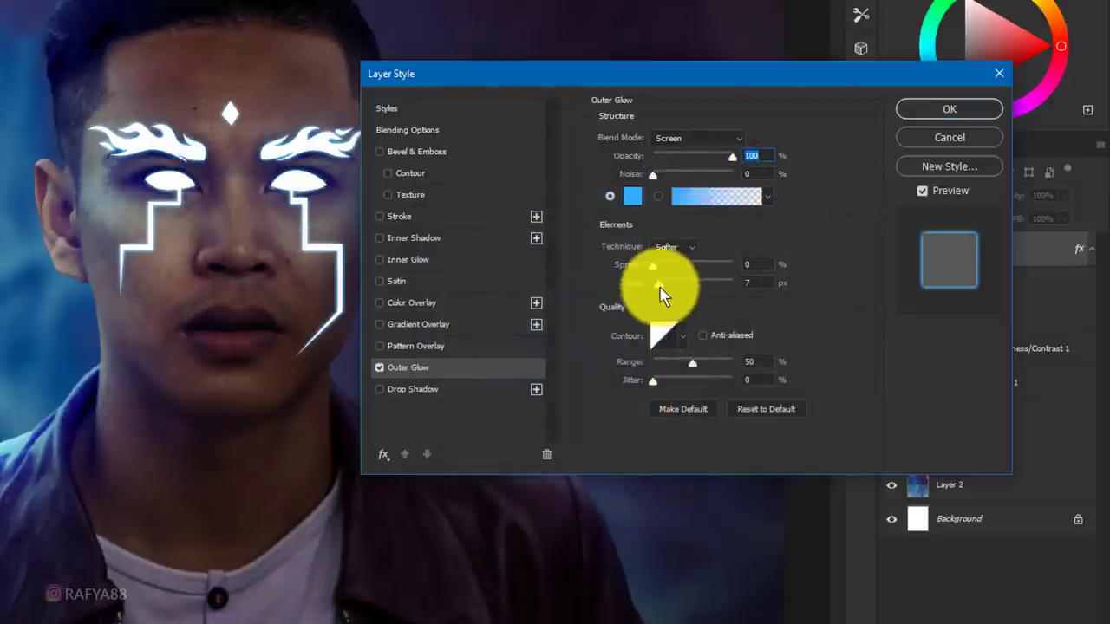
pyautogui.moveTo(662, 284); pyautogui.dragTo(671, 297)
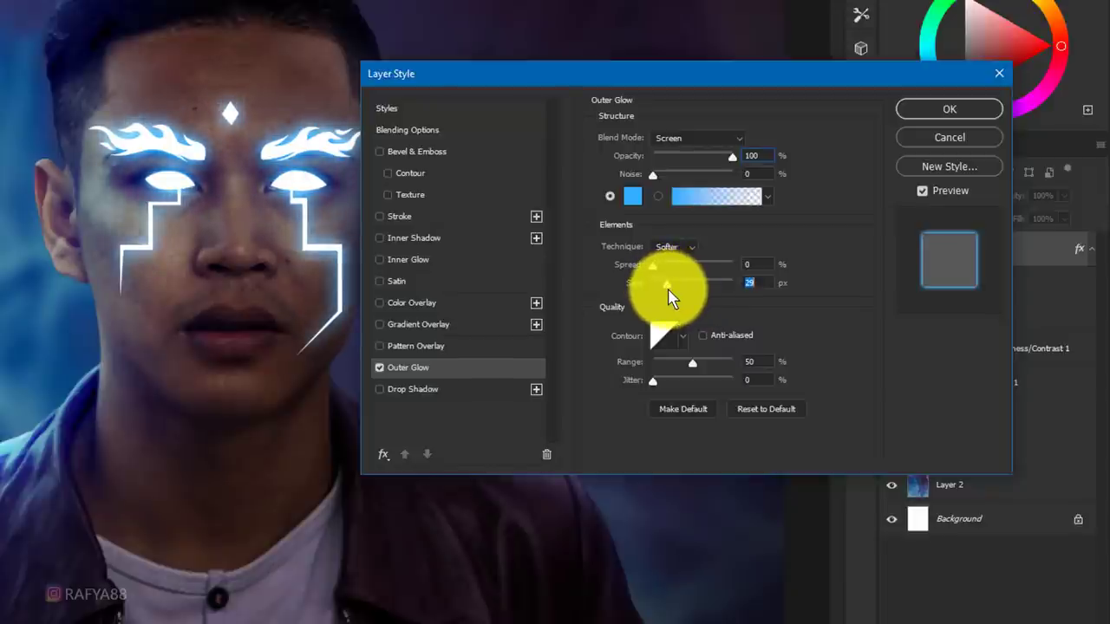
pyautogui.click(923, 114)
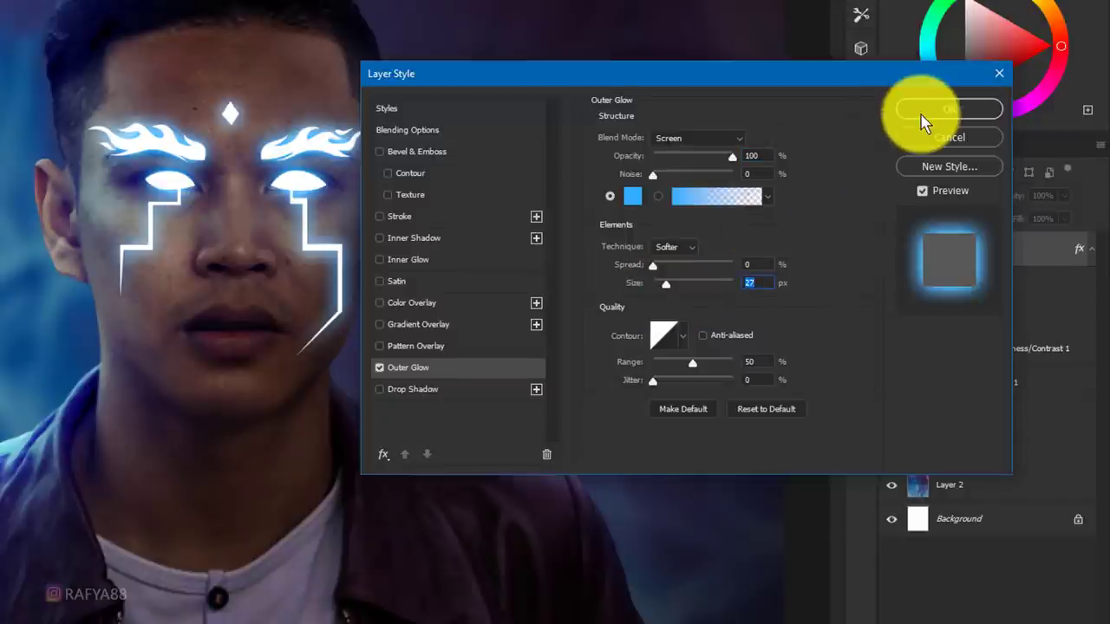
pyautogui.click(924, 122)
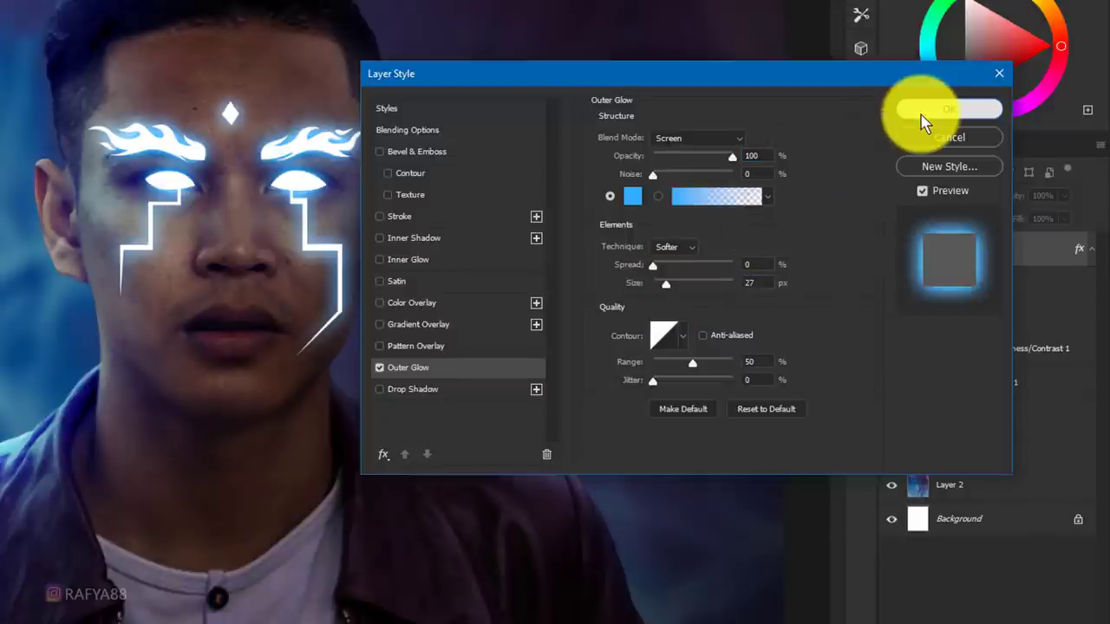
pyautogui.scroll(-3, 297, 174)
pyautogui.scroll(-2, 263, 181)
# - Add a new empty Layer 4 directly above the Shape 1 layer
pyautogui.scroll(-1, 264, 173)
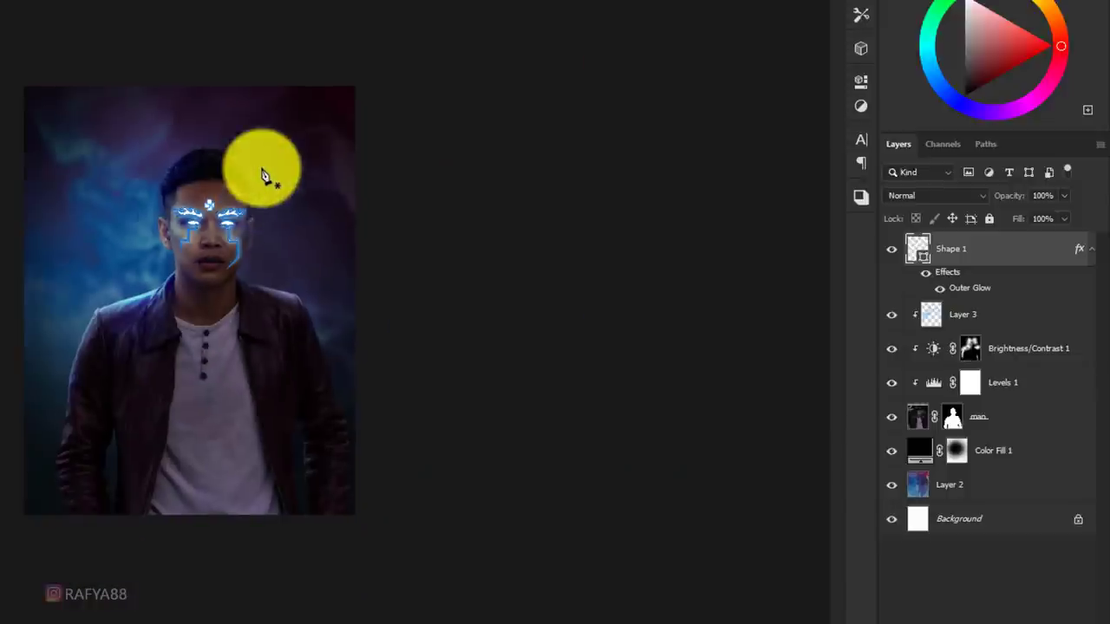
pyautogui.scroll(2, 264, 176)
pyautogui.click(1006, 314)
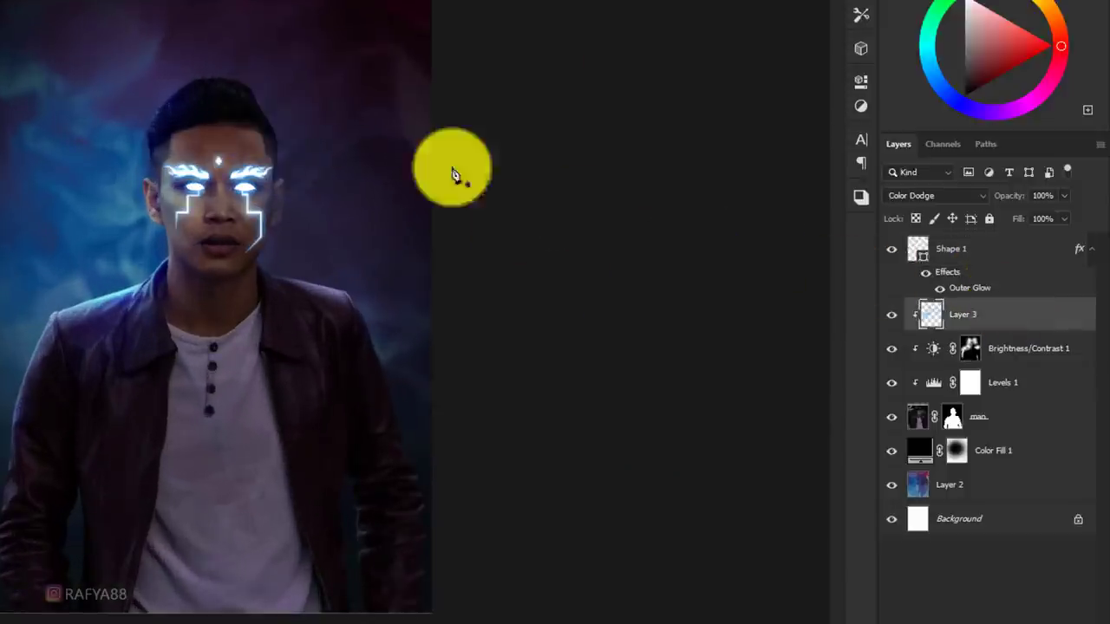
pyautogui.scroll(1, 208, 99)
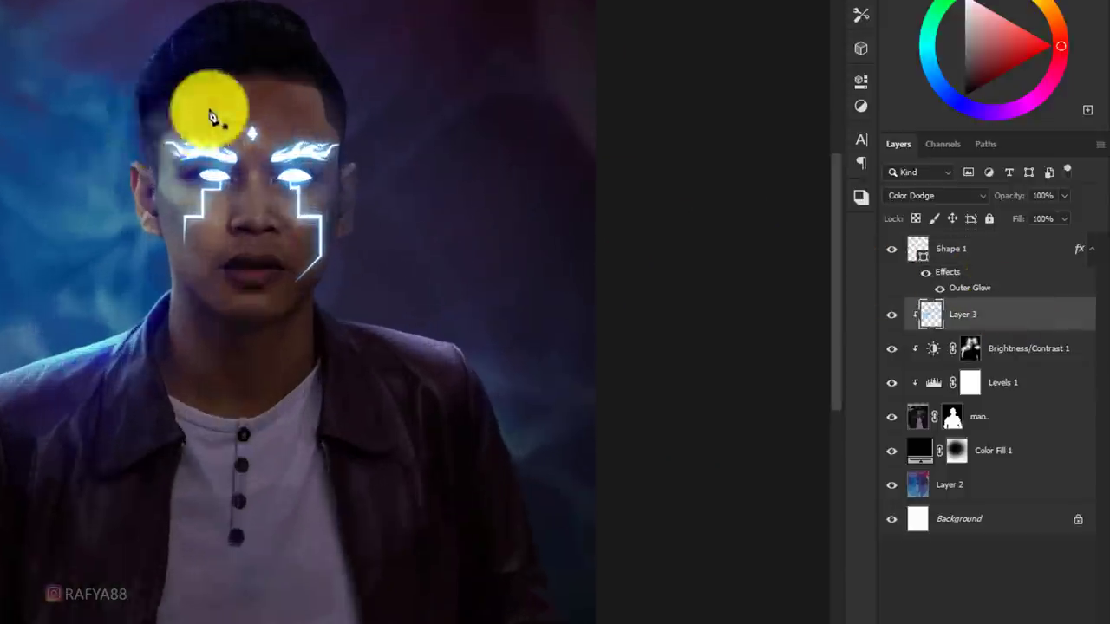
pyautogui.scroll(1, 208, 99)
pyautogui.click(997, 252)
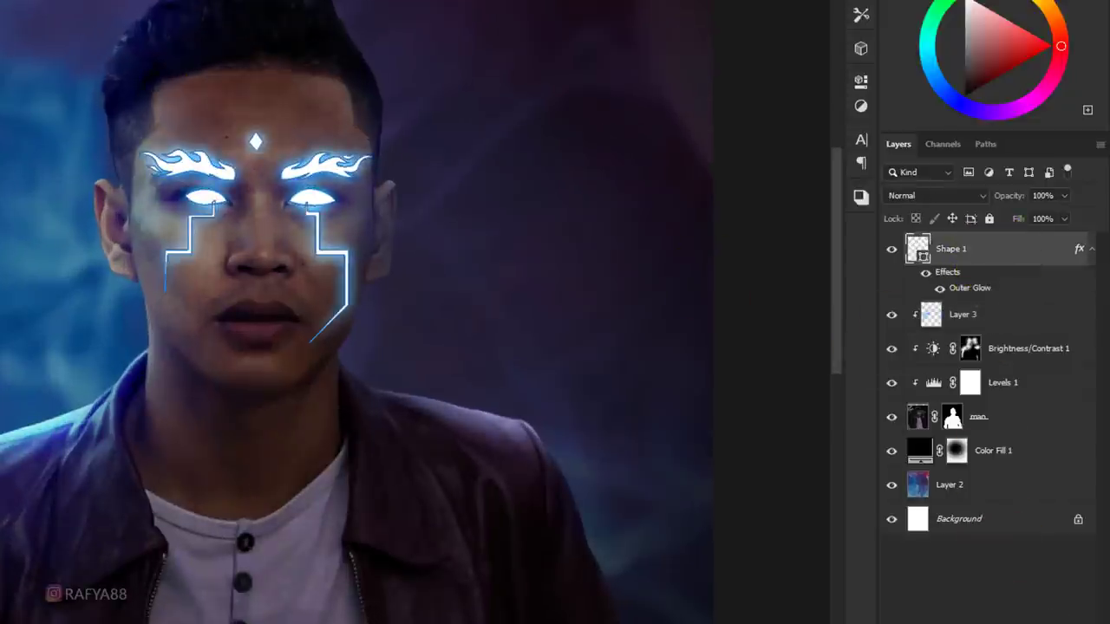
pyautogui.hotkey('ctrl', 'shift', 'alt', 'n')
# - Set the foreground painting colour to light blue #18578e
pyautogui.scroll(-1, 182, 188)
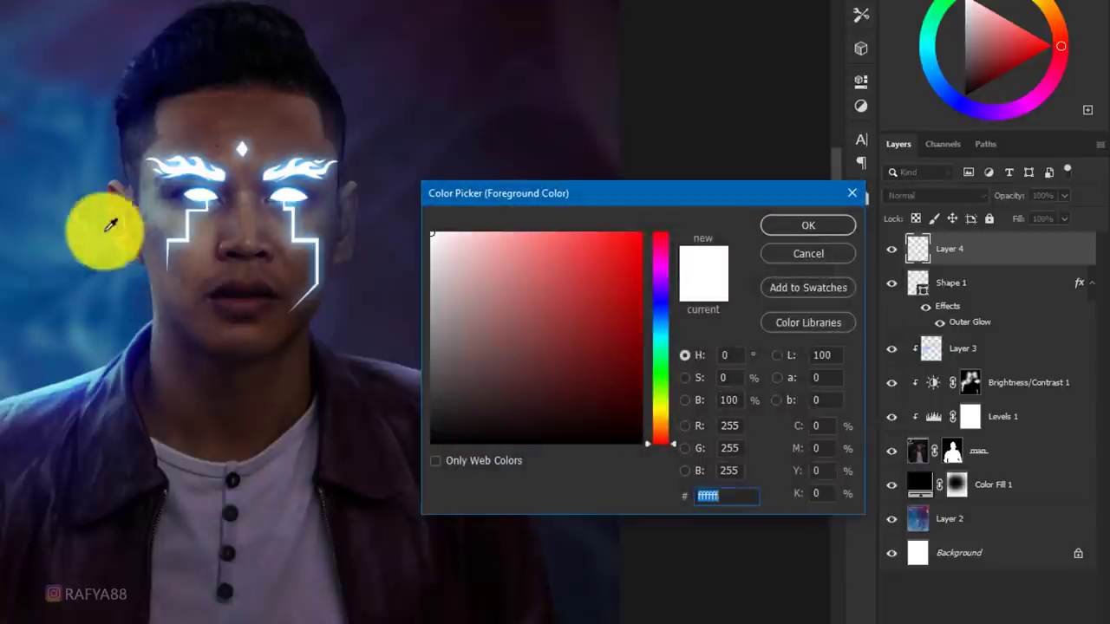
pyautogui.moveTo(107, 230); pyautogui.dragTo(60, 214)
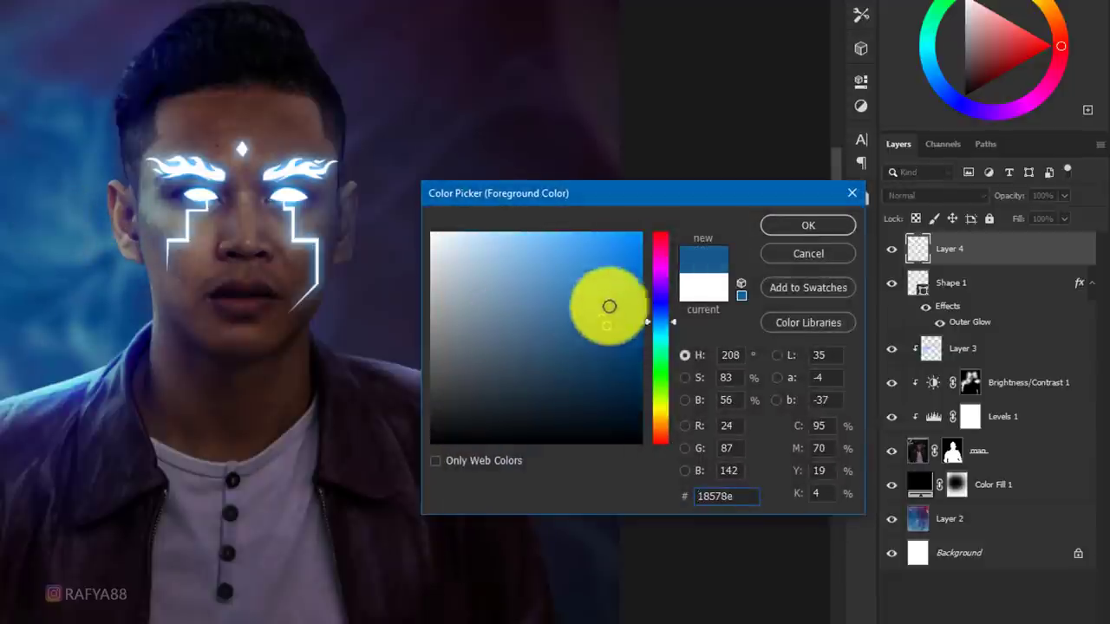
pyautogui.click(595, 274)
pyautogui.click(780, 227)
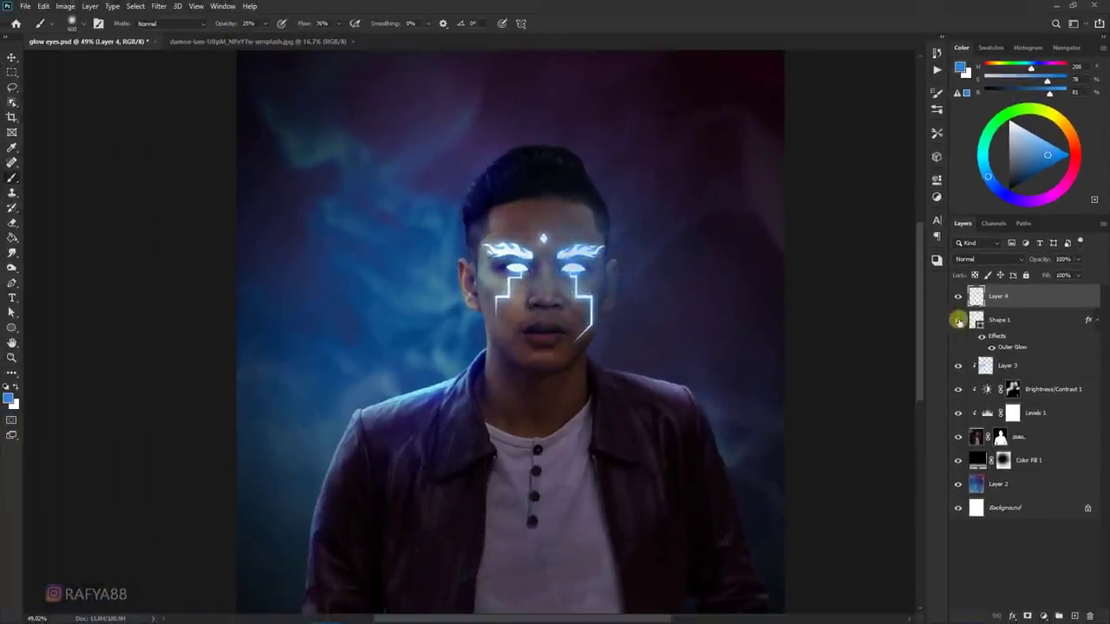
# - Set Layer 4 to Color Dodge and brush soft blue glow around the eyes
pyautogui.click(975, 262)
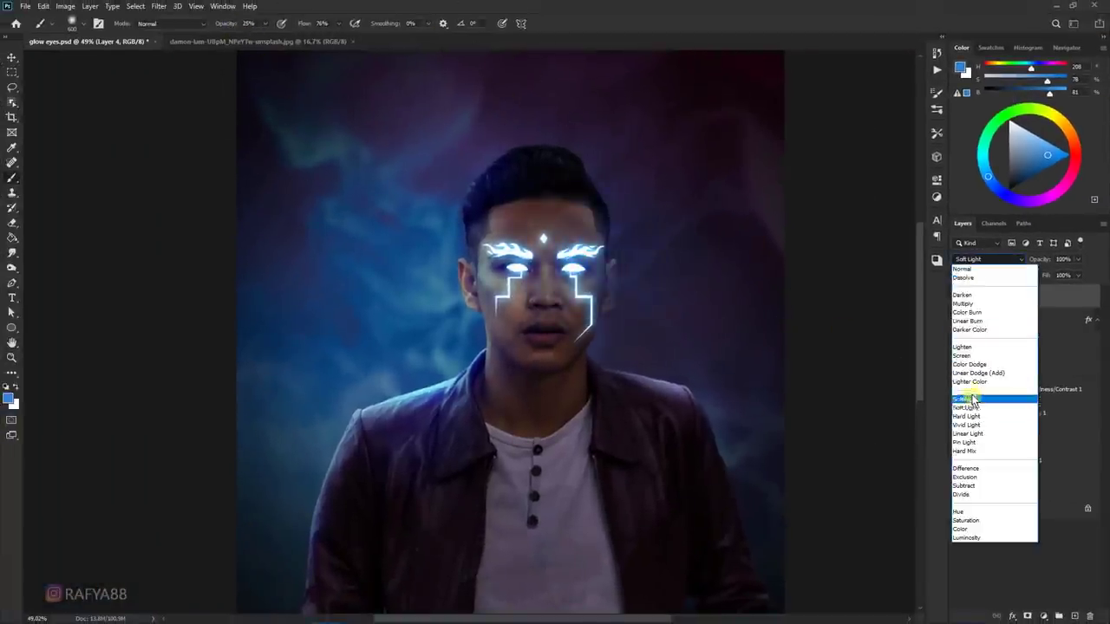
pyautogui.click(977, 366)
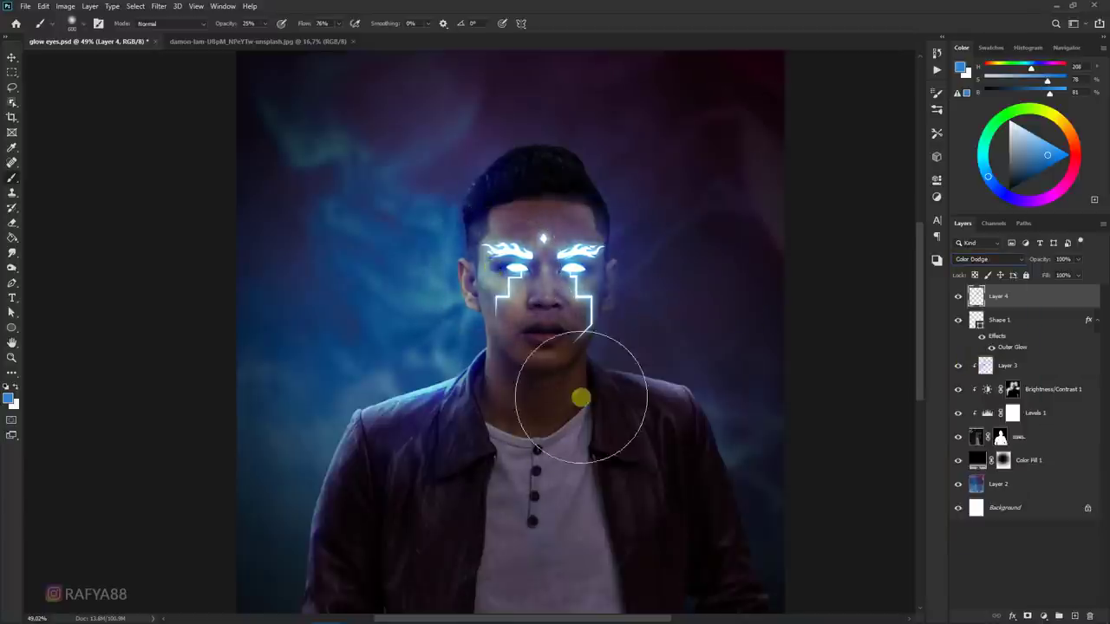
pyautogui.moveTo(576, 276)
pyautogui.mouseDown()
pyautogui.moveTo(528, 297)
pyautogui.moveTo(768, 298)
pyautogui.mouseUp()
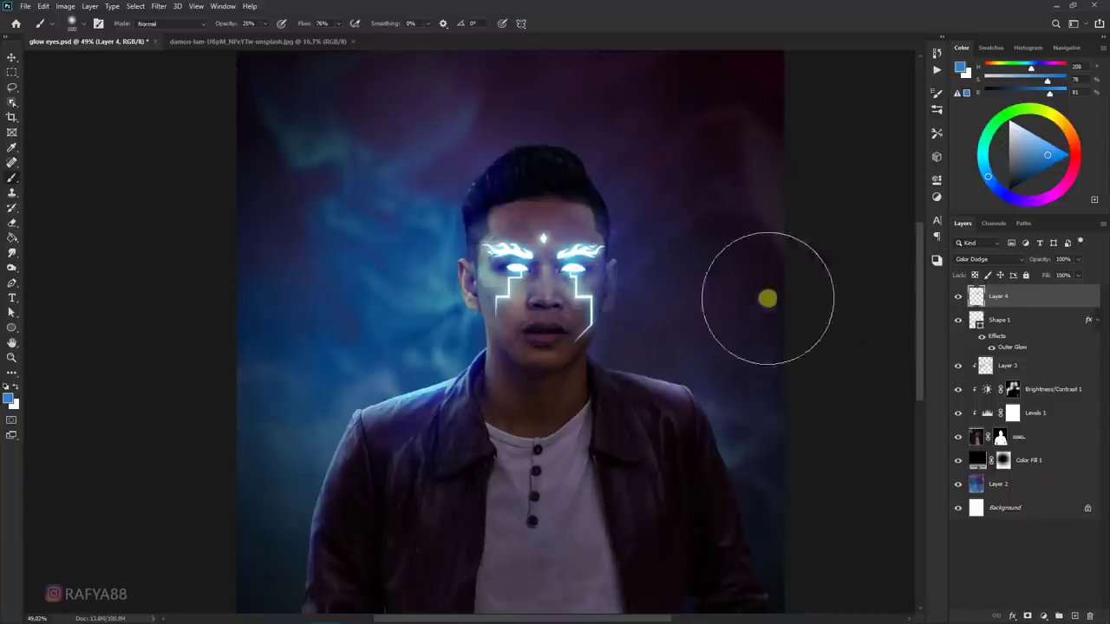
pyautogui.click(980, 260)
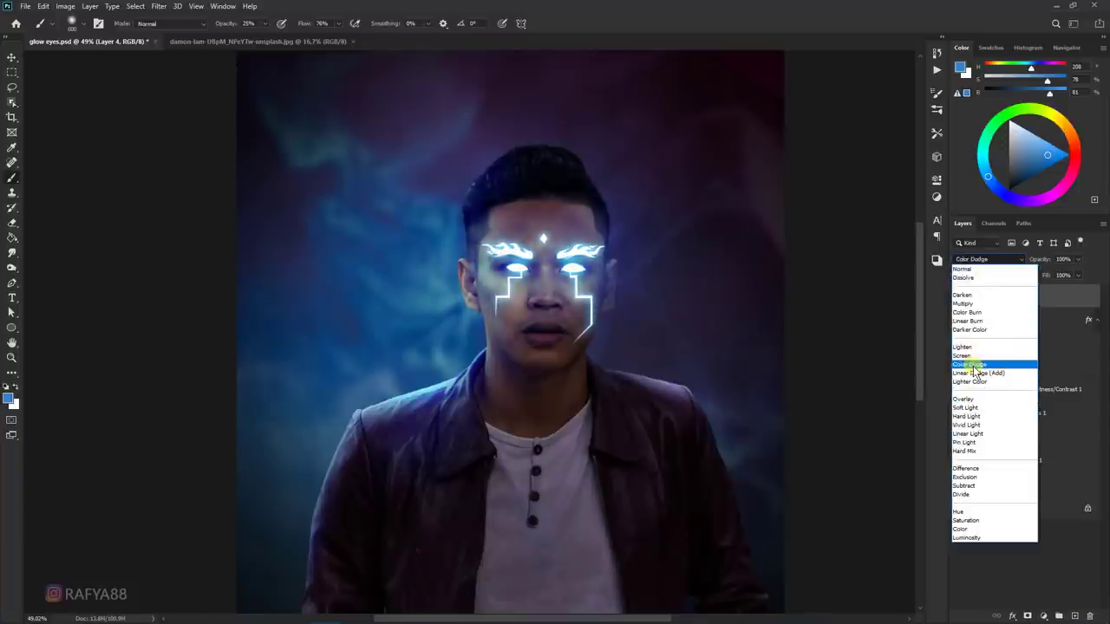
pyautogui.click(972, 365)
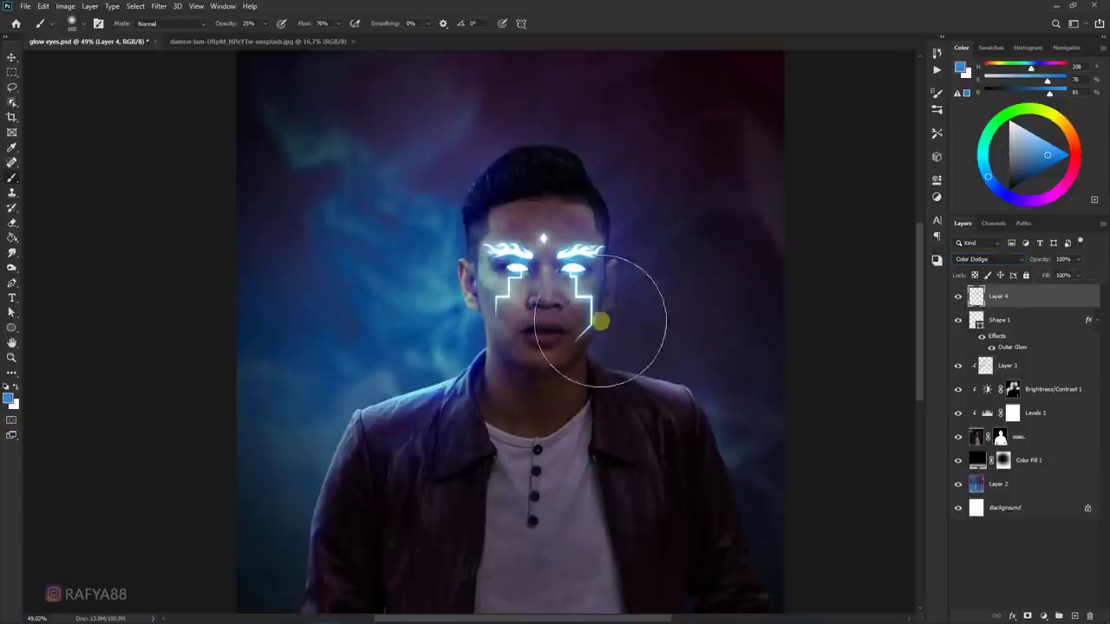
# - Toggle Layer 3's visibility to compare the intensified eye glow
pyautogui.keyDown('alt'); pyautogui.scroll(-3, 520, 287); pyautogui.keyUp('alt')
pyautogui.keyDown('alt'); pyautogui.scroll(-2, 521, 252); pyautogui.keyUp('alt')
pyautogui.keyDown('alt'); pyautogui.scroll(2, 510, 244); pyautogui.keyUp('alt')
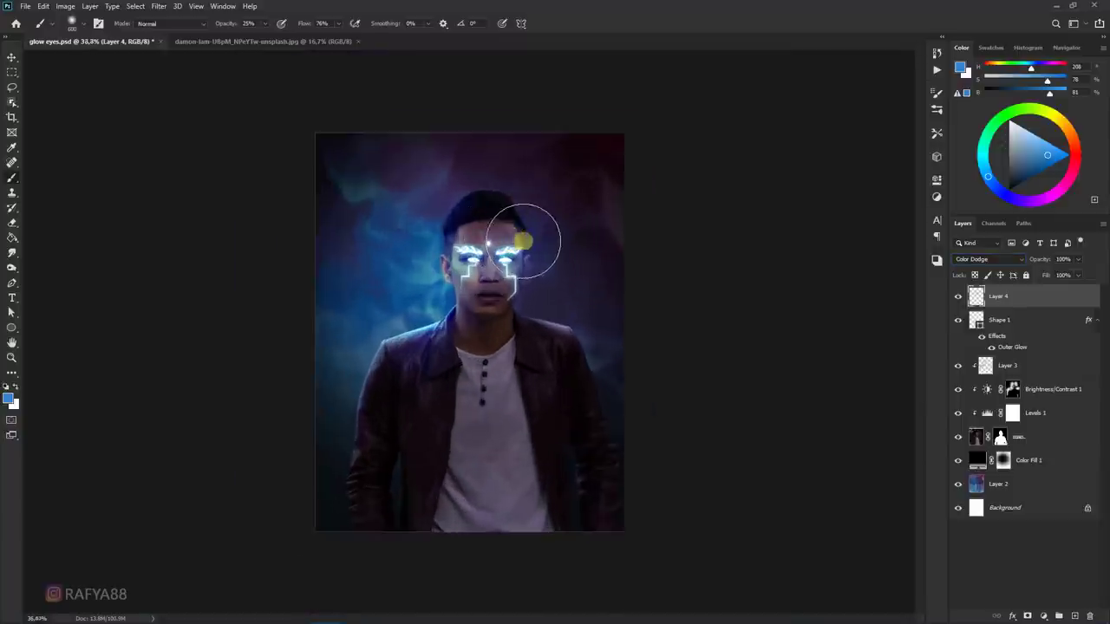
pyautogui.keyDown('alt'); pyautogui.scroll(2, 516, 223); pyautogui.keyUp('alt')
pyautogui.keyDown('alt'); pyautogui.scroll(-1, 581, 277); pyautogui.keyUp('alt')
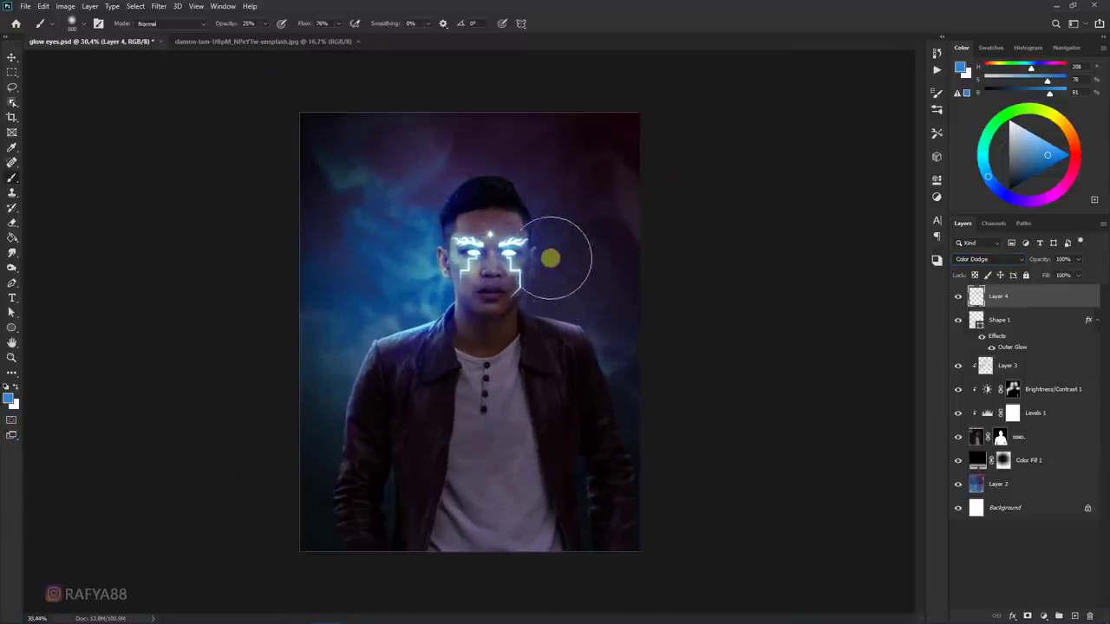
pyautogui.keyDown('alt'); pyautogui.scroll(2, 546, 247); pyautogui.keyUp('alt')
pyautogui.click(959, 368)
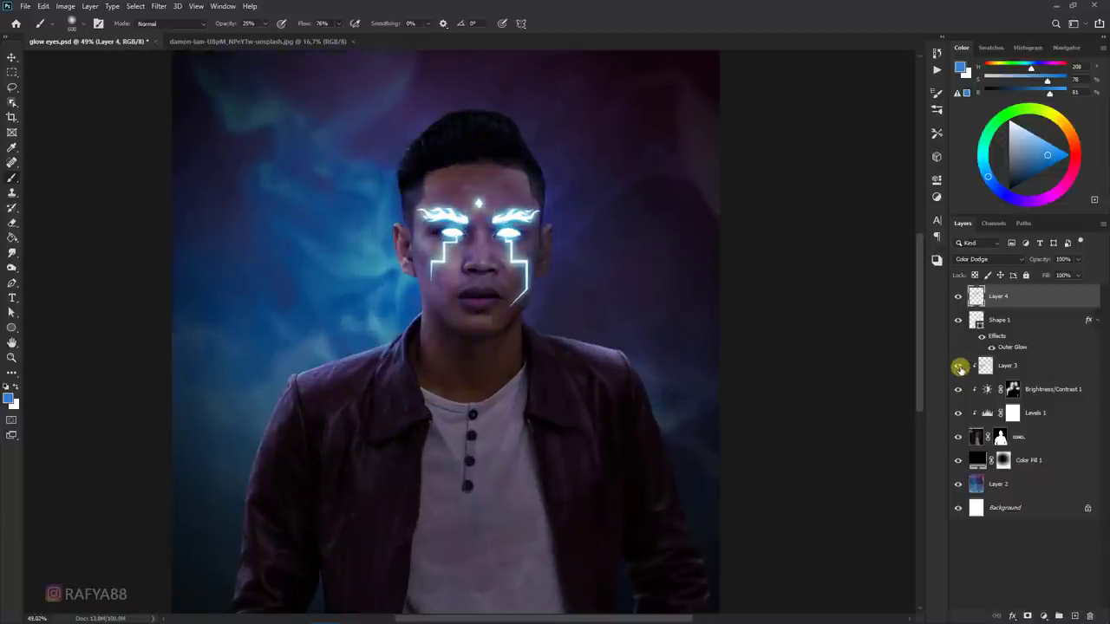
pyautogui.click(959, 367)
pyautogui.keyDown('alt'); pyautogui.scroll(-2, 536, 231); pyautogui.keyUp('alt')
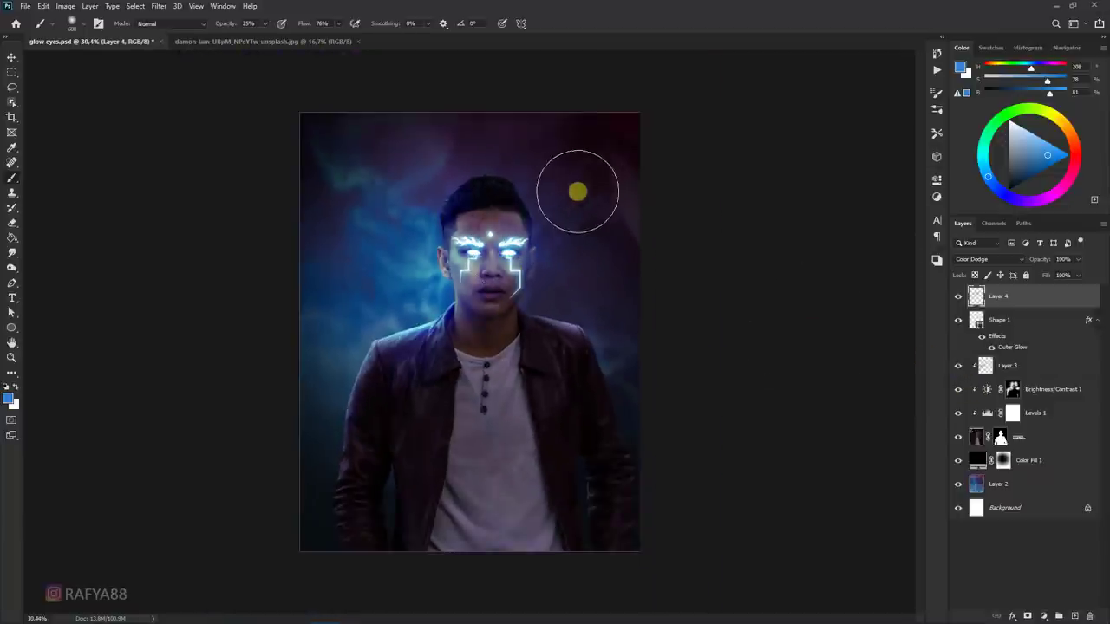
pyautogui.keyDown('alt'); pyautogui.scroll(-1, 579, 183); pyautogui.keyUp('alt')
pyautogui.keyDown('alt'); pyautogui.scroll(1, 560, 182); pyautogui.keyUp('alt')
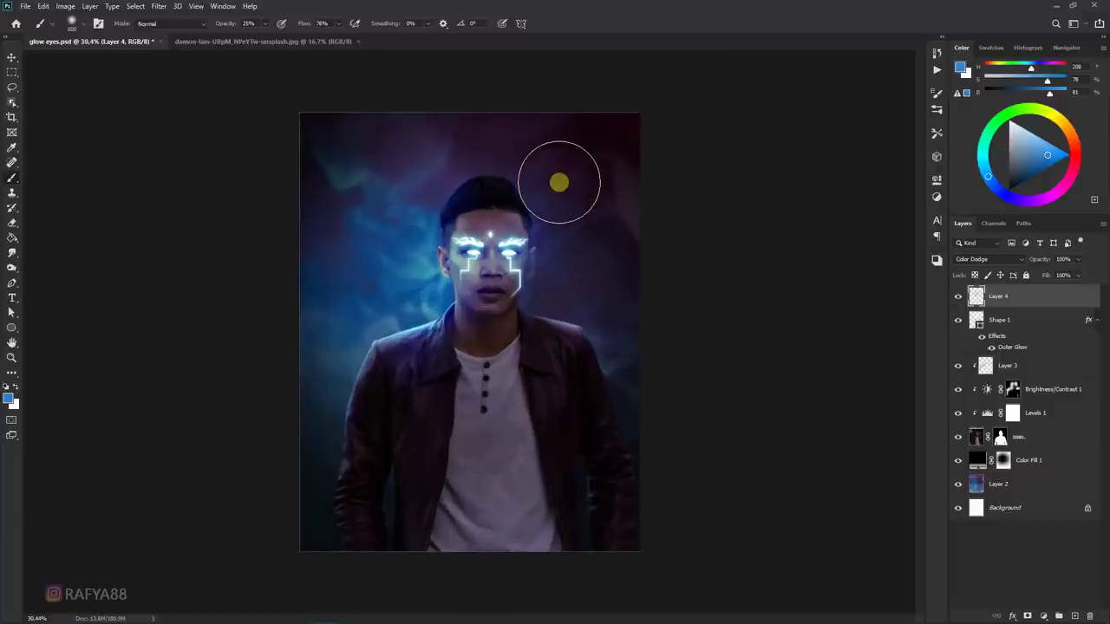
pyautogui.keyDown('alt'); pyautogui.scroll(2, 503, 210); pyautogui.keyUp('alt')
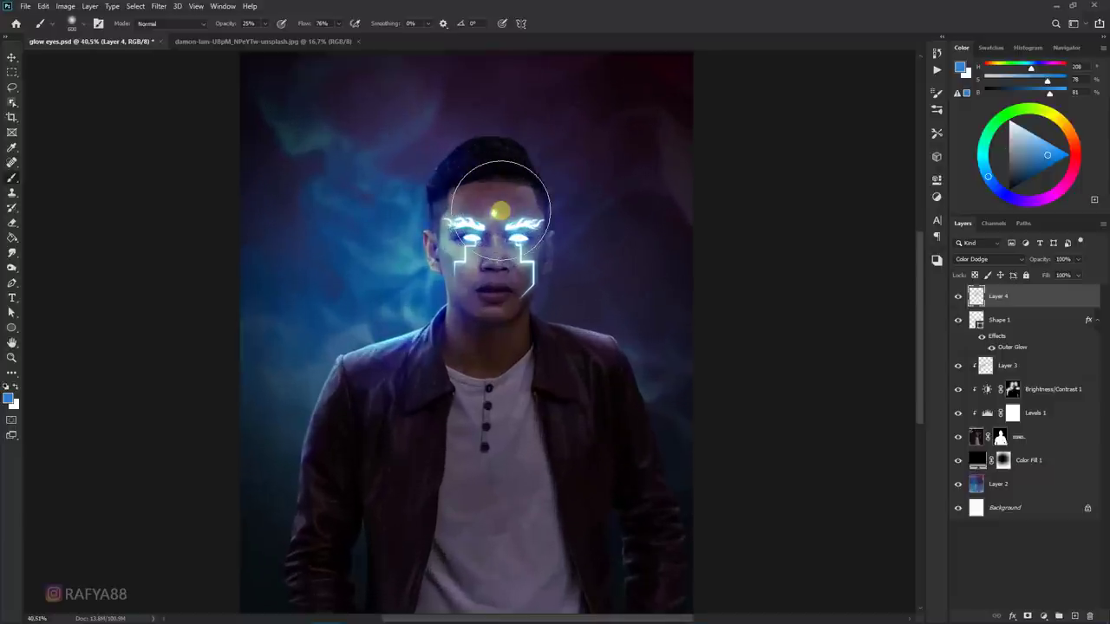
pyautogui.keyDown('alt'); pyautogui.scroll(-1, 555, 228); pyautogui.keyUp('alt')
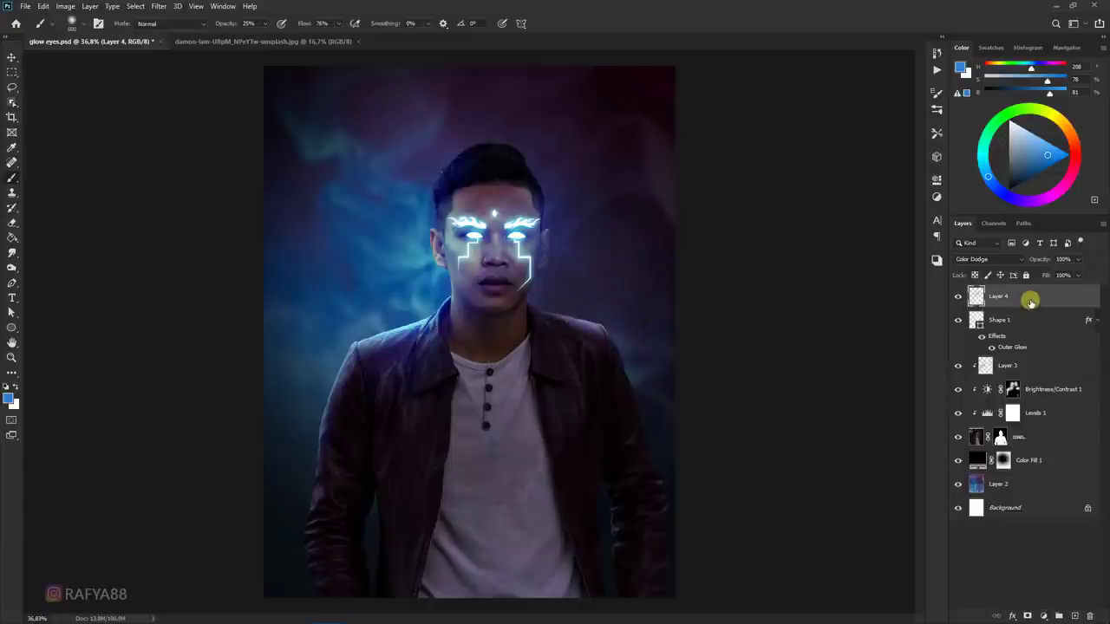
pyautogui.keyDown('alt'); pyautogui.scroll(-1, 802, 272); pyautogui.keyUp('alt')
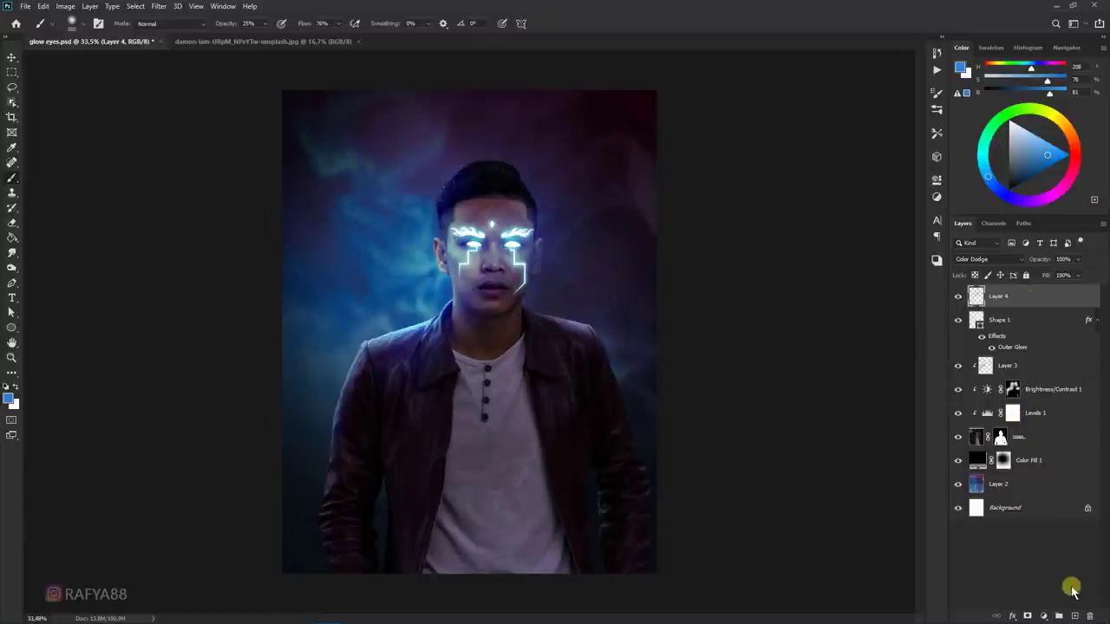
# - On a new Layer 5, paint soft blue glow over the left background with a larger brush
pyautogui.click(1075, 616)
pyautogui.press(']')
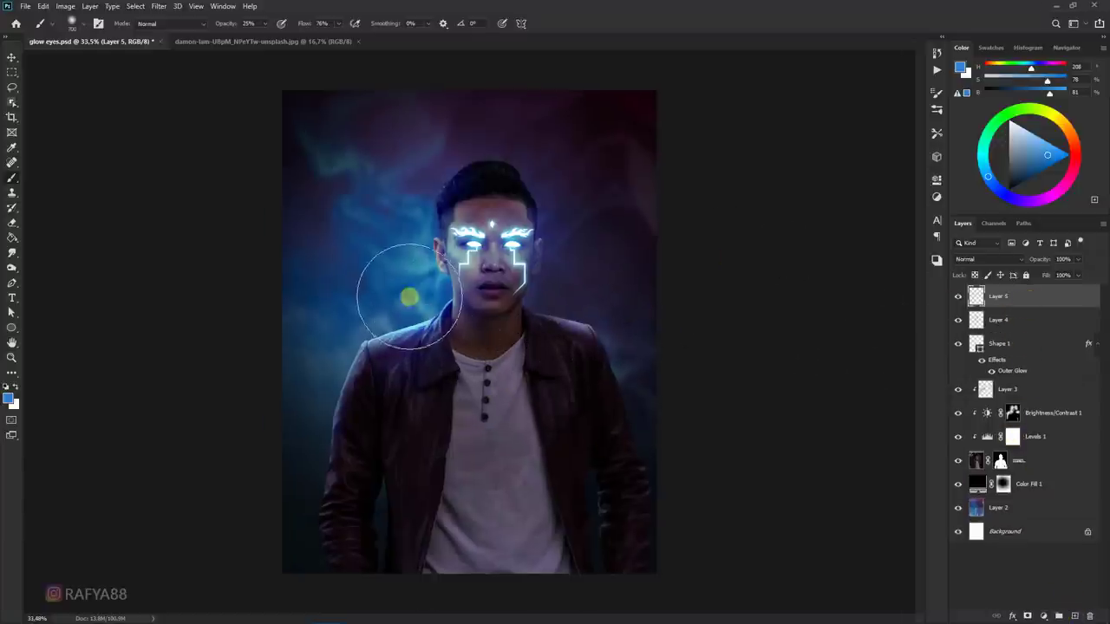
pyautogui.press(']')
pyautogui.press(']')
pyautogui.press(']')
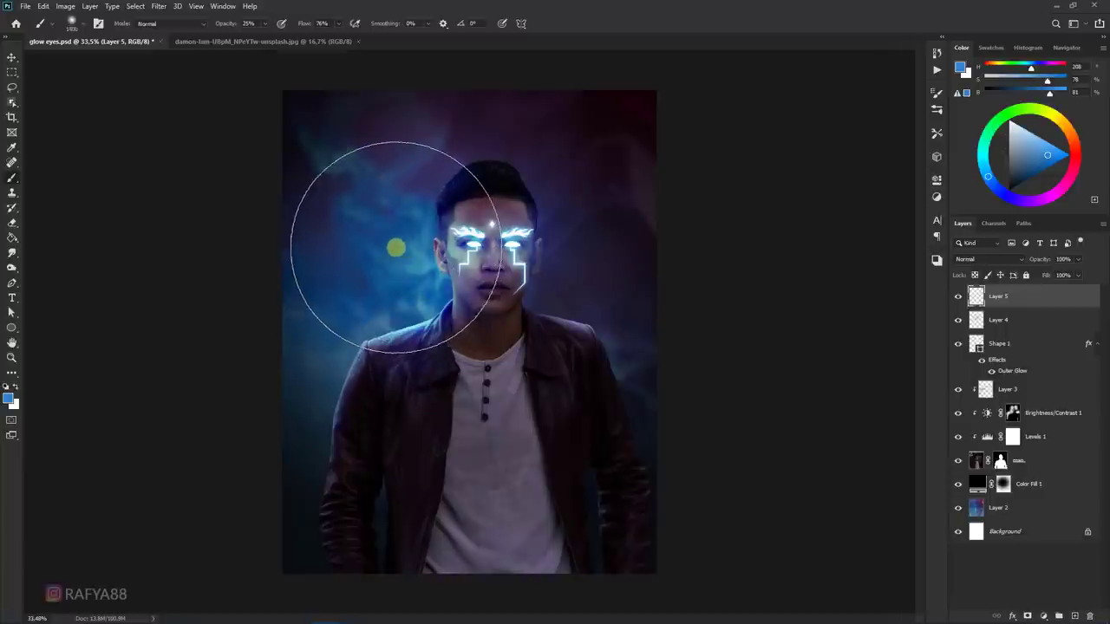
pyautogui.keyDown('alt'); pyautogui.keyDown('shift'); pyautogui.rightClick(392, 261); pyautogui.keyUp('shift'); pyautogui.keyUp('alt')
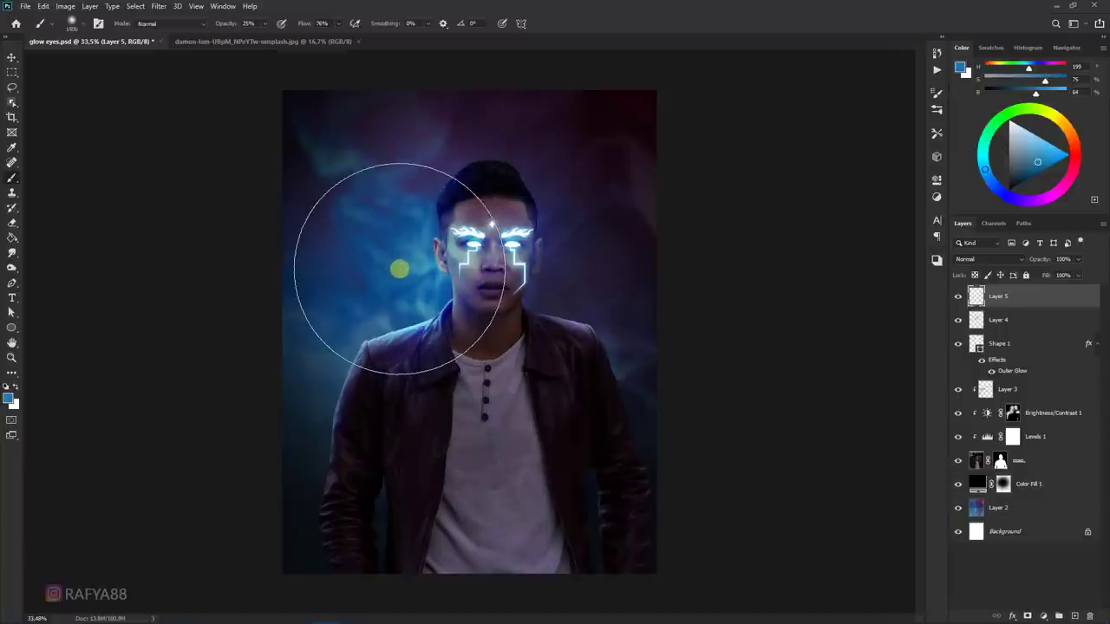
pyautogui.moveTo(399, 261); pyautogui.dragTo(482, 301)
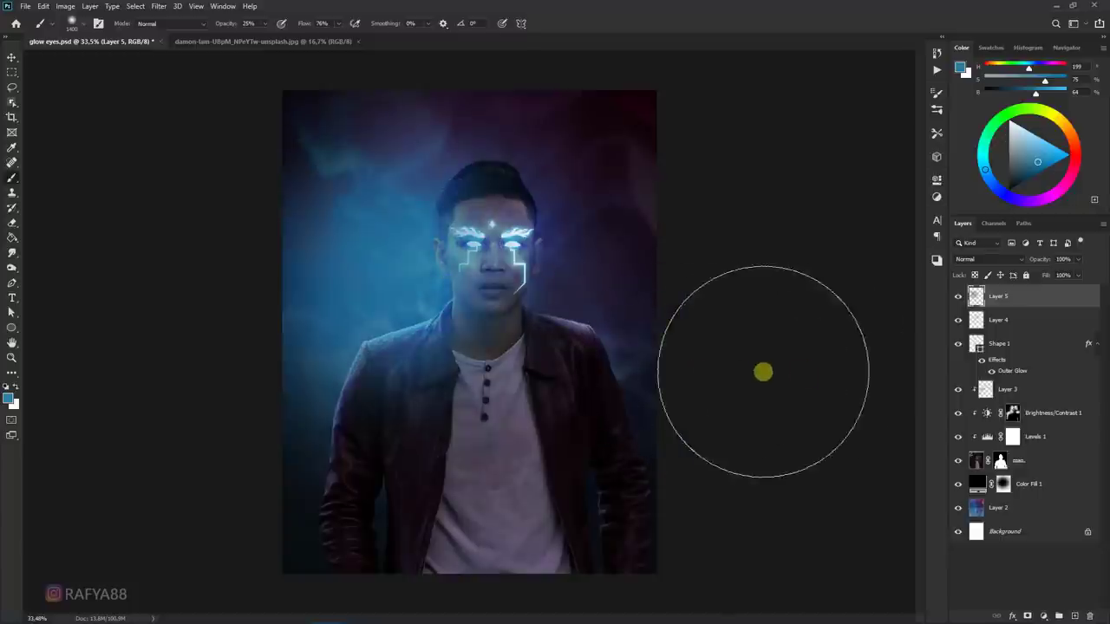
# - Set Layer 5 to Vivid Light at 57% opacity and shift it slightly left
pyautogui.click(980, 260)
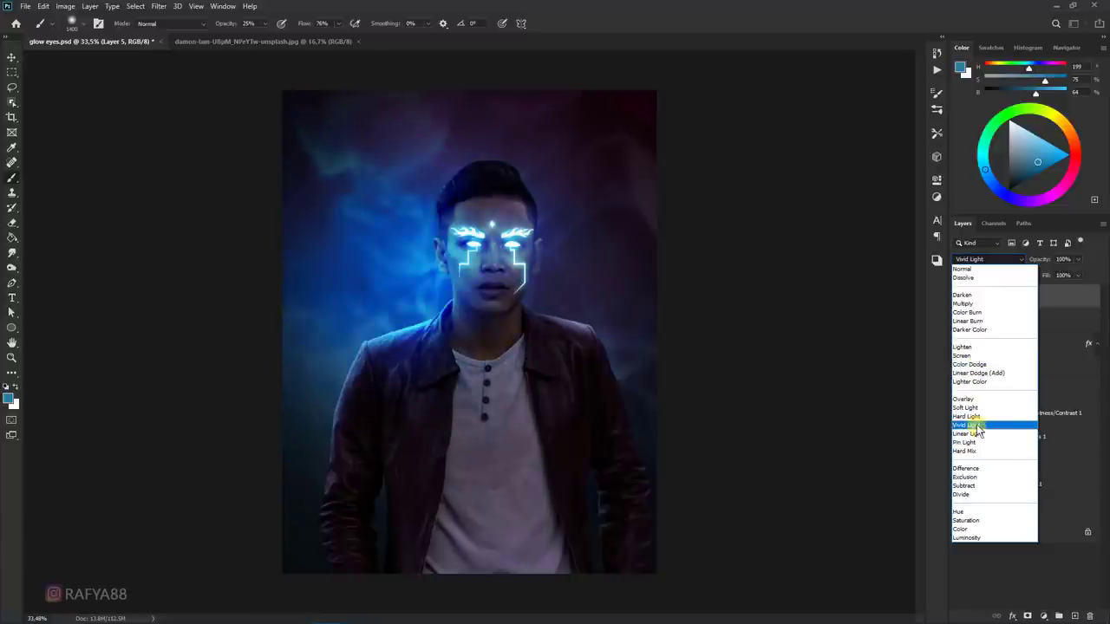
pyautogui.click(977, 427)
pyautogui.write('57')
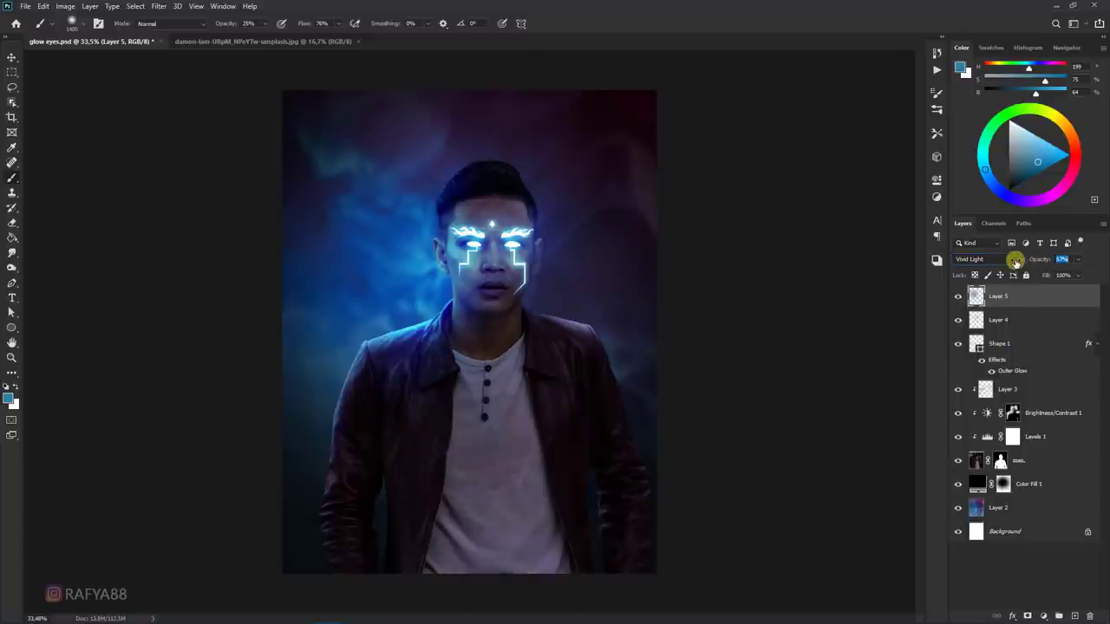
pyautogui.hotkey('ctrl', 't')
pyautogui.moveTo(455, 272); pyautogui.dragTo(443, 273)
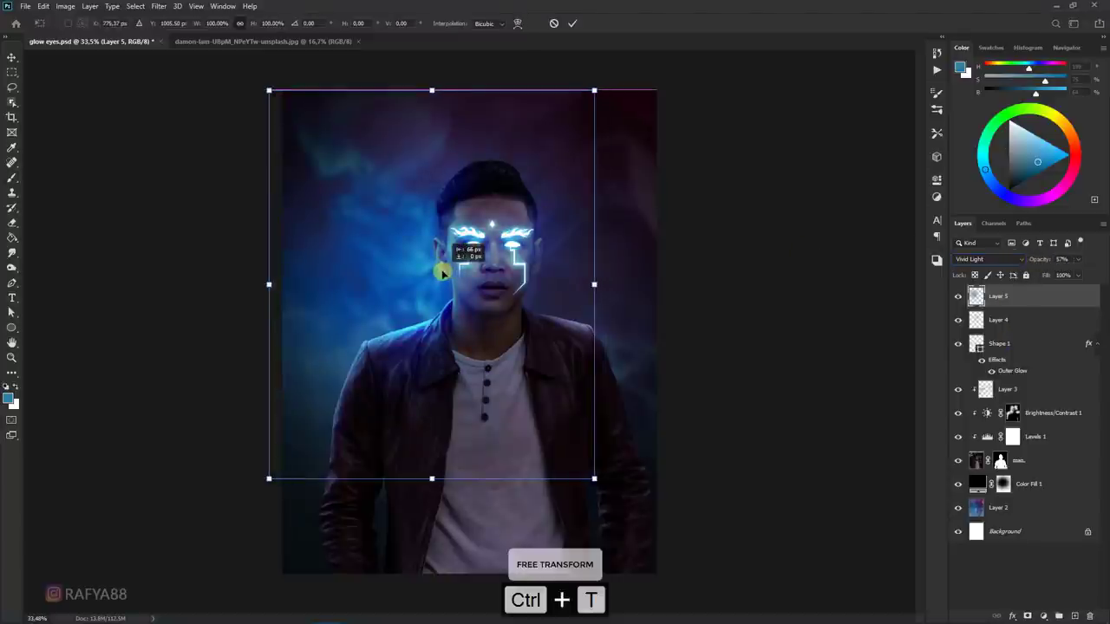
pyautogui.press('Return')
# - Add a new Layer 6 blended in Screen mode and toggle it to compare the glow
pyautogui.click(1075, 615)
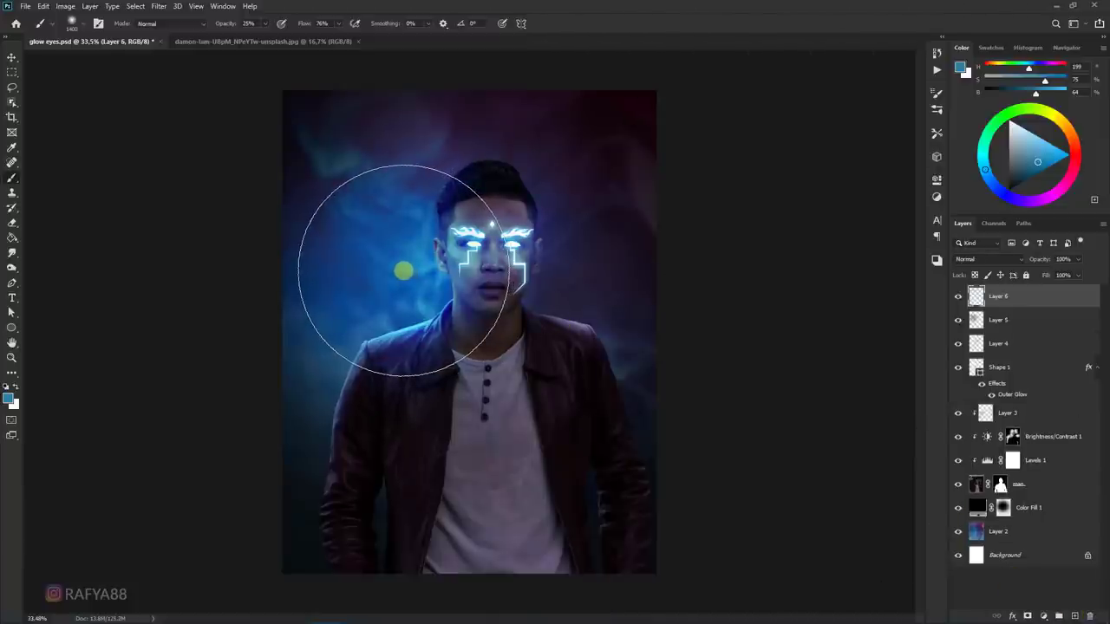
pyautogui.click(984, 259)
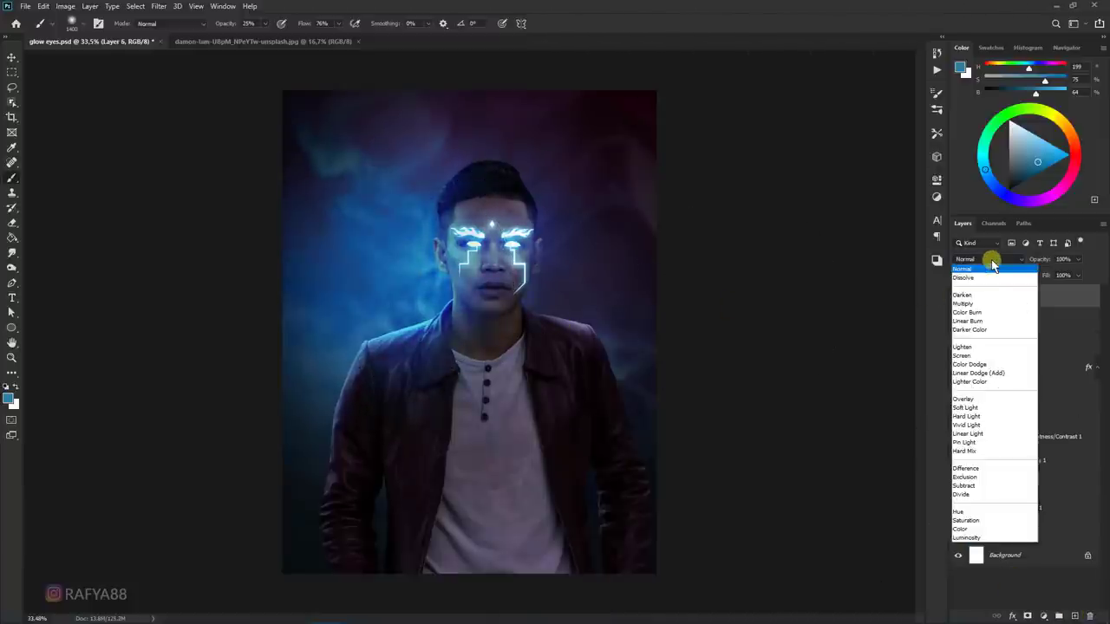
pyautogui.click(971, 356)
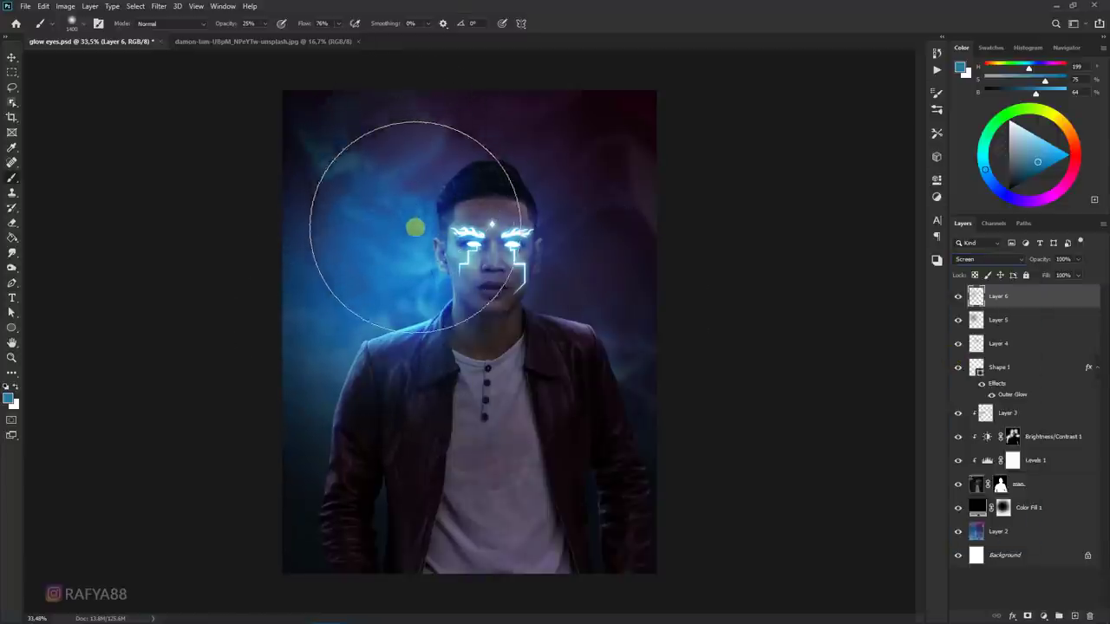
pyautogui.scroll(-3, 459, 238)
pyautogui.scroll(-2, 538, 226)
pyautogui.scroll(3, 451, 248)
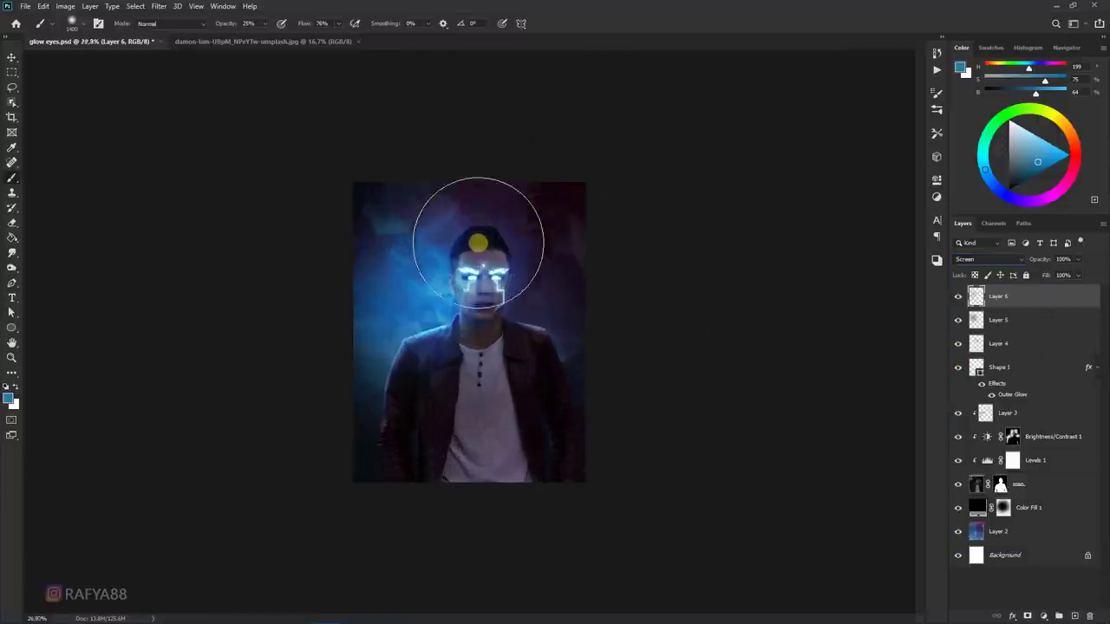
pyautogui.scroll(1, 640, 237)
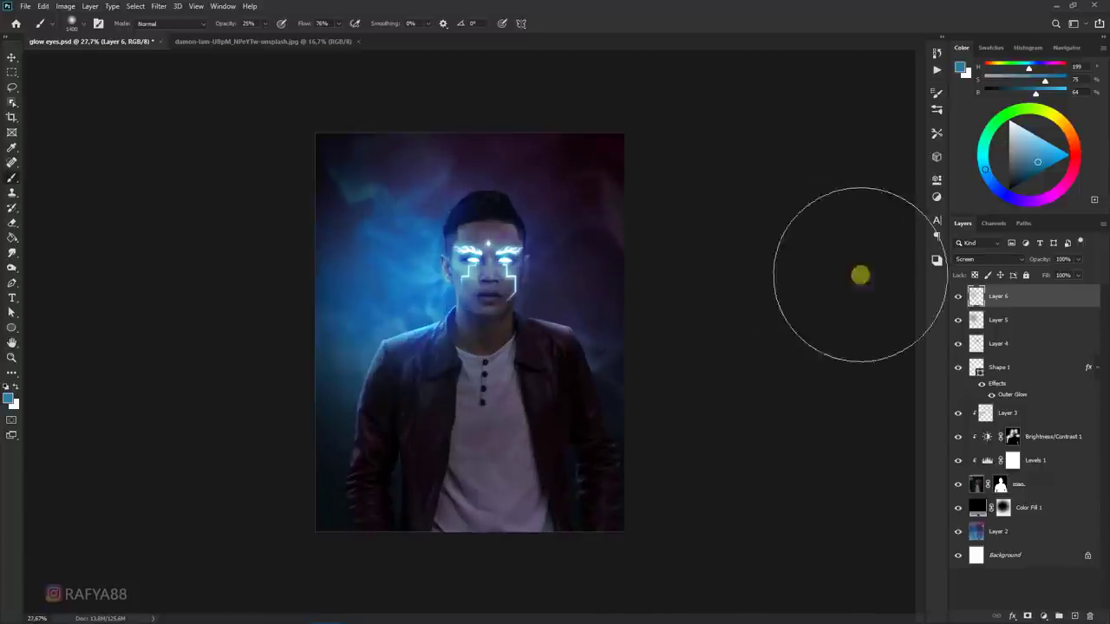
pyautogui.click(958, 300)
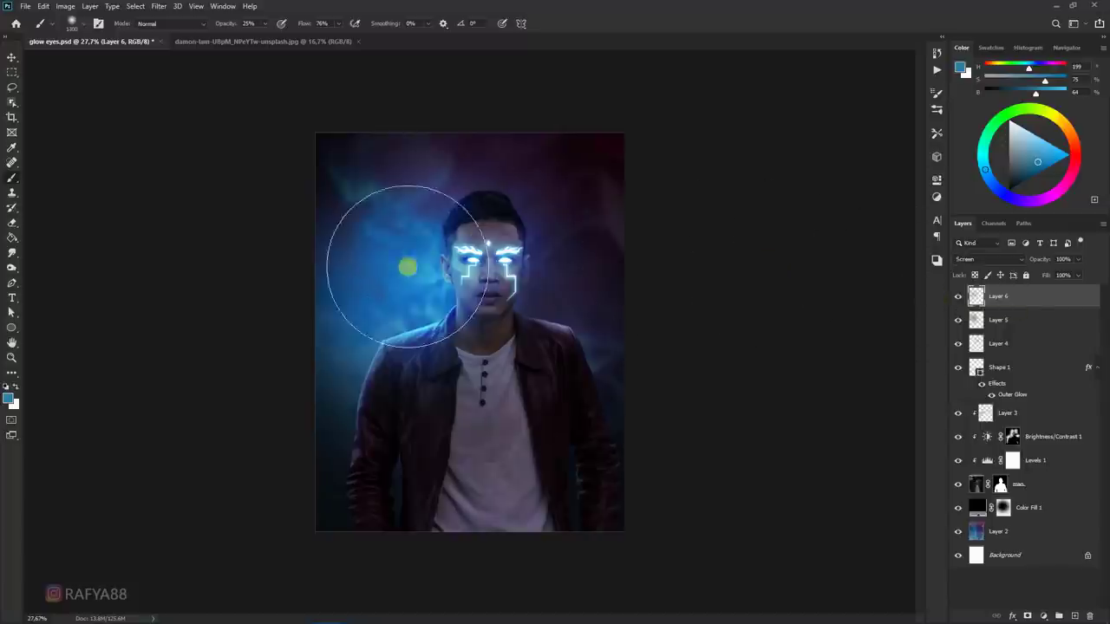
pyautogui.scroll(2, 416, 277)
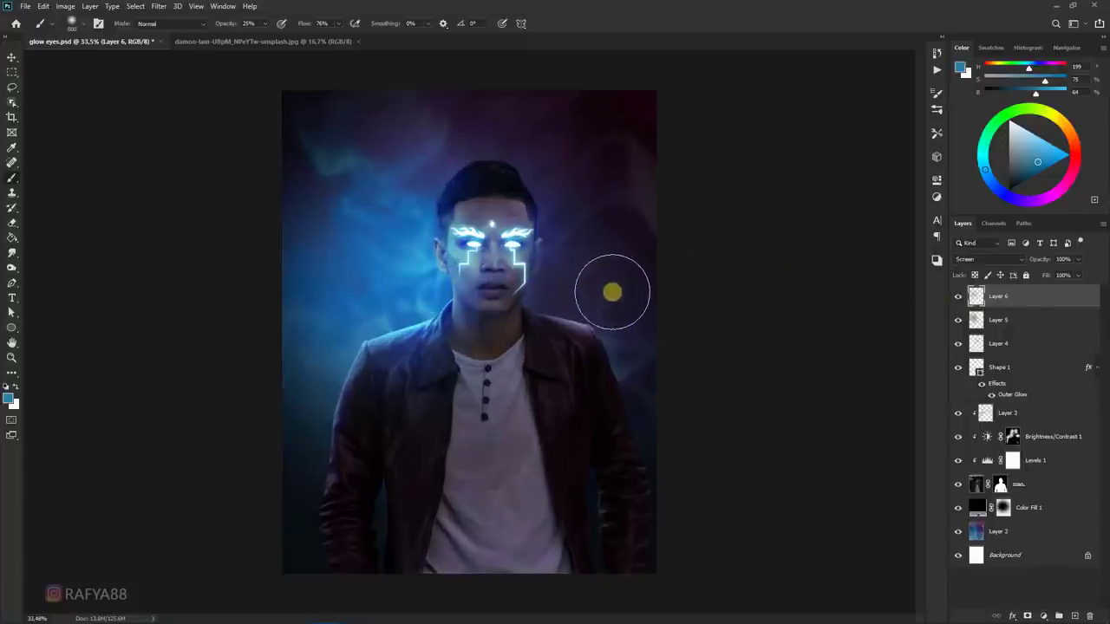
# - On a new layer, paint a soft red glow over the jacket's right side with a large brush
pyautogui.click(1074, 616)
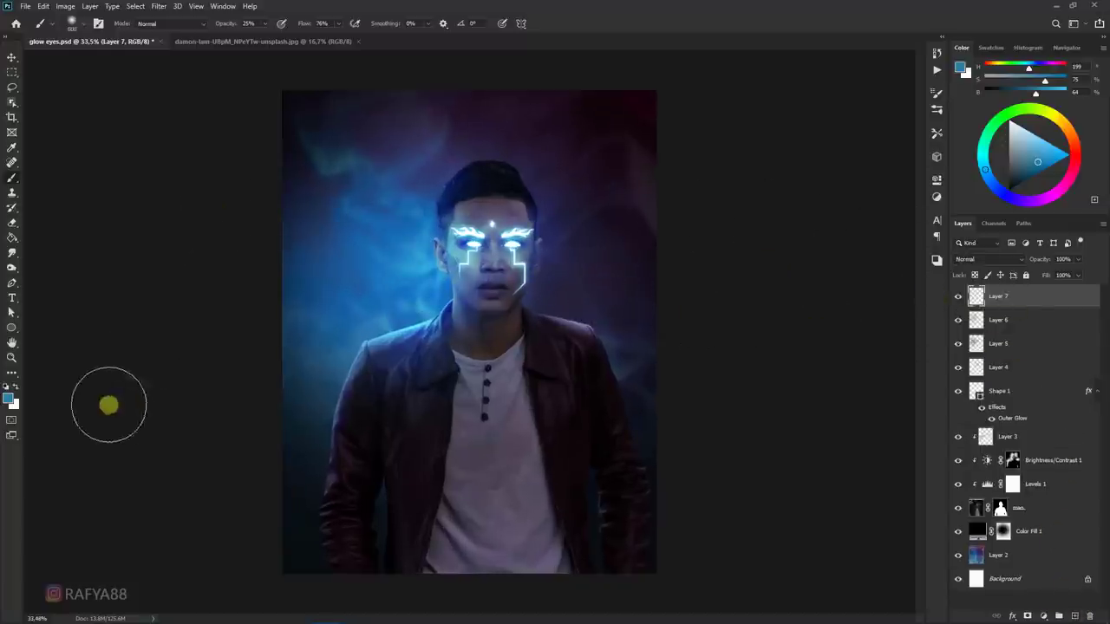
pyautogui.click(11, 402)
pyautogui.click(564, 133)
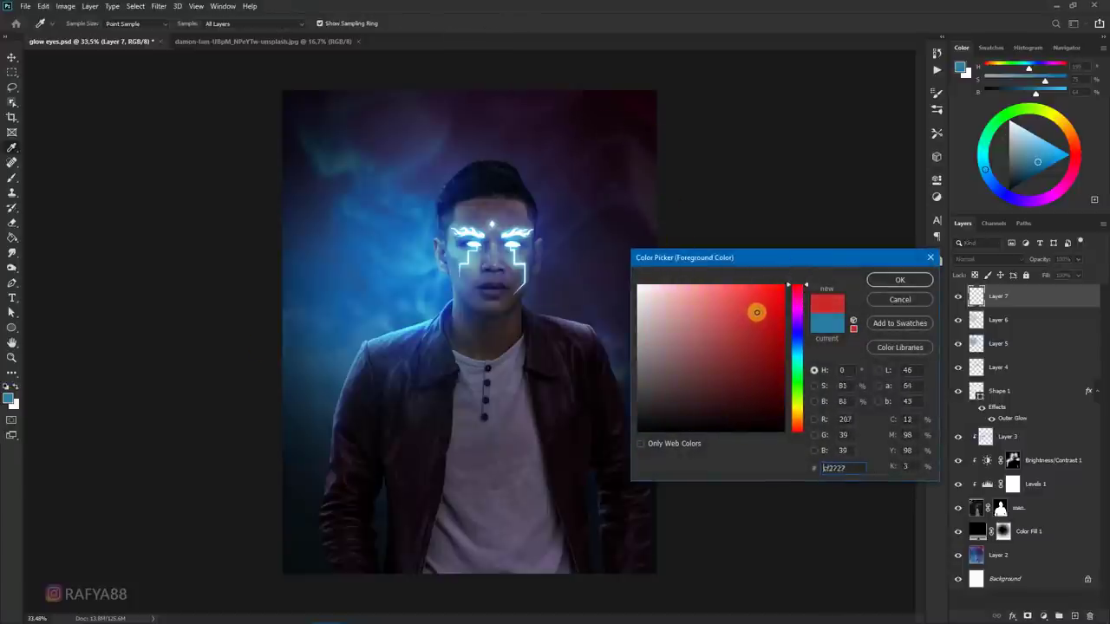
pyautogui.click(881, 289)
pyautogui.press('b')
pyautogui.press(']')
pyautogui.press(']')
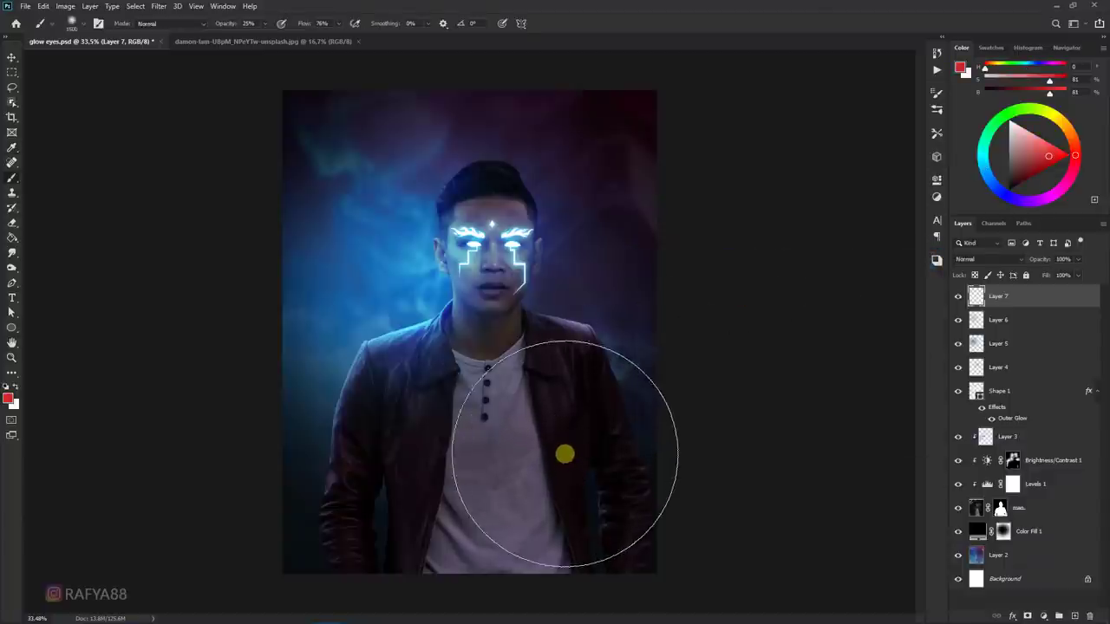
pyautogui.press(']')
pyautogui.moveTo(557, 442)
pyautogui.mouseDown()
pyautogui.moveTo(527, 446)
pyautogui.moveTo(563, 396)
pyautogui.moveTo(558, 347)
pyautogui.moveTo(544, 416)
pyautogui.moveTo(535, 345)
pyautogui.moveTo(530, 478)
pyautogui.moveTo(527, 448)
pyautogui.mouseUp()
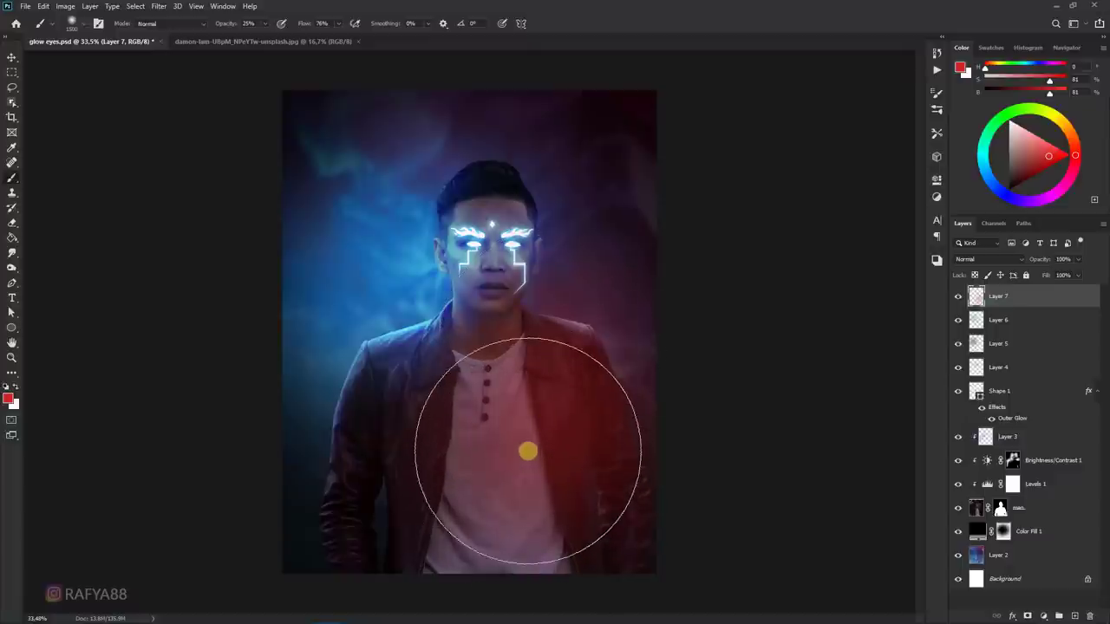
# - Set the red glow layer's blend mode to Color Dodge
pyautogui.click(967, 259)
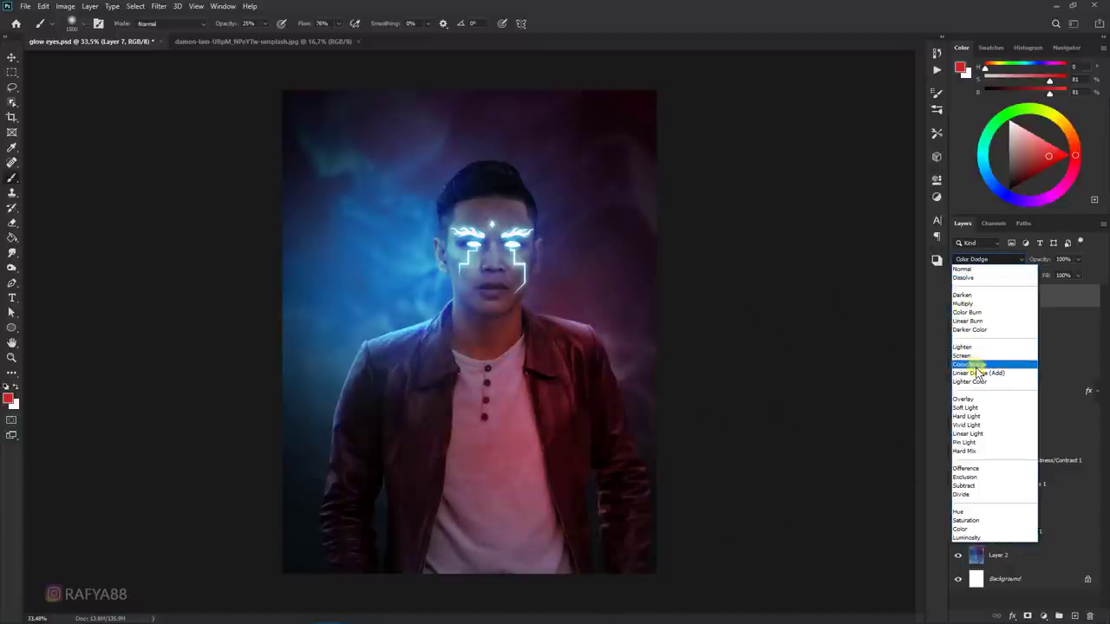
pyautogui.click(976, 364)
pyautogui.click(978, 259)
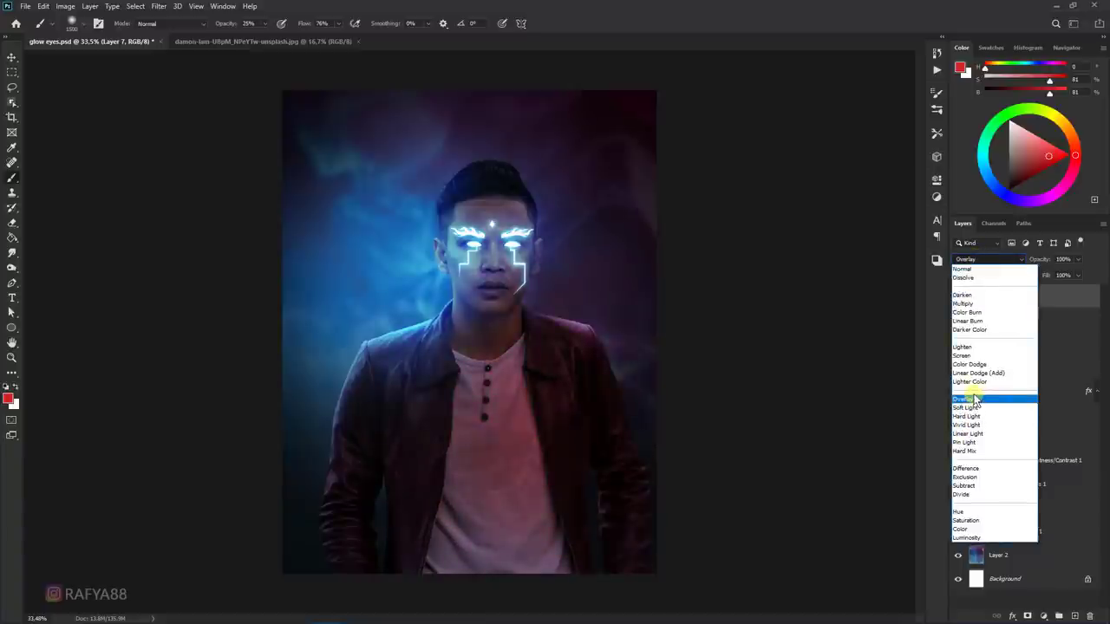
pyautogui.click(973, 365)
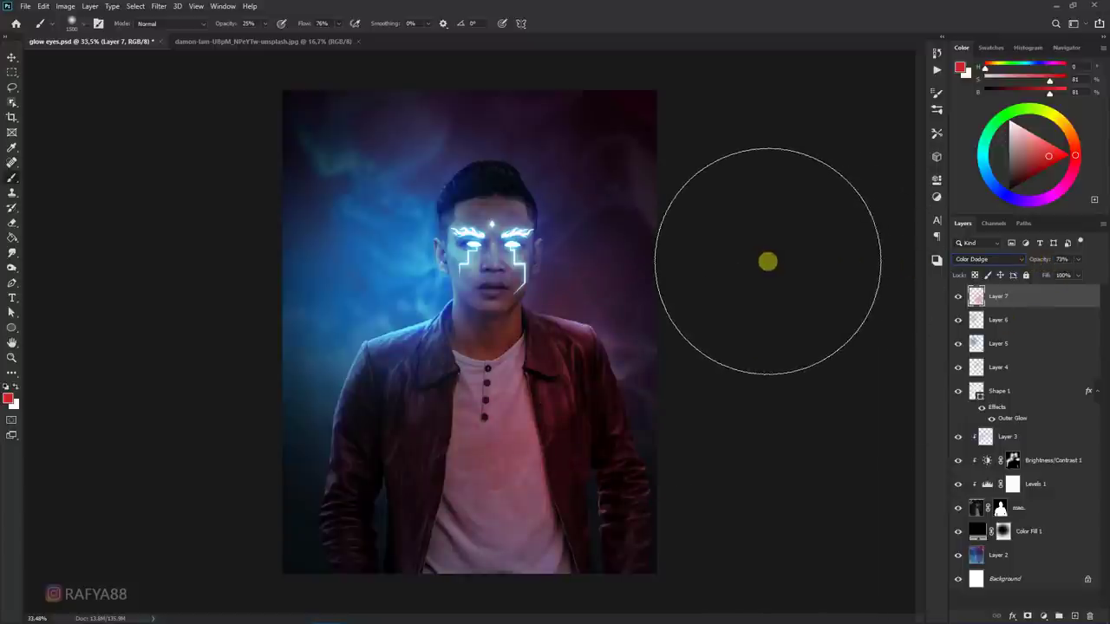
# - Move the red glow layer down about 128 px with Free Transform
pyautogui.hotkey('ctrl', 't')
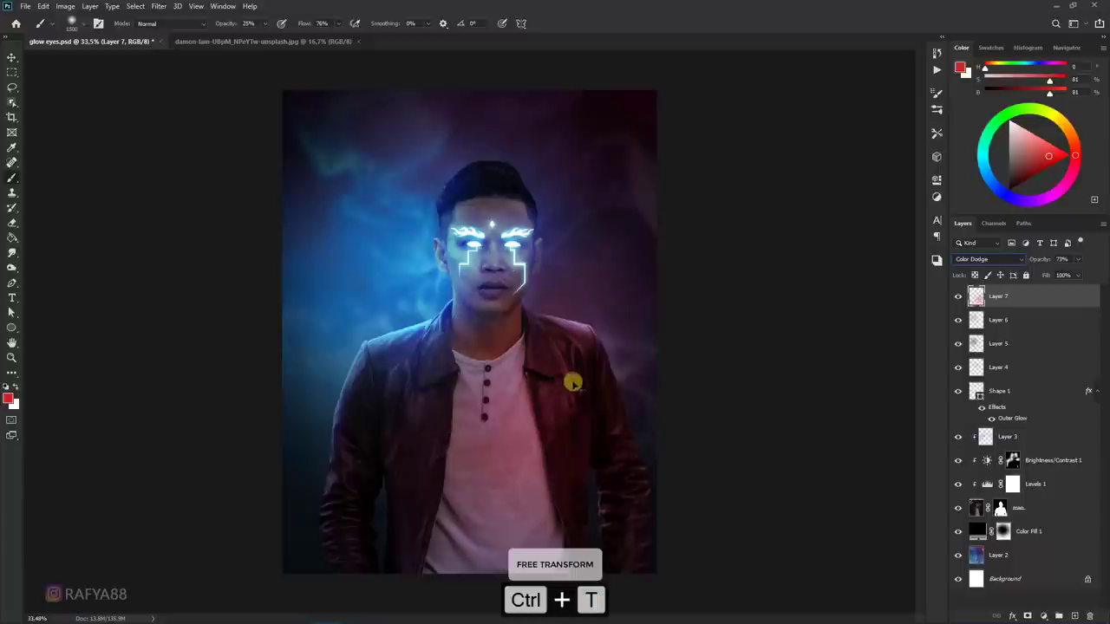
pyautogui.moveTo(584, 398); pyautogui.dragTo(585, 422)
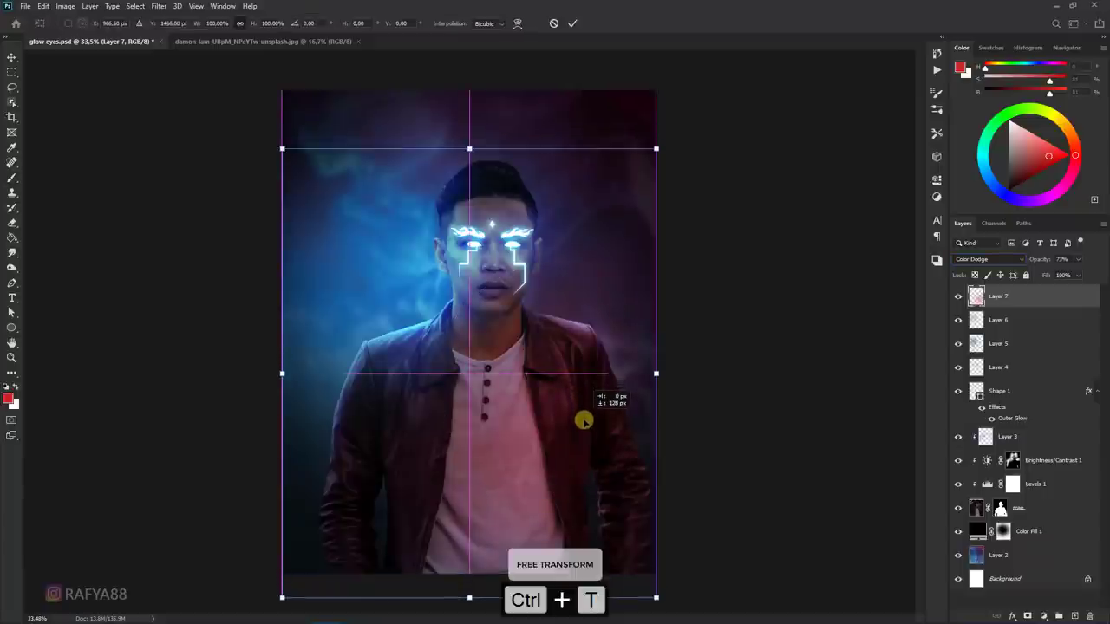
pyautogui.press('Return')
pyautogui.scroll(-1, 737, 274)
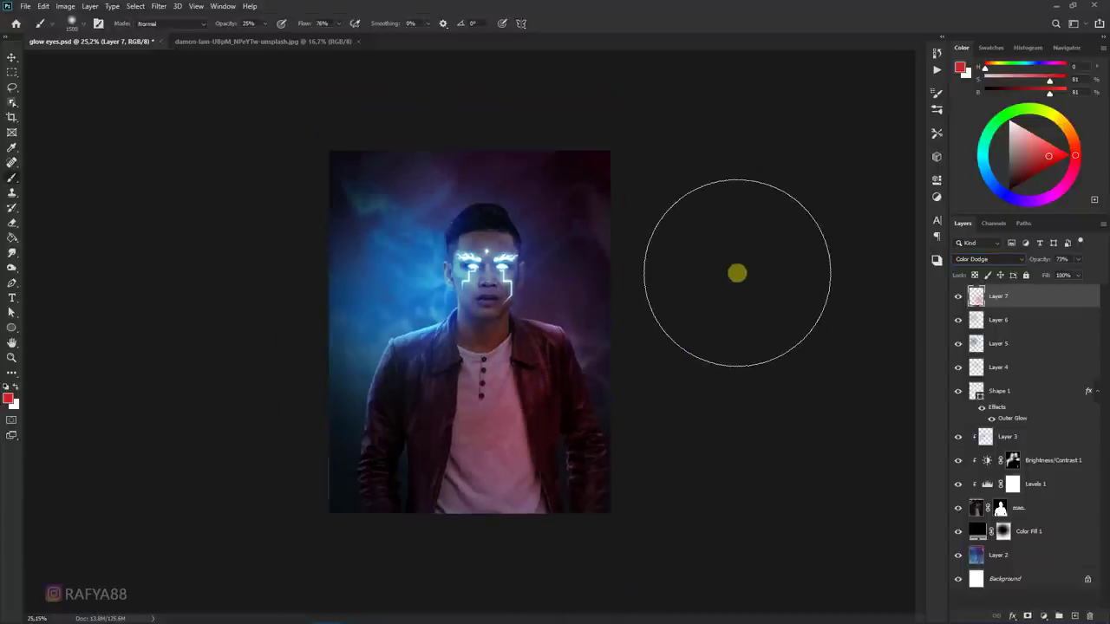
pyautogui.scroll(1, 564, 195)
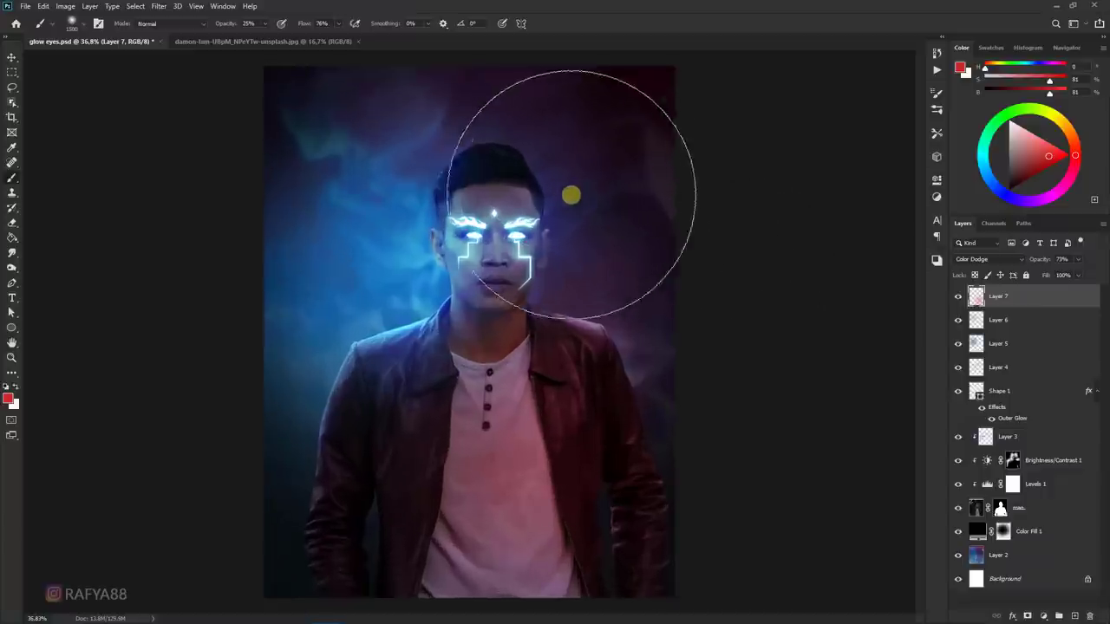
pyautogui.scroll(1, 597, 186)
pyautogui.scroll(1, 365, 268)
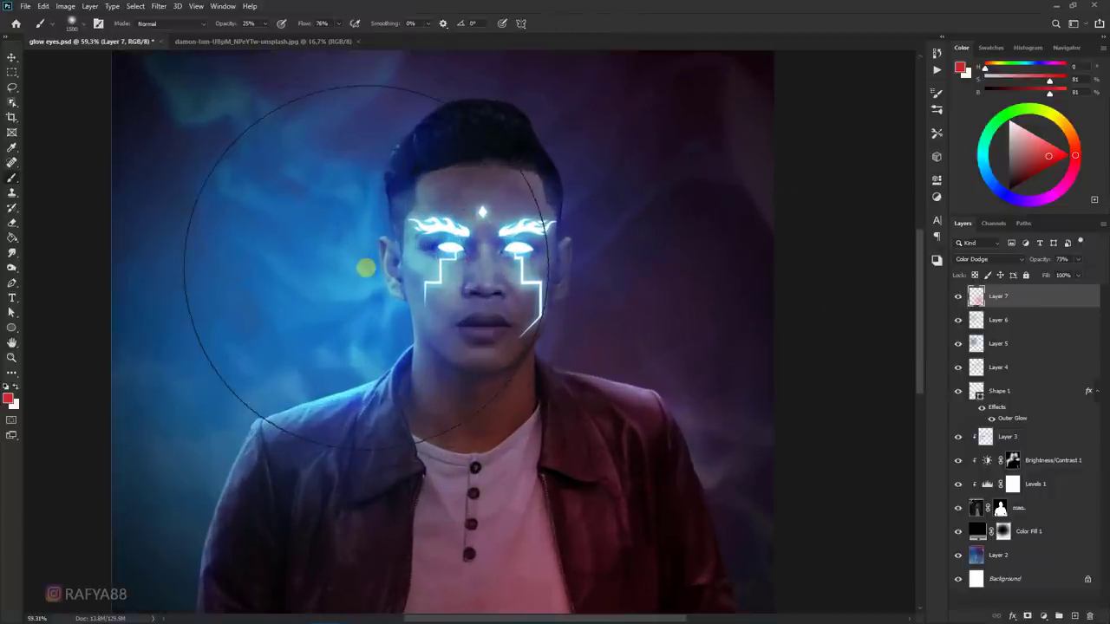
pyautogui.scroll(-1, 365, 267)
pyautogui.scroll(-1, 366, 265)
pyautogui.scroll(-1, 367, 263)
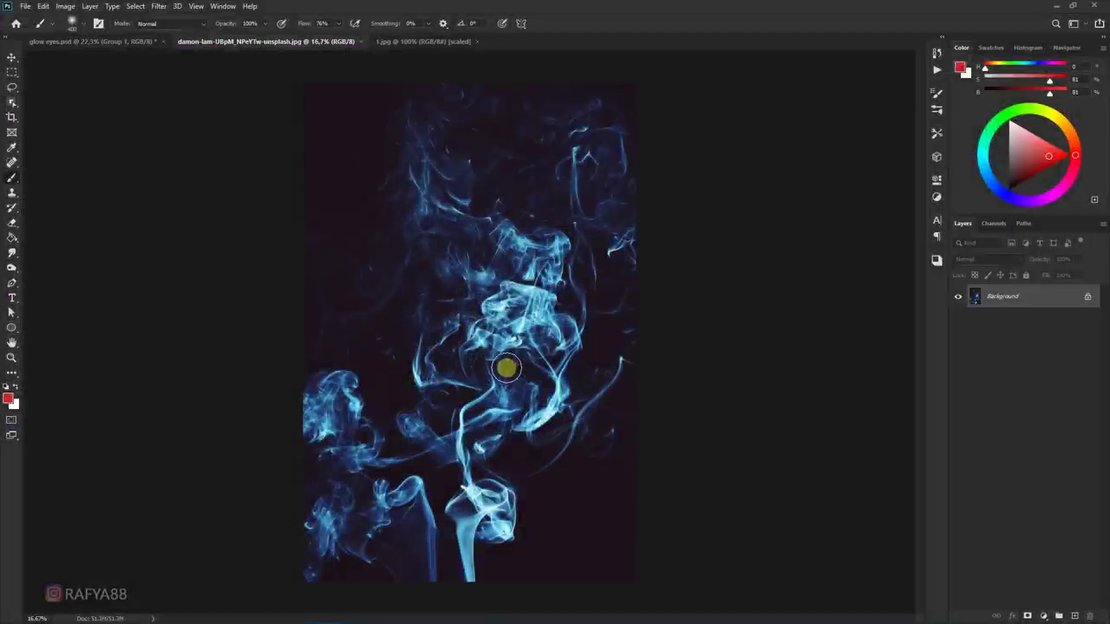
# - Drag the blue smoke photo into glow eyes.psd, then shrink and rotate it
pyautogui.press('v')
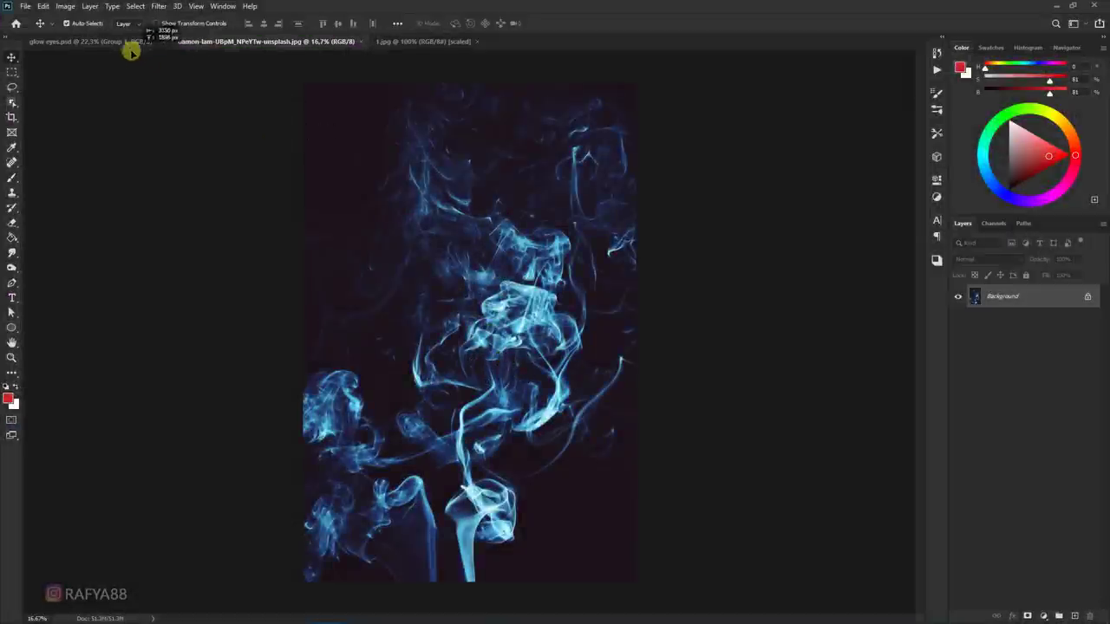
pyautogui.moveTo(128, 43); pyautogui.dragTo(149, 76)
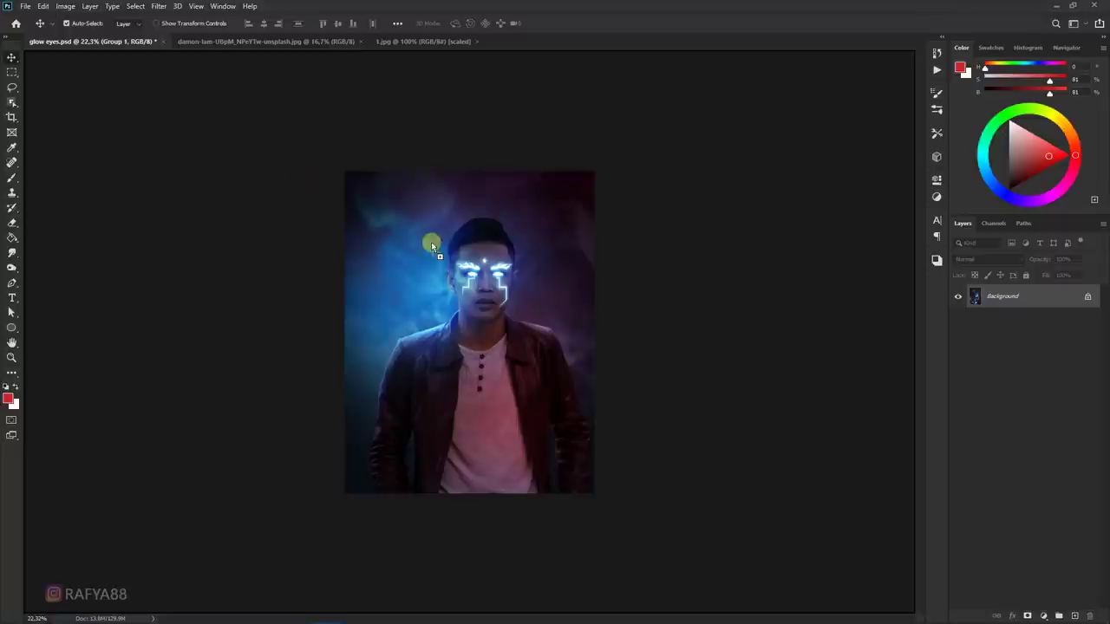
pyautogui.moveTo(432, 246); pyautogui.dragTo(466, 258)
pyautogui.hotkey('ctrl', 't')
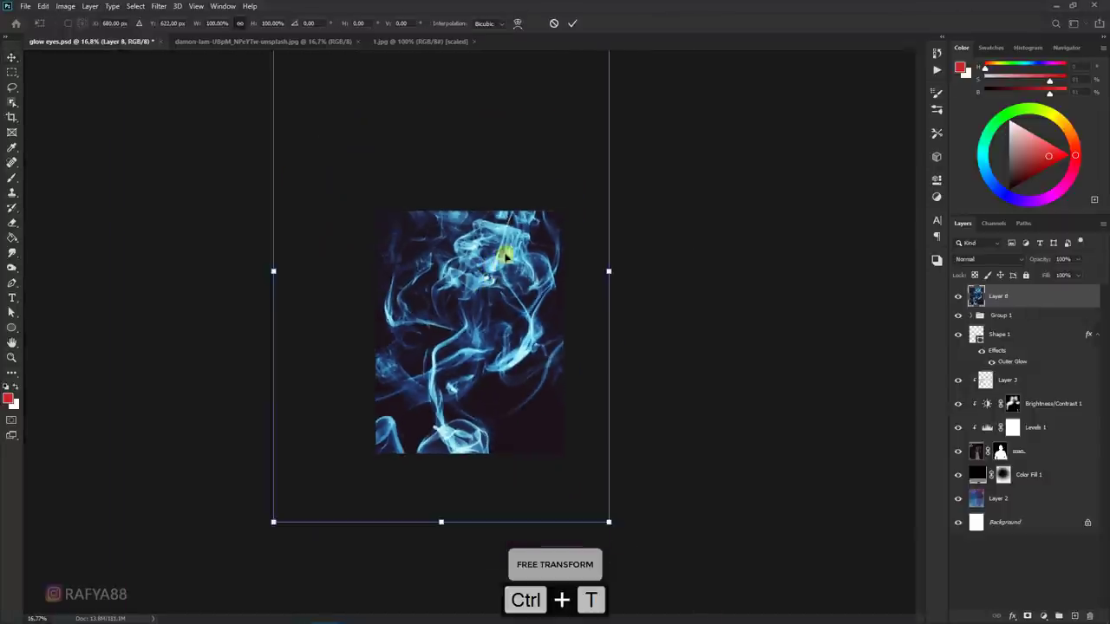
pyautogui.scroll(-2, 505, 255)
pyautogui.moveTo(565, 462); pyautogui.dragTo(471, 325)
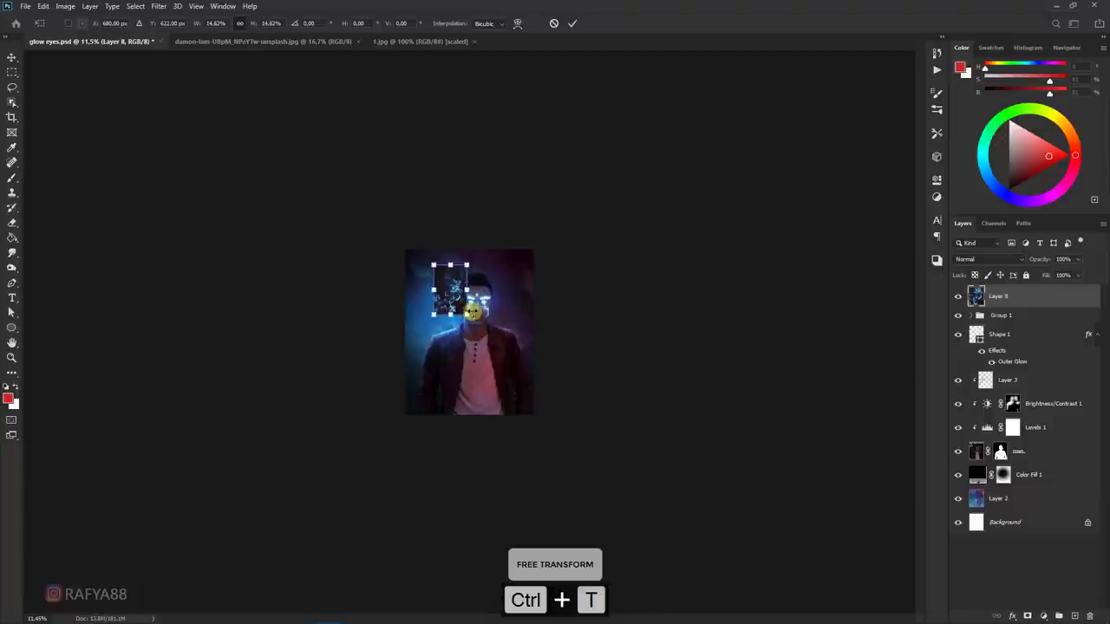
pyautogui.scroll(2, 460, 286)
pyautogui.scroll(3, 469, 285)
pyautogui.moveTo(468, 285)
pyautogui.mouseDown()
pyautogui.moveTo(525, 181)
pyautogui.moveTo(473, 193)
pyautogui.mouseUp()
pyautogui.press('Return')
# - Screen-blend the smoke, darken its shadows with Levels, and move it up beside the brow
pyautogui.scroll(1, 465, 185)
pyautogui.scroll(1, 465, 185)
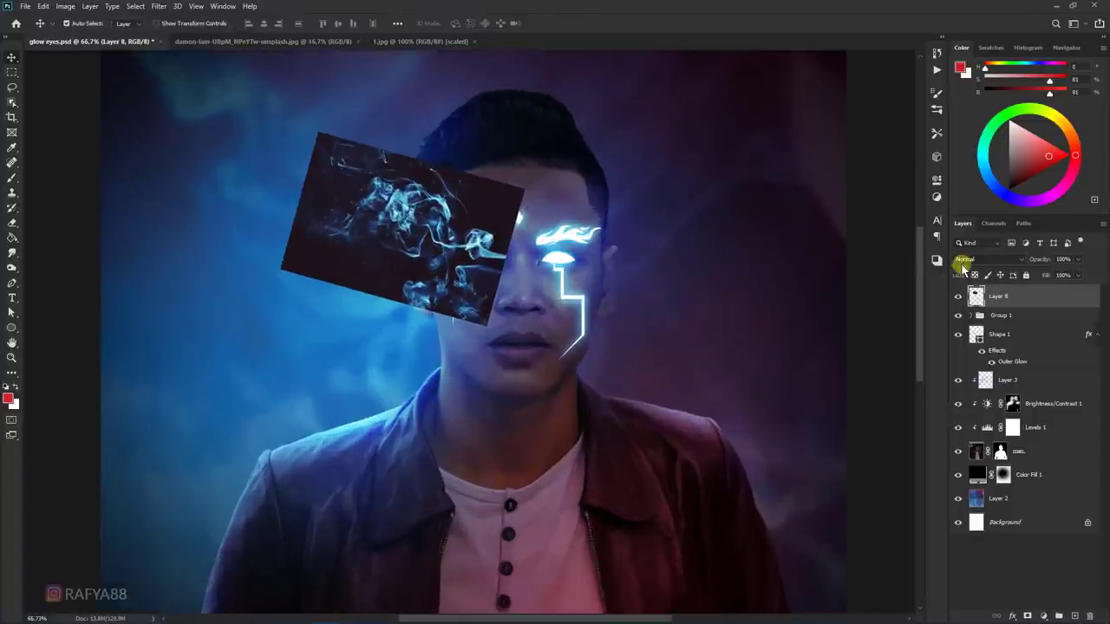
pyautogui.click(965, 260)
pyautogui.click(973, 357)
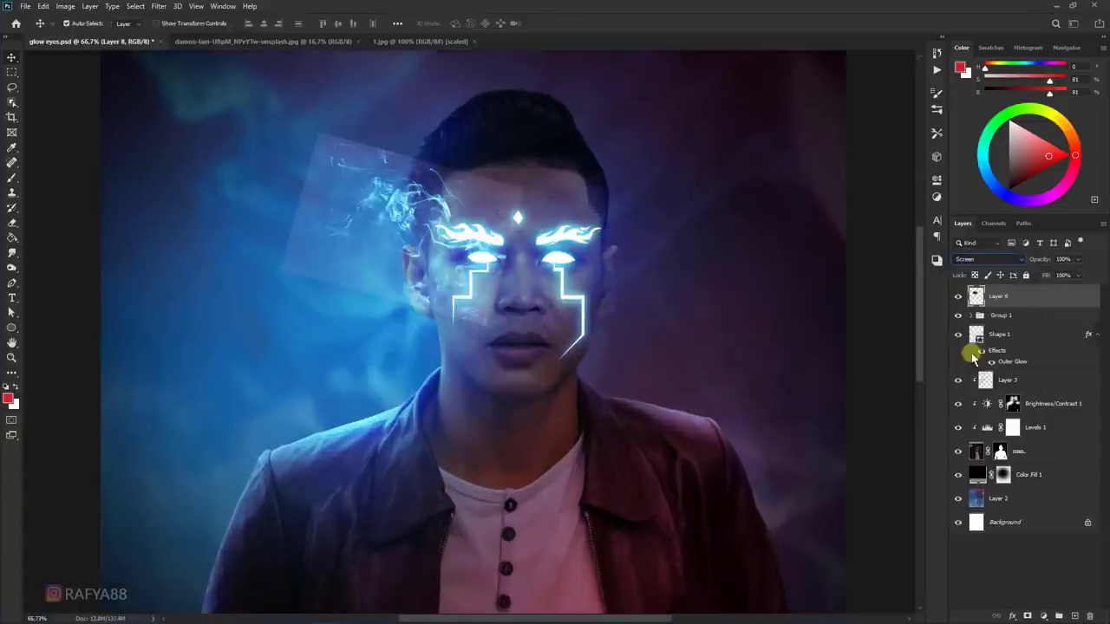
pyautogui.hotkey('ctrl', 'l')
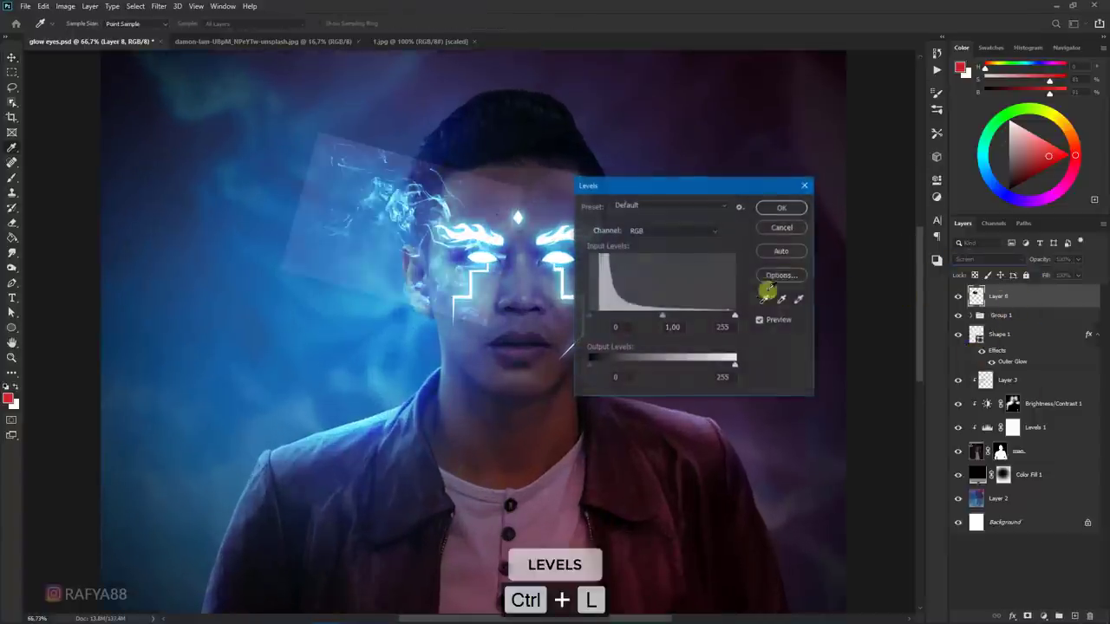
pyautogui.moveTo(602, 319); pyautogui.dragTo(604, 320)
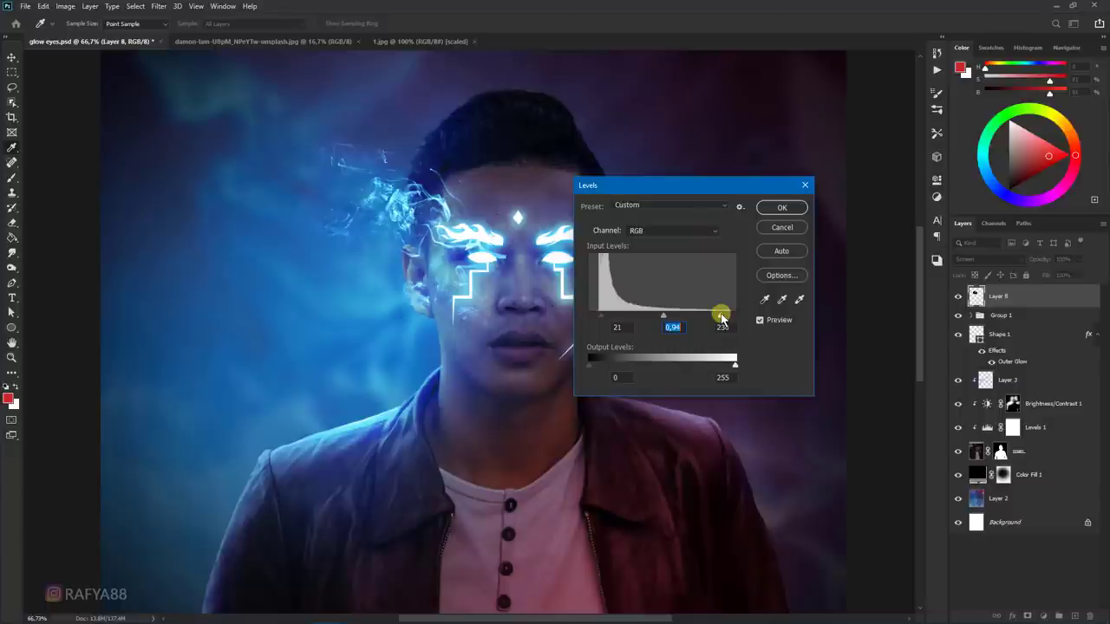
pyautogui.click(782, 227)
pyautogui.hotkey('ctrl', 't')
pyautogui.moveTo(495, 292); pyautogui.dragTo(483, 273)
# - Duplicate the smoke layer, flip it horizontally, and place it above the right eyebrow
pyautogui.press('Return')
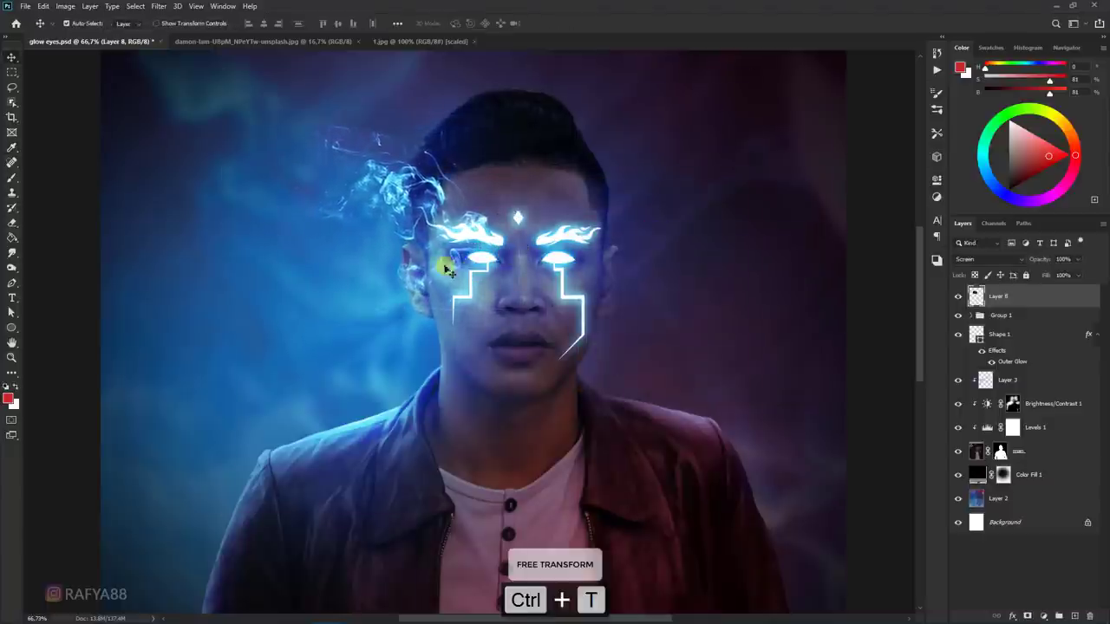
pyautogui.scroll(-3, 428, 292)
pyautogui.scroll(2, 573, 270)
pyautogui.hotkey('ctrl', 'j')
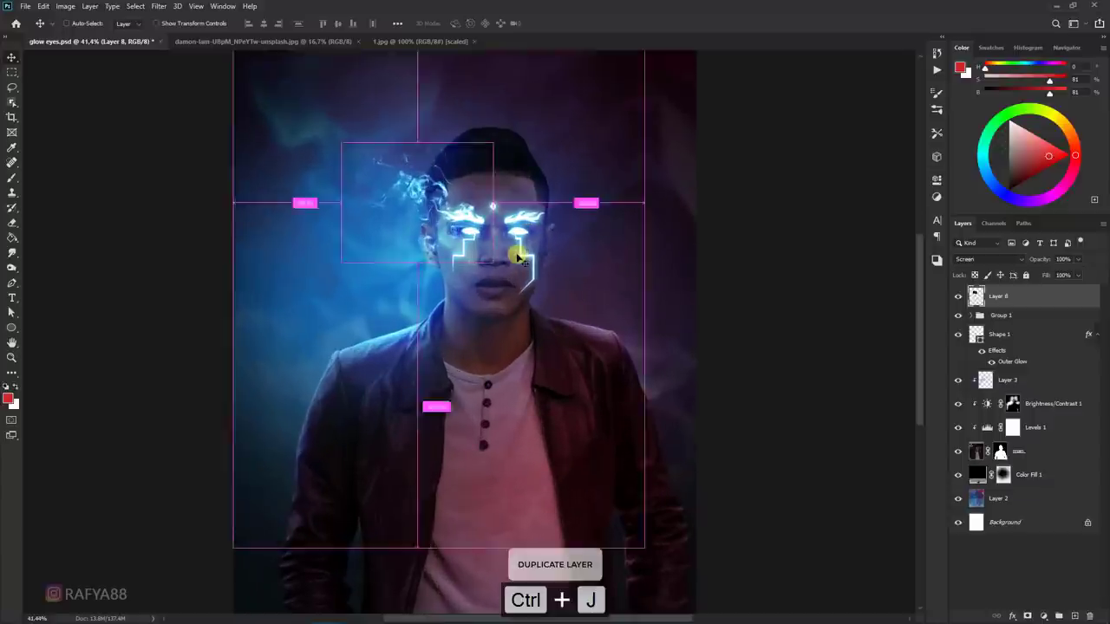
pyautogui.hotkey('ctrl', 't')
pyautogui.rightClick(452, 227)
pyautogui.click(518, 422)
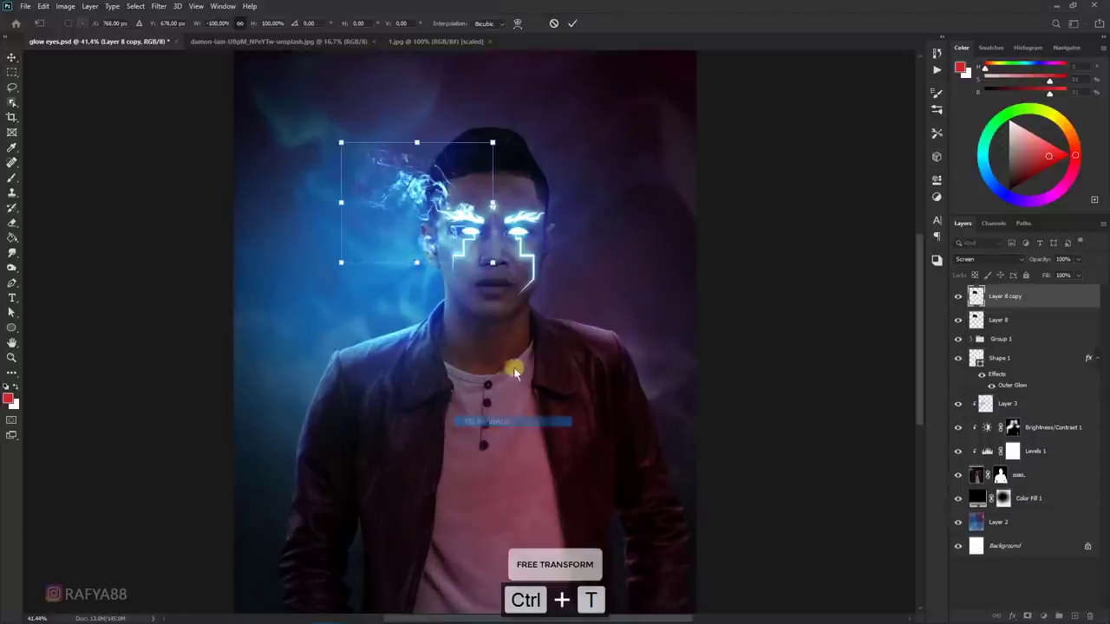
pyautogui.moveTo(462, 233); pyautogui.dragTo(631, 245)
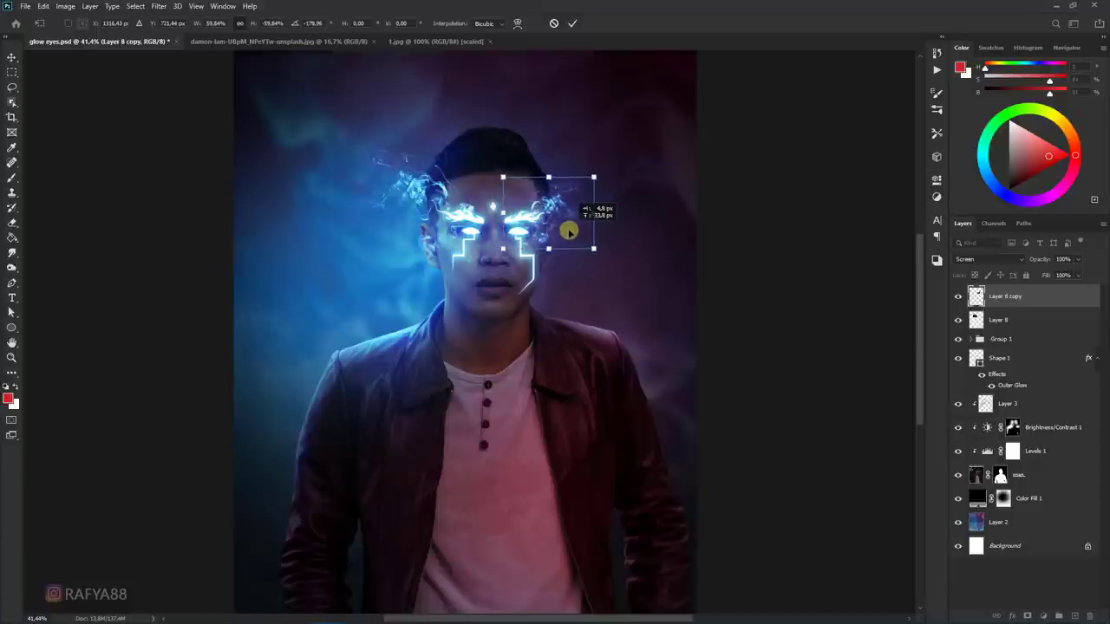
pyautogui.moveTo(566, 232); pyautogui.dragTo(550, 225)
pyautogui.press('Return')
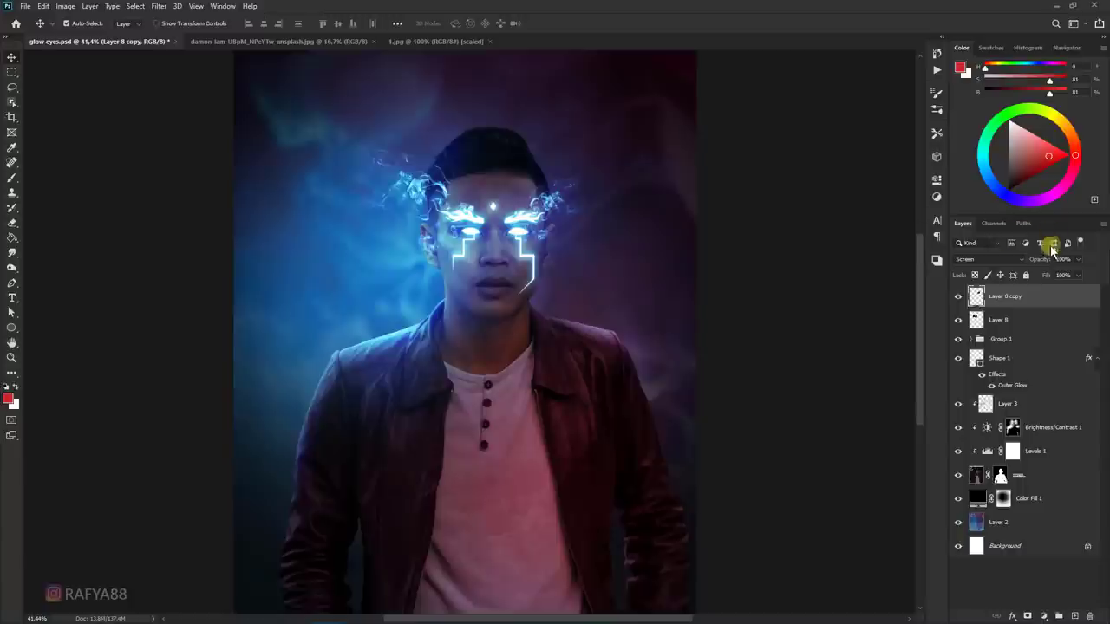
# - Lower the Layer 8 copy's opacity to 48%
pyautogui.click(1060, 259)
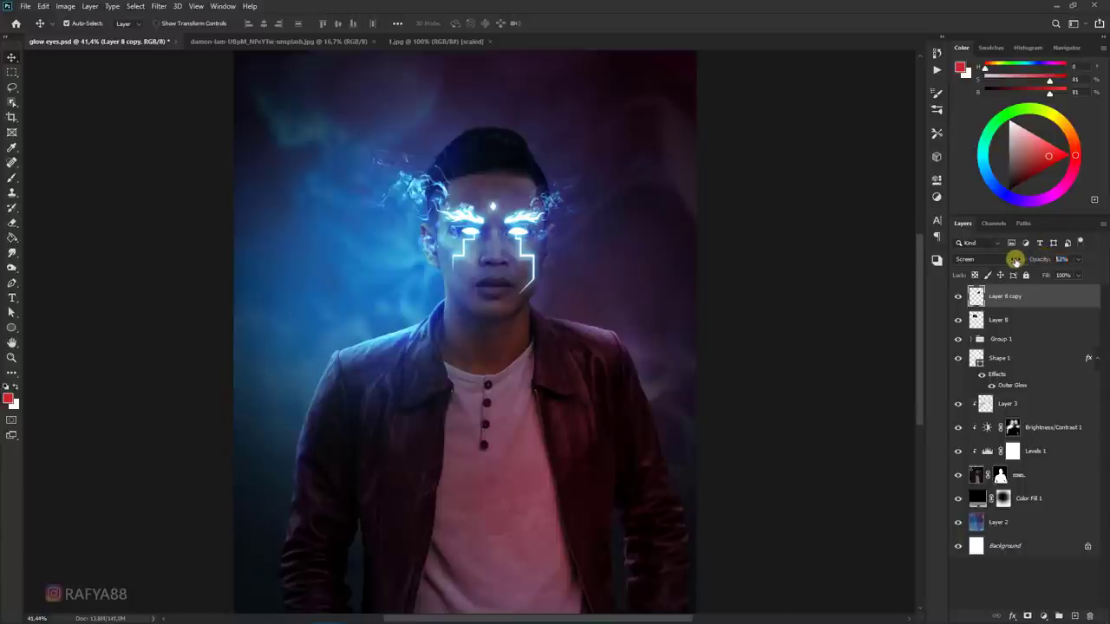
pyautogui.press('Return')
pyautogui.hotkey('ctrl', '-')
pyautogui.hotkey('ctrl', '-')
pyautogui.hotkey('ctrl', '-')
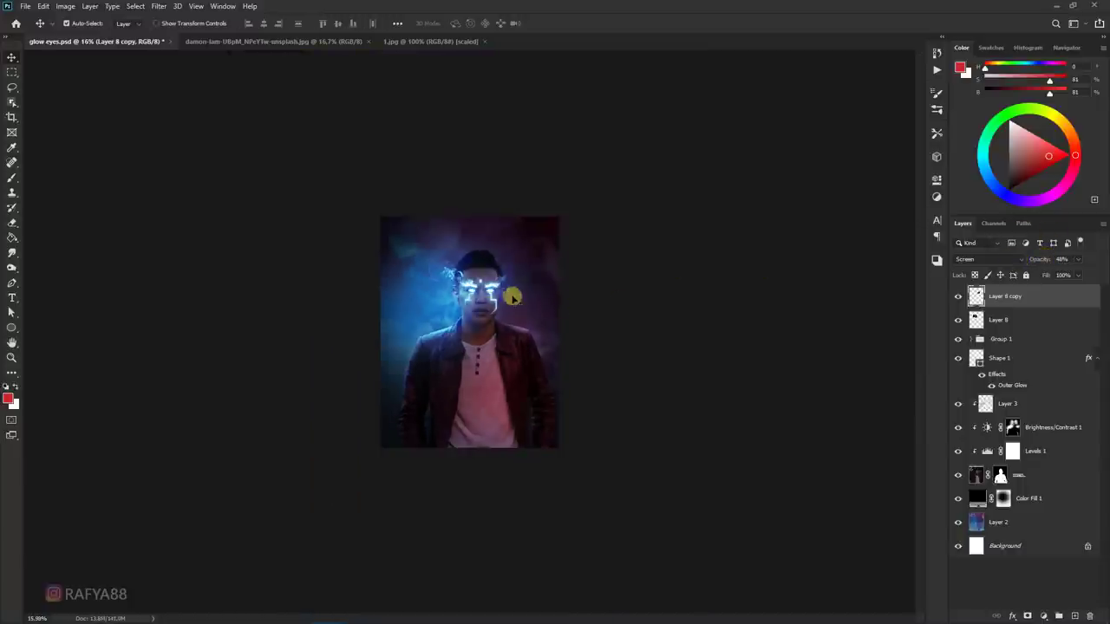
pyautogui.hotkey('ctrl', '+')
pyautogui.hotkey('ctrl', '+')
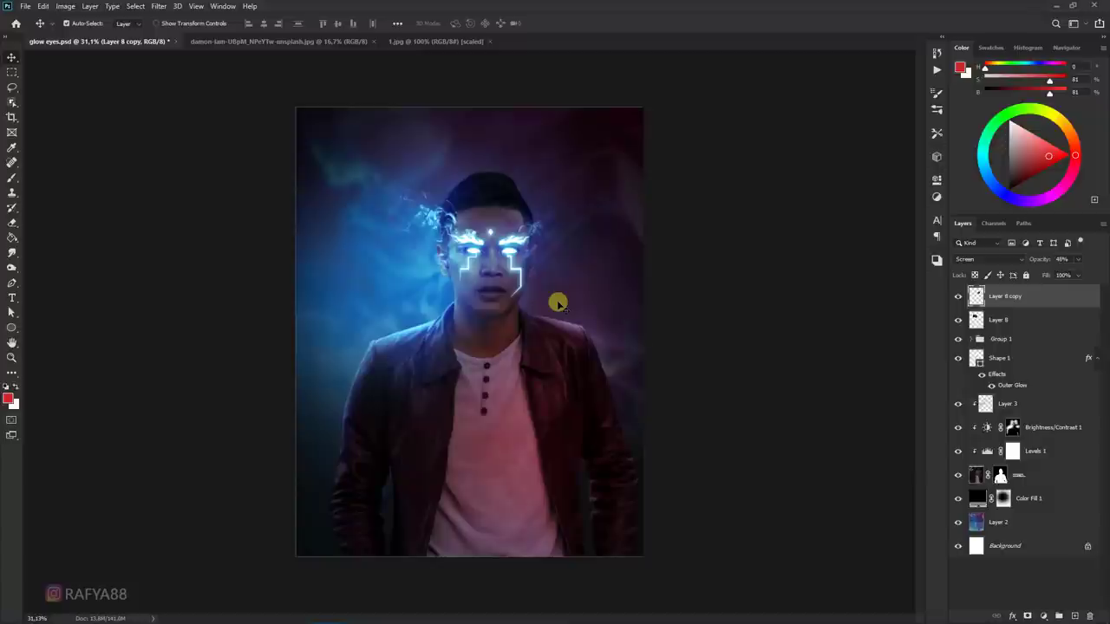
# - Bring the starfield 1.jpg into the portrait and enlarge it to cover the canvas
pyautogui.click(282, 41)
pyautogui.click(436, 42)
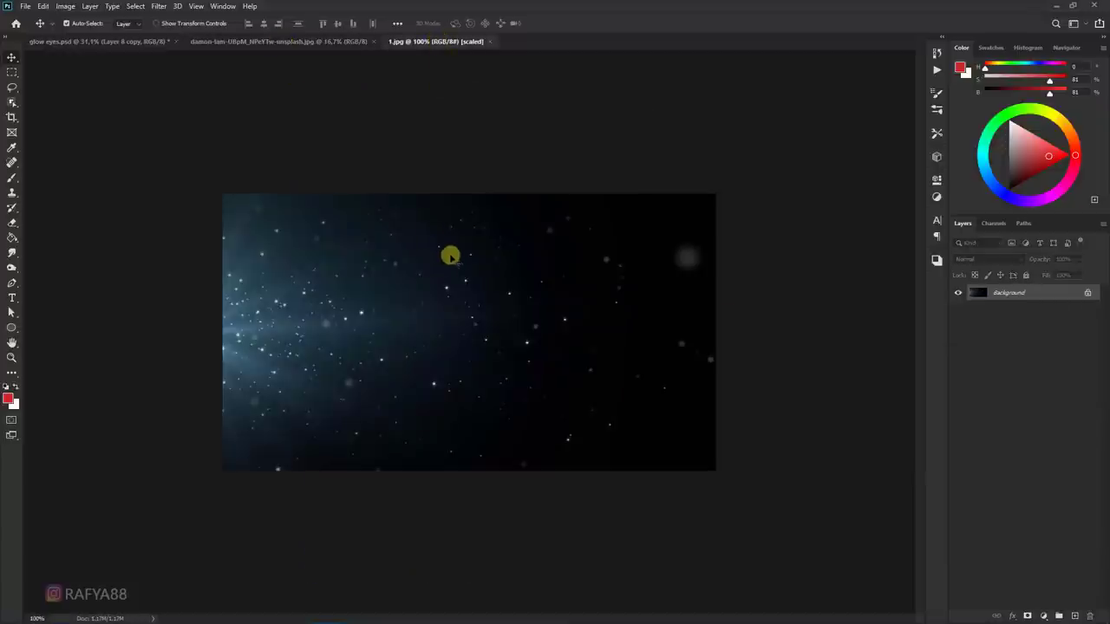
pyautogui.click(148, 41)
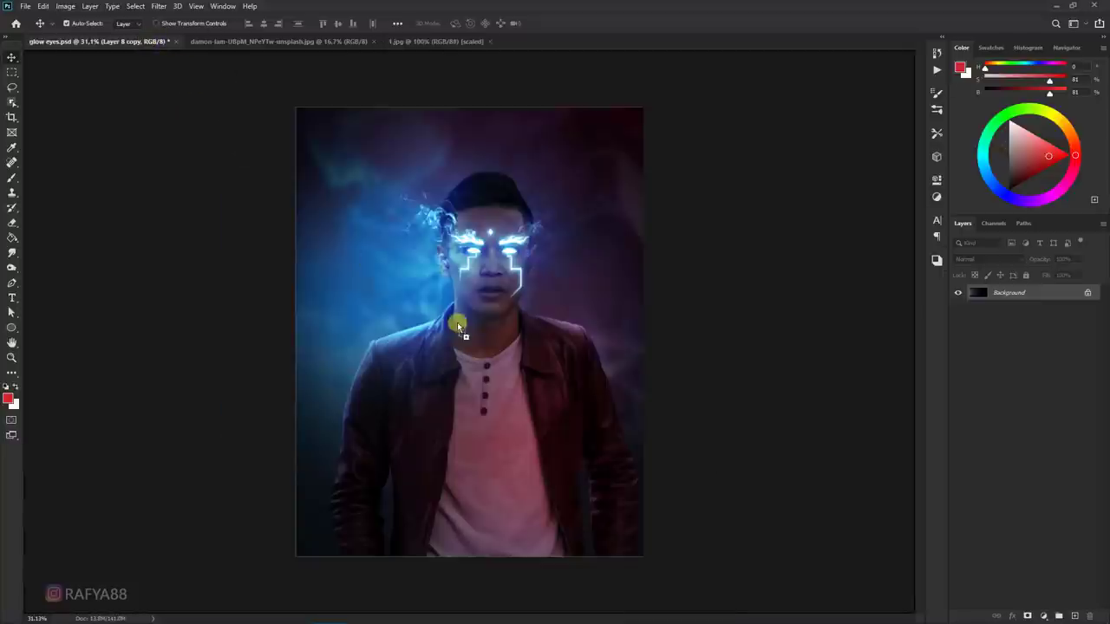
pyautogui.moveTo(460, 328); pyautogui.dragTo(460, 328)
pyautogui.scroll(-2, 464, 327)
pyautogui.hotkey('ctrl', 't')
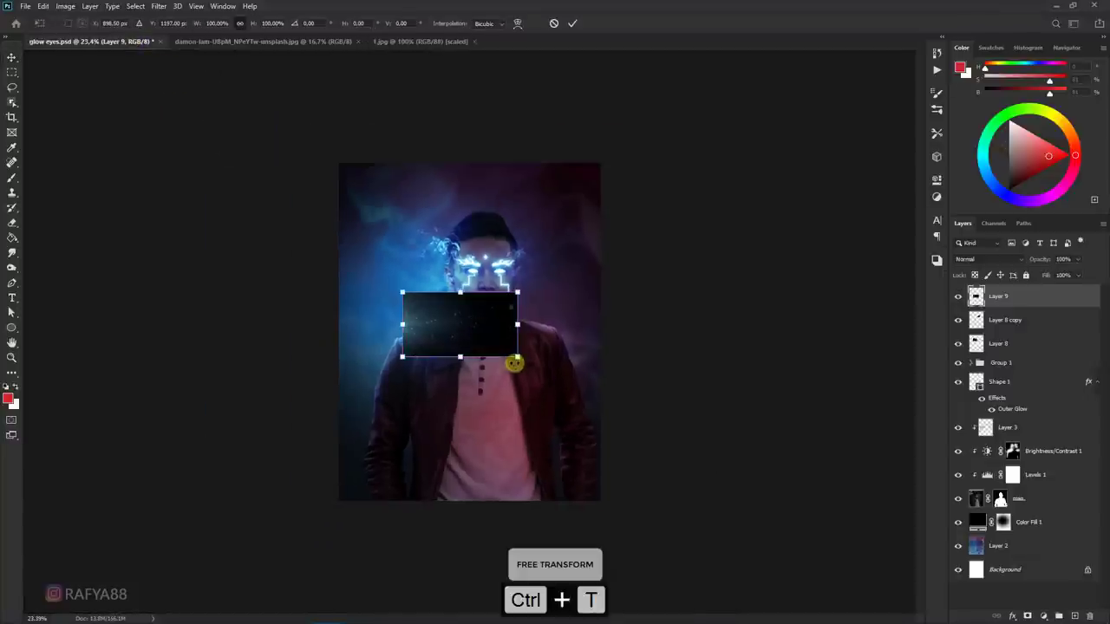
pyautogui.moveTo(515, 364); pyautogui.dragTo(822, 392)
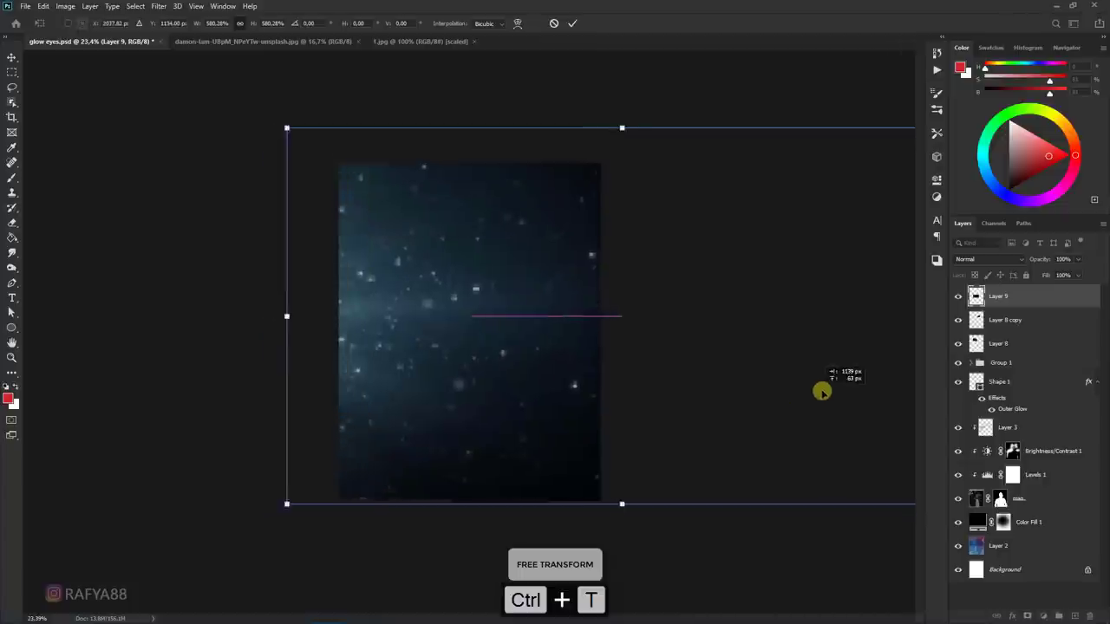
pyautogui.moveTo(822, 392); pyautogui.dragTo(765, 403)
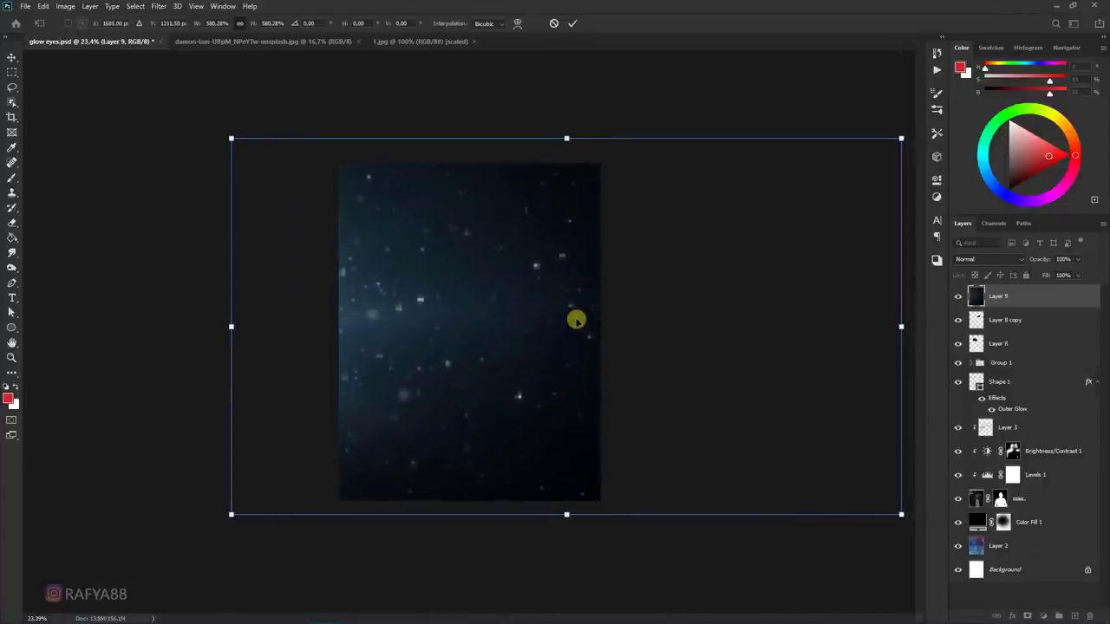
pyautogui.press('Return')
# - Apply a Gaussian Blur with a 9.0-pixel radius to the starfield layer
pyautogui.scroll(1, 537, 293)
pyautogui.click(160, 6)
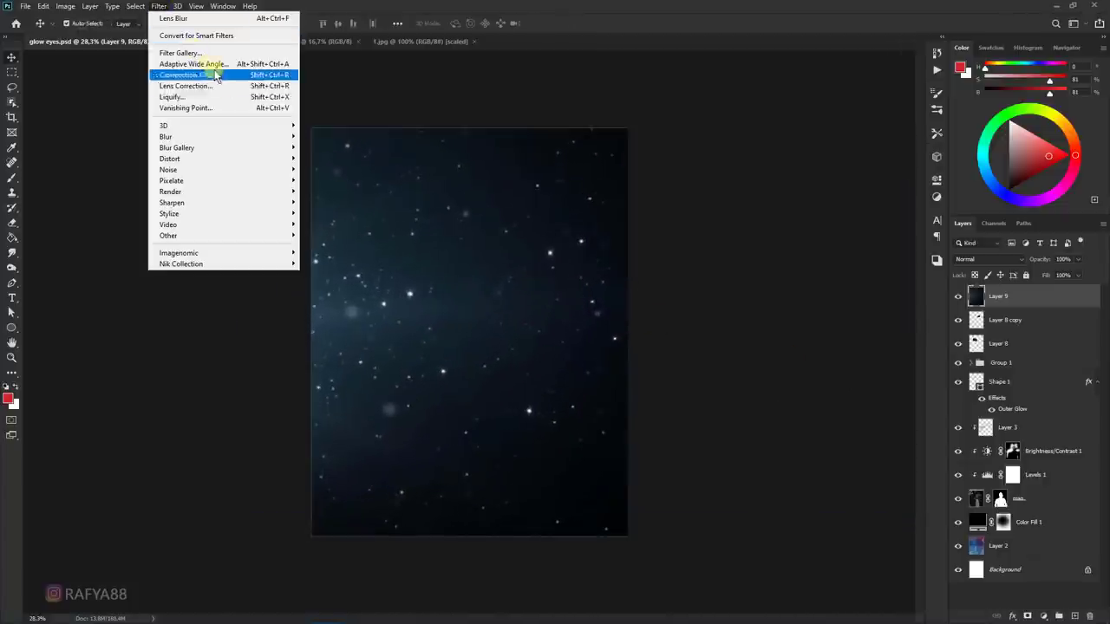
pyautogui.moveTo(166, 137)
pyautogui.click(332, 173)
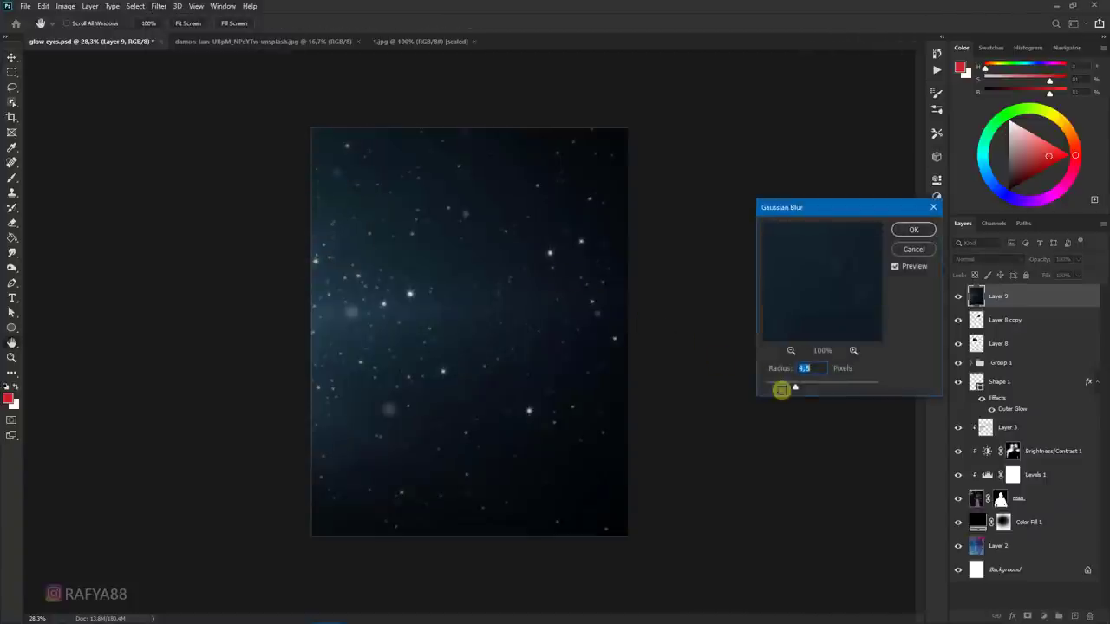
pyautogui.moveTo(781, 391); pyautogui.dragTo(808, 387)
pyautogui.click(904, 232)
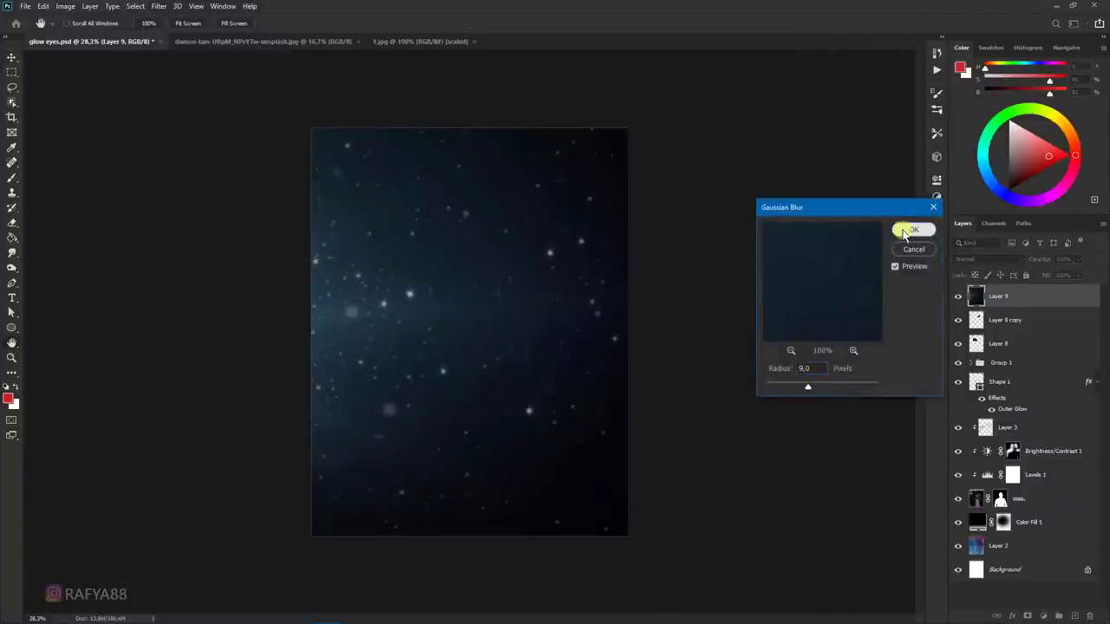
pyautogui.click(980, 258)
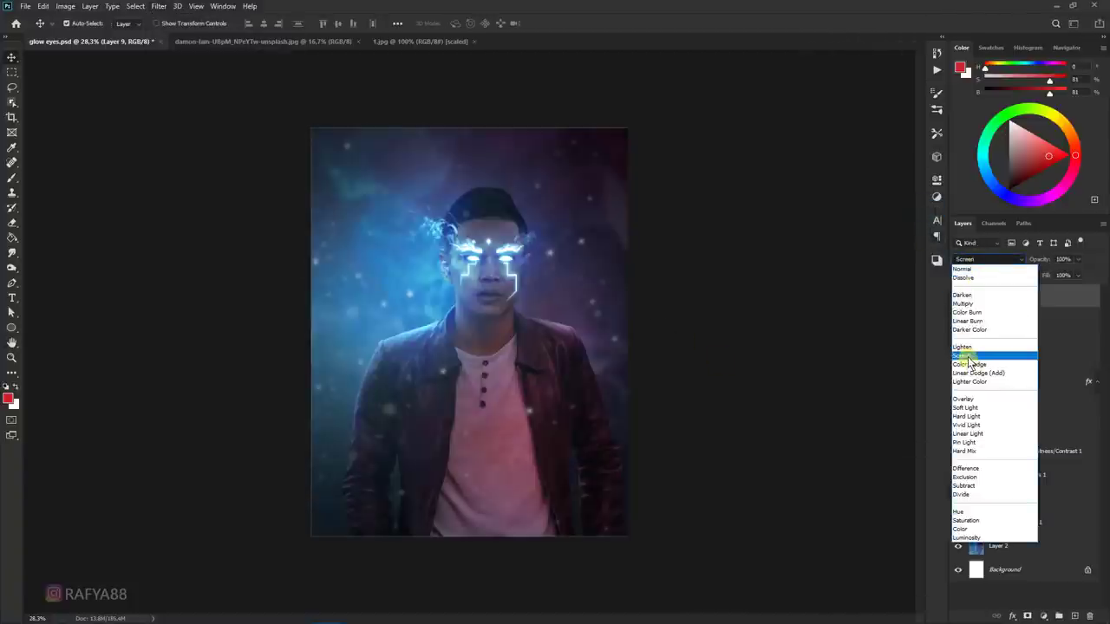
# - Screen-blend starfield Layer 9 and set its Levels input to 8, 0.65 and 208
pyautogui.click(969, 356)
pyautogui.hotkey('ctrl', 'l')
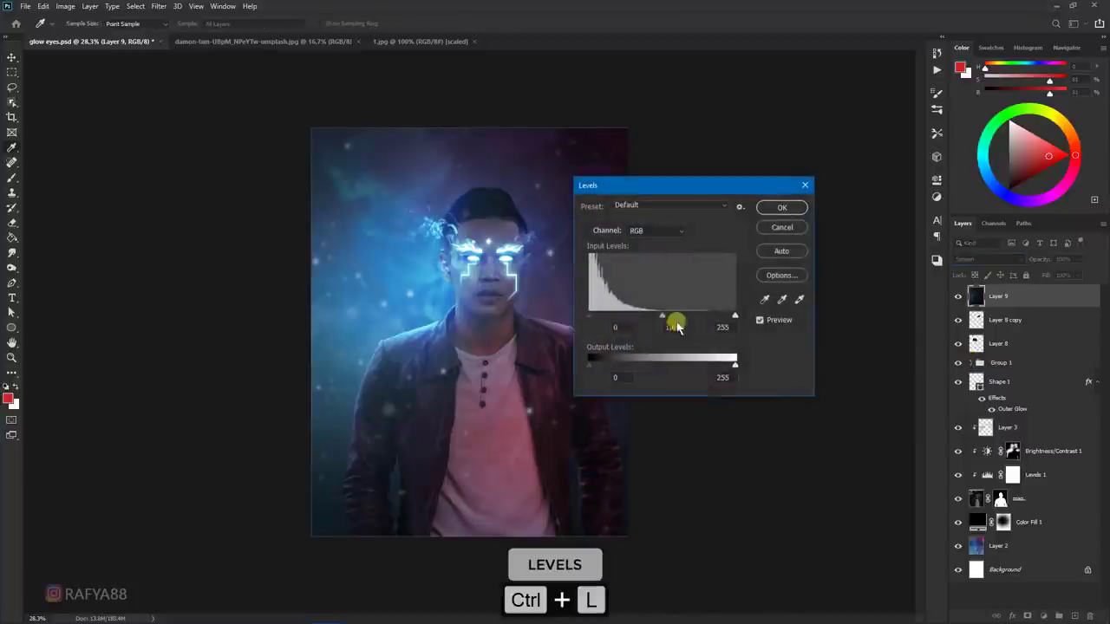
pyautogui.moveTo(664, 318); pyautogui.dragTo(685, 321)
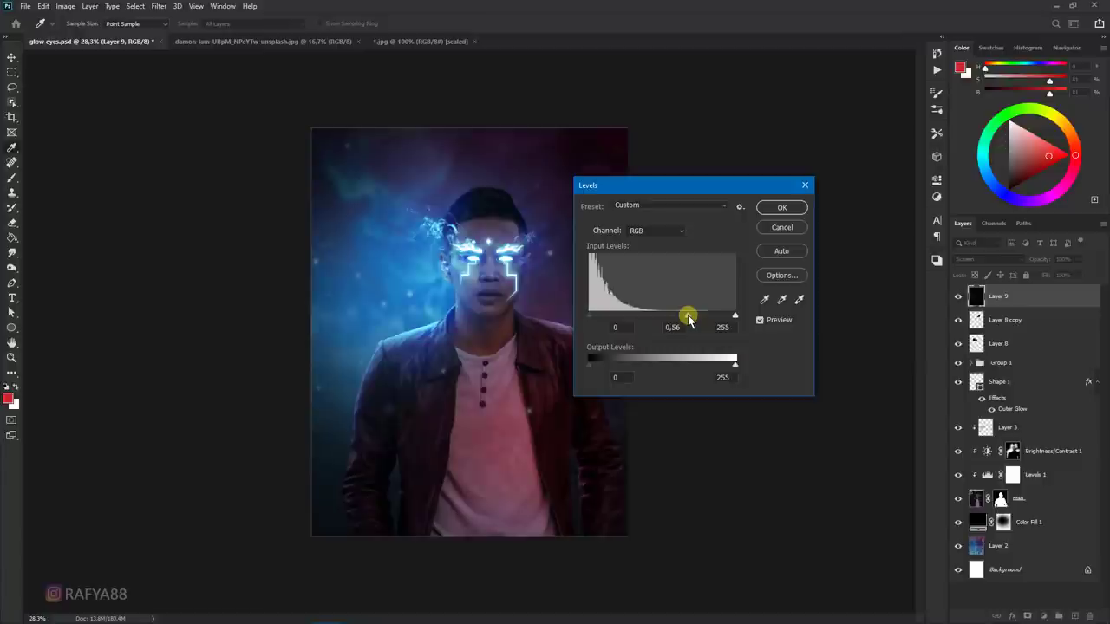
pyautogui.moveTo(683, 319); pyautogui.dragTo(681, 319)
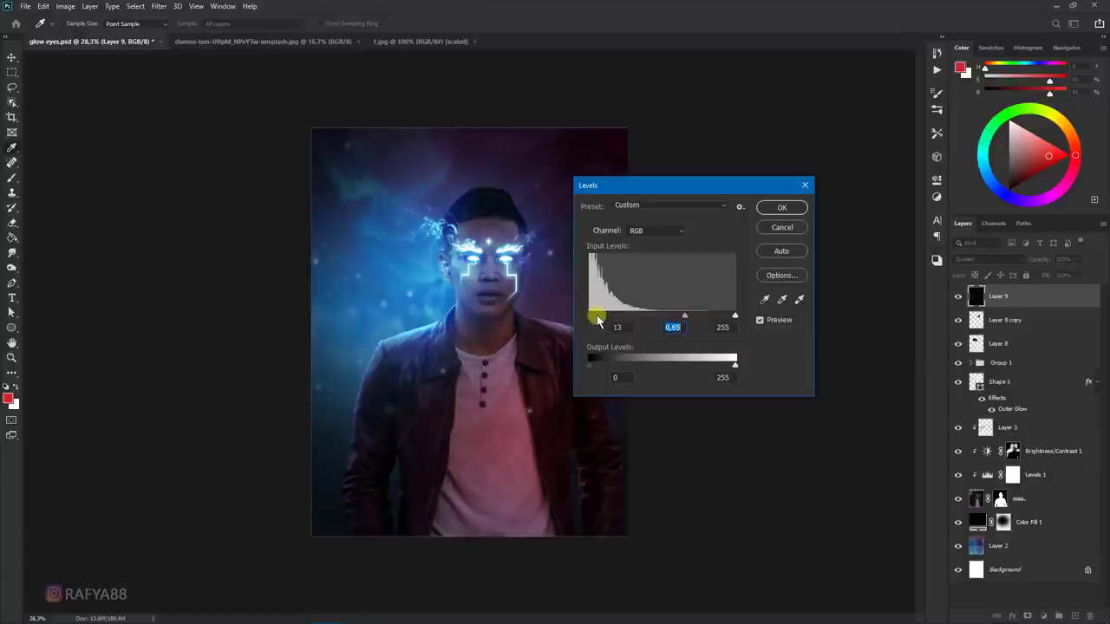
pyautogui.click(596, 317)
pyautogui.moveTo(610, 319); pyautogui.dragTo(598, 319)
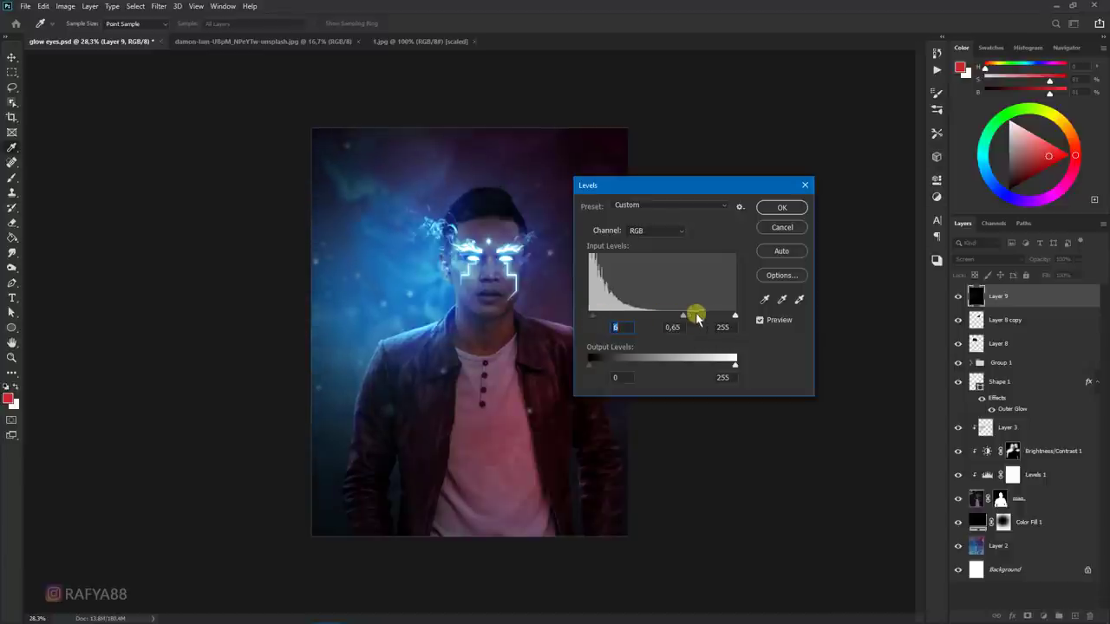
pyautogui.moveTo(735, 316); pyautogui.dragTo(715, 318)
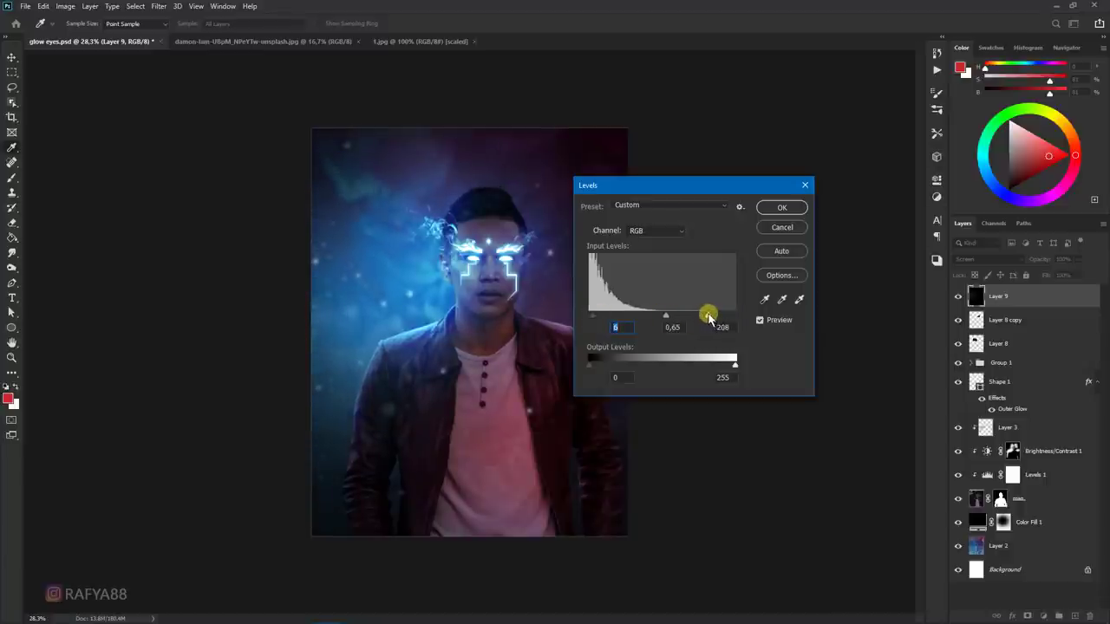
pyautogui.click(781, 207)
pyautogui.scroll(-2, 572, 323)
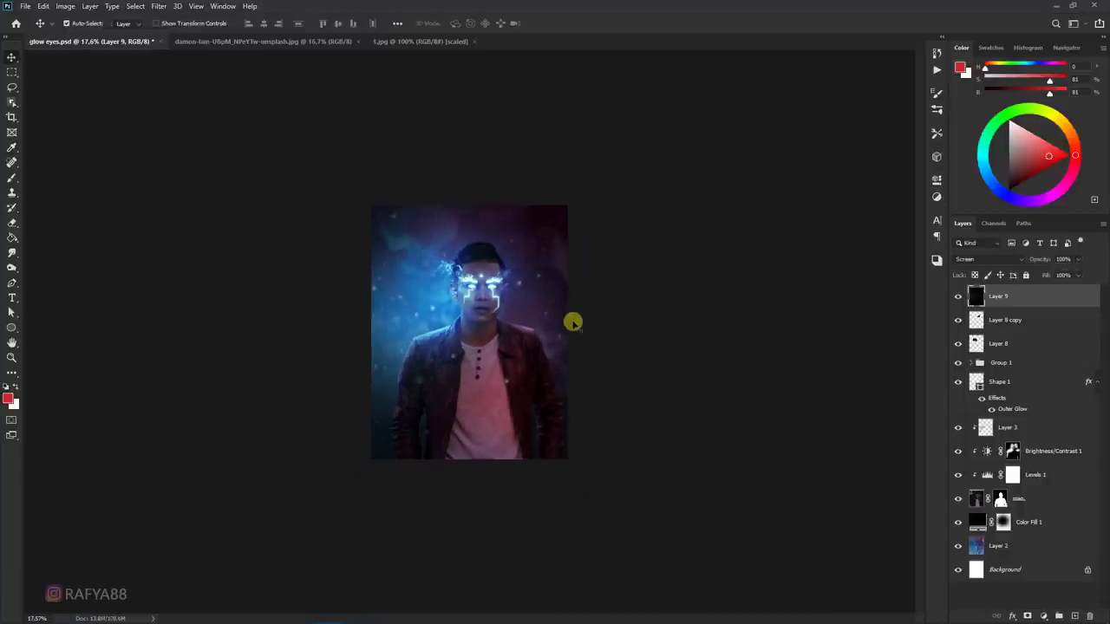
pyautogui.scroll(2, 455, 353)
pyautogui.scroll(1, 425, 353)
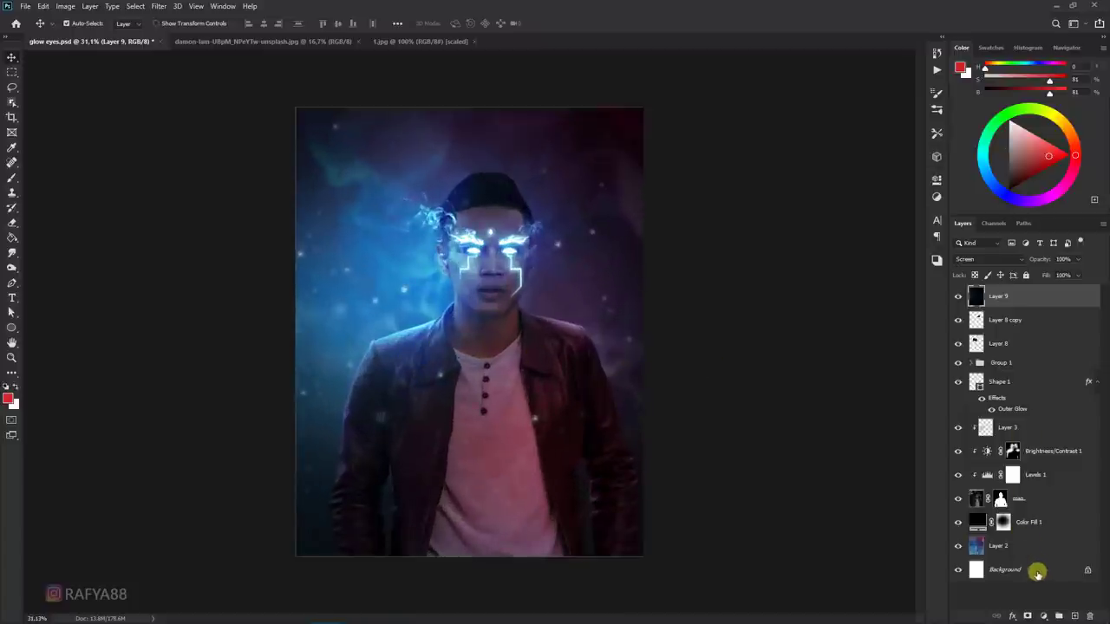
# - Add a Curves layer with an RGB S-curve and a Blue curve lifting the shadows
pyautogui.click(1043, 616)
pyautogui.click(1052, 466)
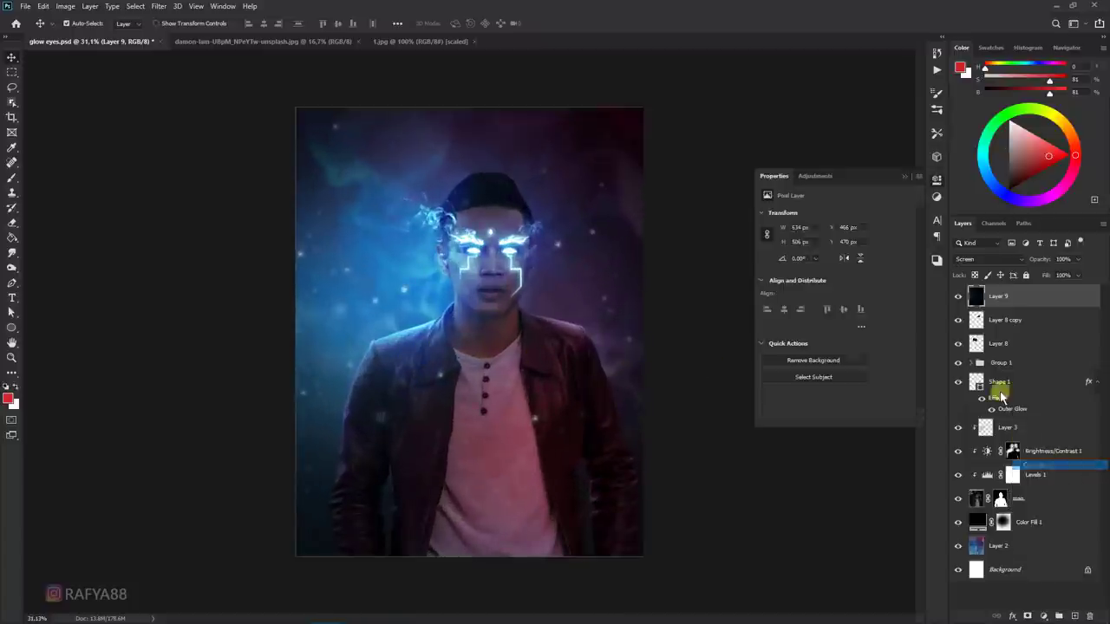
pyautogui.moveTo(855, 292); pyautogui.dragTo(859, 283)
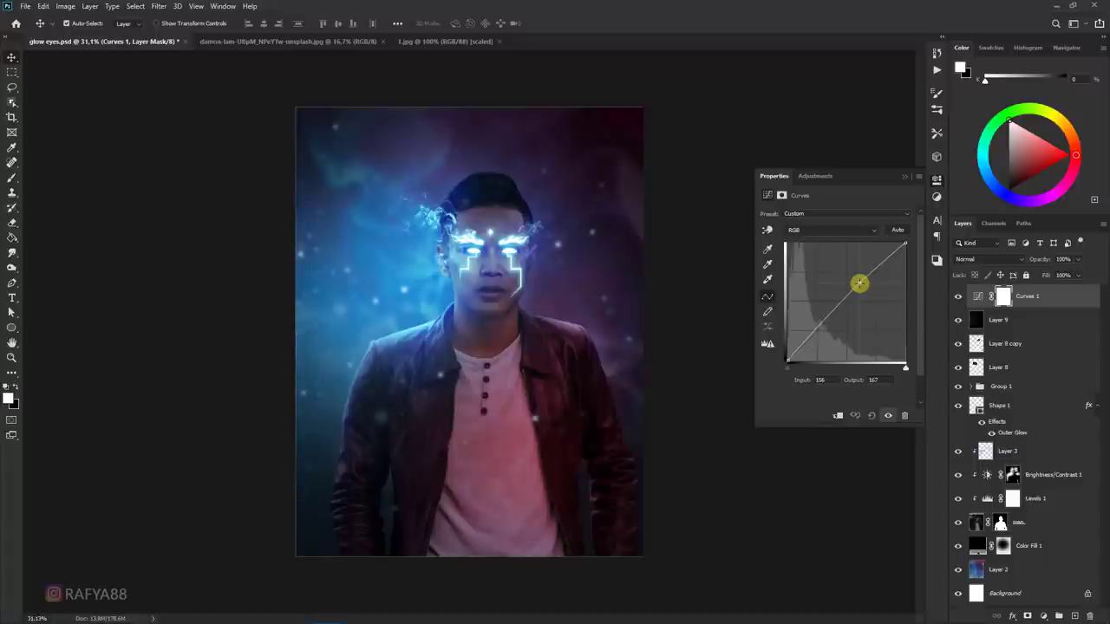
pyautogui.moveTo(821, 325); pyautogui.dragTo(820, 331)
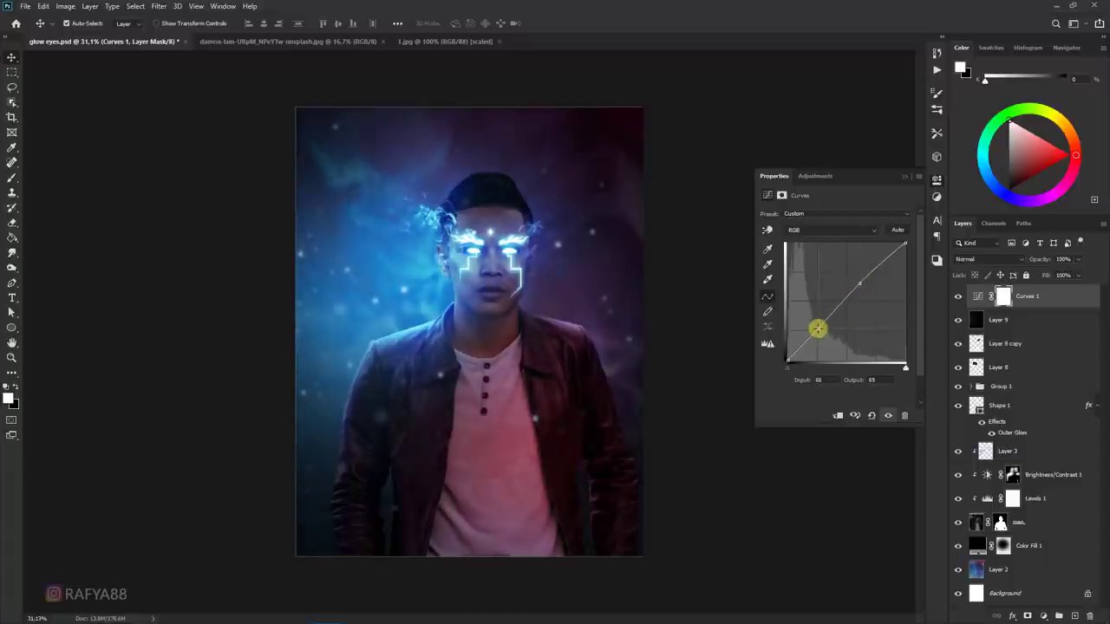
pyautogui.click(806, 230)
pyautogui.click(802, 265)
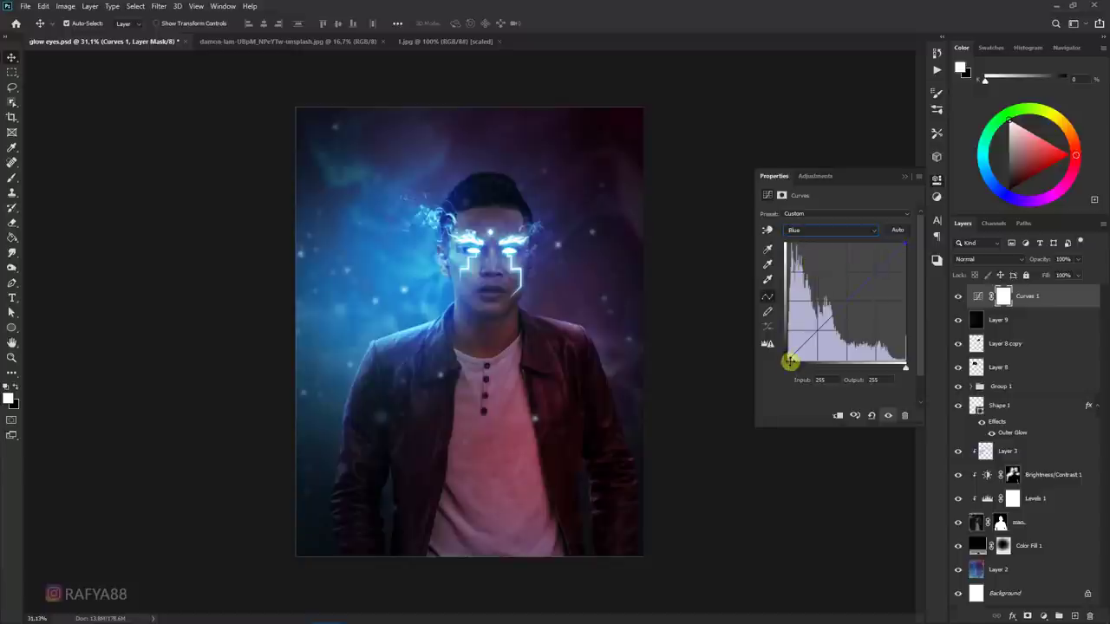
pyautogui.moveTo(790, 361); pyautogui.dragTo(780, 352)
pyautogui.click(834, 310)
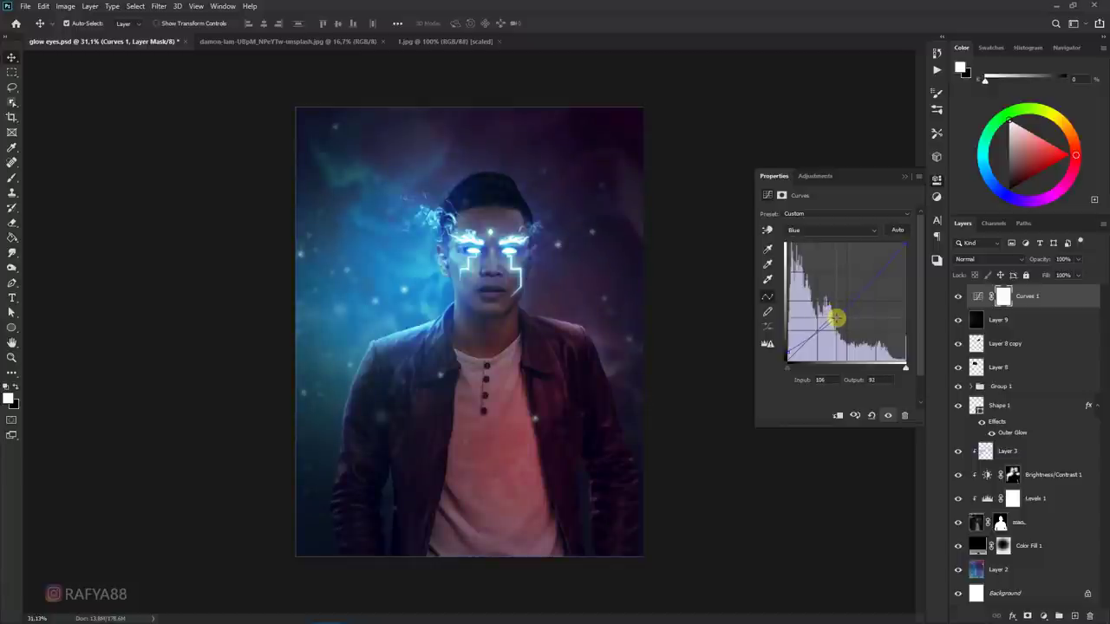
pyautogui.click(904, 176)
pyautogui.scroll(-1, 634, 277)
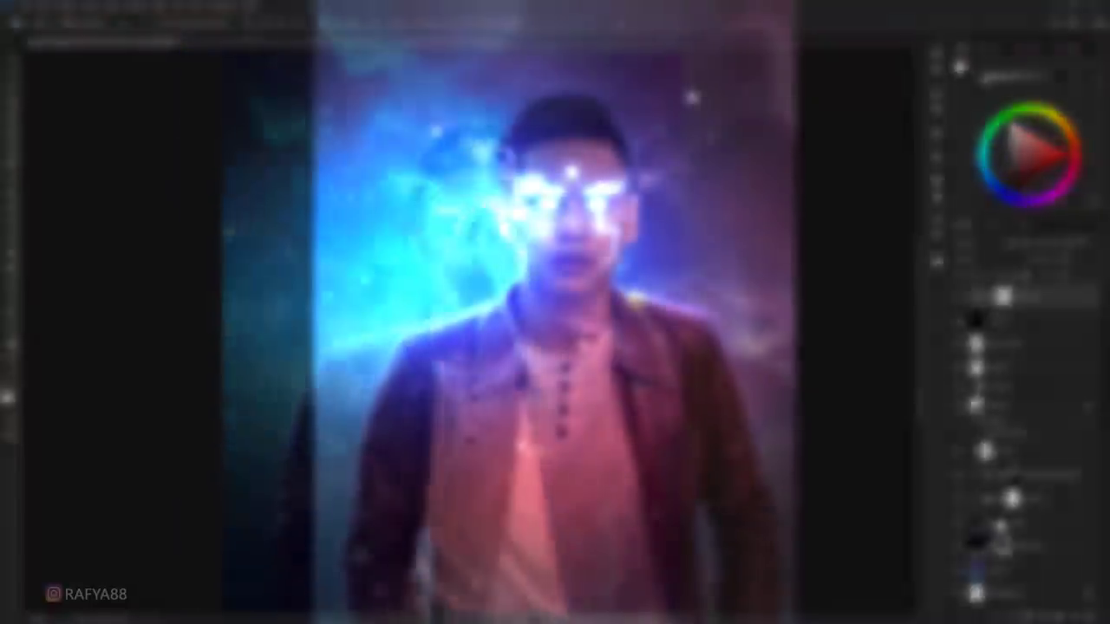